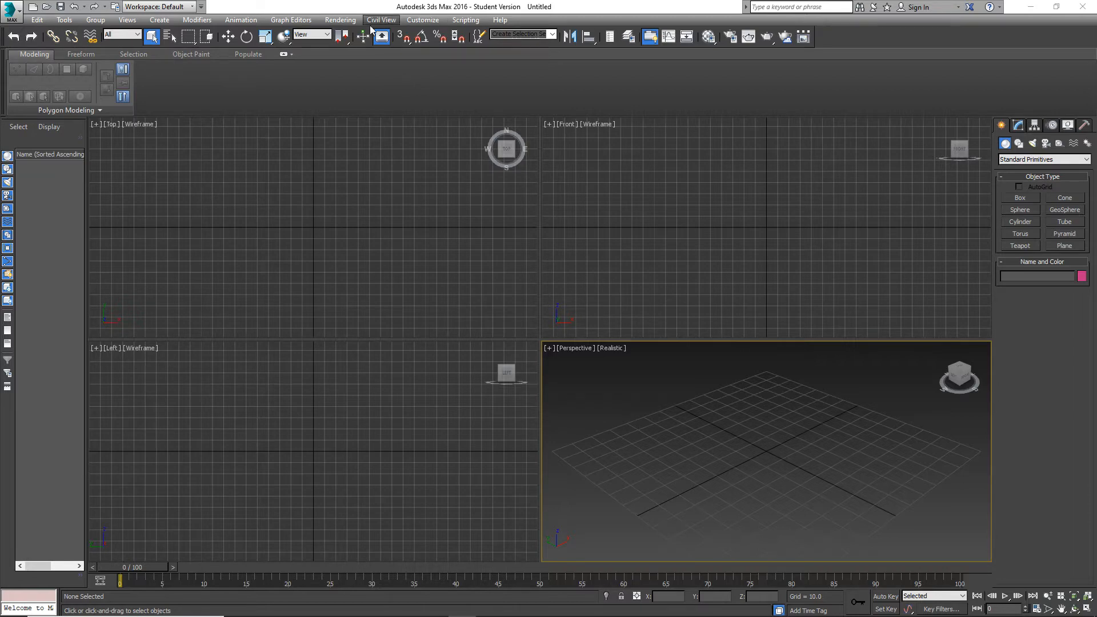
click(417, 21)
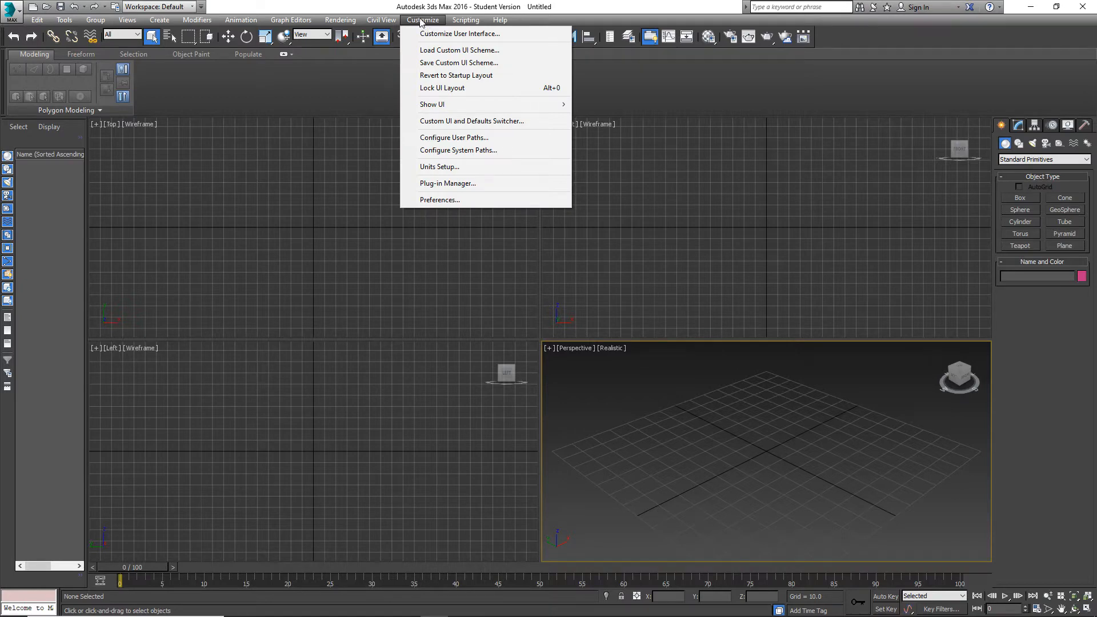
click(399, 54)
click(64, 20)
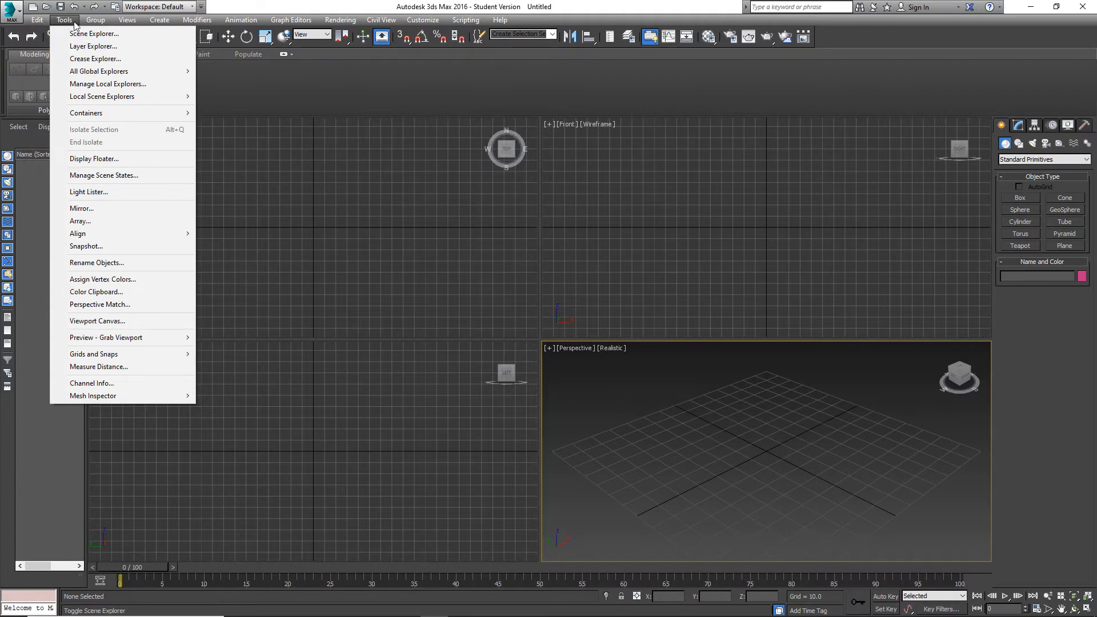
mouse_move(98, 21)
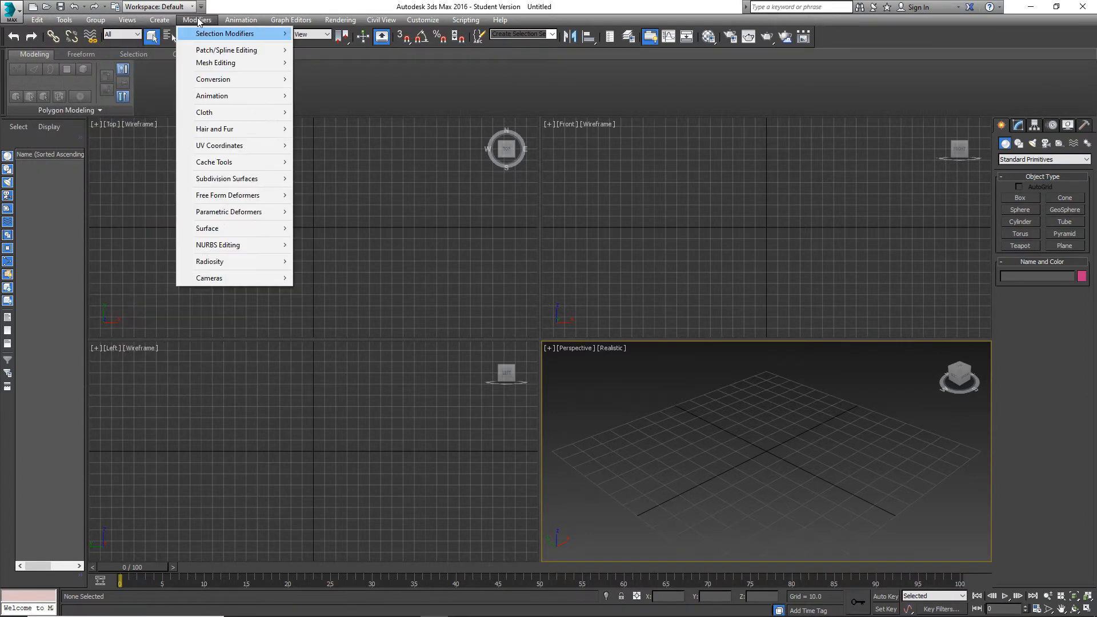
mouse_move(423, 23)
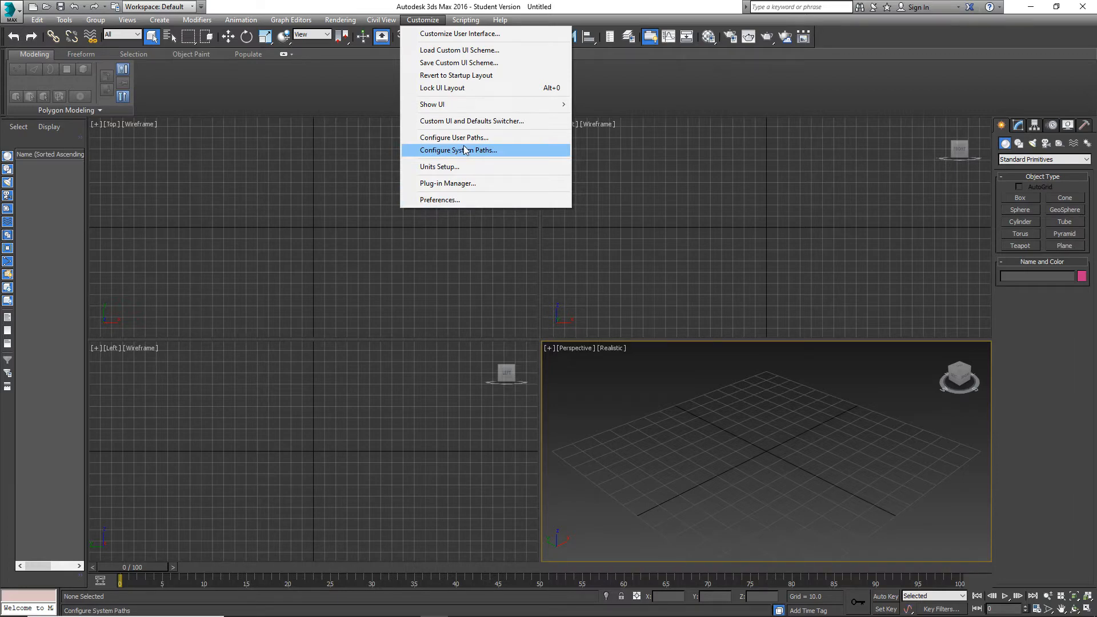
click(461, 199)
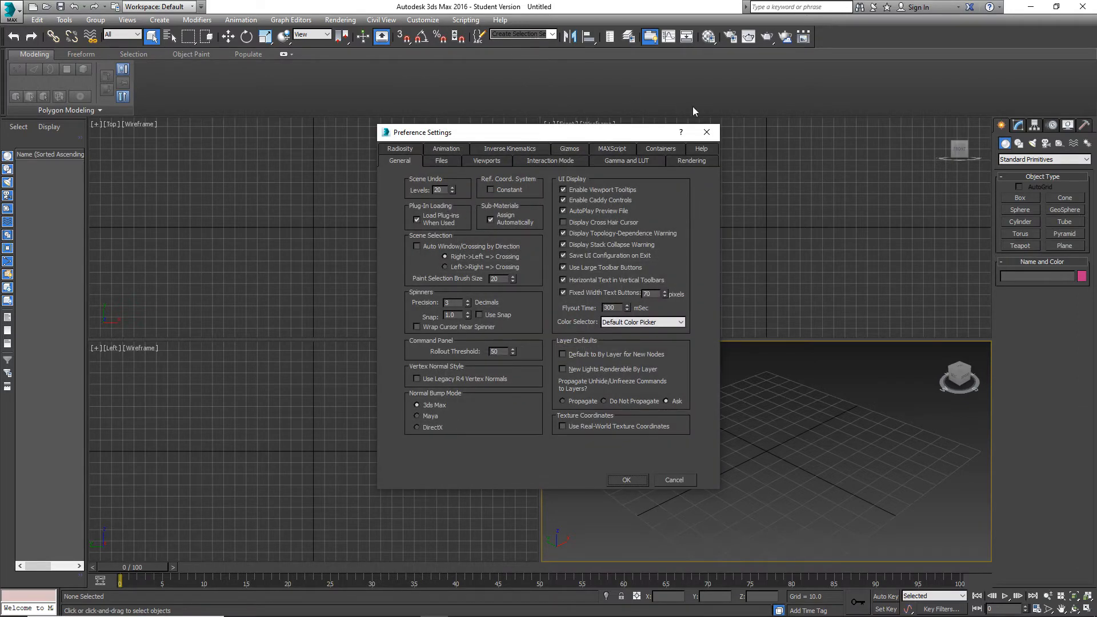
click(707, 132)
Set the scene undo levels to 500 in the general preferences and apply the change.
click(428, 21)
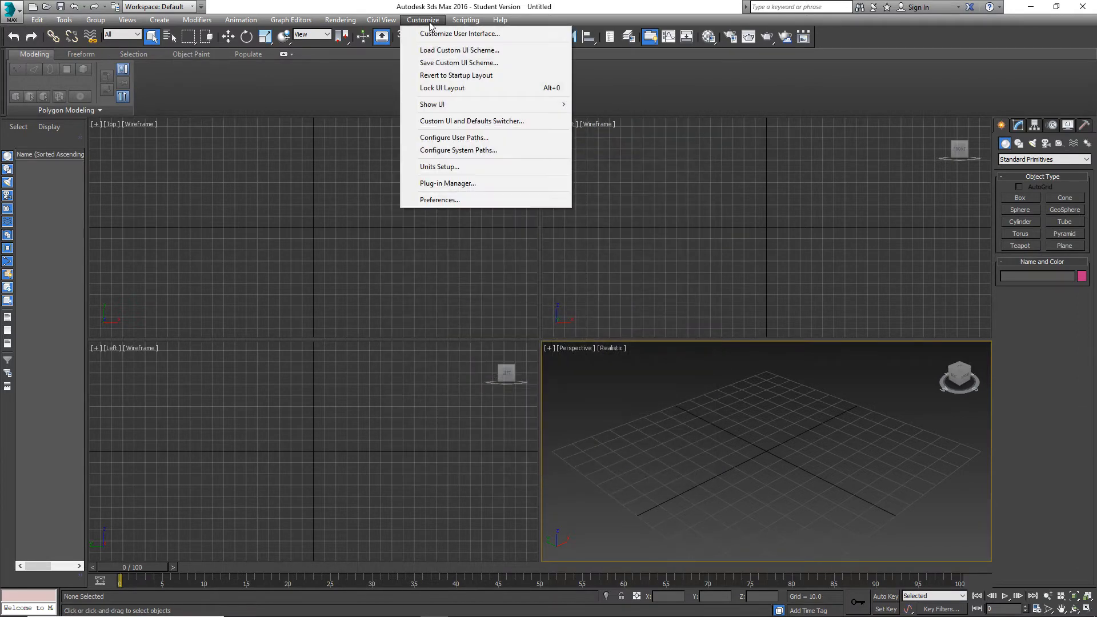
click(440, 199)
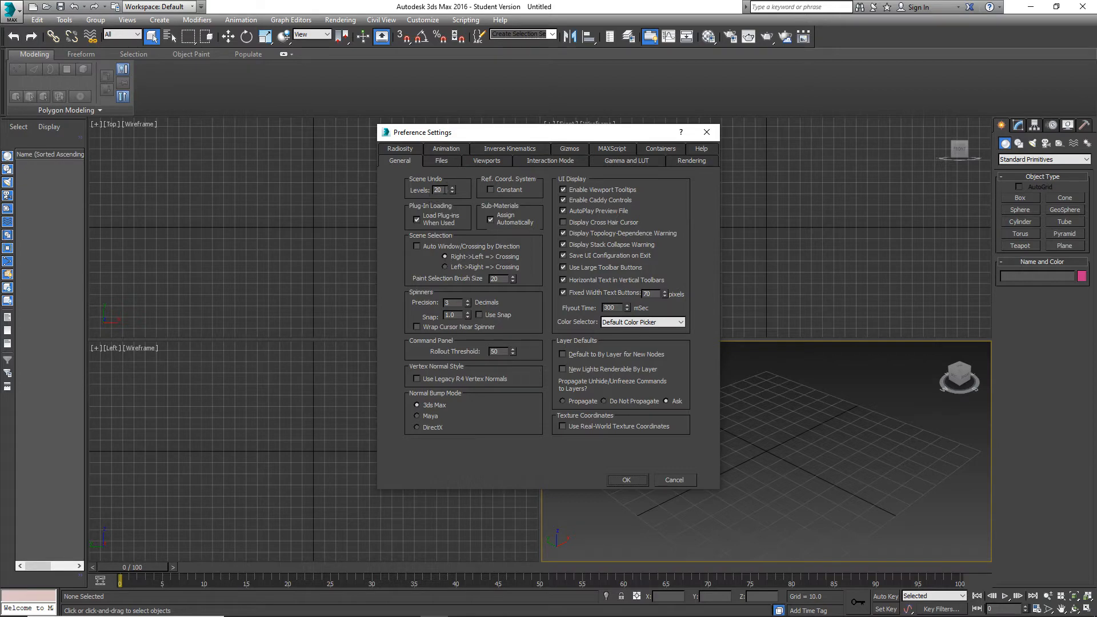
drag(444, 189, 413, 192)
click(630, 479)
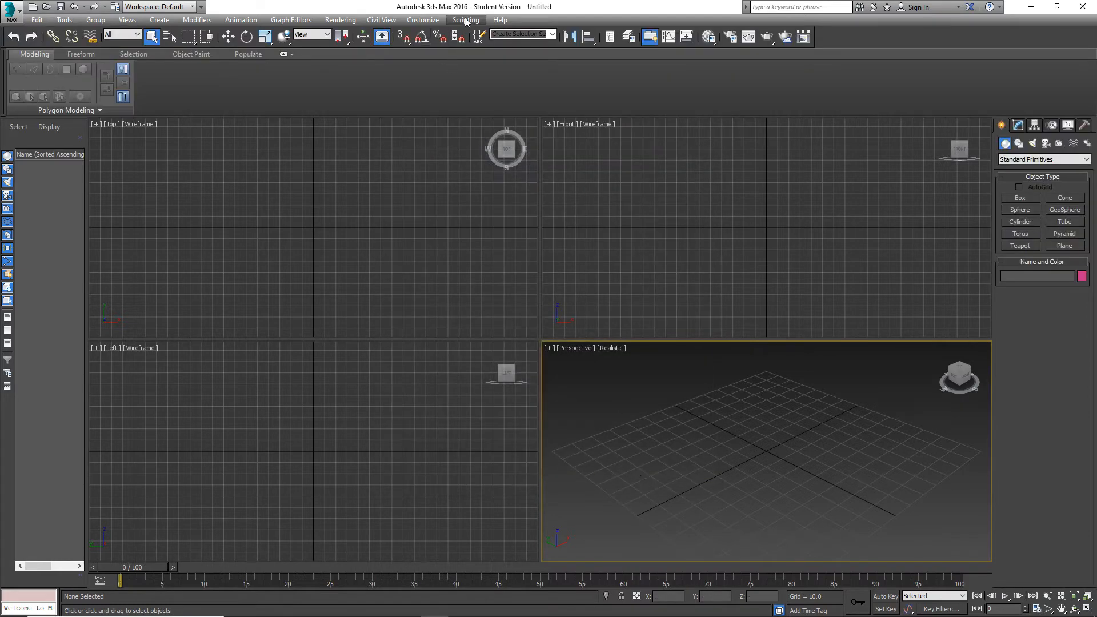
Reopen the preferences, review the general settings, and close them without changing anything.
click(423, 20)
click(461, 199)
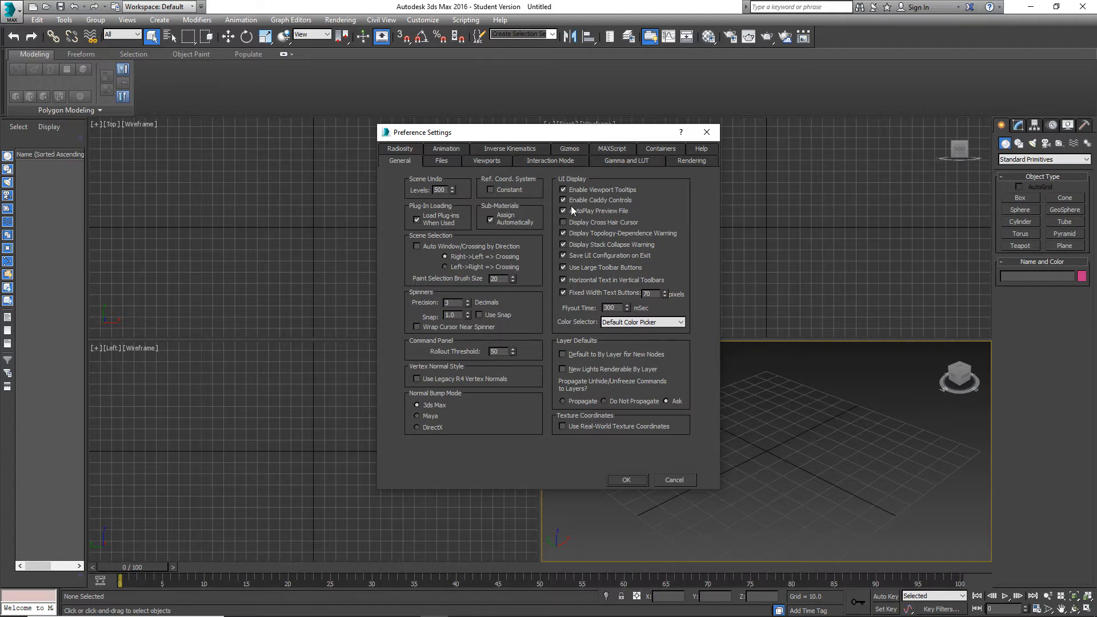
click(708, 132)
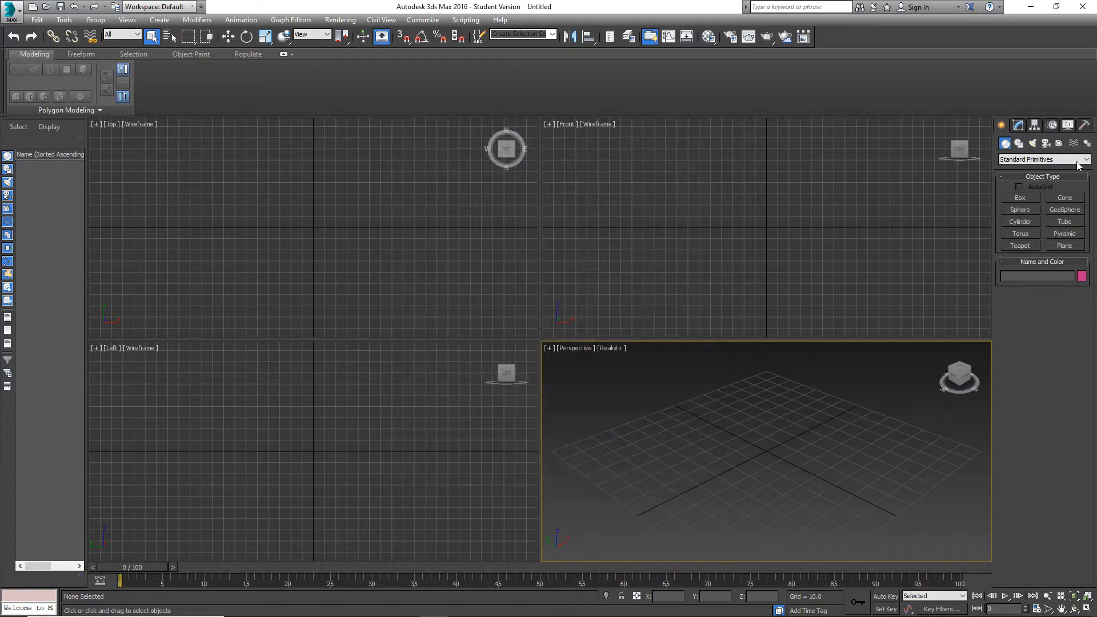
Create a thin box in the Front viewport, about 46 long, 60 wide and -0.5 high.
click(1019, 125)
click(1000, 126)
click(1026, 197)
drag(731, 199, 800, 250)
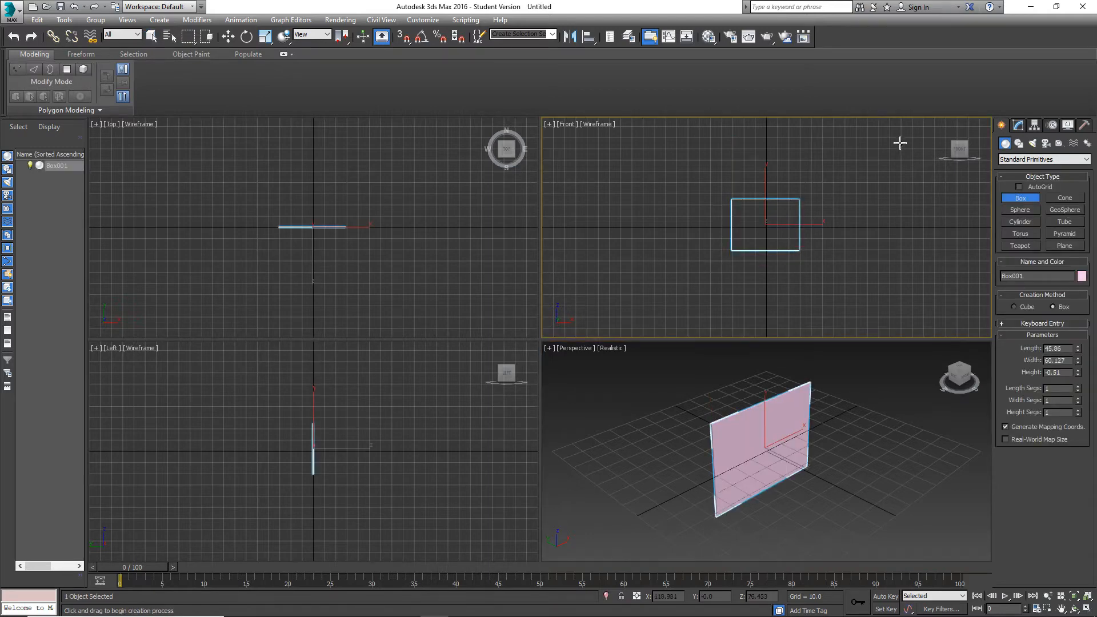
Add an Edit Poly modifier to the box.
click(1016, 128)
click(1032, 156)
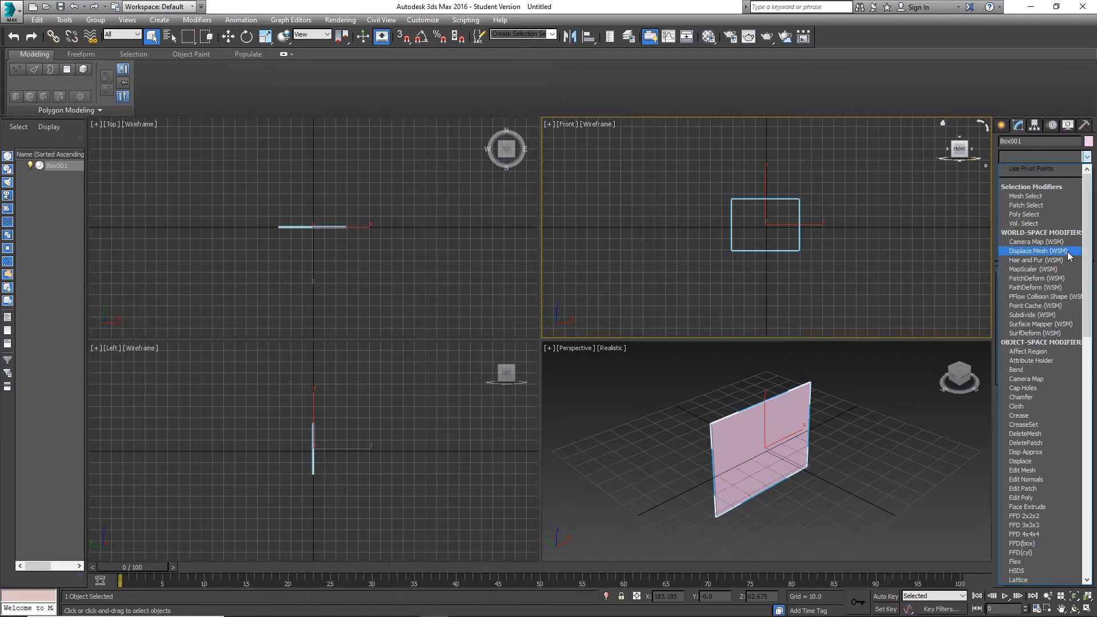
scroll(1048, 450, down, 4)
click(1034, 396)
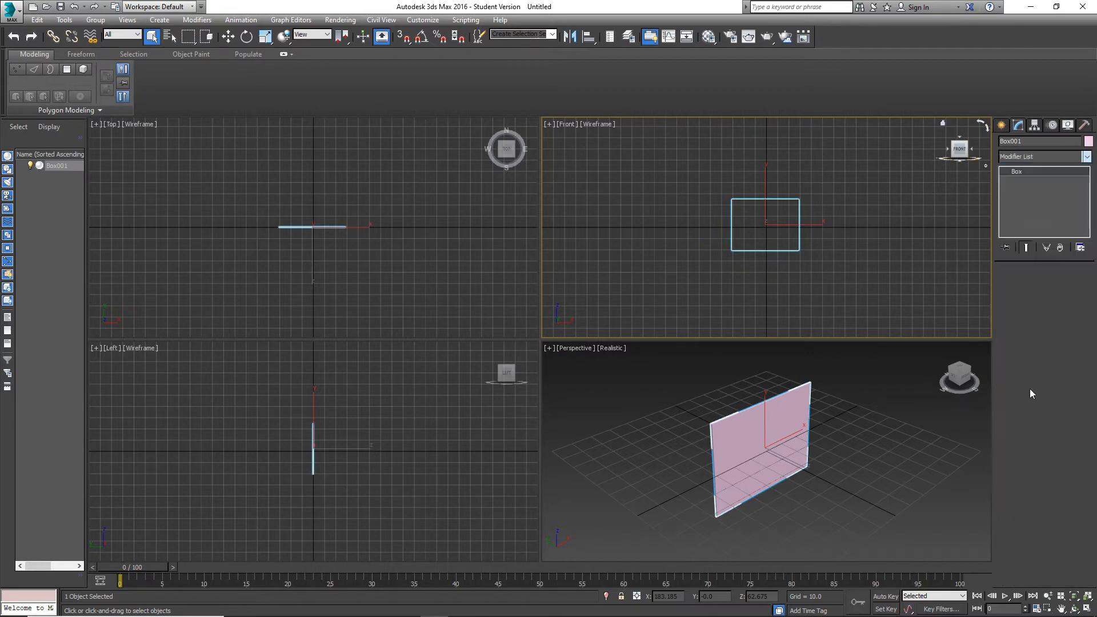
click(1055, 294)
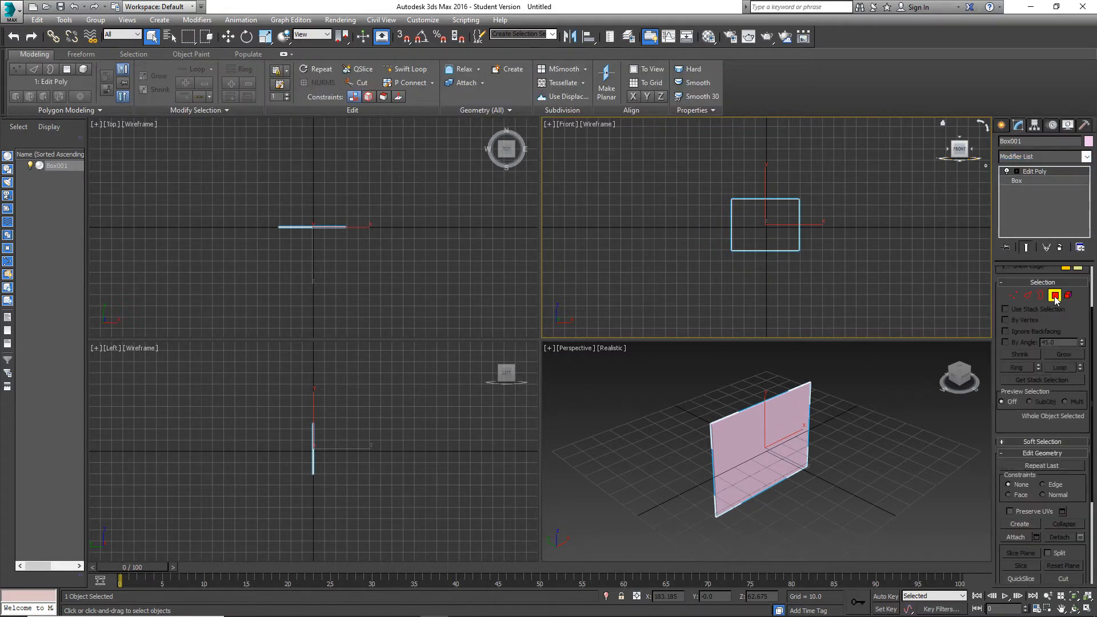
drag(856, 277, 651, 142)
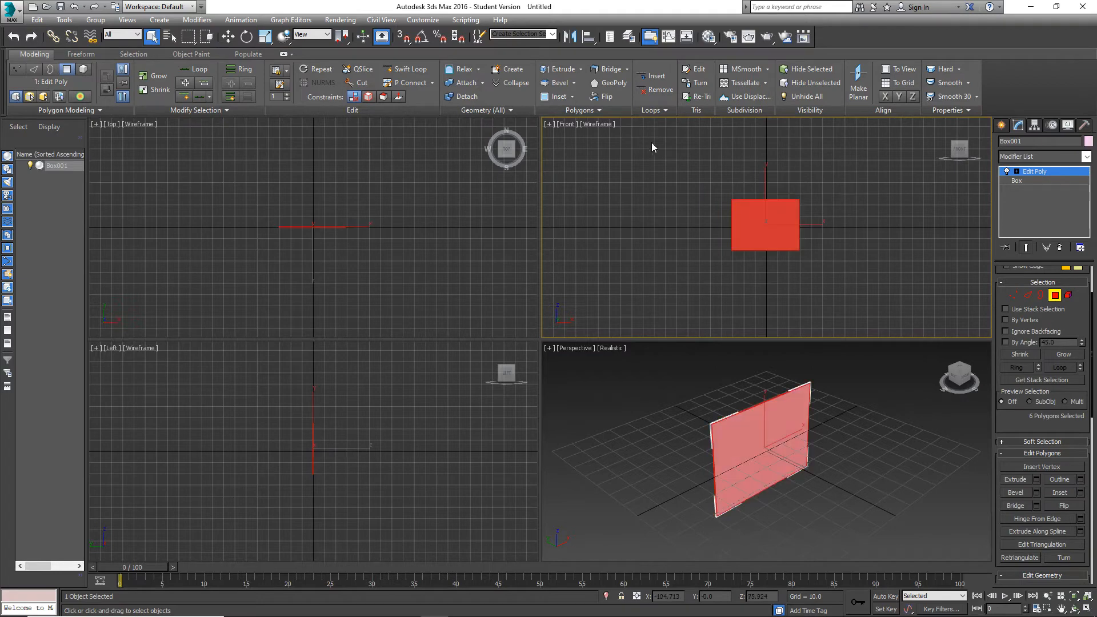
click(228, 36)
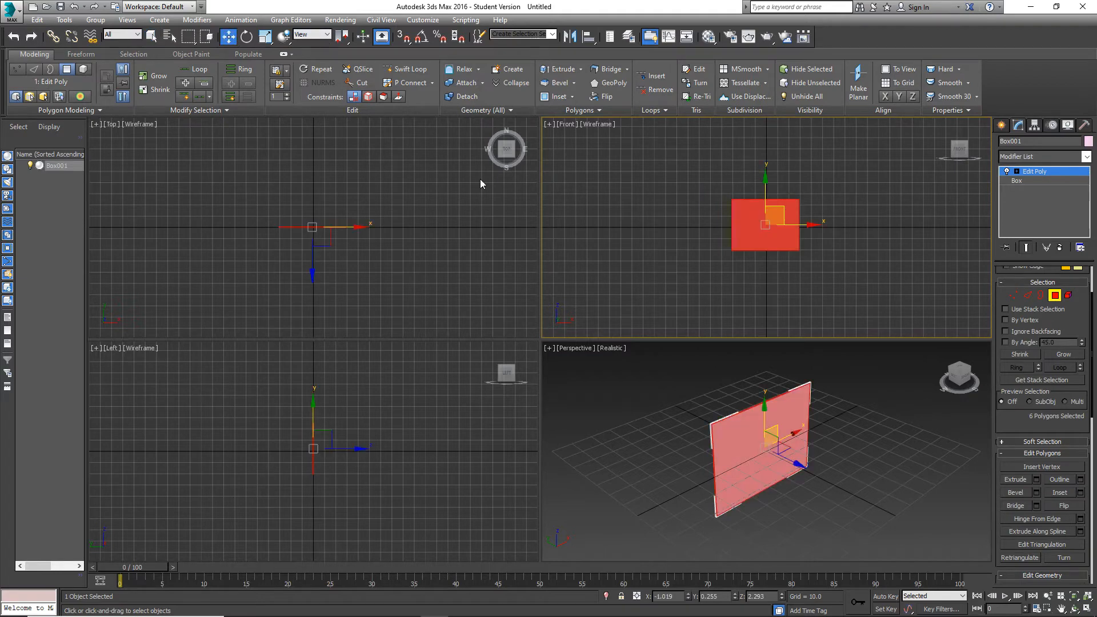
click(855, 503)
click(781, 432)
click(1054, 296)
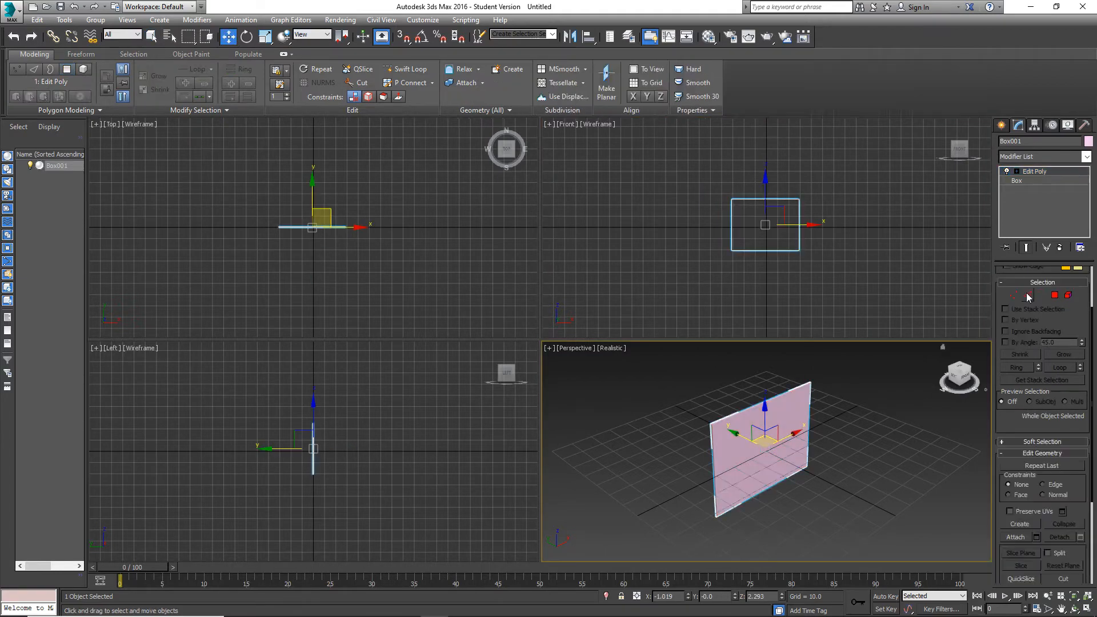
Activate the Move tool for the whole box and toggle its transform gizmo until it is off.
scroll(768, 454, up, 4)
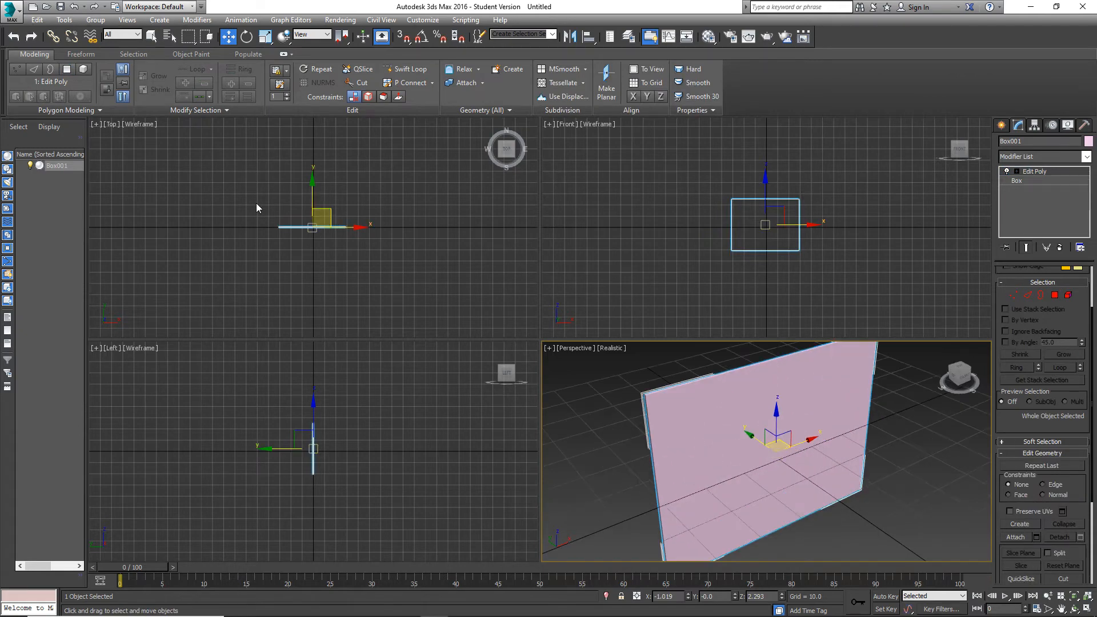
click(246, 38)
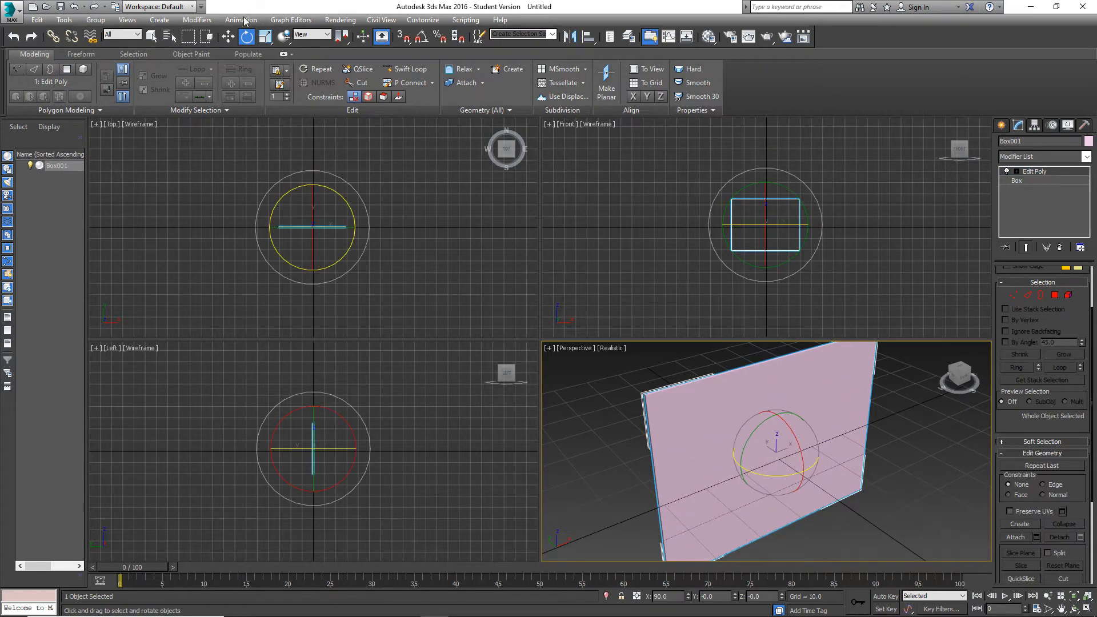
click(228, 37)
alt+middle_drag(848, 446, 658, 419)
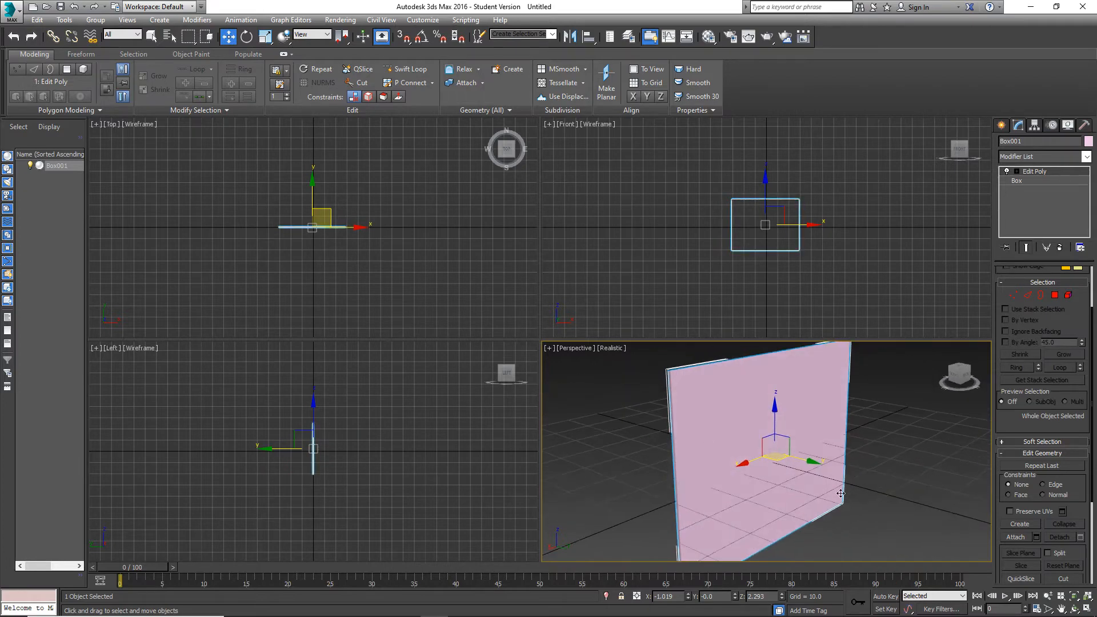
alt+middle_drag(881, 530, 794, 472)
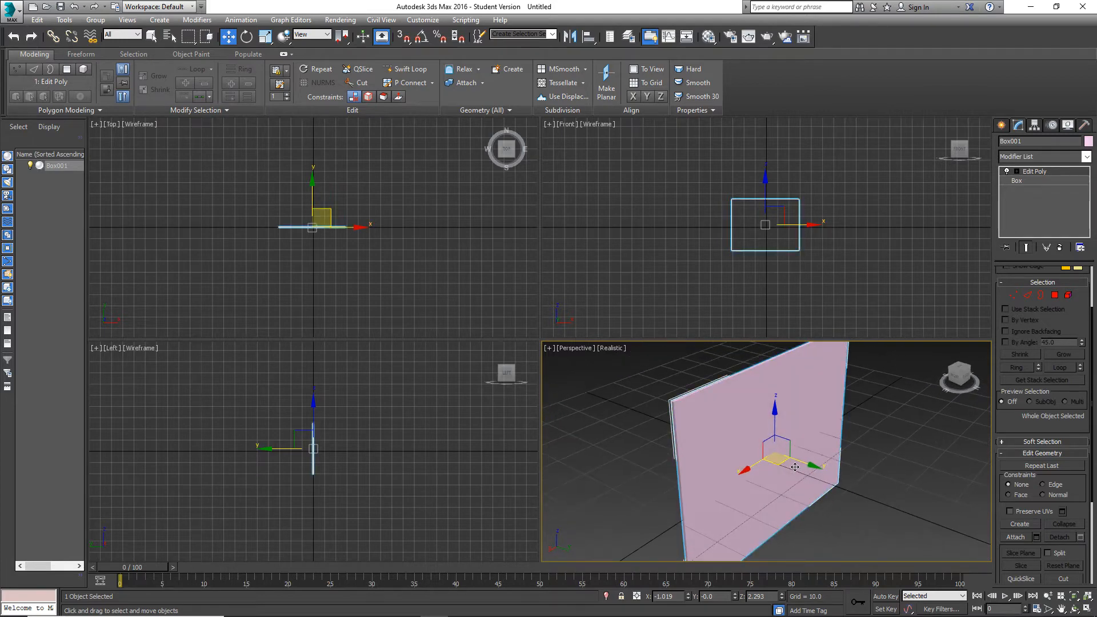
key(x)
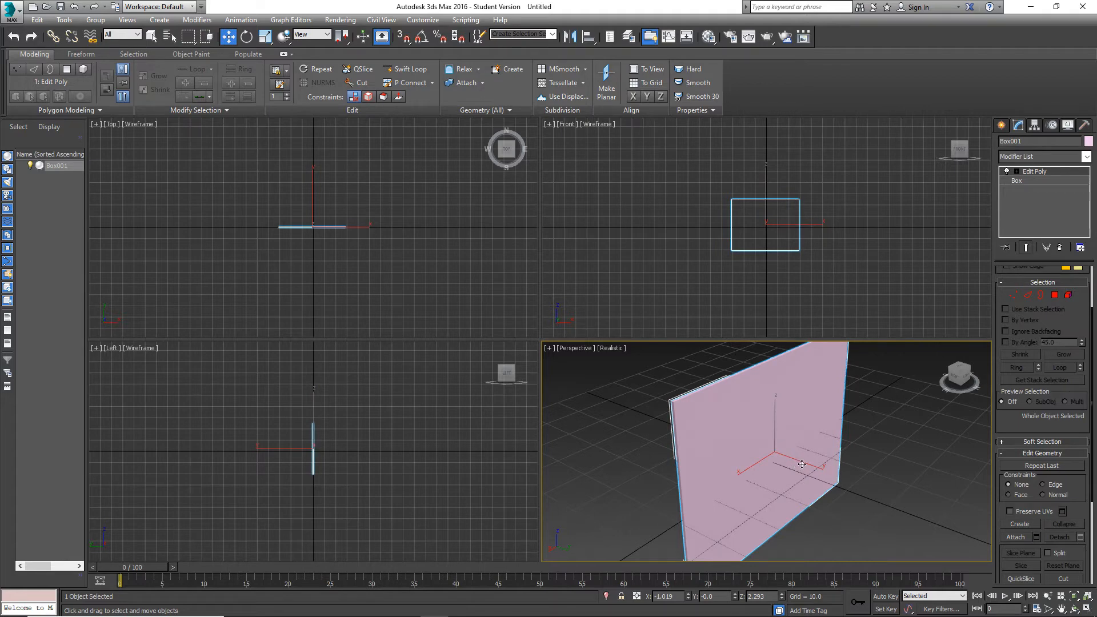
key(x)
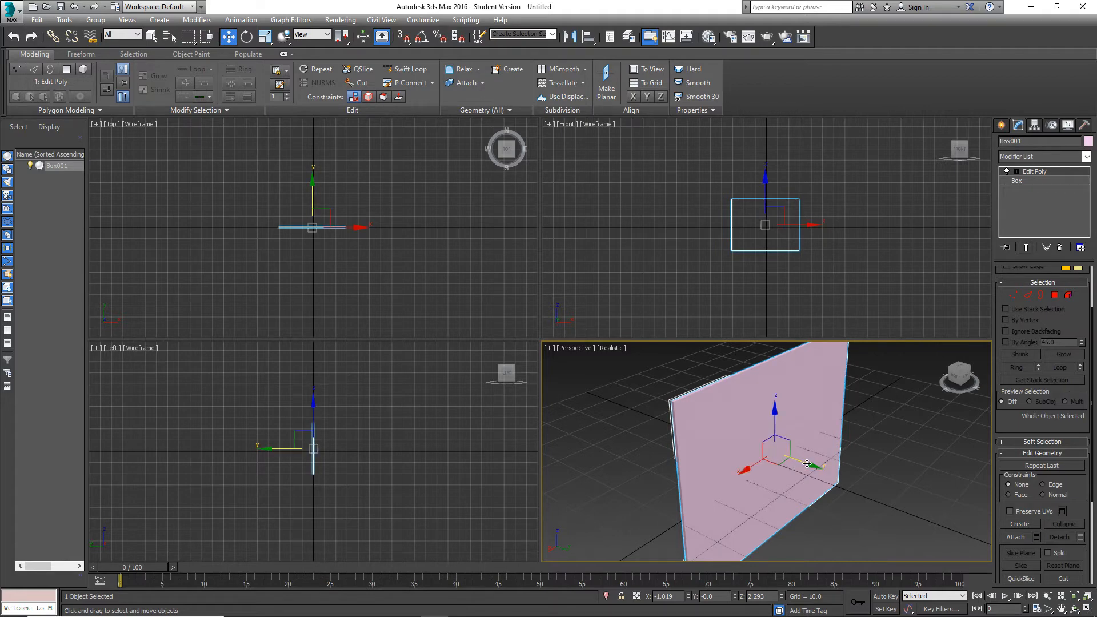
key(x)
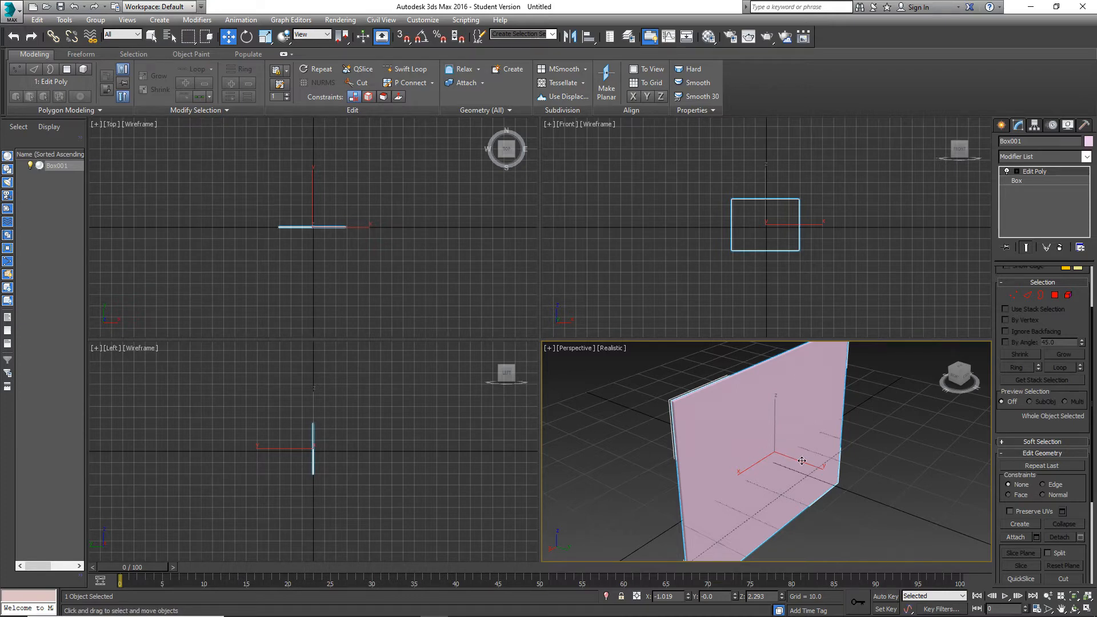
Move the box in the Perspective viewport to about X 4.2, Y 3.1 and toggle the transform gizmo back on.
drag(801, 460, 773, 433)
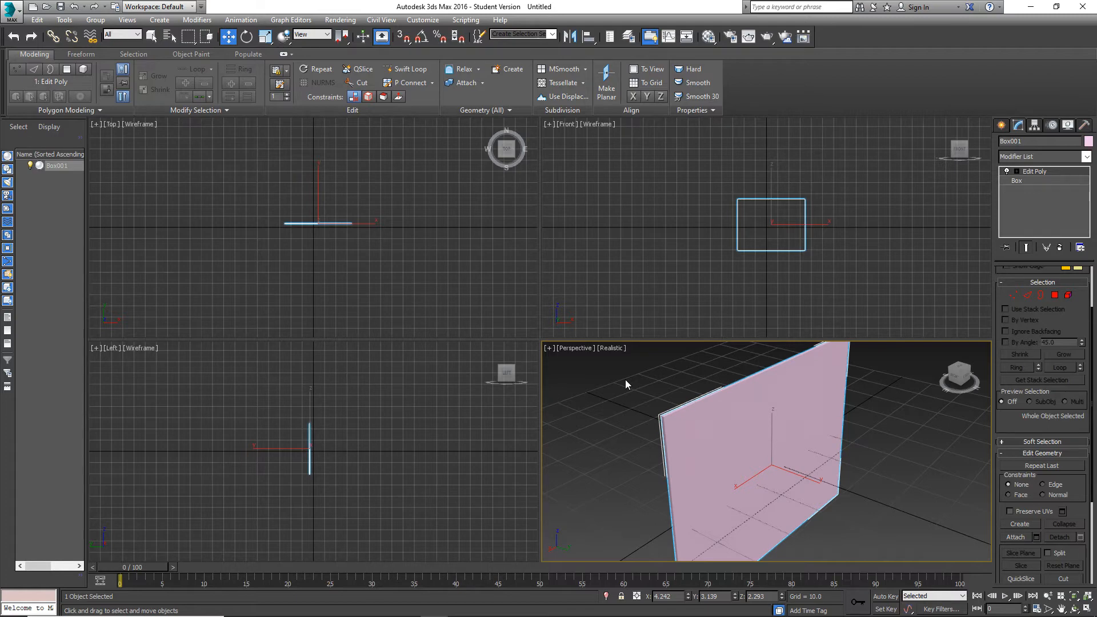
key(x)
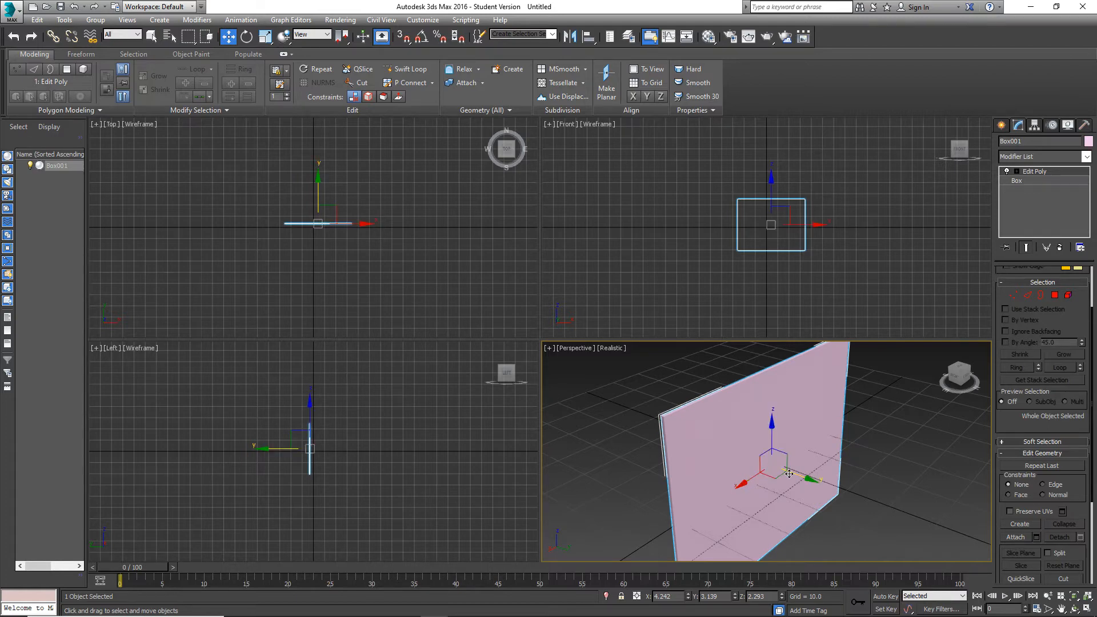
key(x)
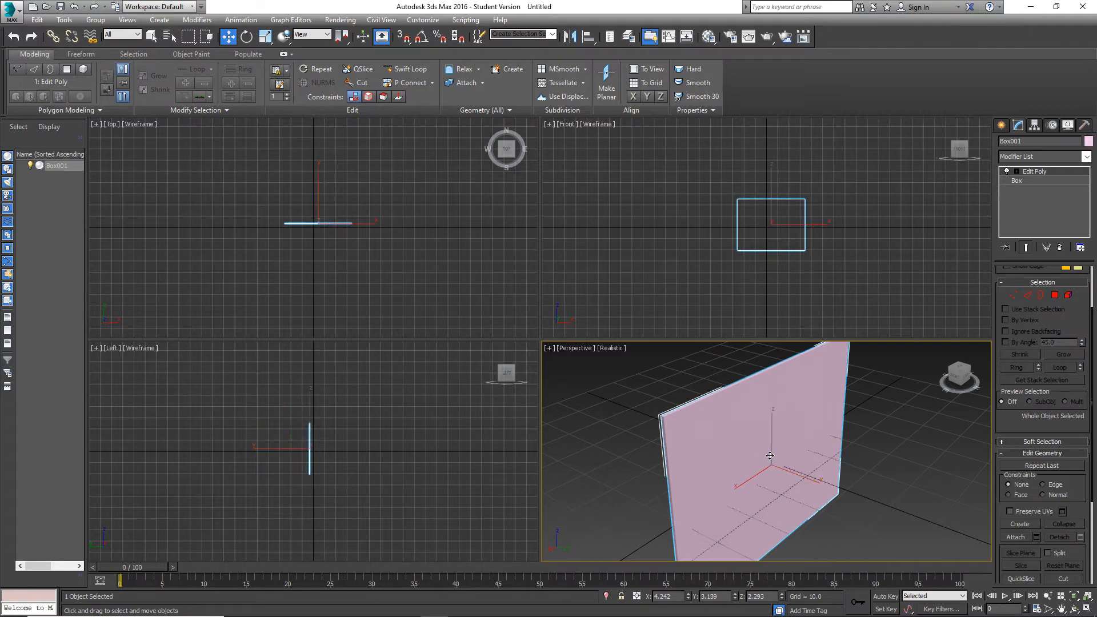
key(x)
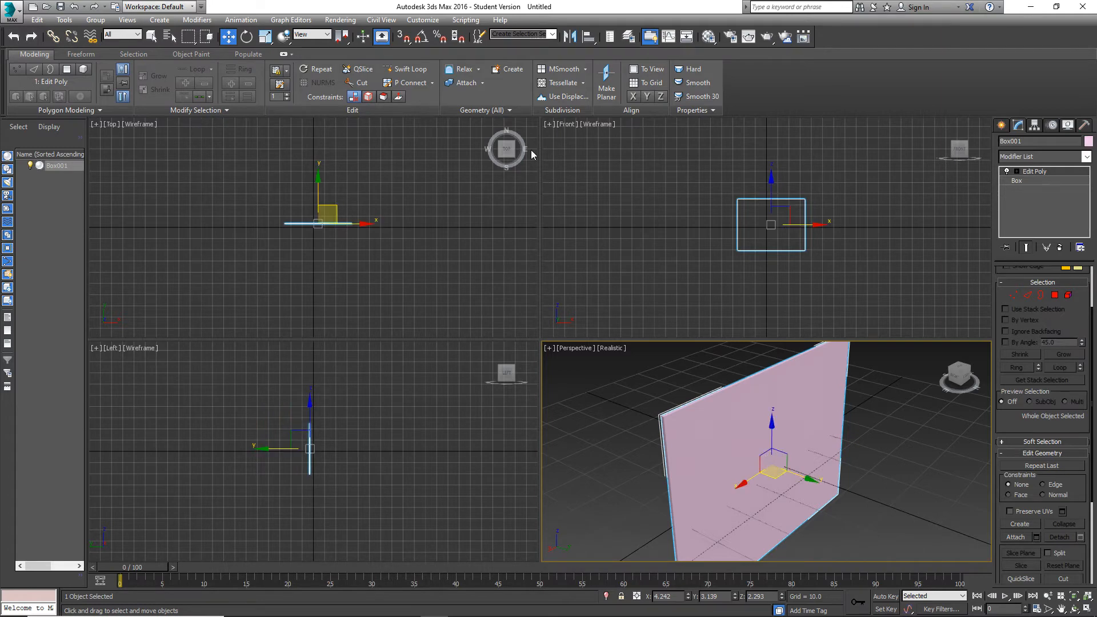
Turn off the transform gizmos in the Gizmos preferences and apply the change.
click(423, 20)
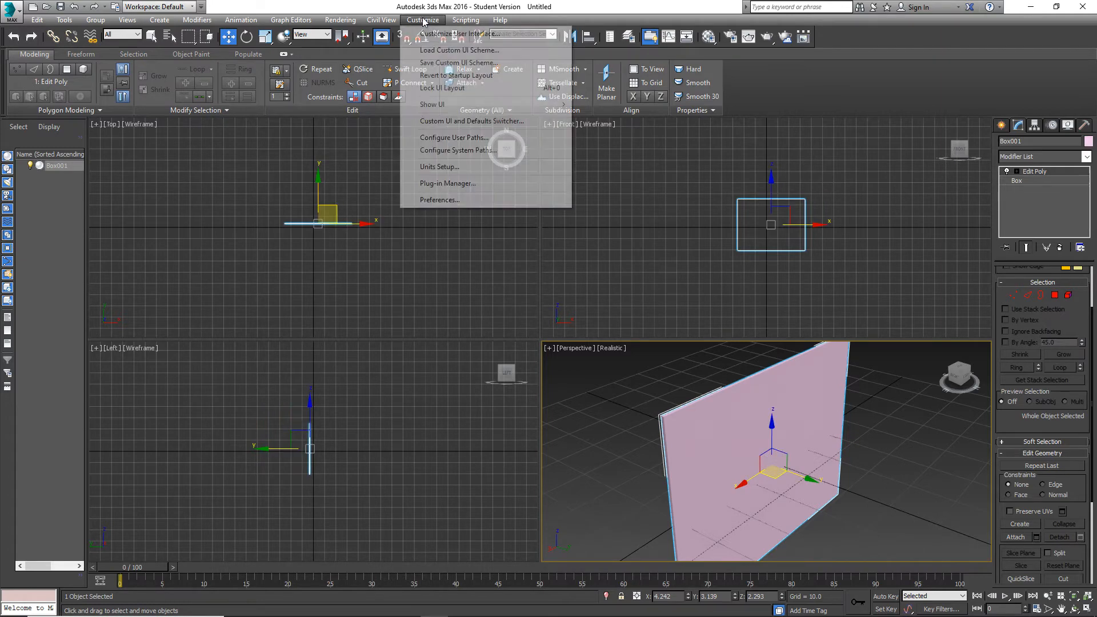
click(470, 200)
drag(581, 137, 486, 136)
click(481, 150)
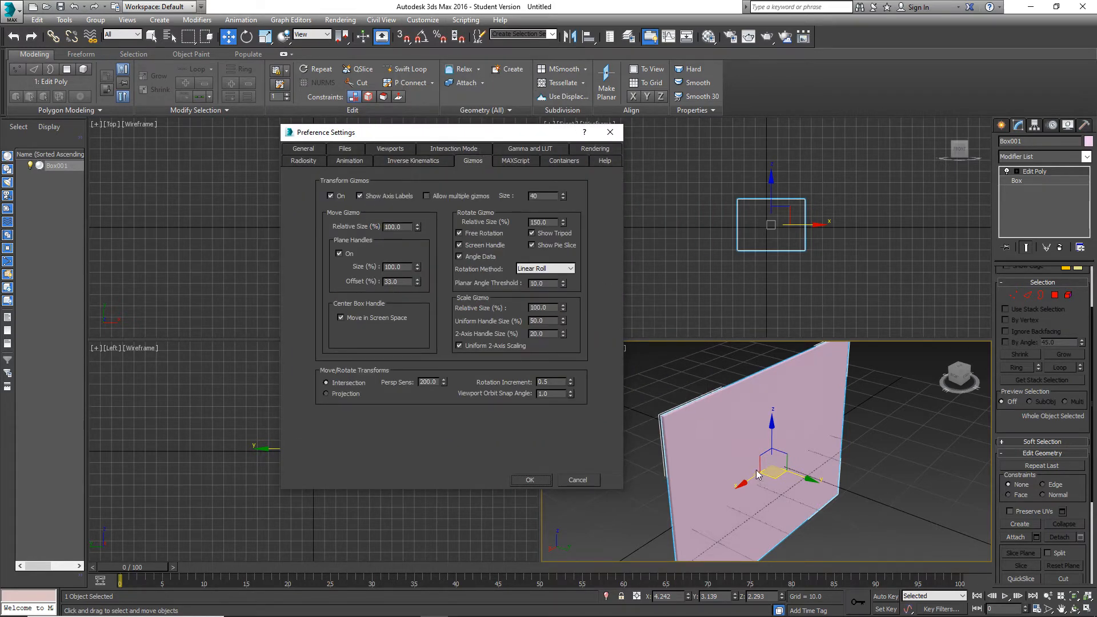
click(330, 196)
click(531, 479)
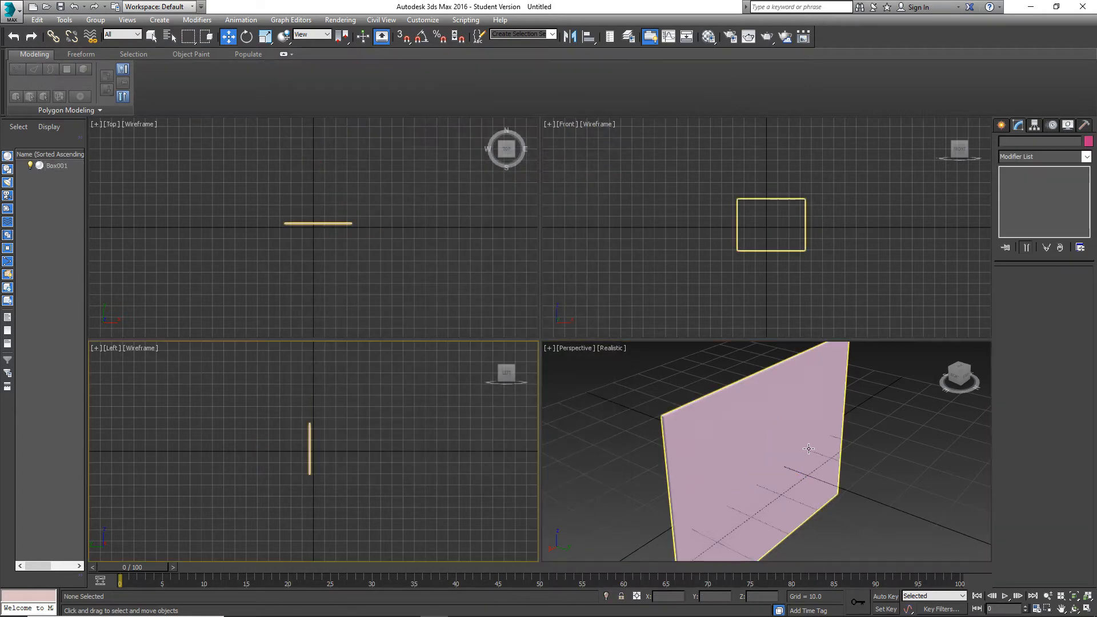
Turn the transform gizmos back on in the Gizmos preferences and apply the change.
click(423, 20)
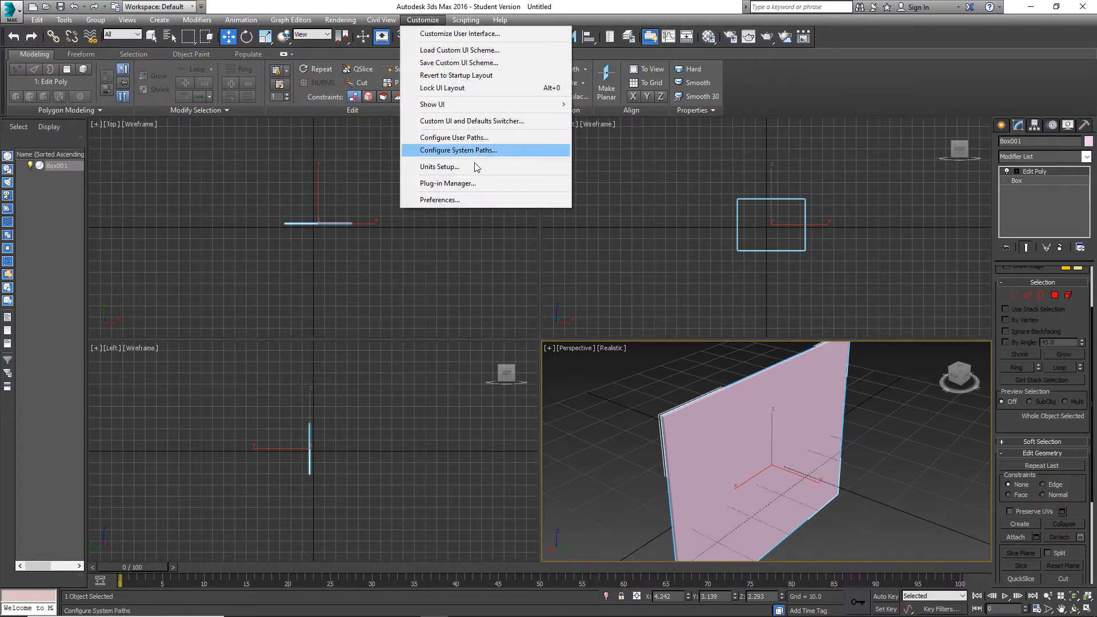
click(468, 202)
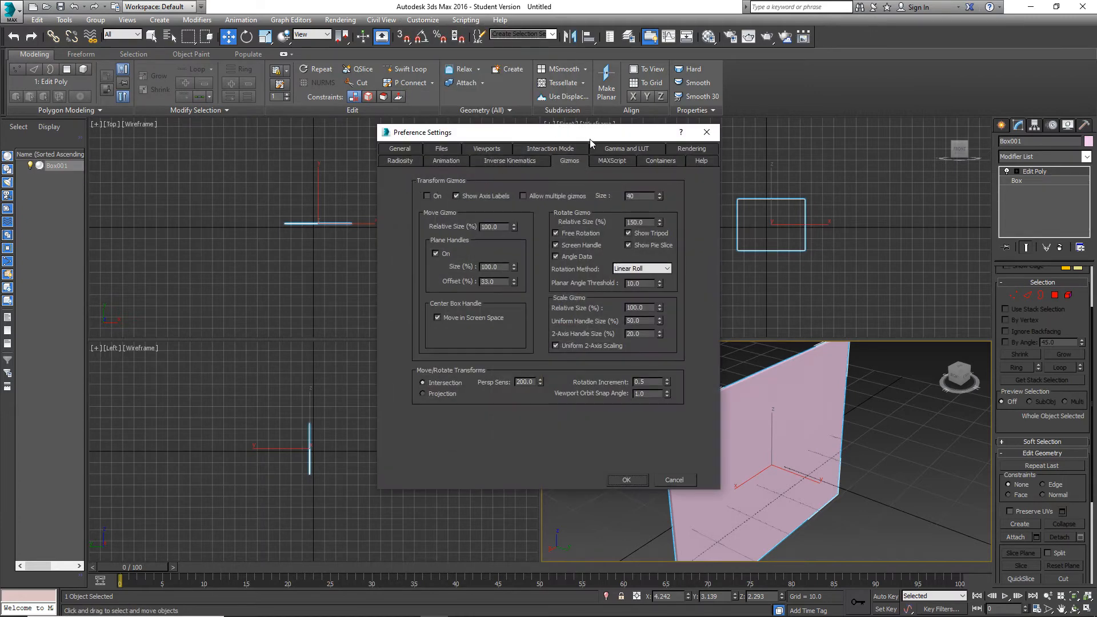
click(409, 151)
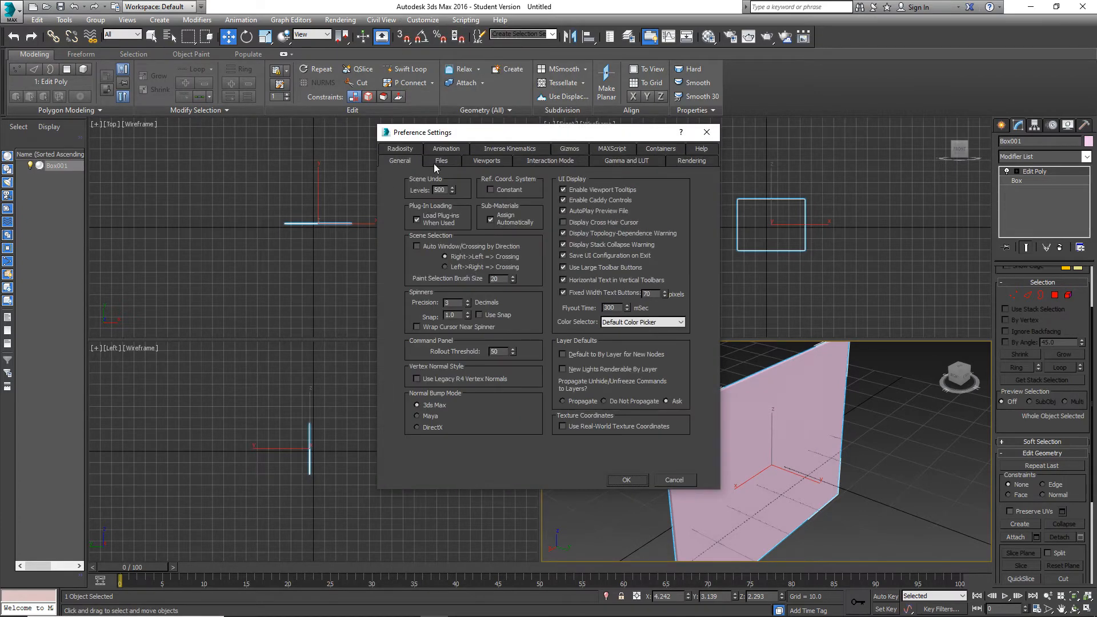
click(571, 149)
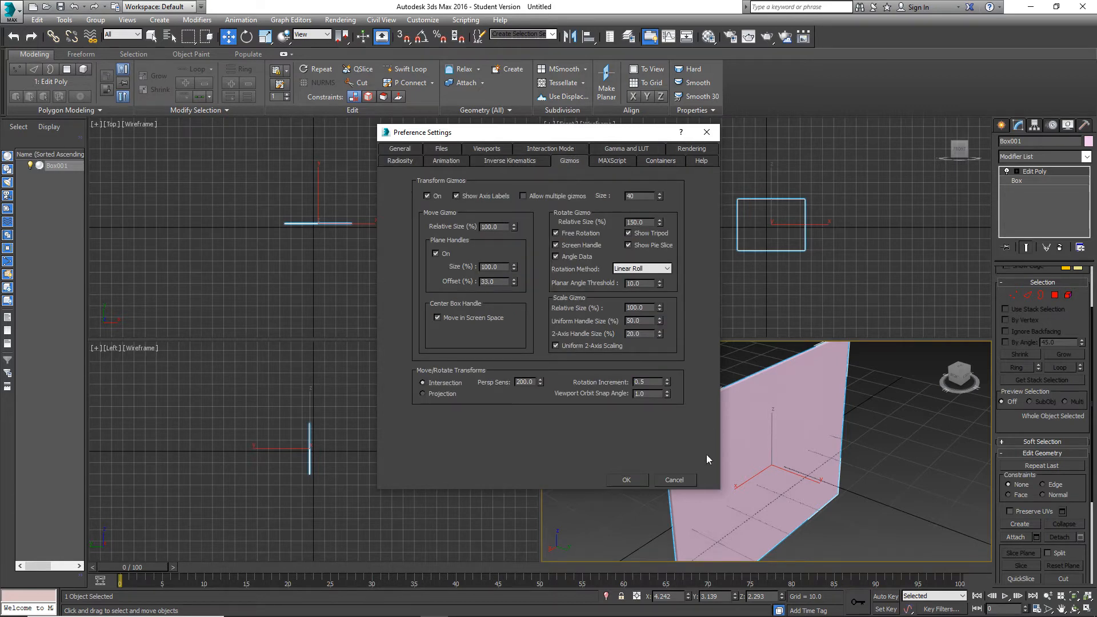
click(644, 480)
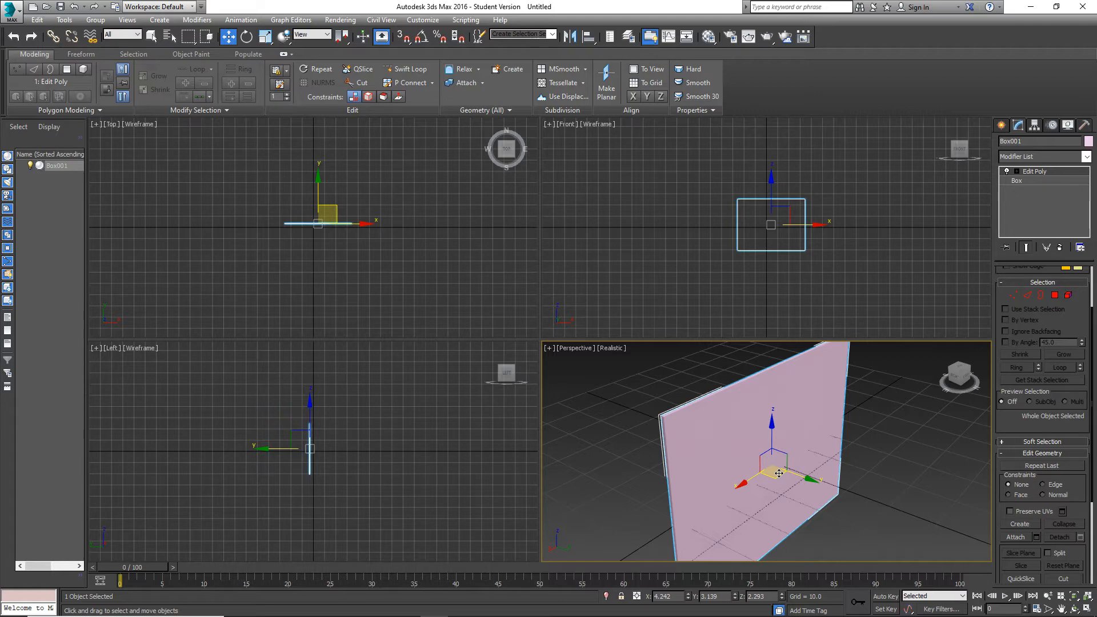
Toggle the transform gizmo off, activate the uniform Scale tool and toggle the gizmo back on.
key(x)
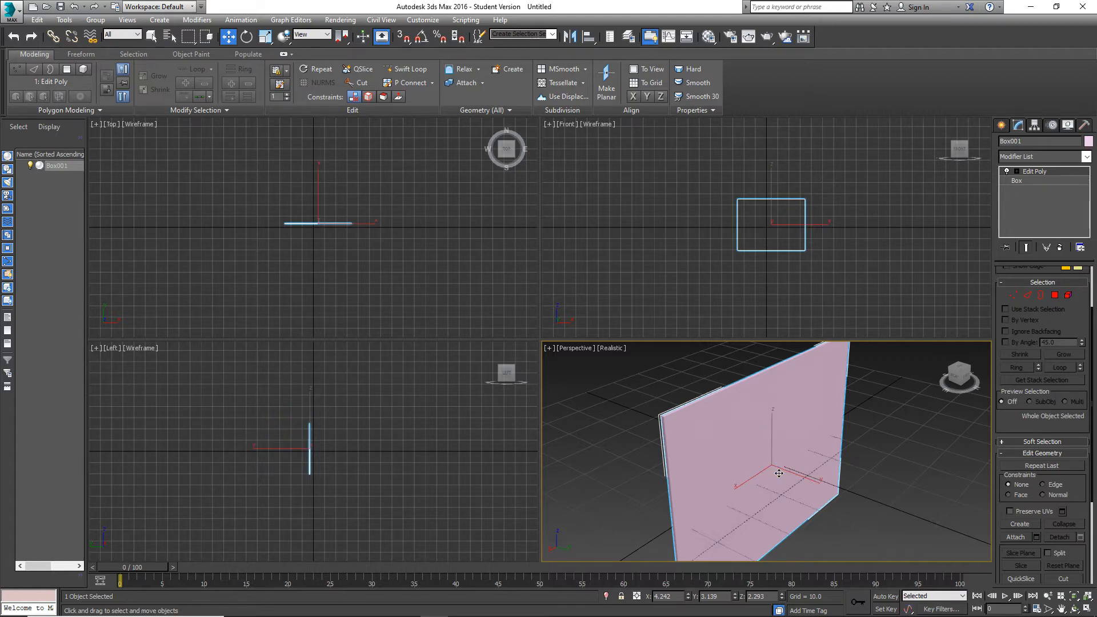
key(e)
click(265, 36)
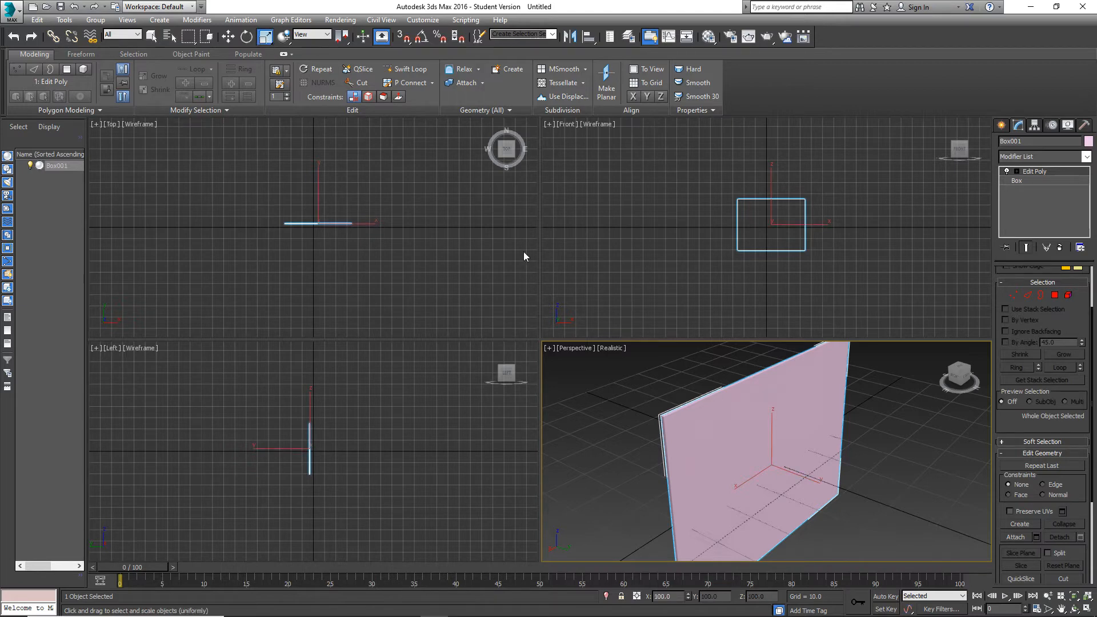
key(x)
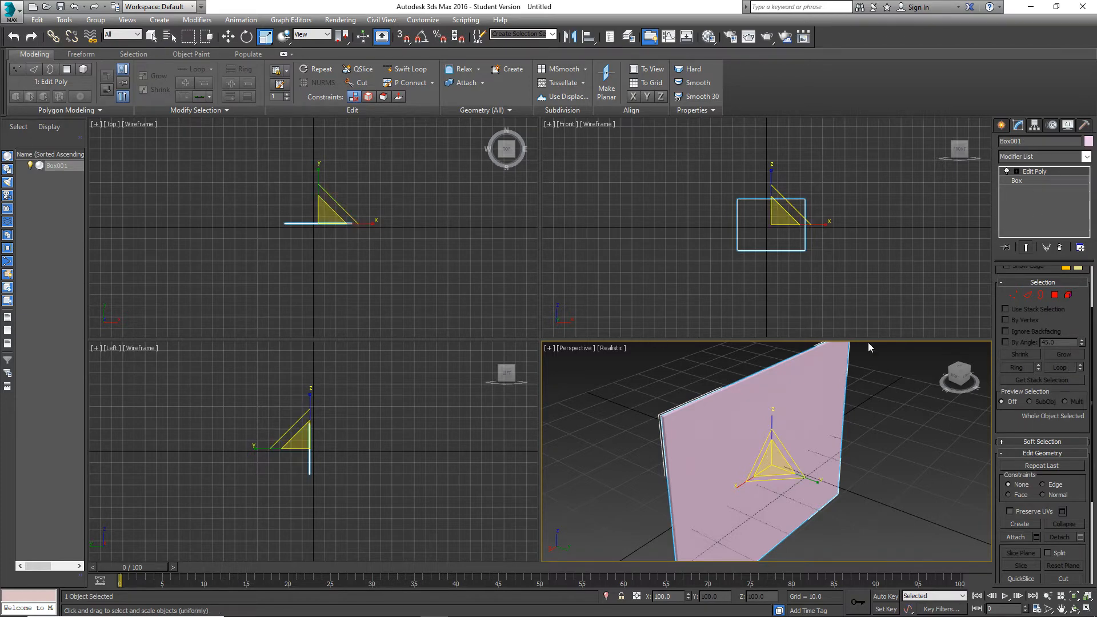
Replace the box with a new 20 × 20 × 20 box centred on the origin in the Top viewport, using 3D grid snapping.
key(Delete)
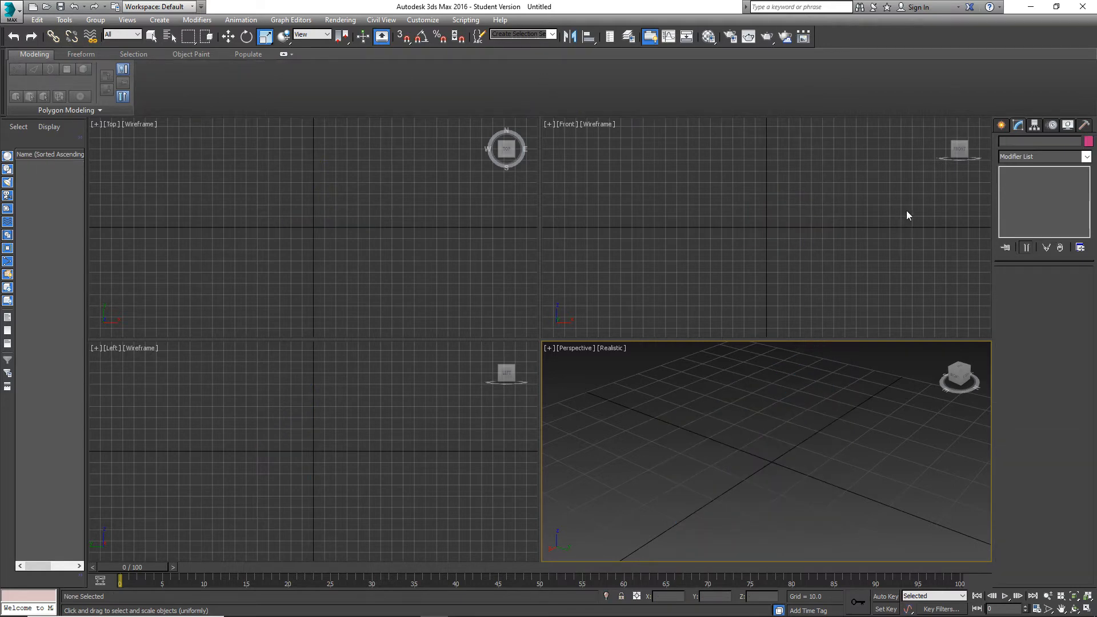
click(1001, 124)
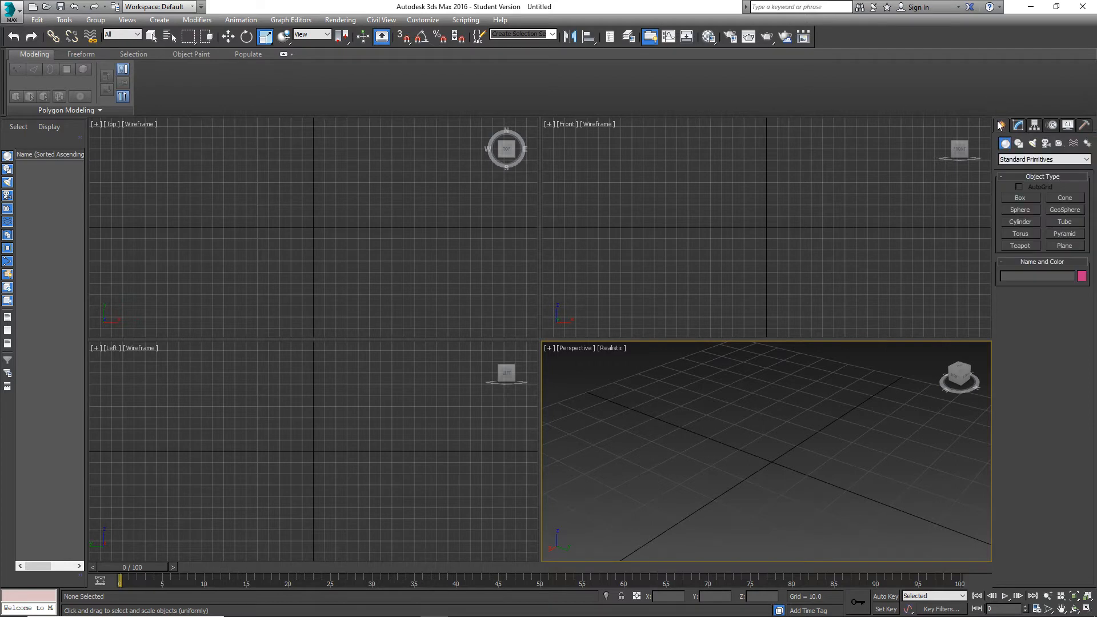
click(1020, 198)
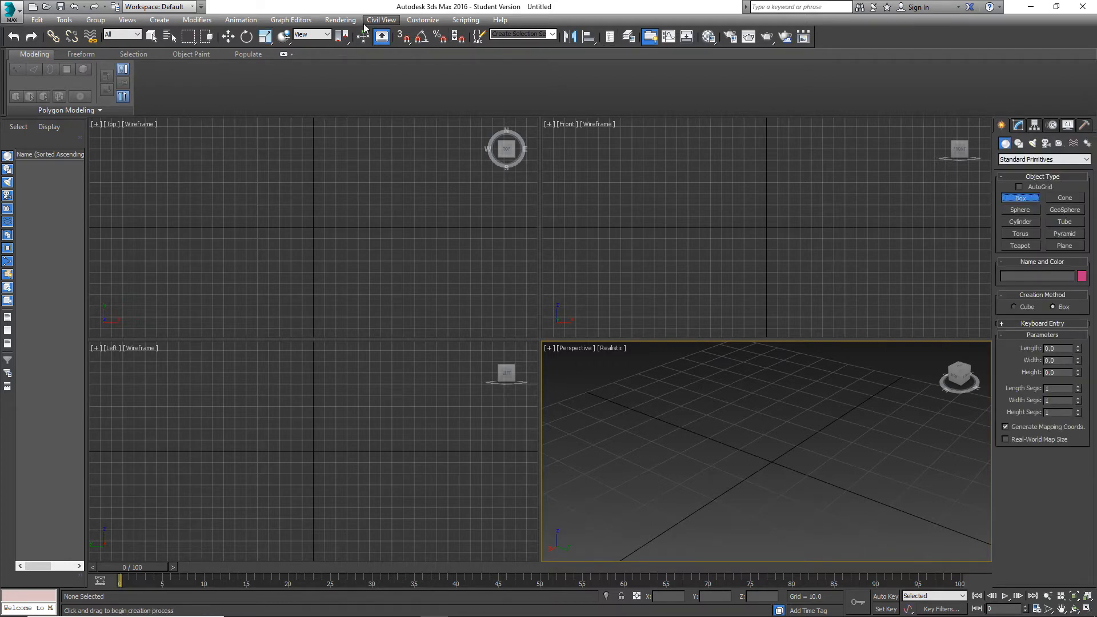
click(404, 36)
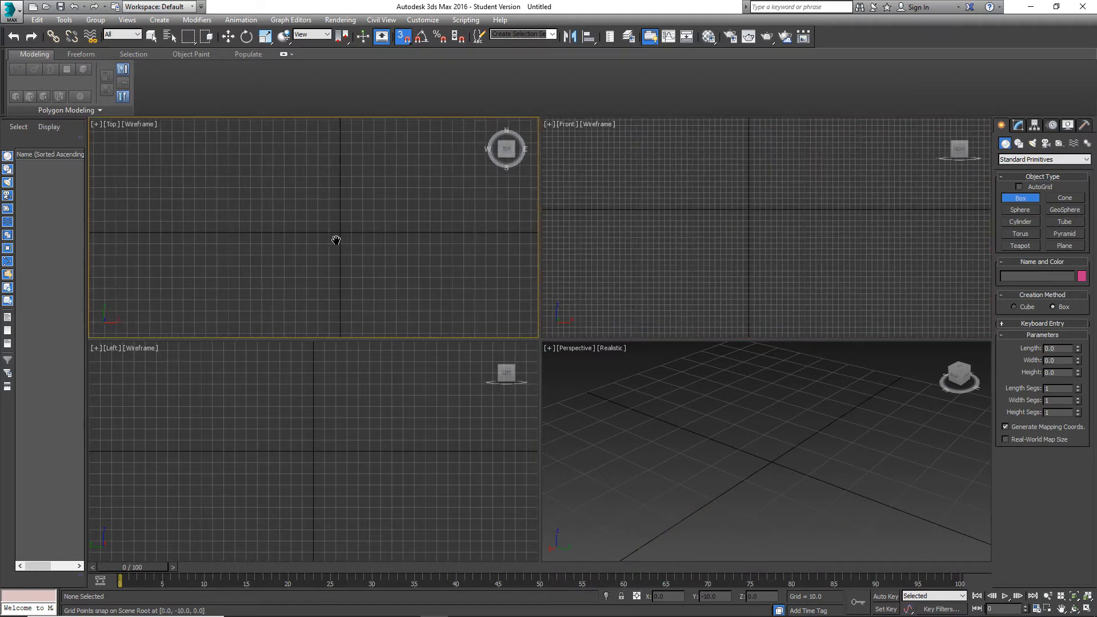
drag(309, 212, 355, 256)
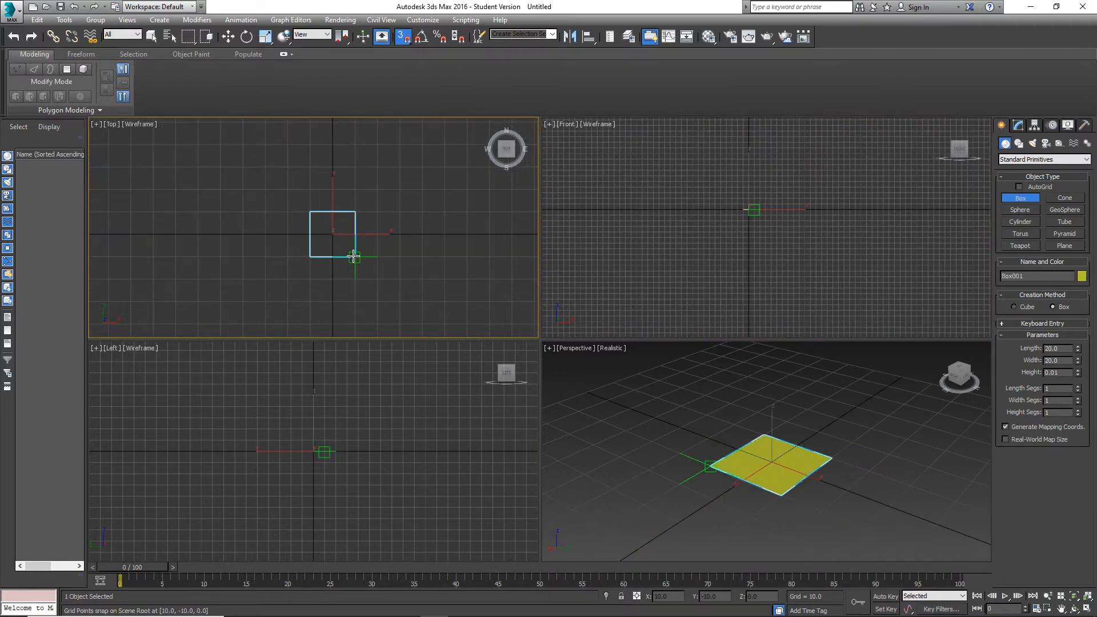
click(347, 210)
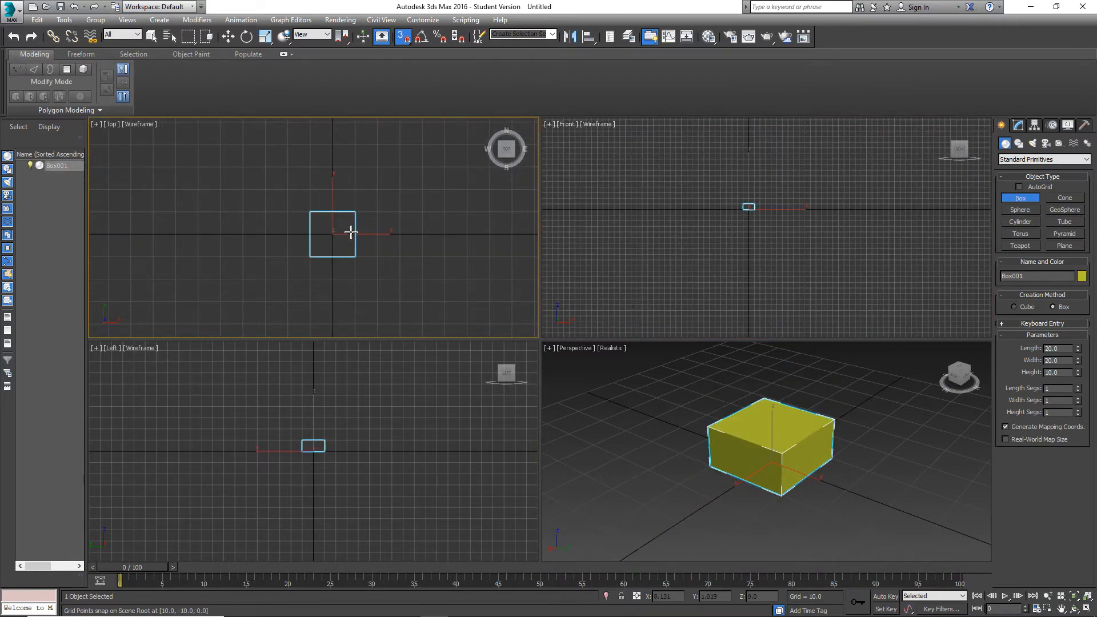
click(348, 210)
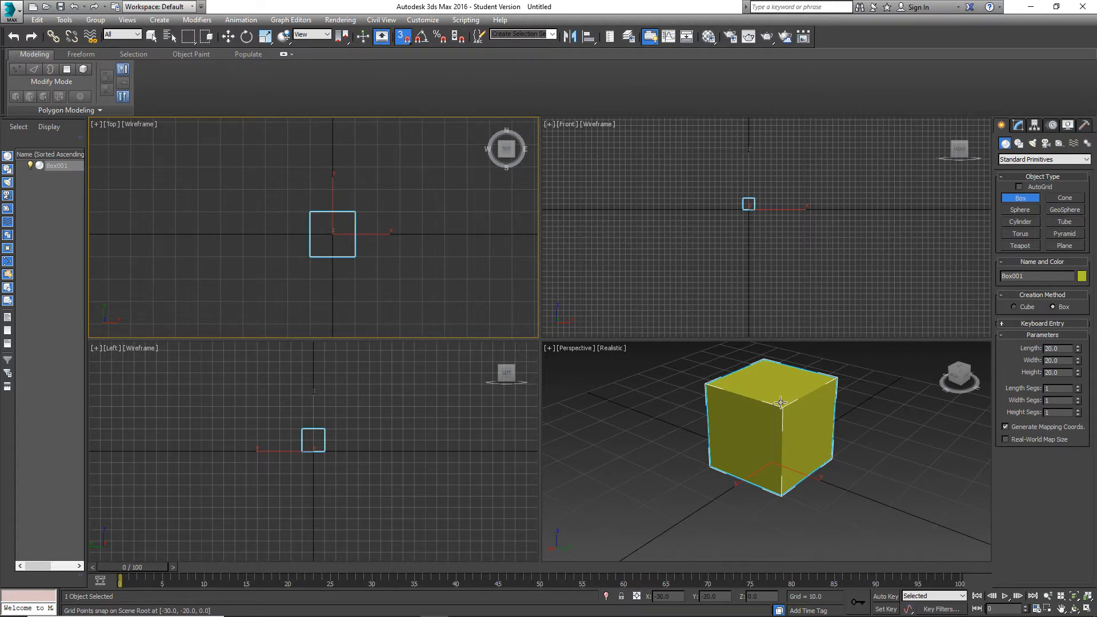
Orbit the Top view into an orthographic angle, maximize it framed on the box and switch it to Realistic shading.
mouse_move(826, 444)
alt+middle_down()
mouse_move(809, 444)
mouse_move(819, 444)
alt+middle_up()
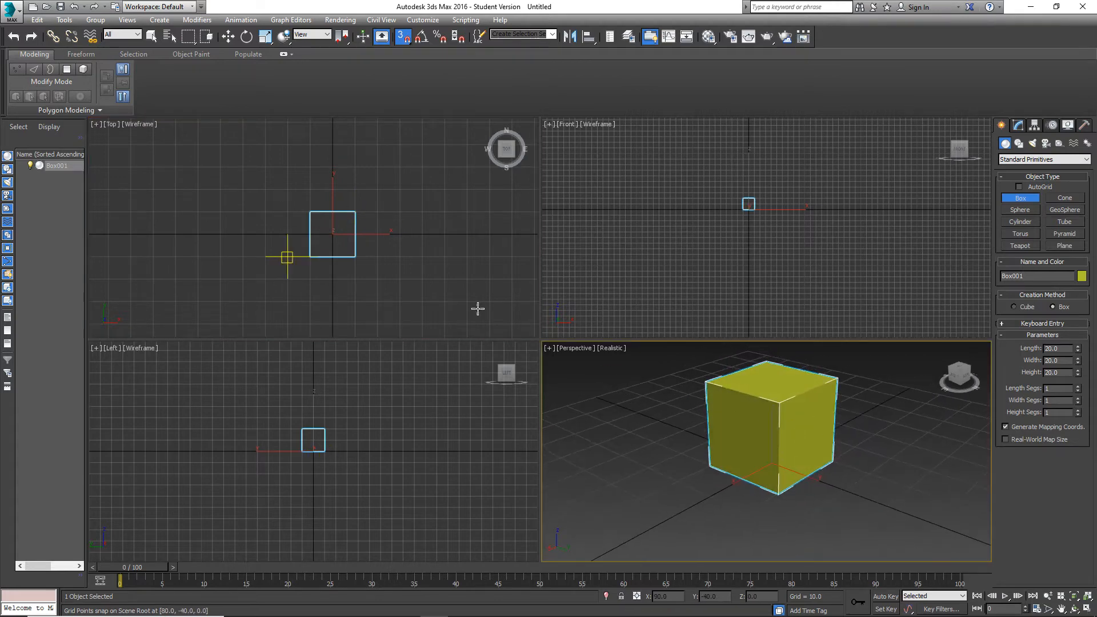
alt+middle_drag(437, 296, 382, 235)
key(alt+w)
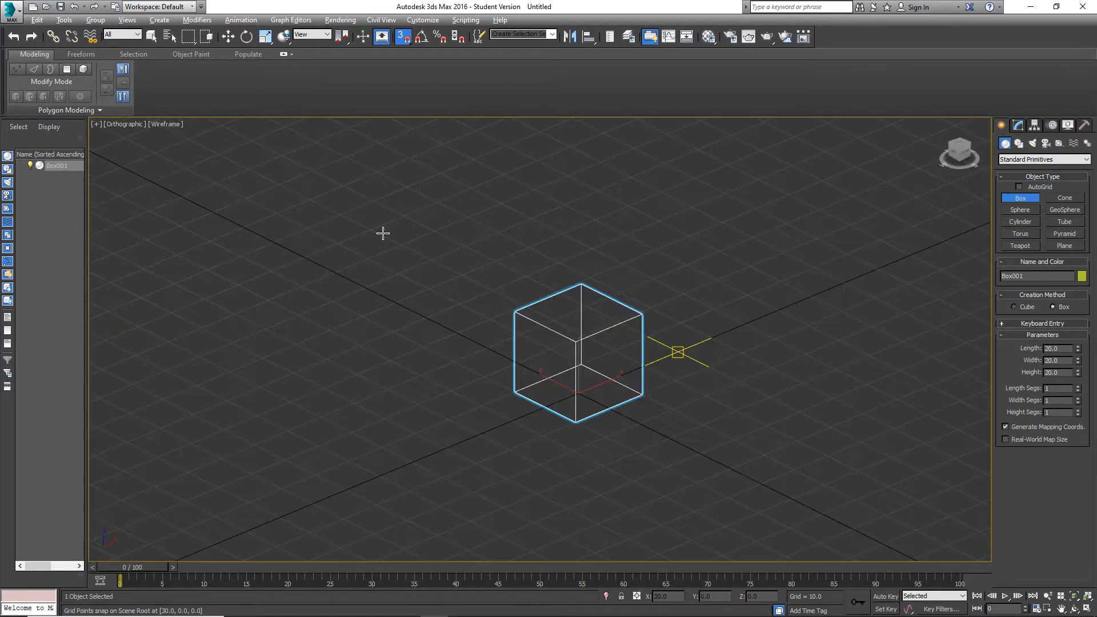
key(z)
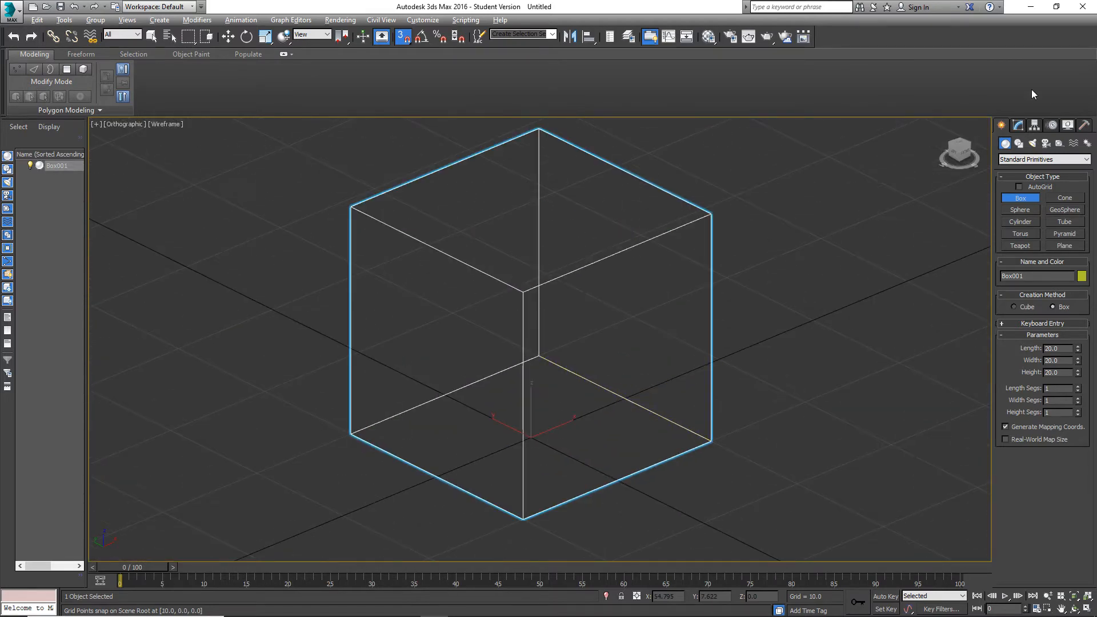
key(r)
click(1019, 125)
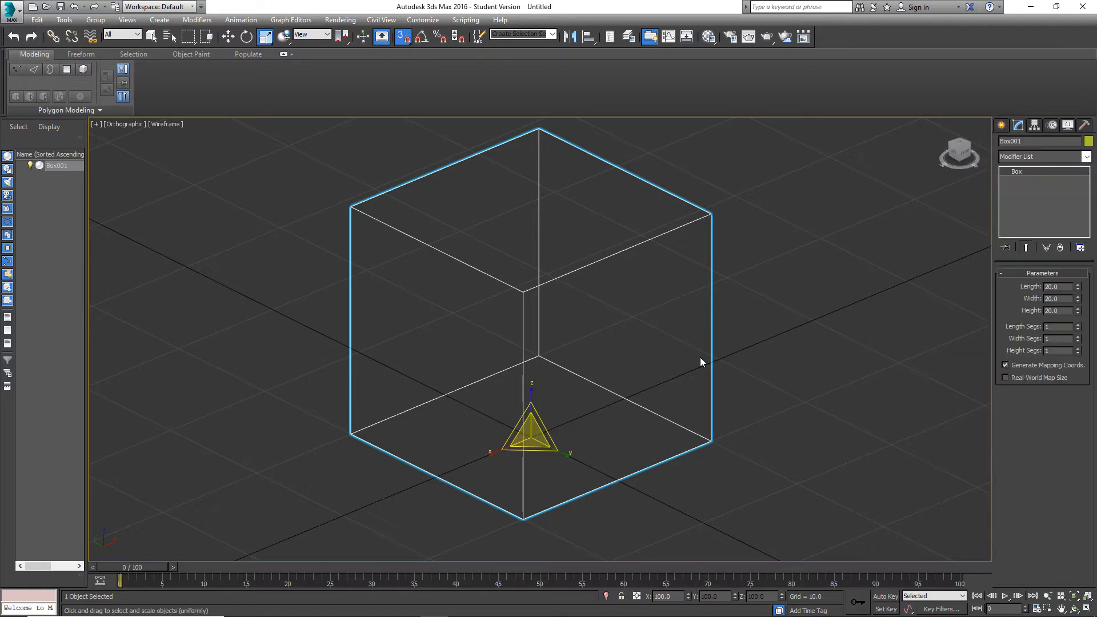
key(F3)
Add an Edit Poly modifier to the new box.
scroll(608, 297, down, 5)
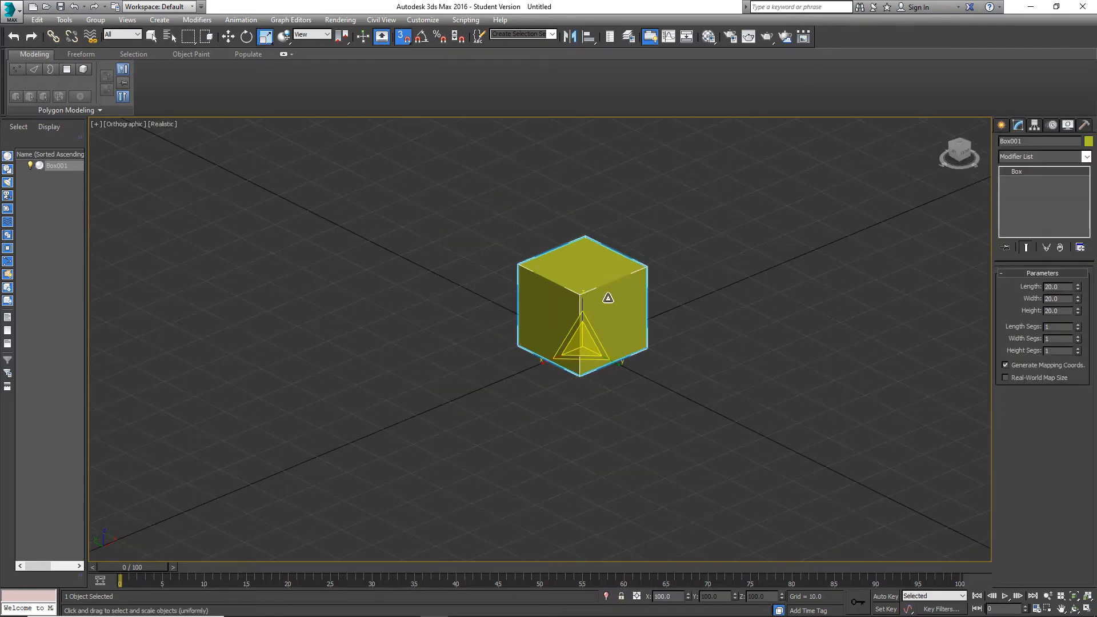
middle_drag(610, 299, 607, 349)
click(1030, 156)
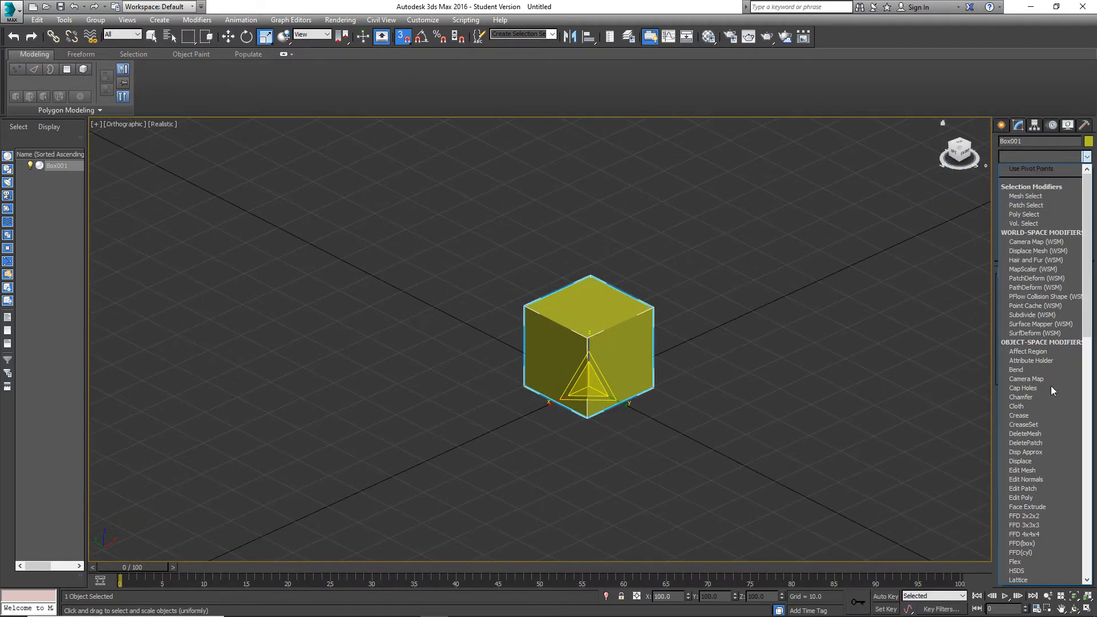
click(1033, 497)
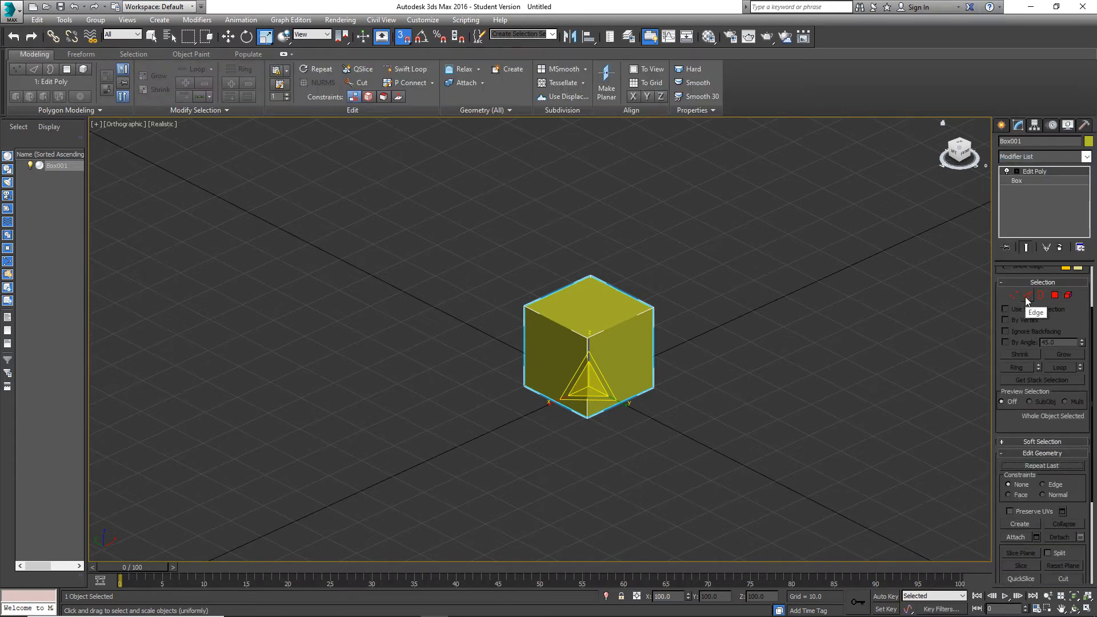
Enter Edge sub-object mode of the Edit Poly modifier and return to the whole object.
click(1027, 295)
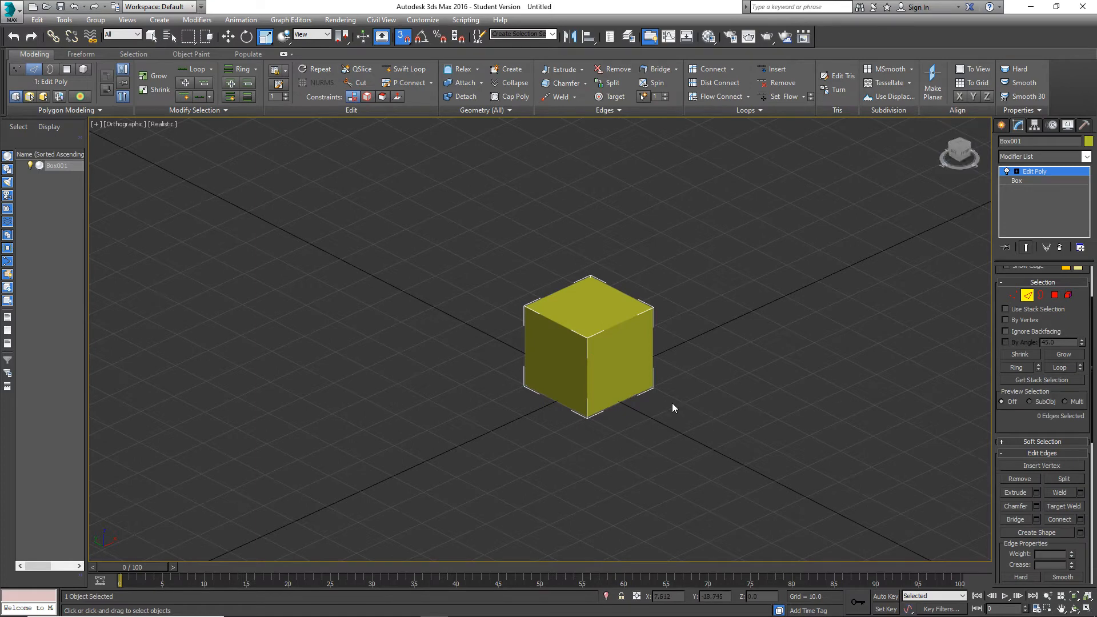
alt+middle_drag(673, 403, 664, 392)
scroll(612, 356, up, 6)
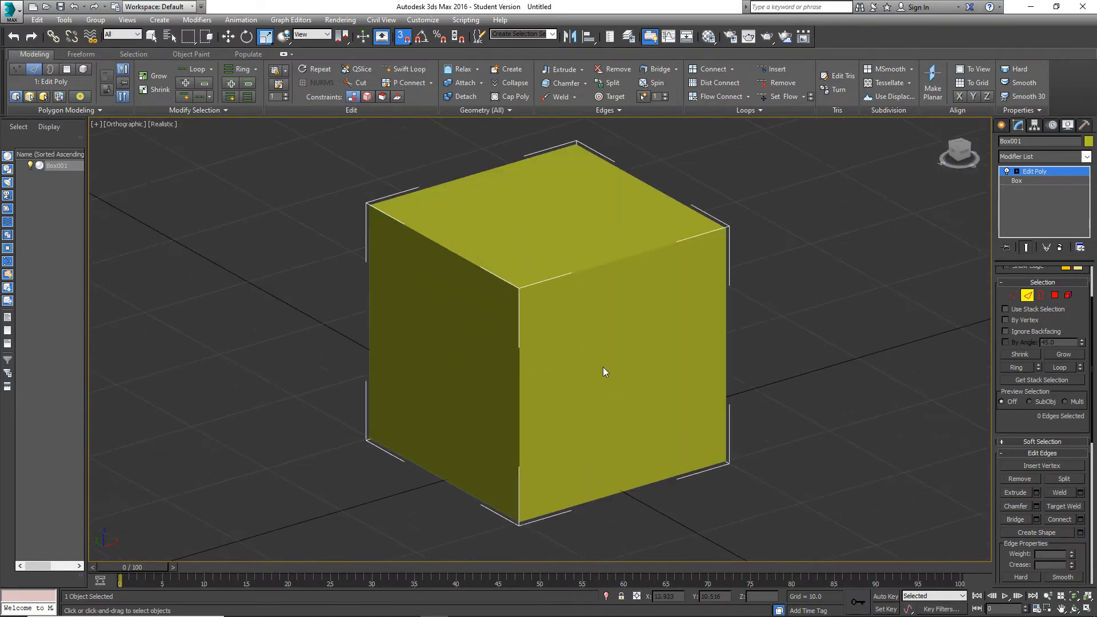
alt+middle_drag(603, 367, 585, 355)
scroll(583, 354, down, 5)
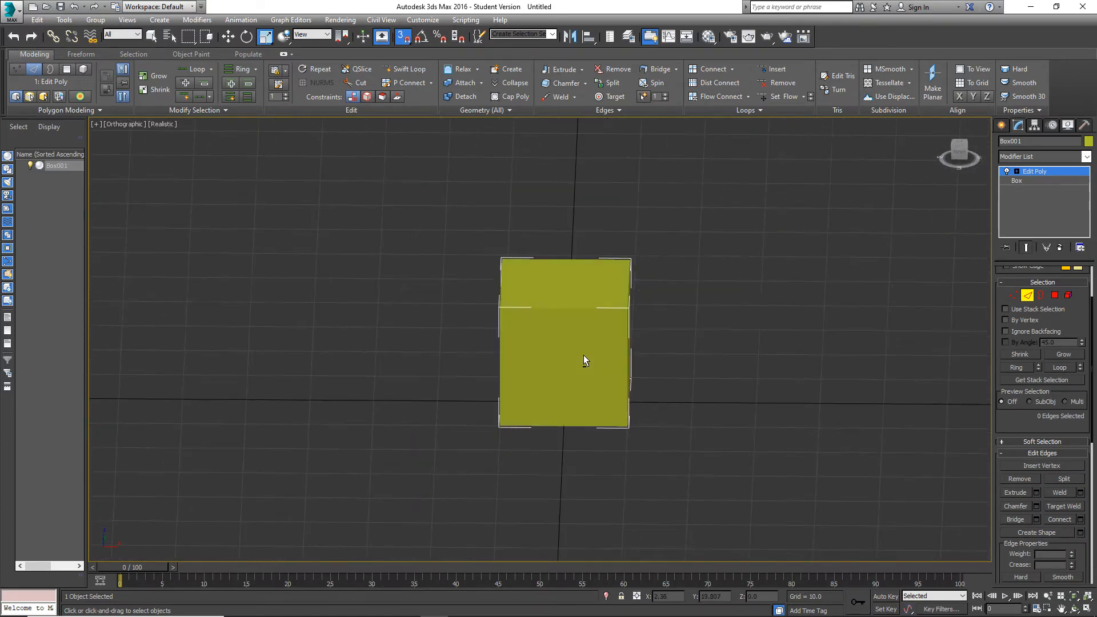
click(1063, 172)
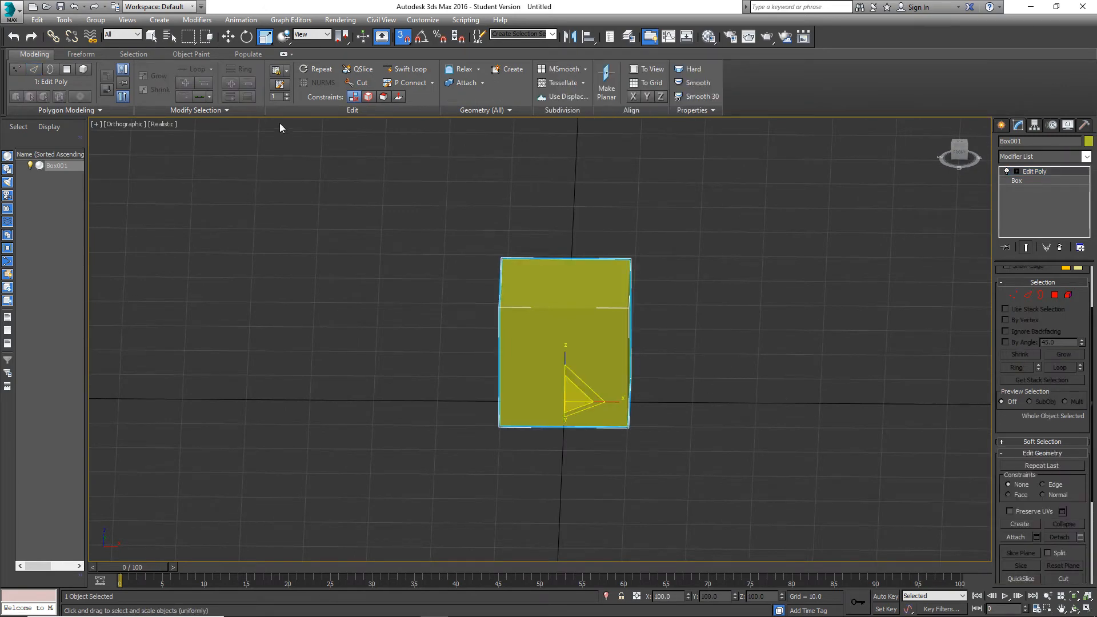
click(228, 37)
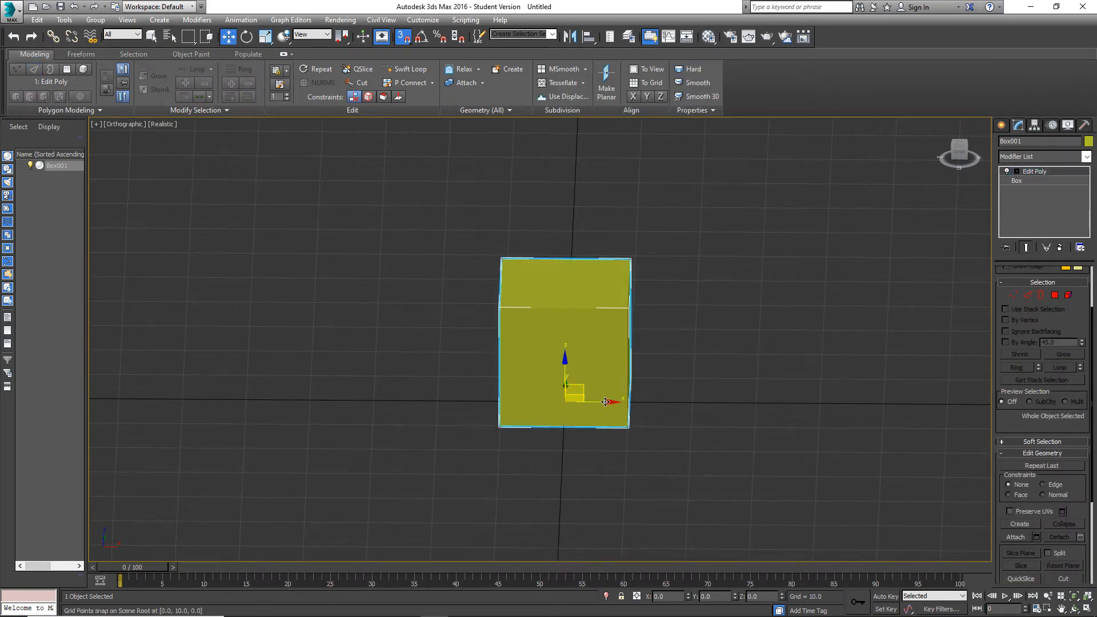
shift+drag(605, 402, 312, 403)
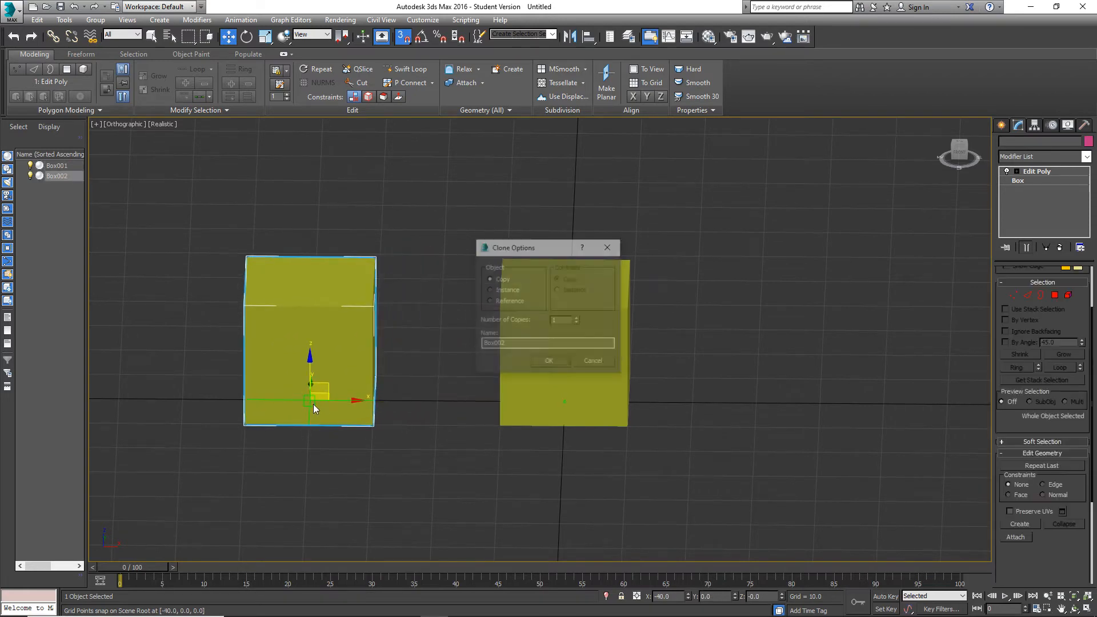
click(603, 361)
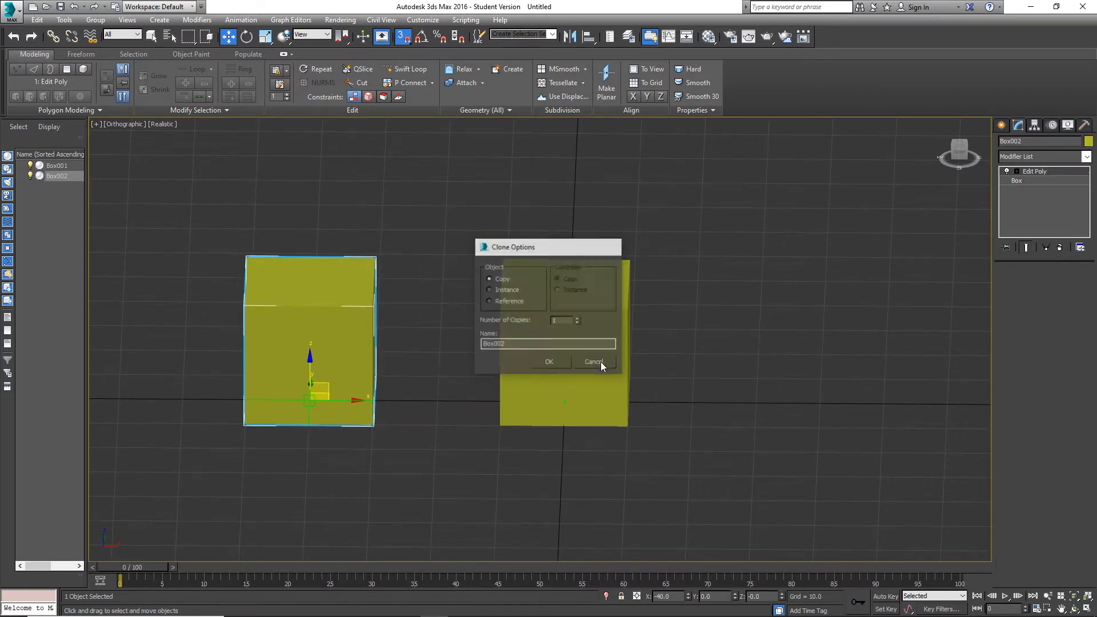
Turn off 3D snapping and clone the box along X to about -40 as one independent copy named Box002.
click(405, 41)
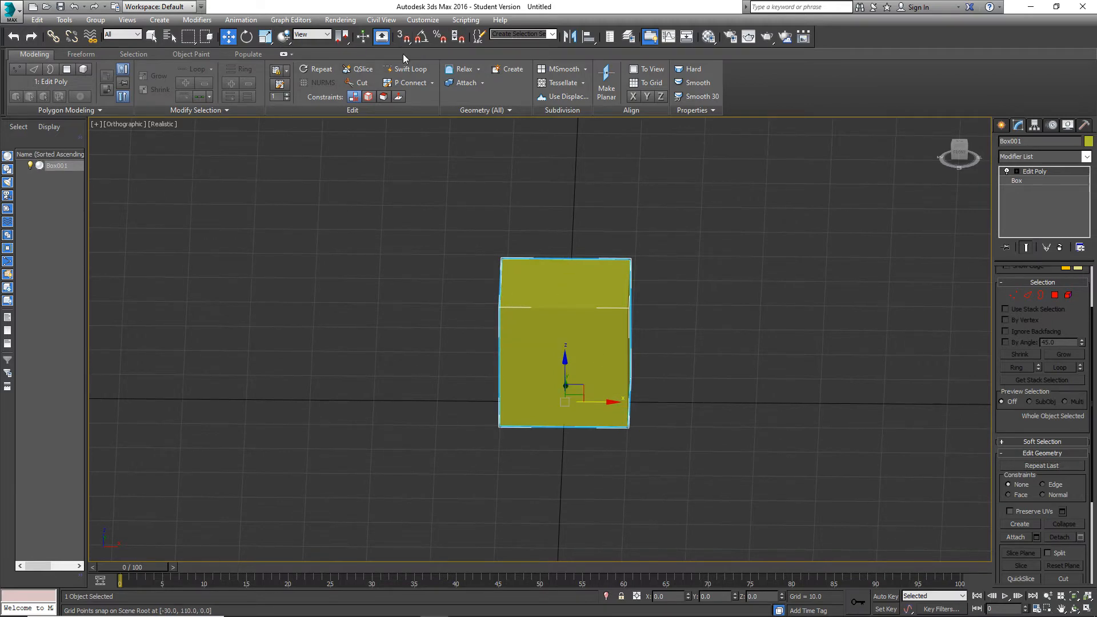
alt+middle_drag(557, 315, 543, 330)
alt+middle_drag(666, 382, 668, 378)
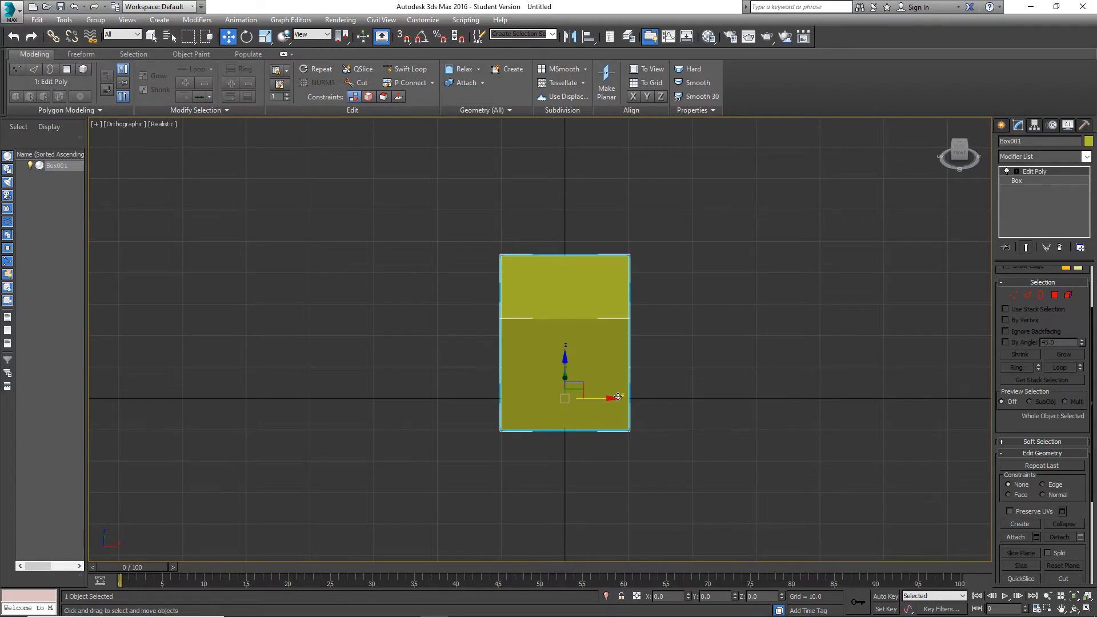
shift+drag(609, 399, 356, 397)
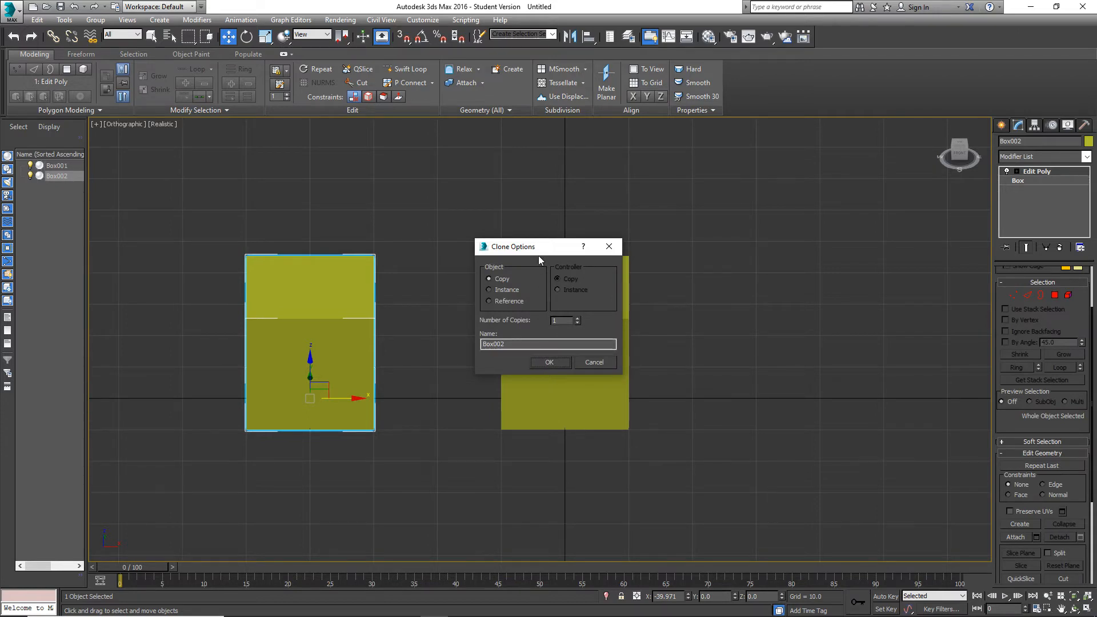
drag(539, 254, 543, 258)
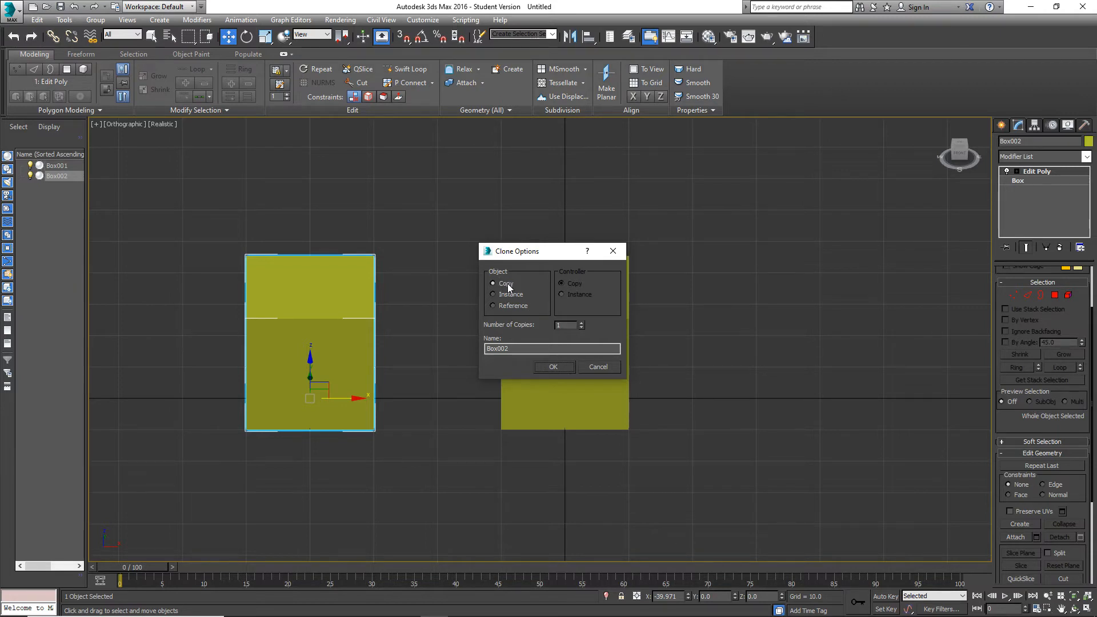
click(564, 367)
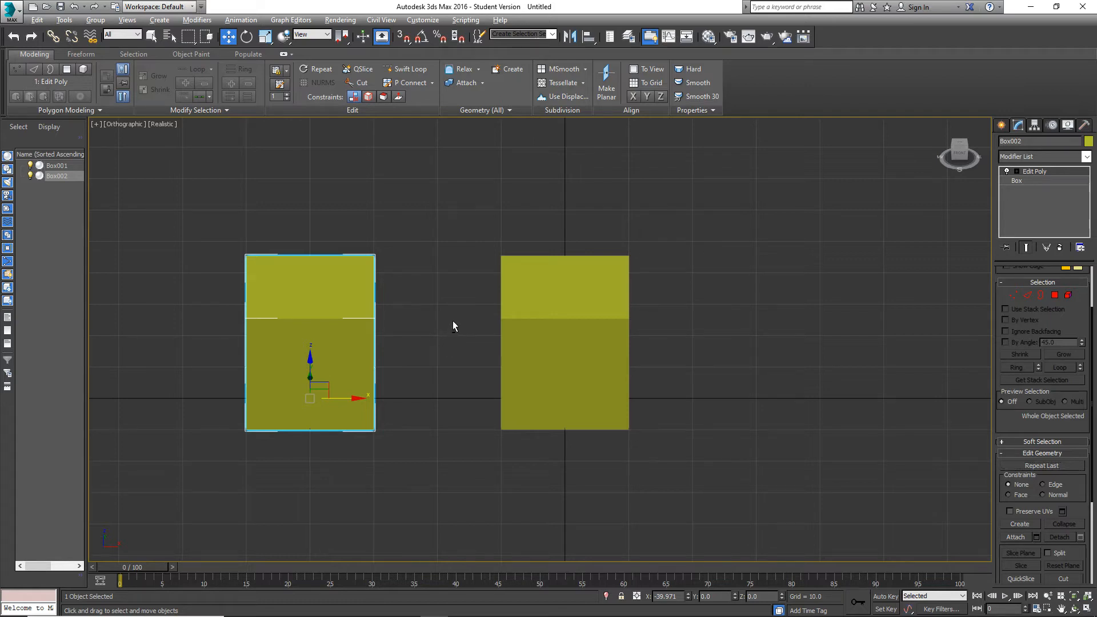
alt+middle_drag(453, 322, 661, 350)
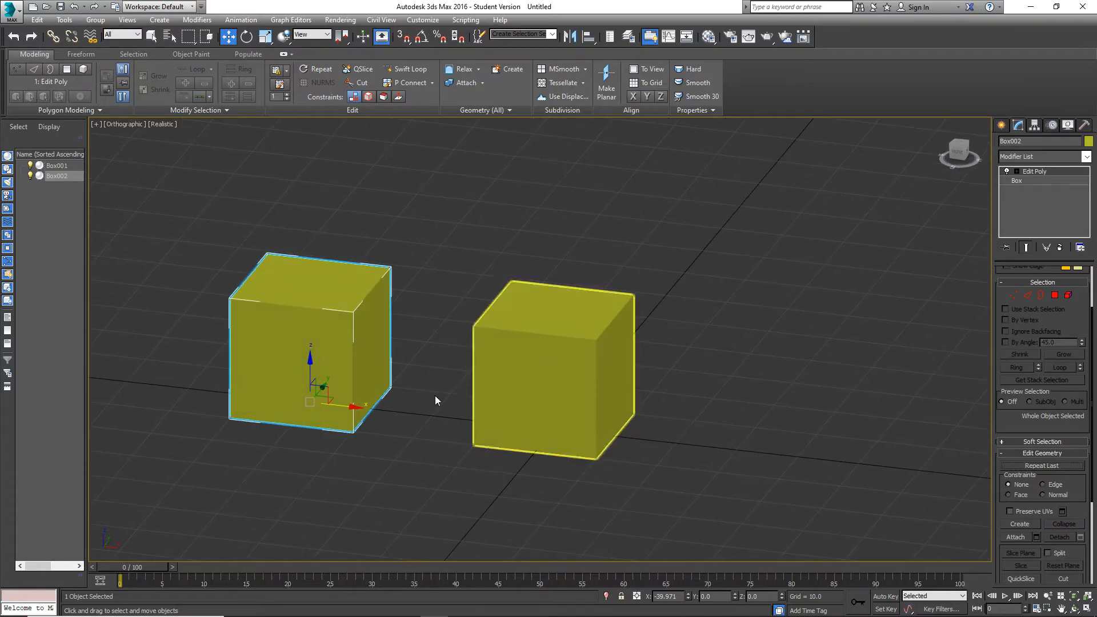
In Polygon sub-object mode of Box002, delete the side polygon that faces Box001.
mouse_move(421, 358)
alt+middle_down()
mouse_move(441, 368)
mouse_move(433, 361)
alt+middle_up()
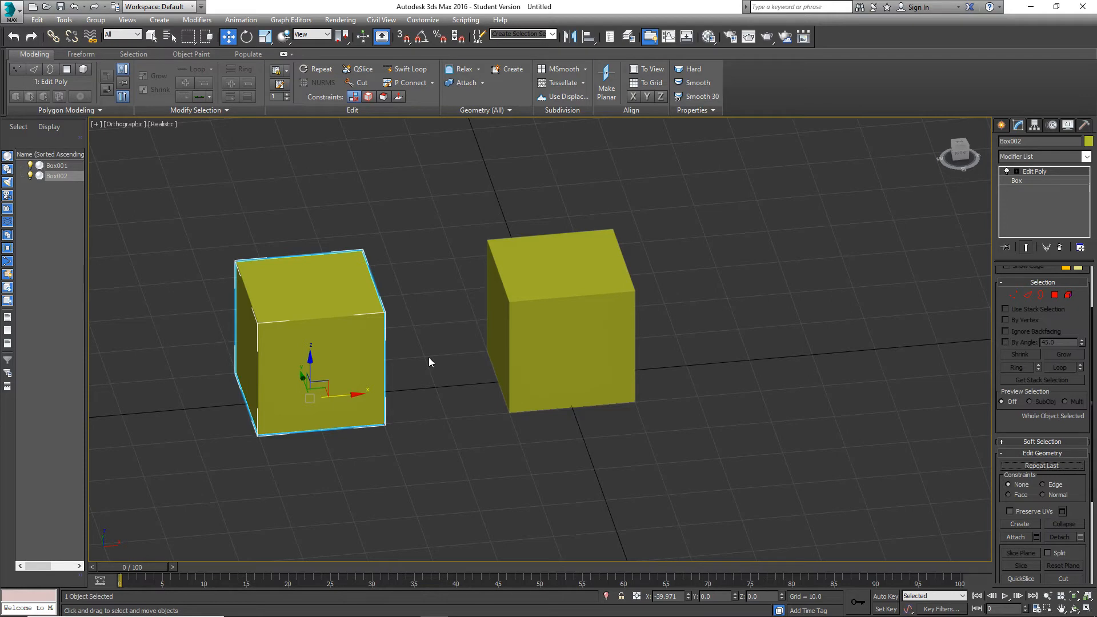
click(1055, 295)
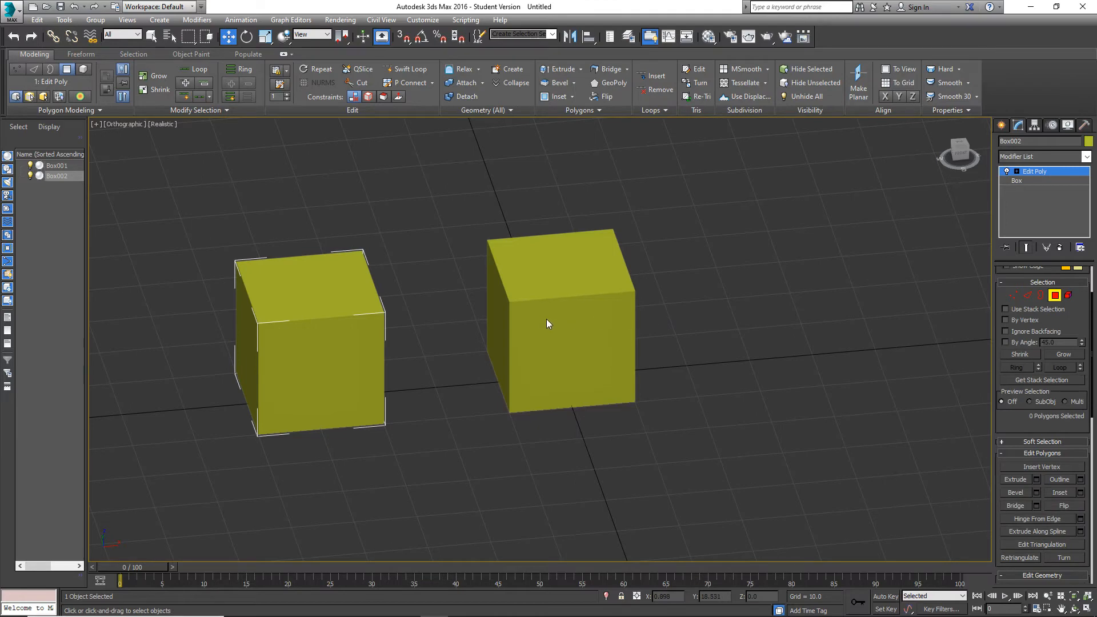
alt+middle_drag(546, 319, 566, 303)
alt+middle_drag(489, 306, 430, 351)
click(366, 333)
key(Delete)
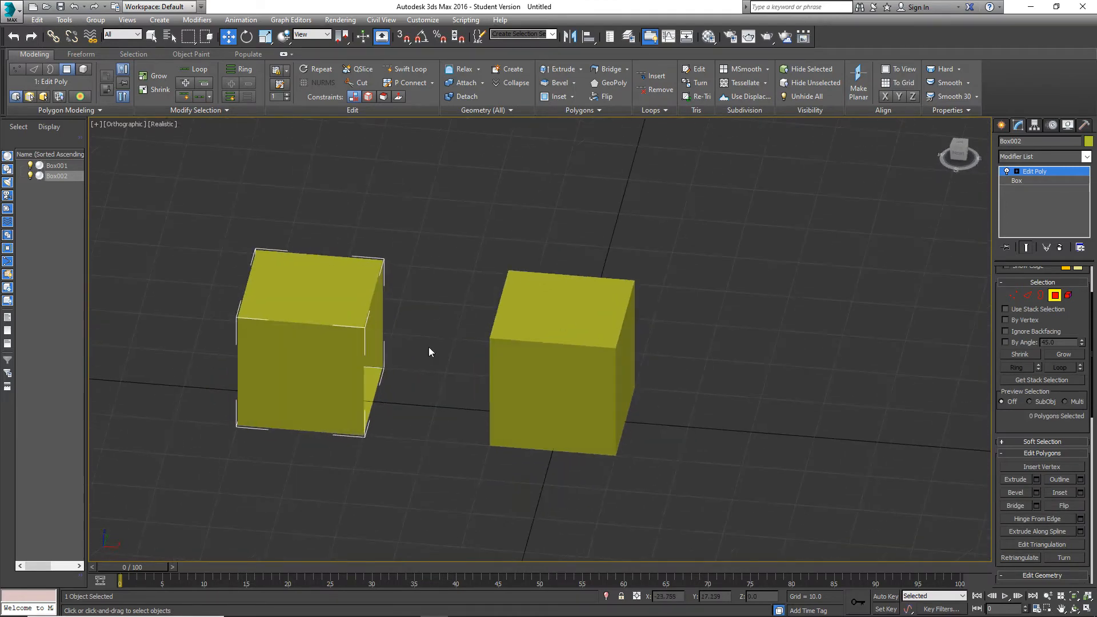
Leave Polygon mode, select Box001 and delete its side polygon that faces Box002.
click(1055, 295)
alt+middle_drag(558, 362, 581, 358)
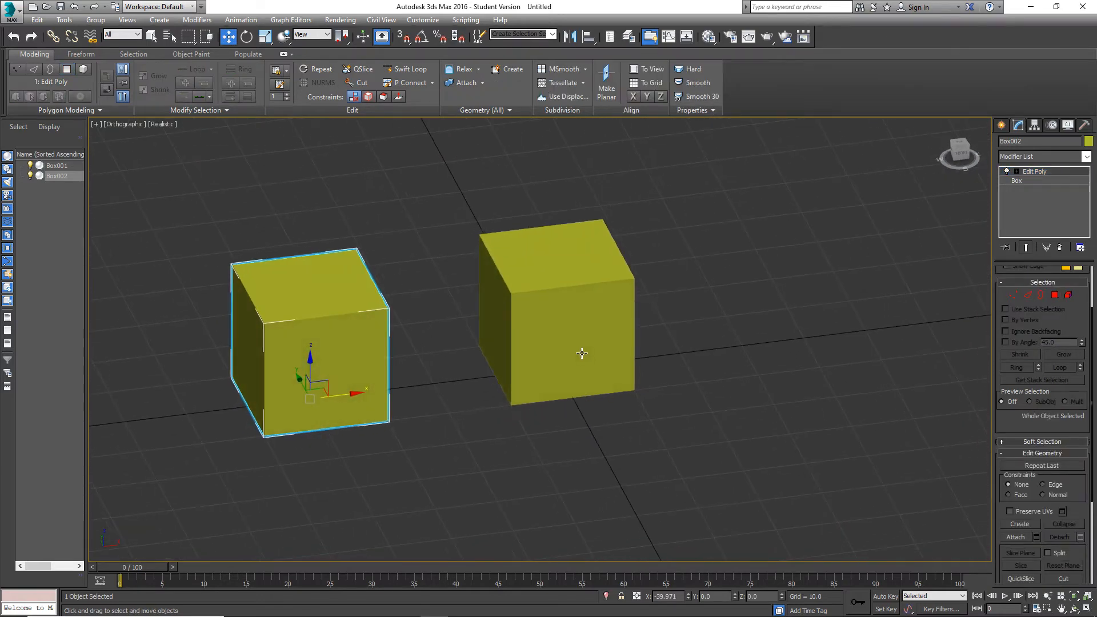
click(580, 358)
click(1054, 295)
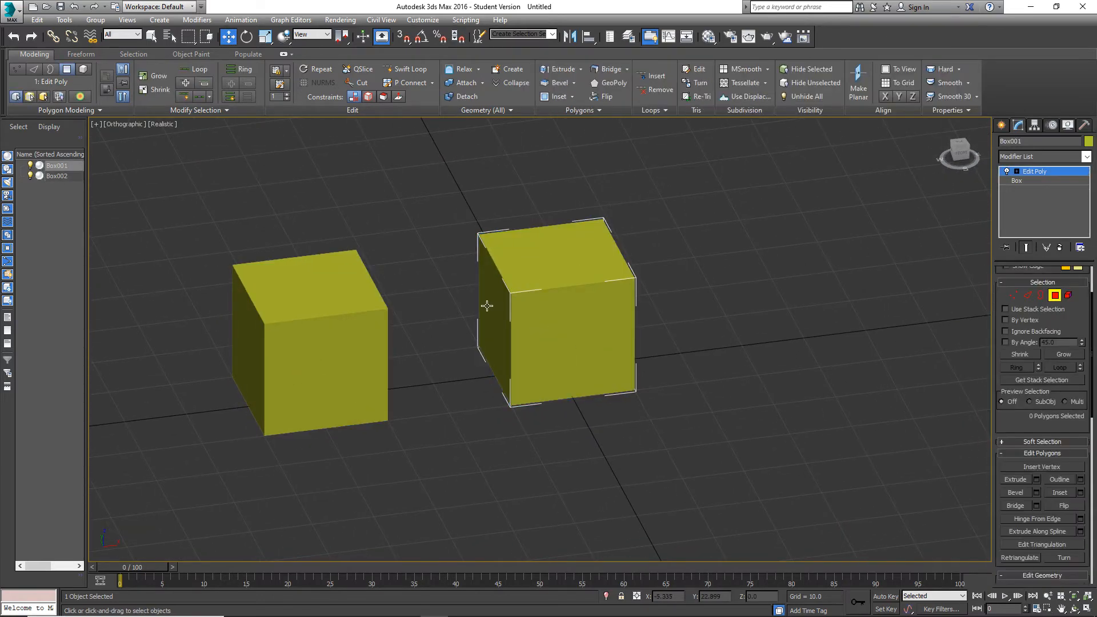
click(487, 306)
key(Delete)
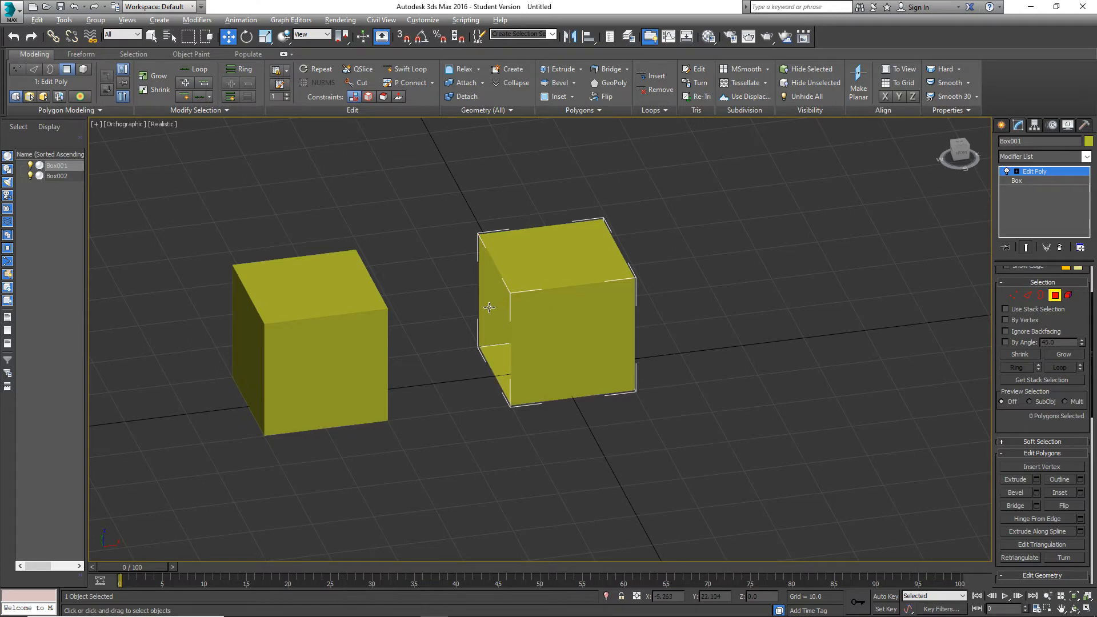
Examine the facing openings of the two boxes from several angles.
alt+middle_drag(493, 308, 382, 229)
alt+middle_drag(466, 233, 341, 295)
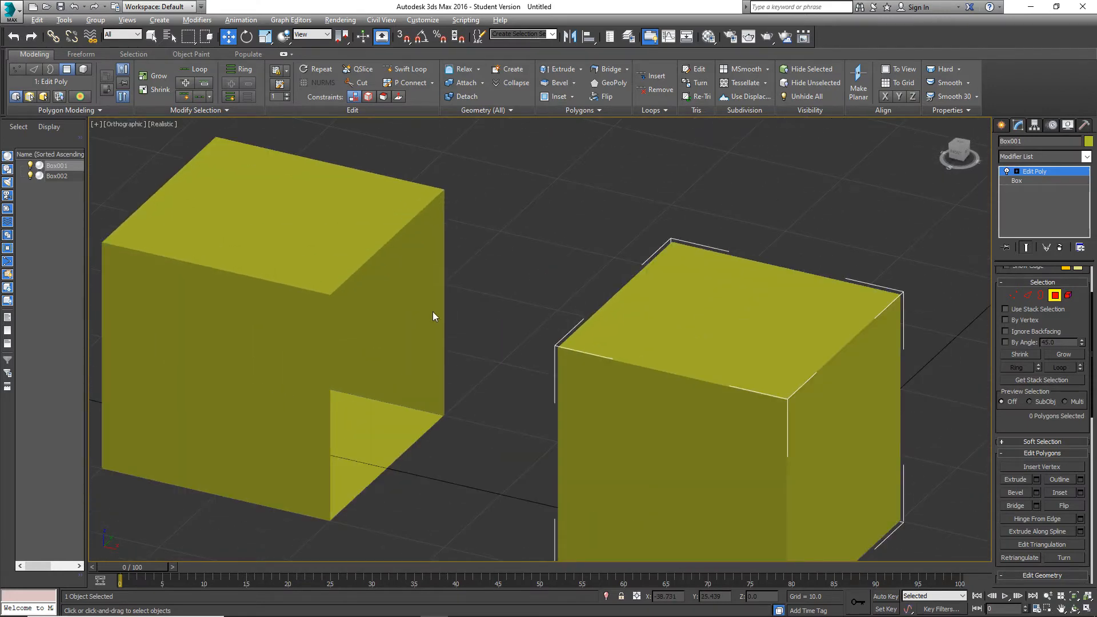
mouse_move(434, 313)
alt+middle_down()
mouse_move(458, 311)
mouse_move(445, 312)
alt+middle_up()
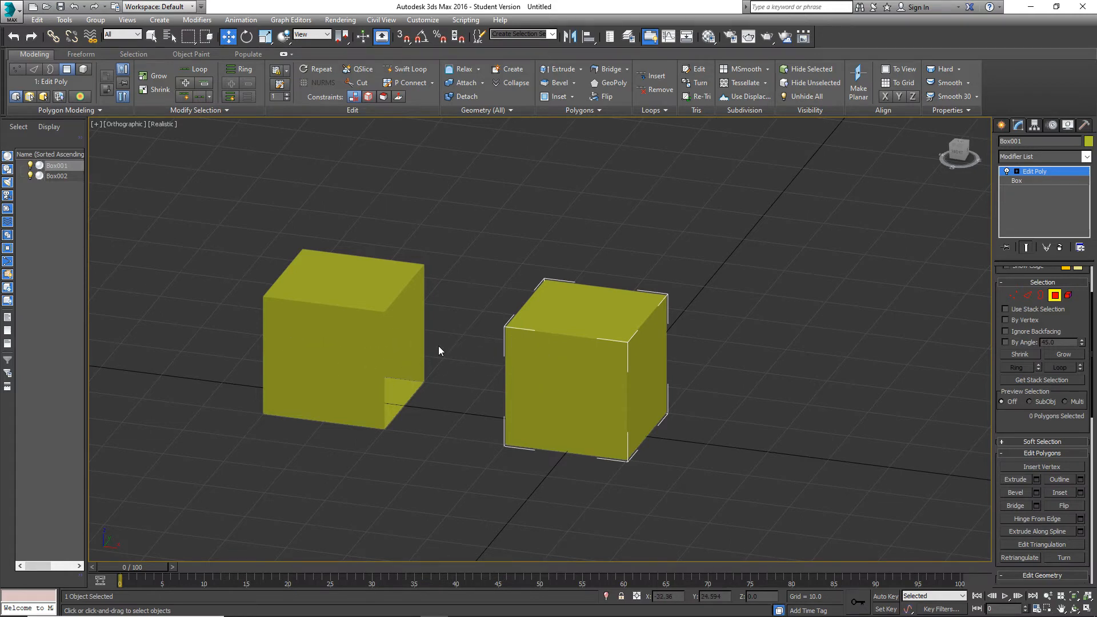
alt+middle_drag(440, 350, 494, 359)
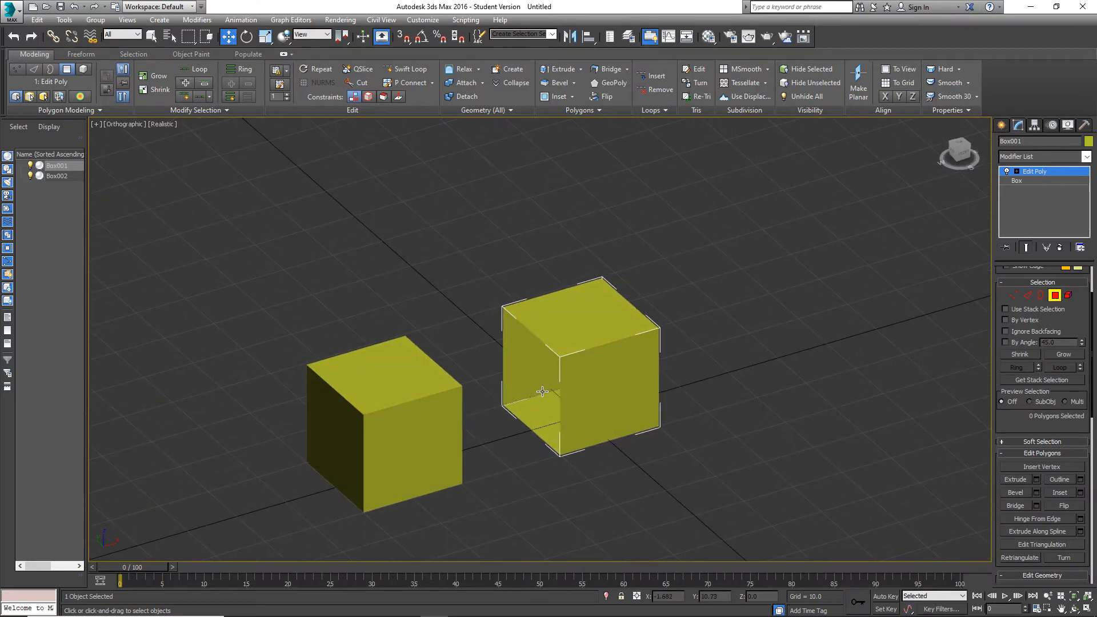
alt+middle_drag(515, 348, 465, 362)
alt+middle_drag(396, 382, 515, 366)
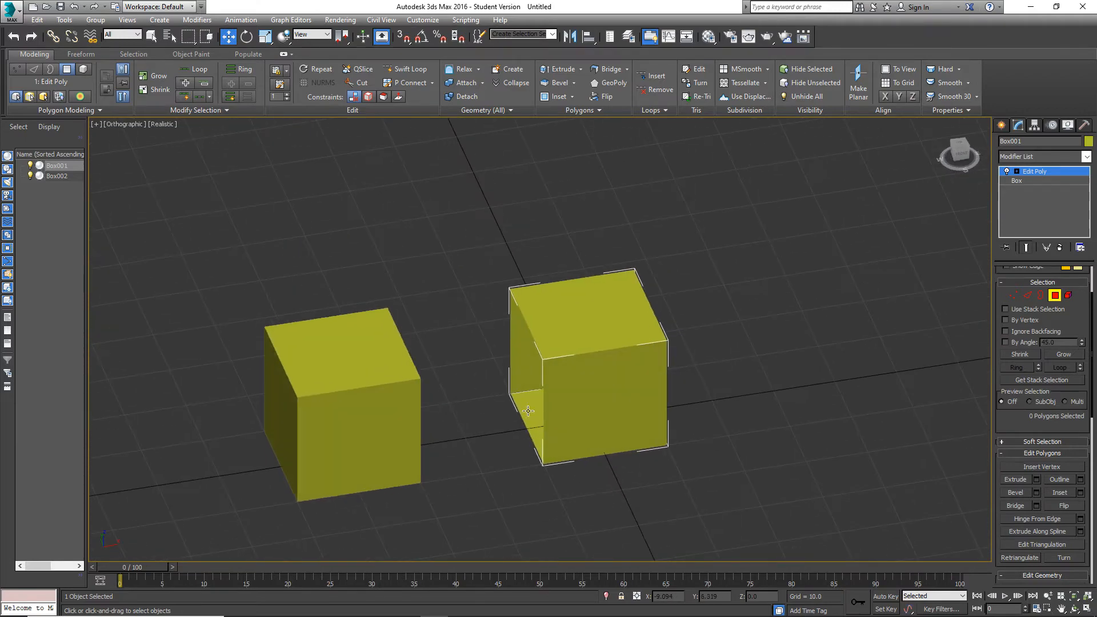
click(1027, 295)
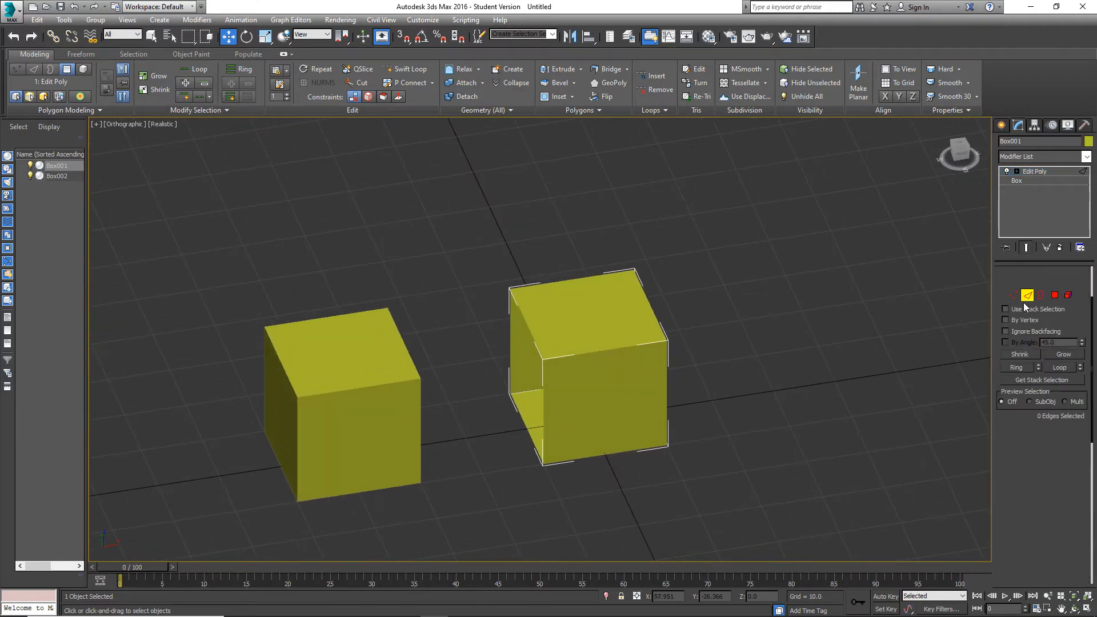
alt+middle_drag(480, 425, 451, 414)
click(1028, 296)
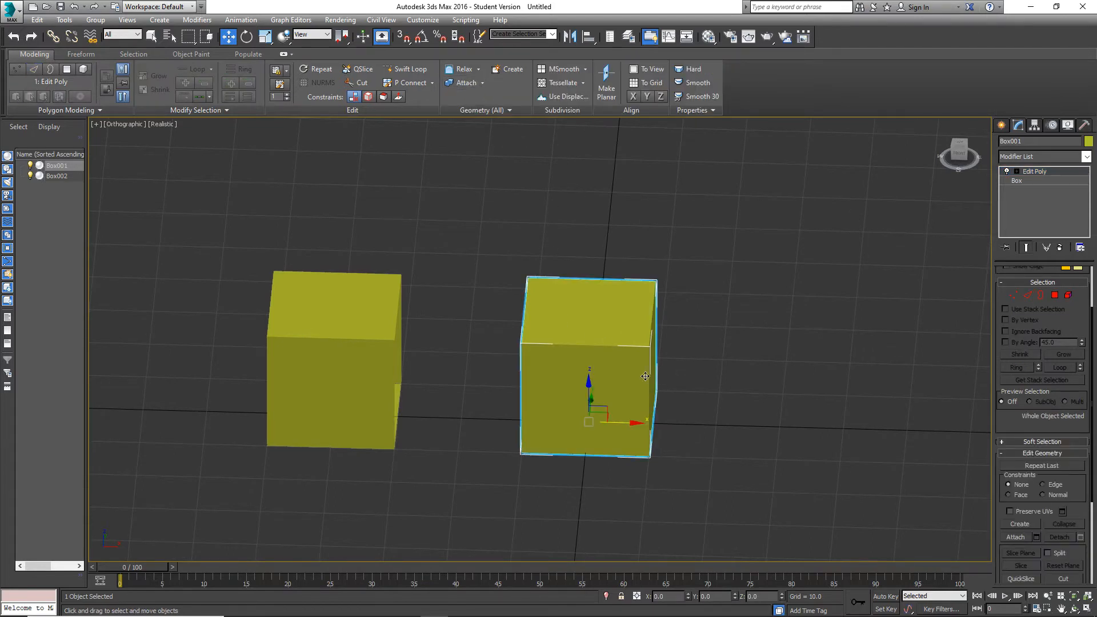
Attach Box002 to Box001 and enter Edge sub-object mode on the combined object.
click(466, 82)
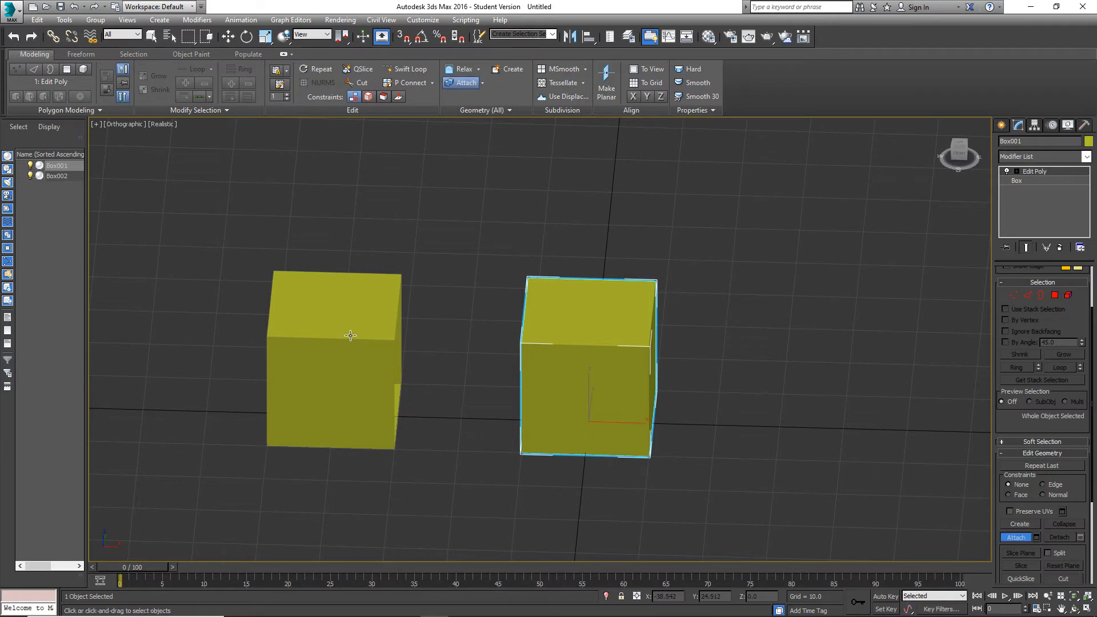
click(348, 335)
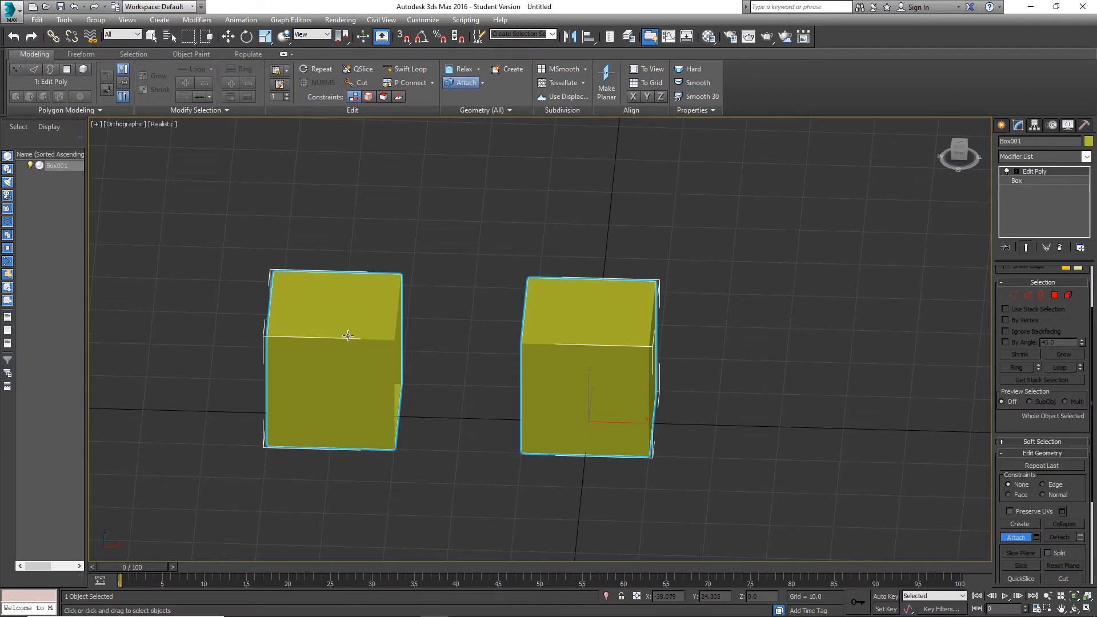
click(1027, 293)
Select only the eight border edges around the two facing openings.
alt+middle_drag(536, 356, 534, 394)
drag(383, 215, 383, 216)
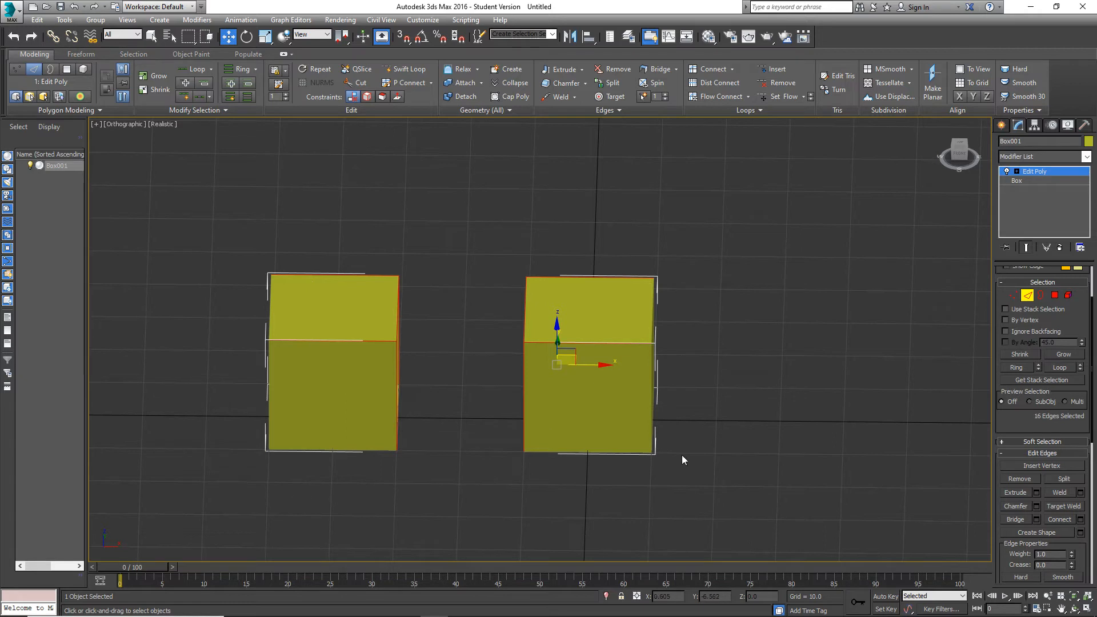
alt+drag(678, 385, 611, 491)
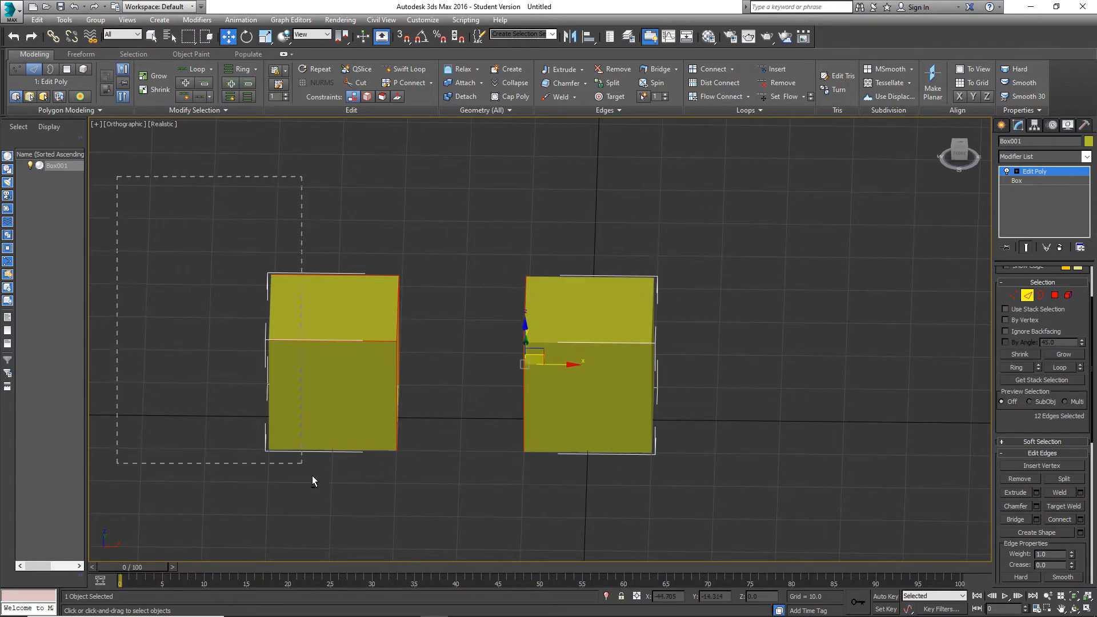
alt+drag(312, 475, 314, 478)
alt+middle_drag(881, 370, 513, 367)
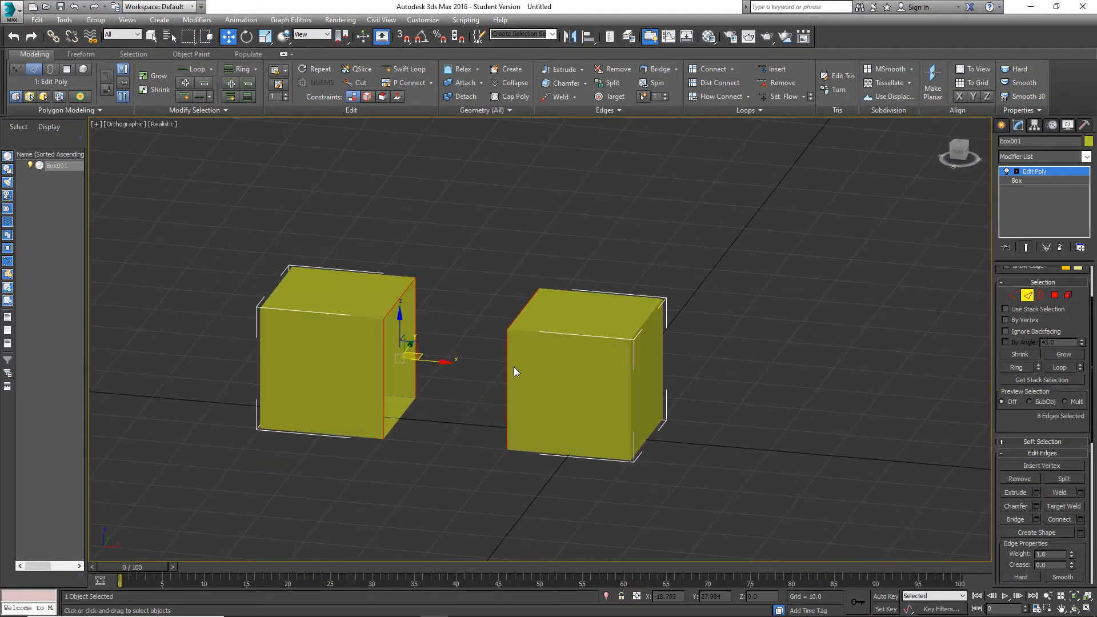
Try to bridge all eight selected border edges at once, and undo the bridge.
click(1015, 519)
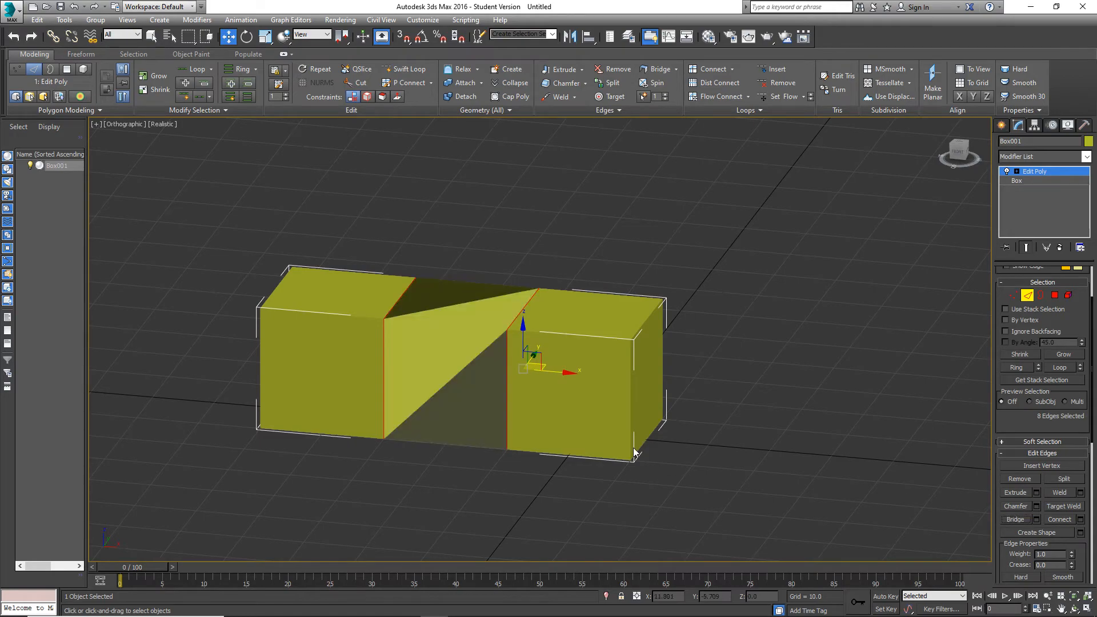
alt+middle_drag(634, 448, 612, 437)
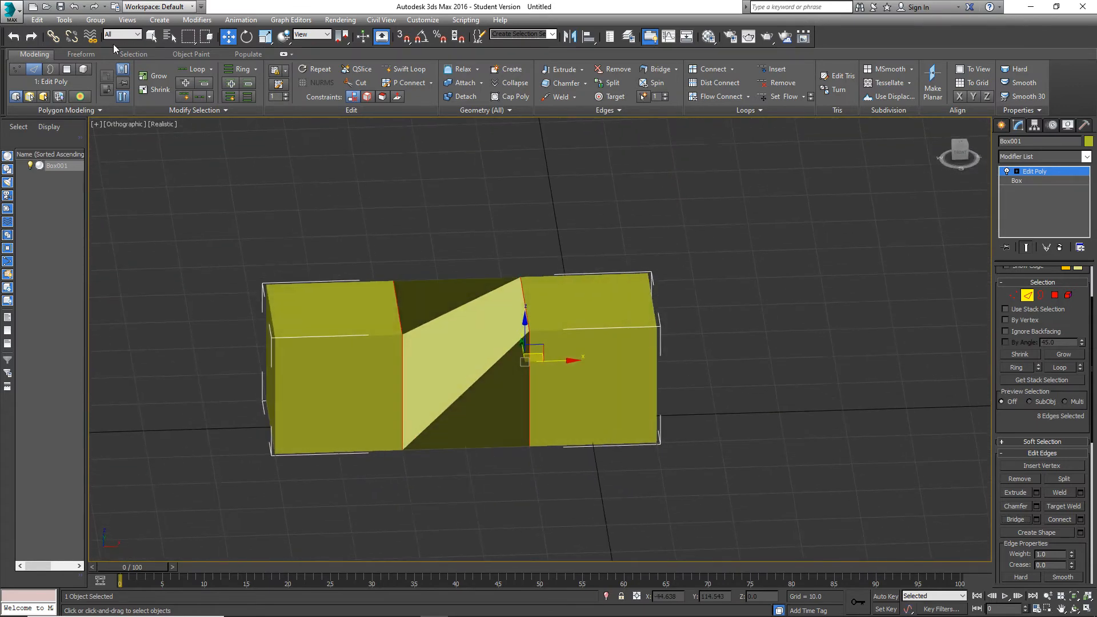
click(77, 8)
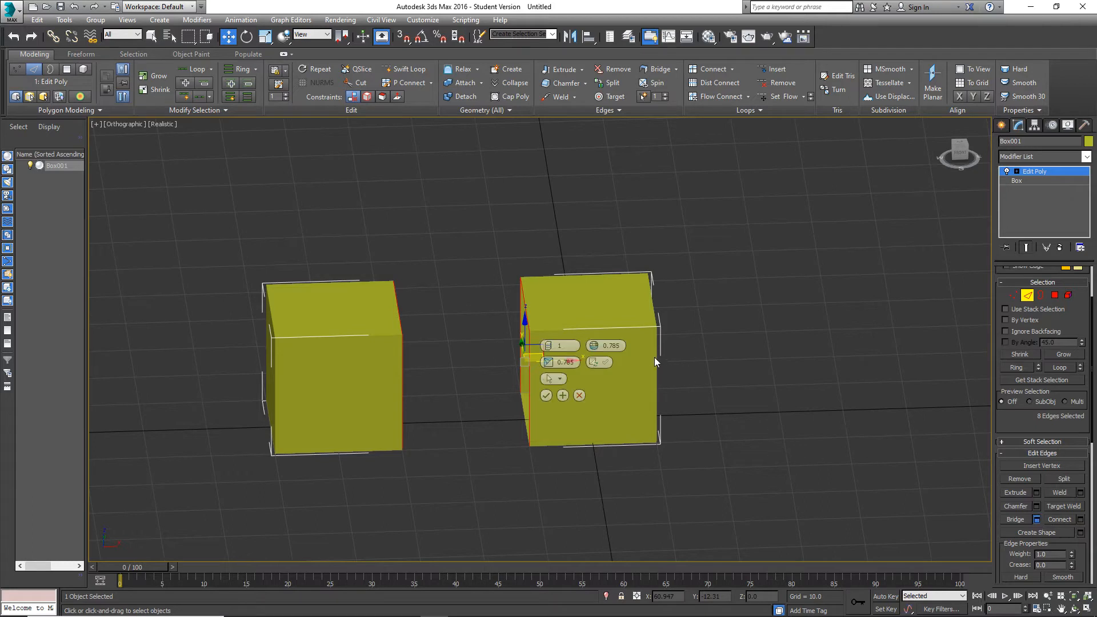
Try the Bridge Edges settings with 1 segment and Bridge Adjacent at 0.0, and cancel the operation.
right_click(594, 346)
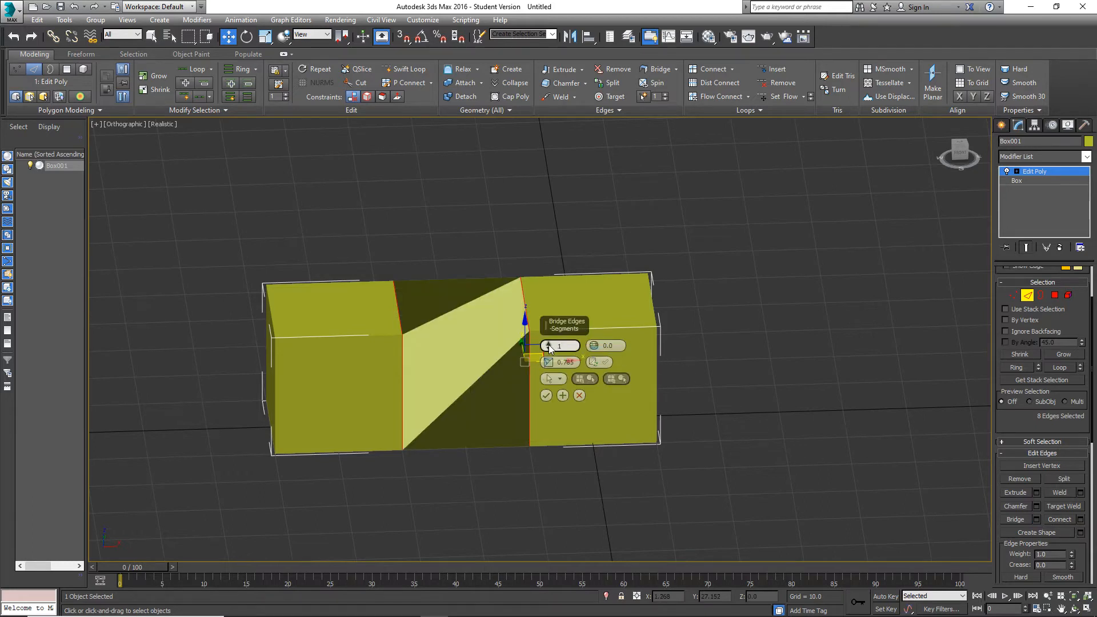
click(548, 343)
right_click(547, 347)
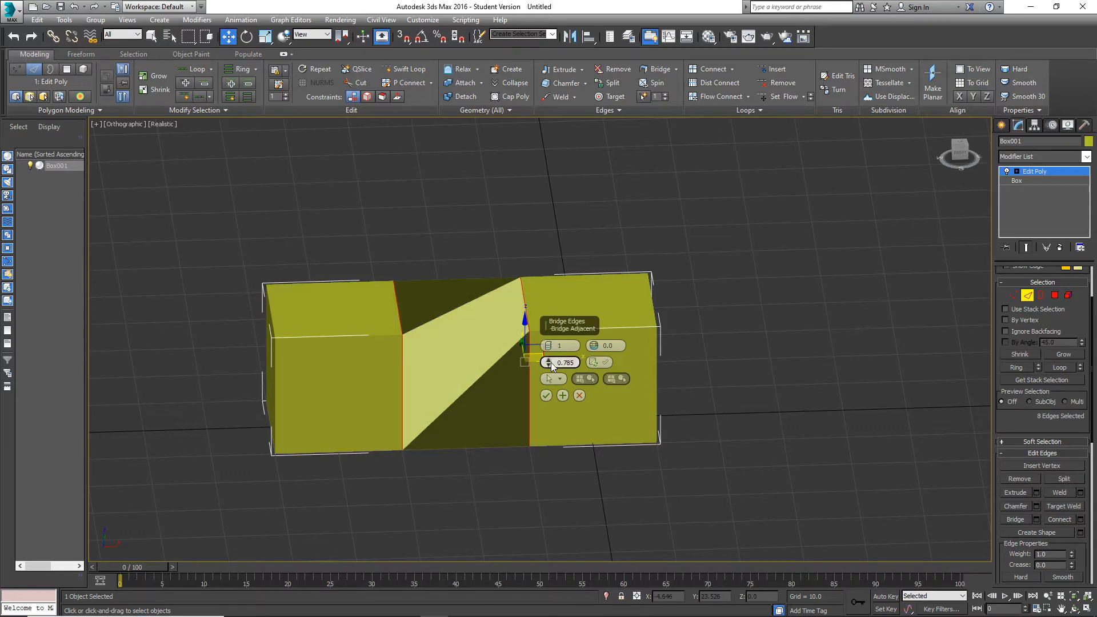
right_click(548, 362)
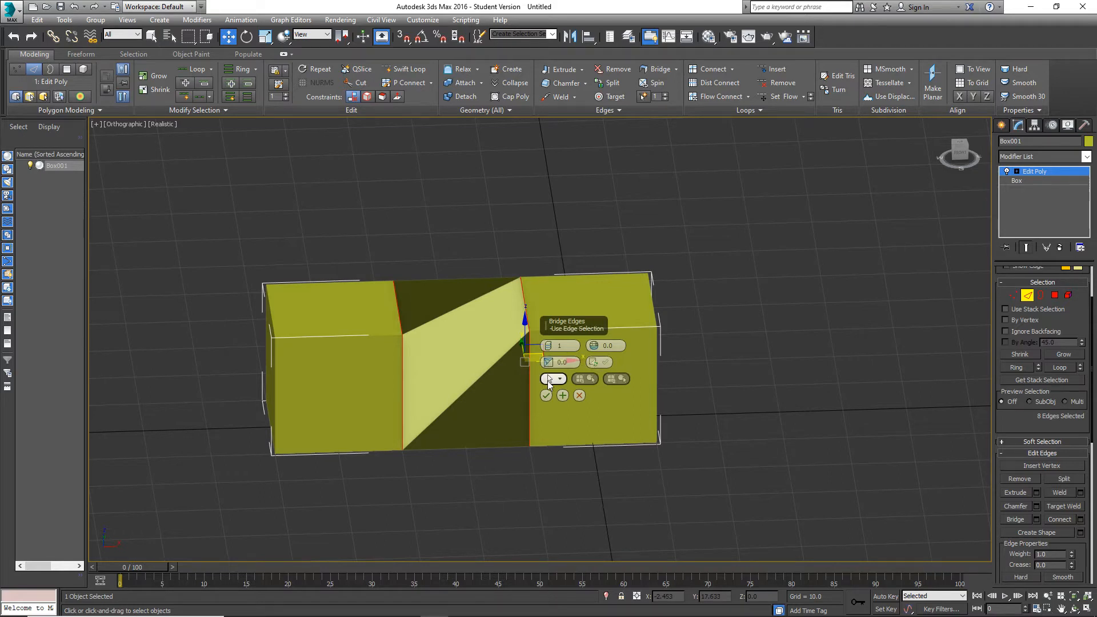
click(579, 396)
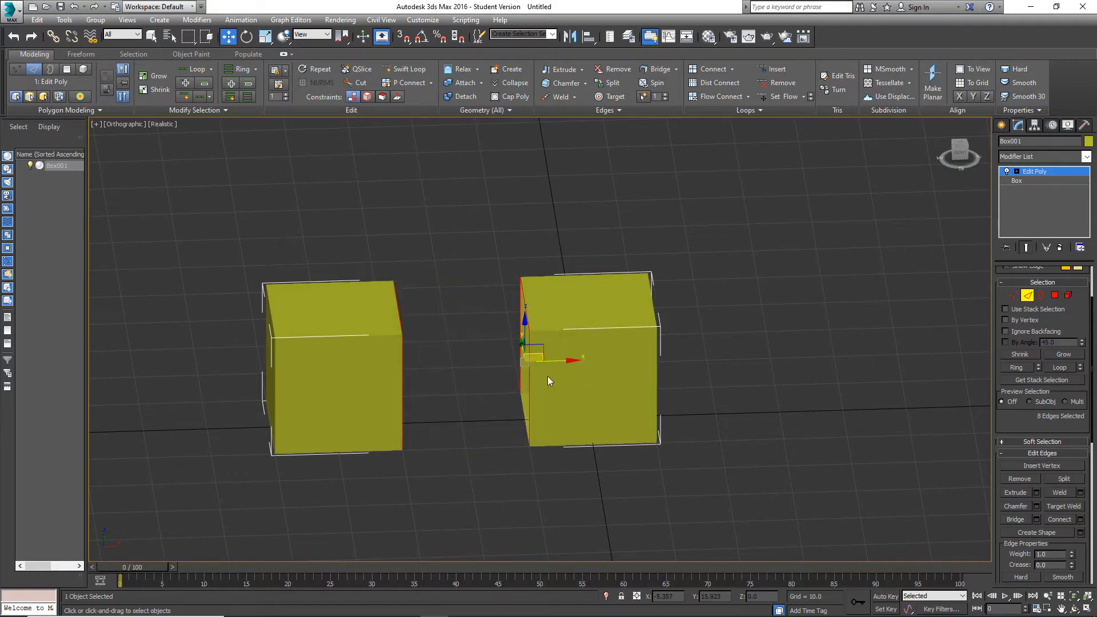
Clear the edge selection and turn on edged faces in the orthographic viewport.
scroll(527, 370, up, 8)
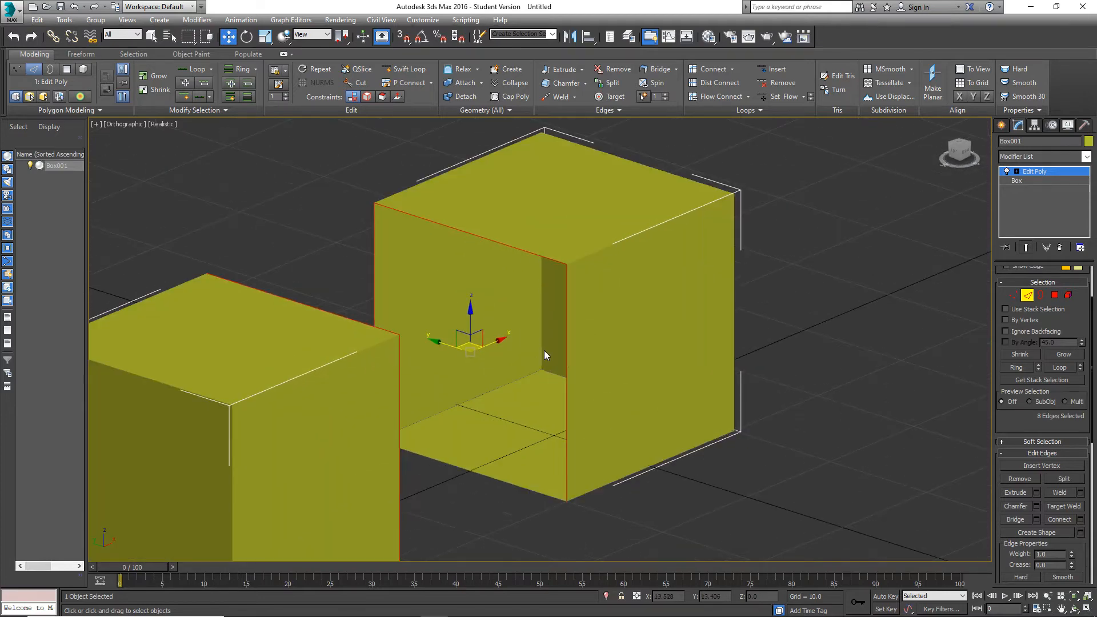
scroll(525, 360, down, 4)
alt+middle_drag(524, 361, 435, 373)
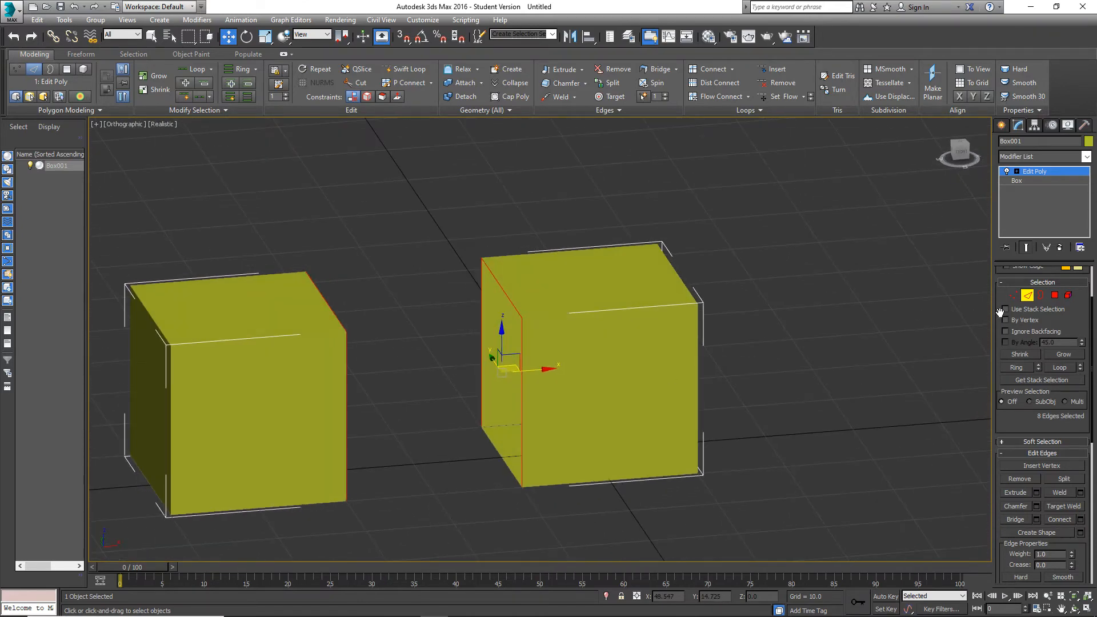
click(800, 372)
alt+middle_drag(556, 374, 580, 393)
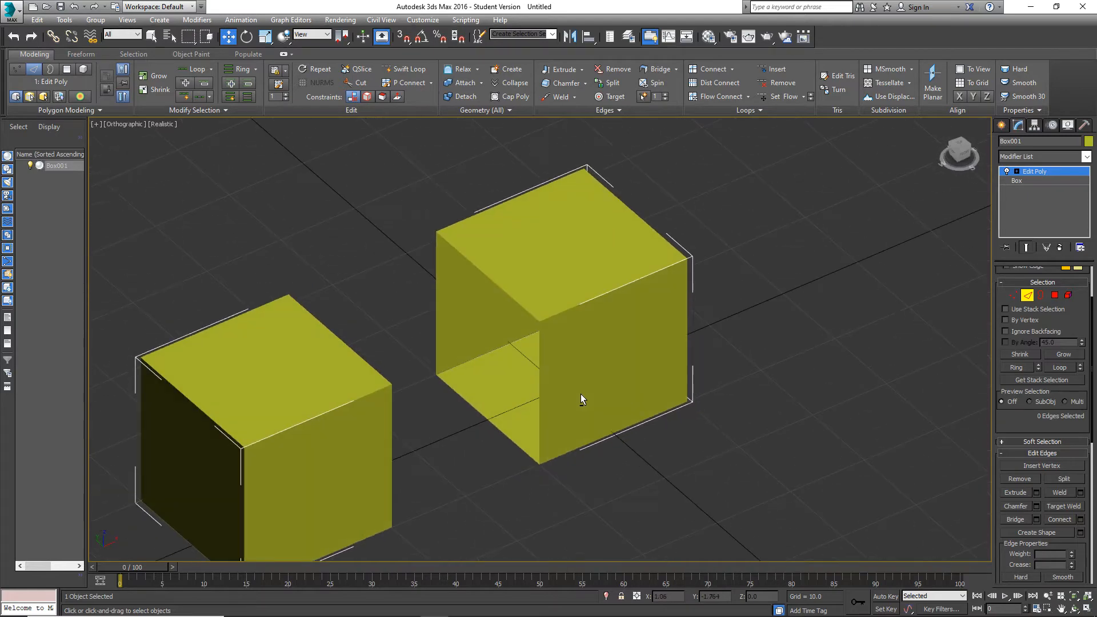
key(F4)
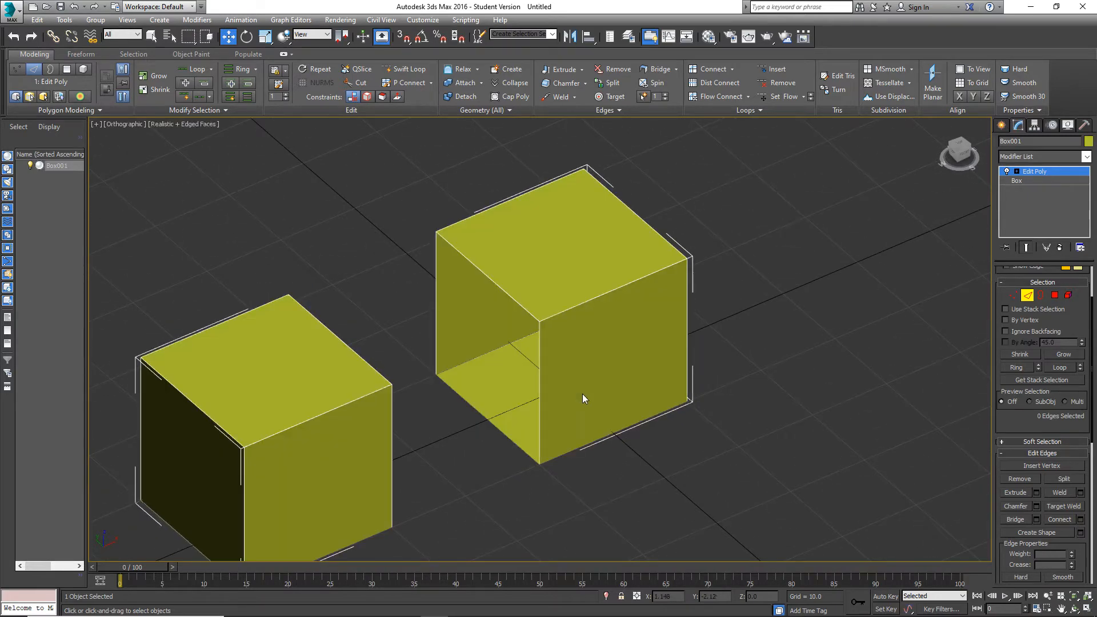
mouse_move(568, 374)
alt+middle_down()
mouse_move(548, 358)
mouse_move(568, 369)
alt+middle_up()
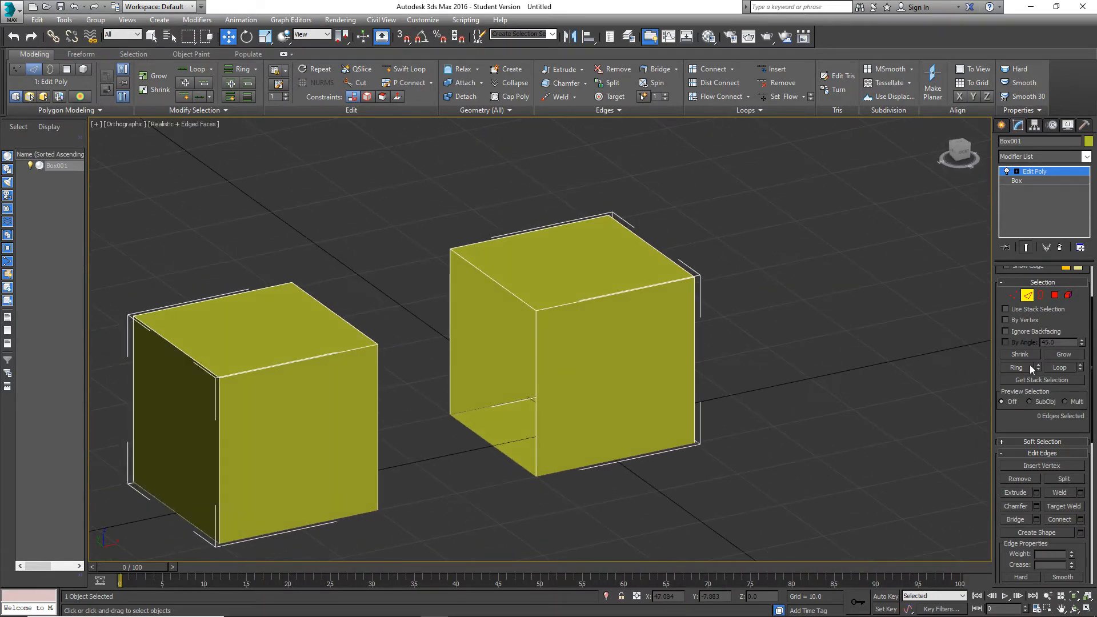
Bridge the facing vertical edges on one side of the gap, and bridge the two facing top edges.
click(1016, 520)
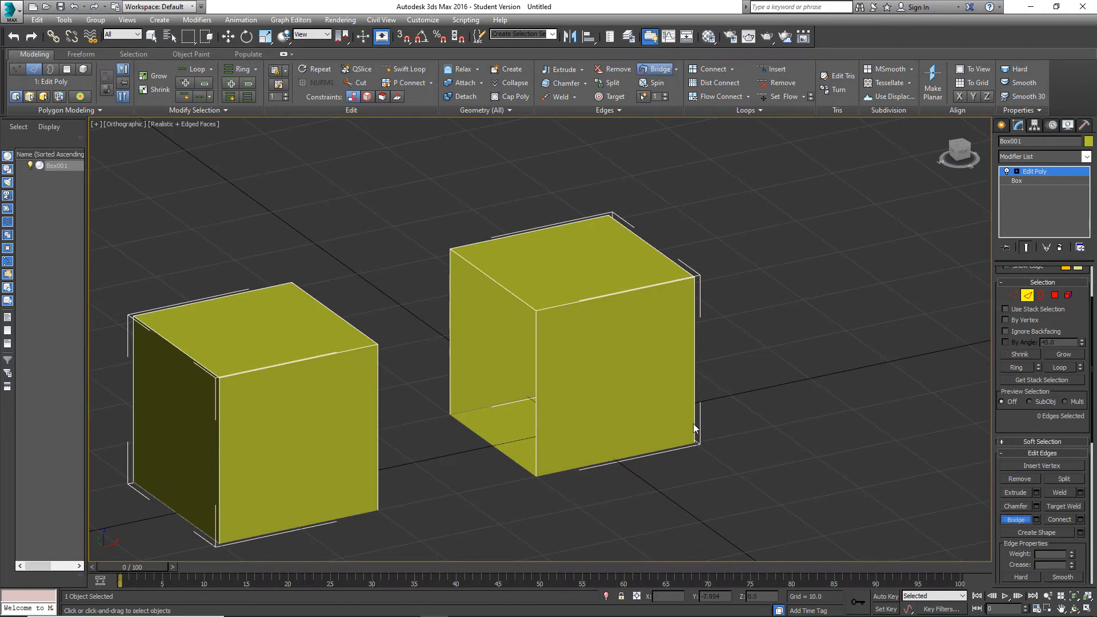
middle_drag(574, 342, 667, 328)
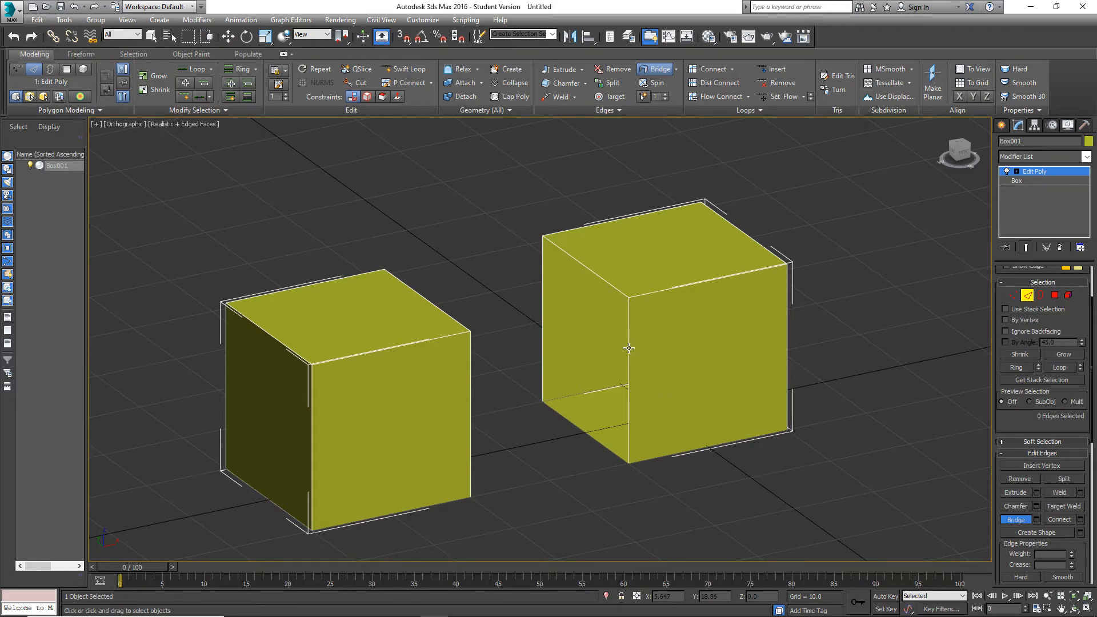
click(473, 393)
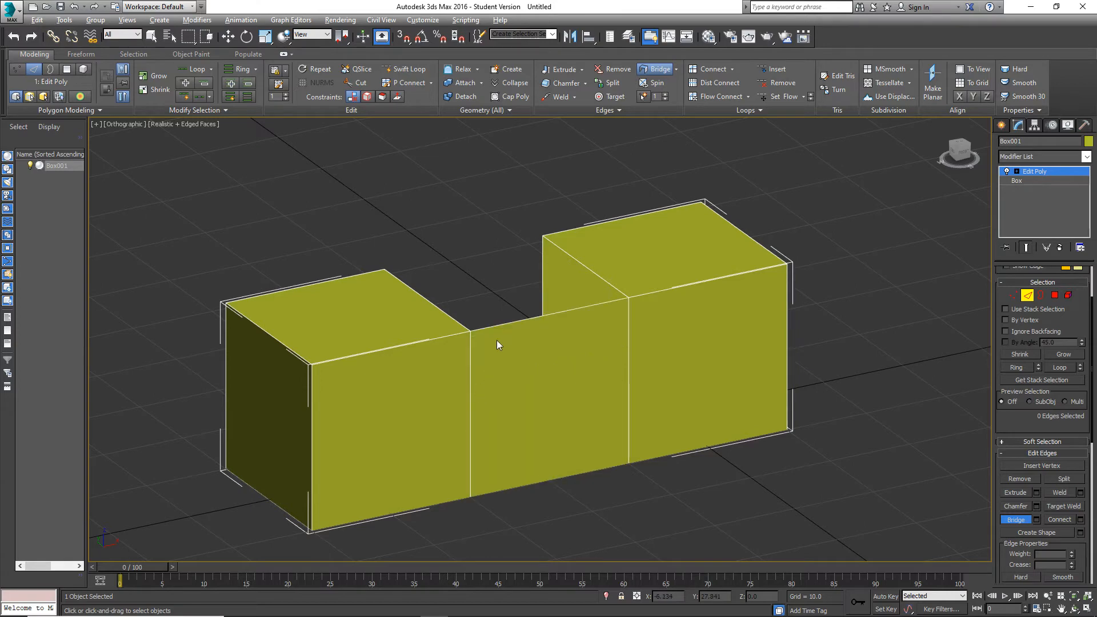
alt+middle_drag(496, 341, 536, 239)
click(538, 242)
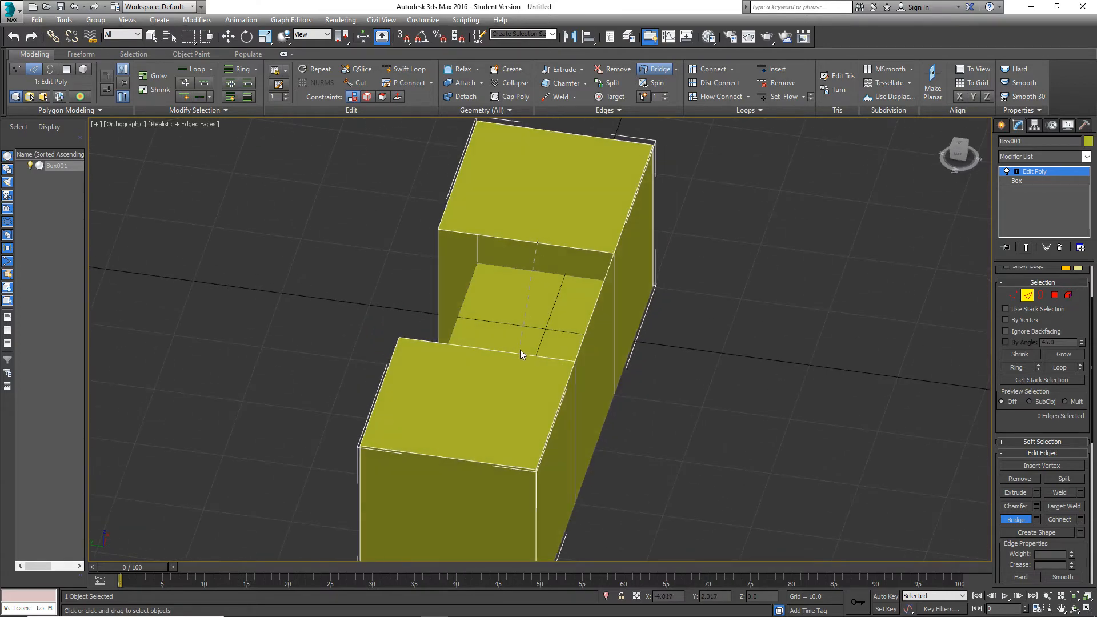
click(519, 354)
Bridge the facing vertical edges on the remaining open side of the gap between the boxes.
alt+middle_drag(450, 327, 479, 334)
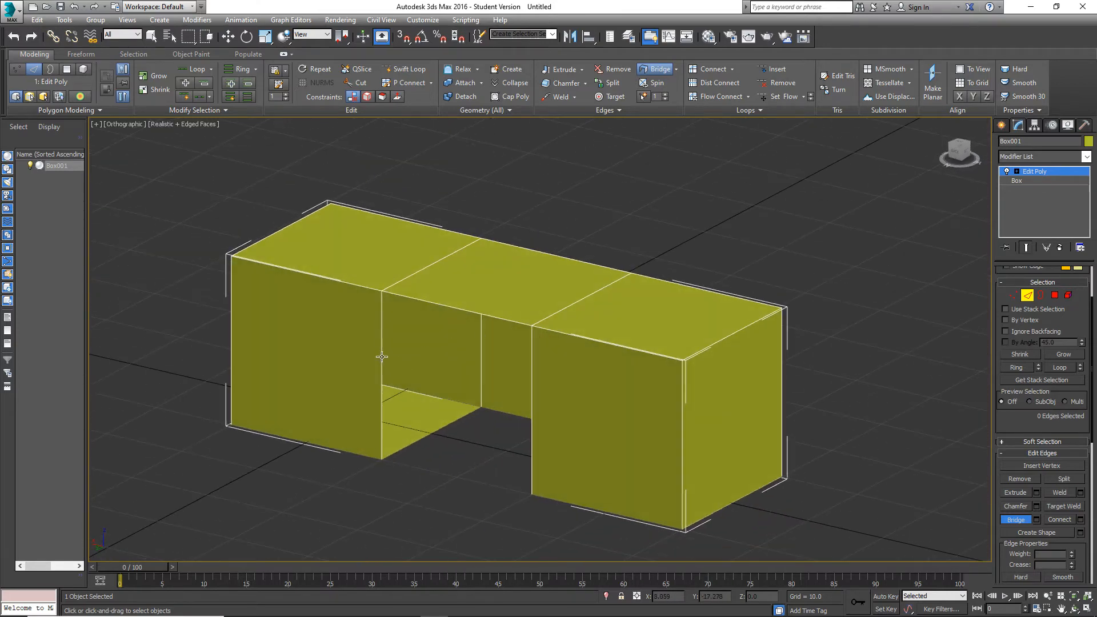
click(531, 378)
alt+middle_drag(514, 409, 513, 337)
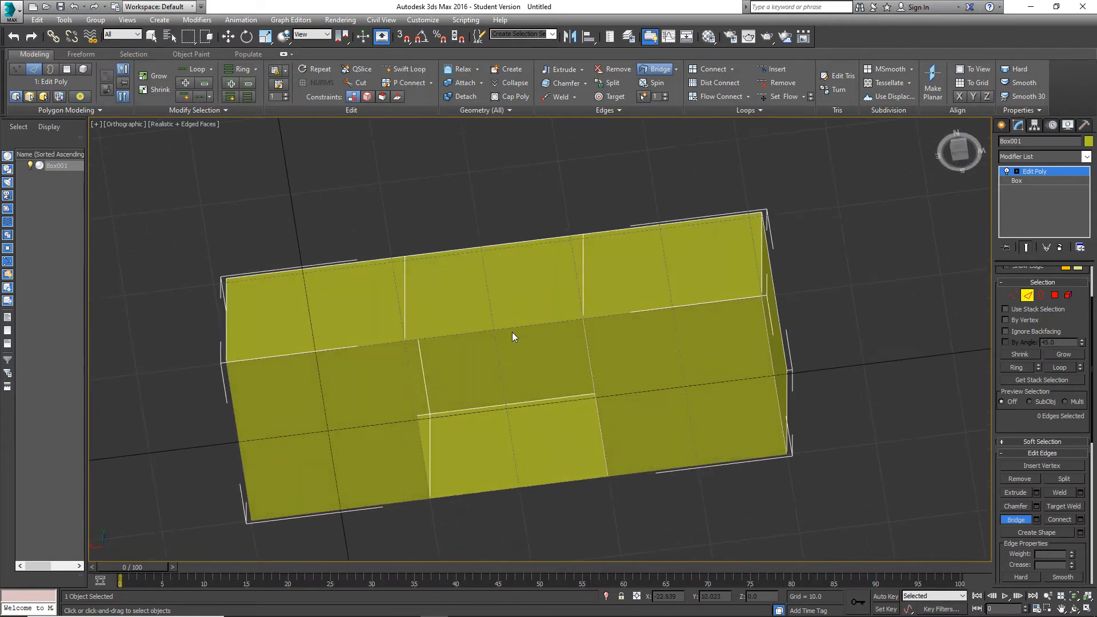
Bridge the two facing bottom edges to close the last gap between the boxes.
click(413, 399)
click(589, 373)
alt+middle_drag(512, 250, 576, 337)
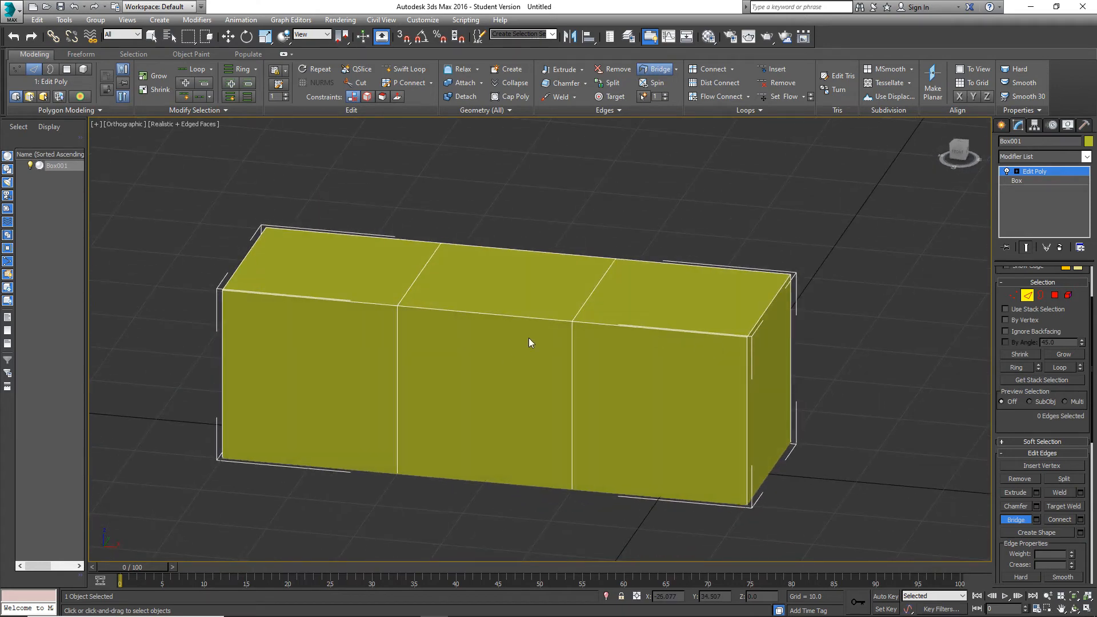
scroll(529, 337, down, 5)
alt+middle_drag(528, 343, 540, 343)
scroll(507, 331, up, 4)
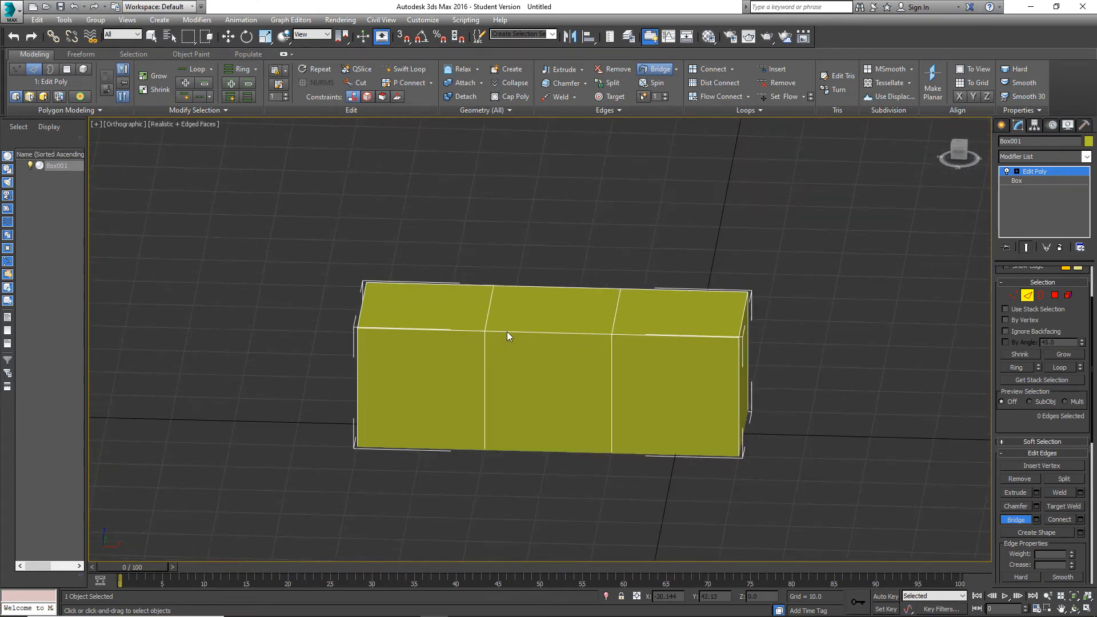
Select the eight vertices of one end cube and move them outward along X, stretching the bridged middle section.
click(1006, 296)
key(w)
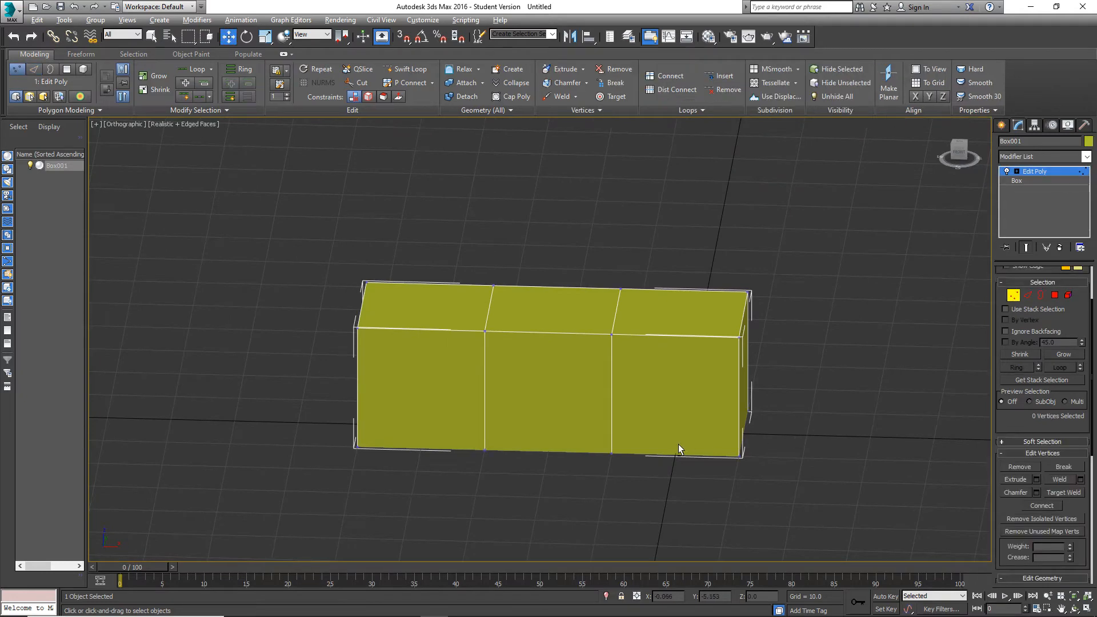
alt+middle_drag(677, 444, 726, 378)
alt+middle_drag(788, 353, 852, 323)
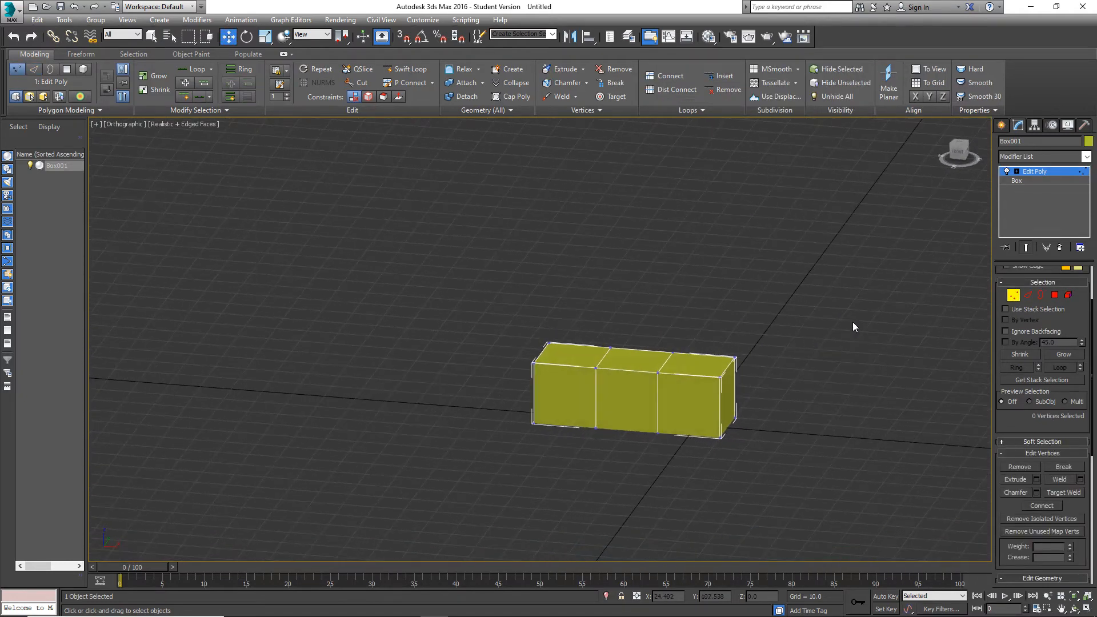
drag(852, 320, 651, 473)
drag(746, 399, 893, 397)
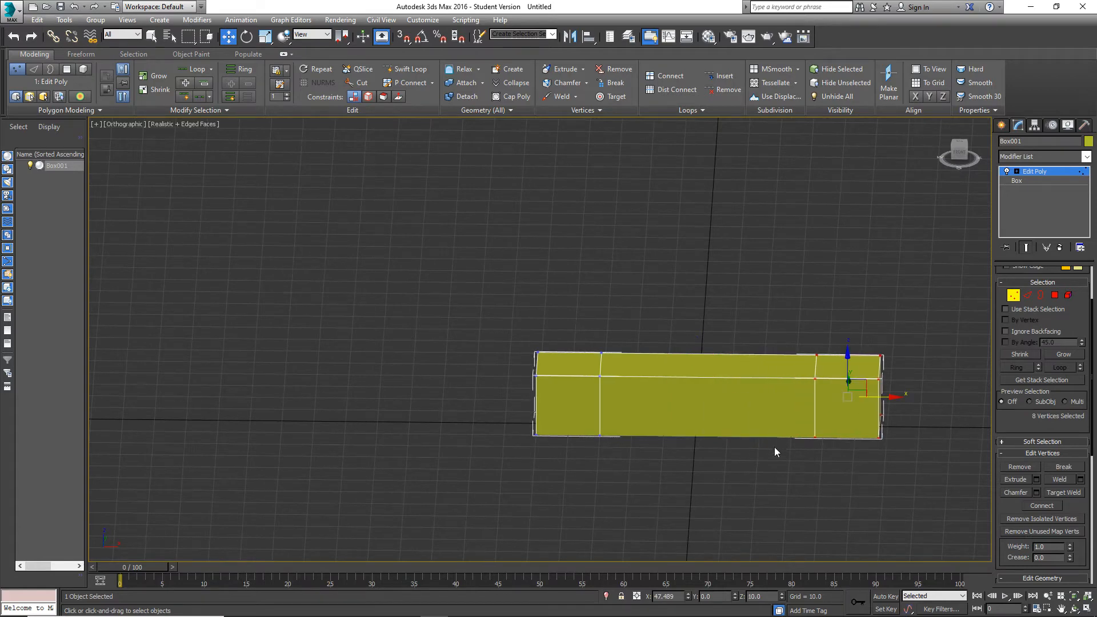
Select the opposite end cube's eight vertices and move them in the XZ plane, raising them and changing the spacing.
drag(638, 460, 485, 310)
drag(577, 365, 668, 348)
middle_drag(817, 365, 684, 378)
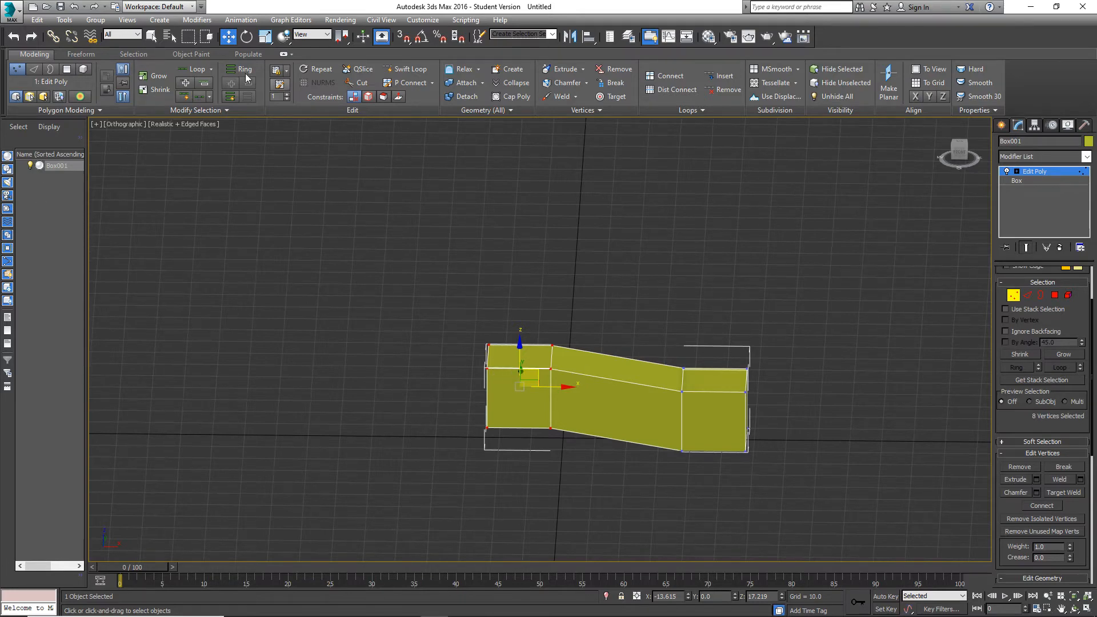
Undo the vertex moves made on both end cubes.
click(76, 5)
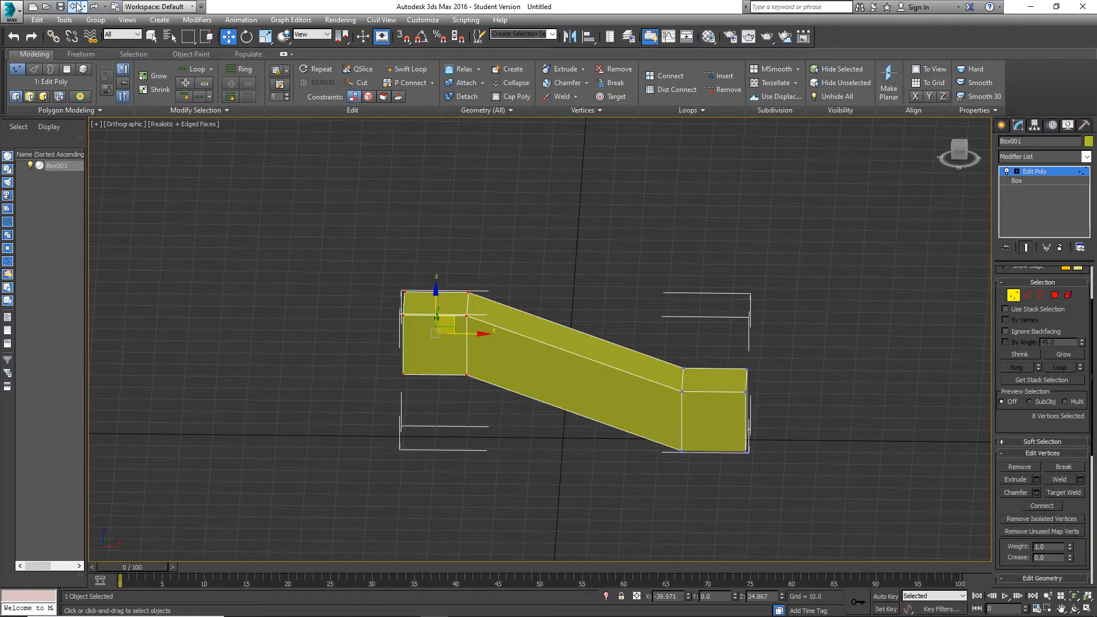
click(76, 6)
click(76, 6)
click(76, 6)
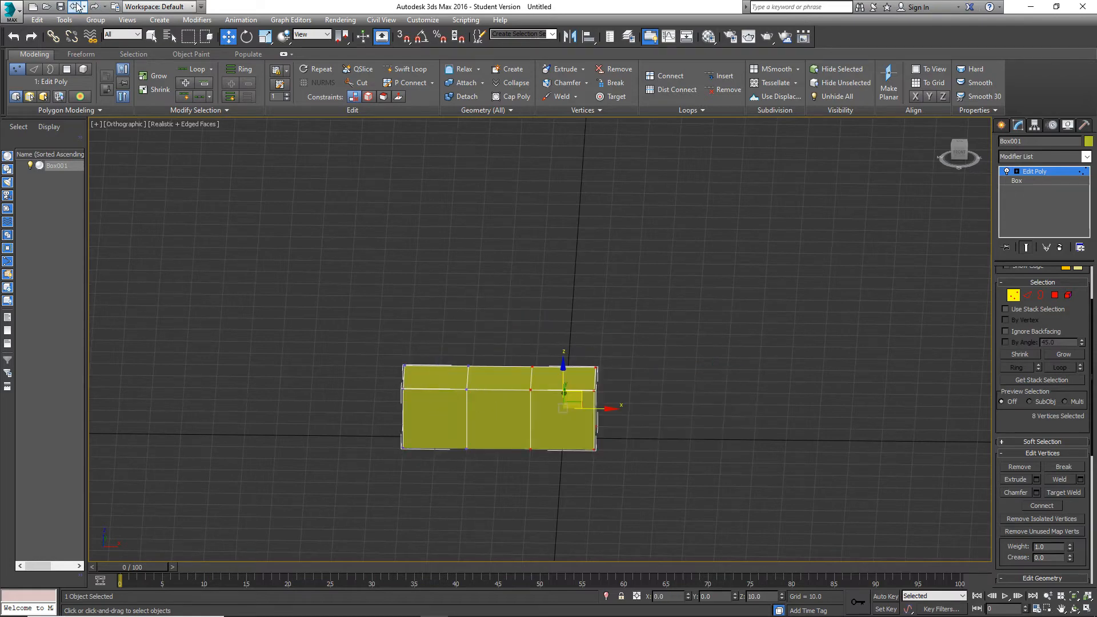
Clear the vertex selection and delete the four middle polygons that connect the two end cubes.
scroll(516, 328, up, 5)
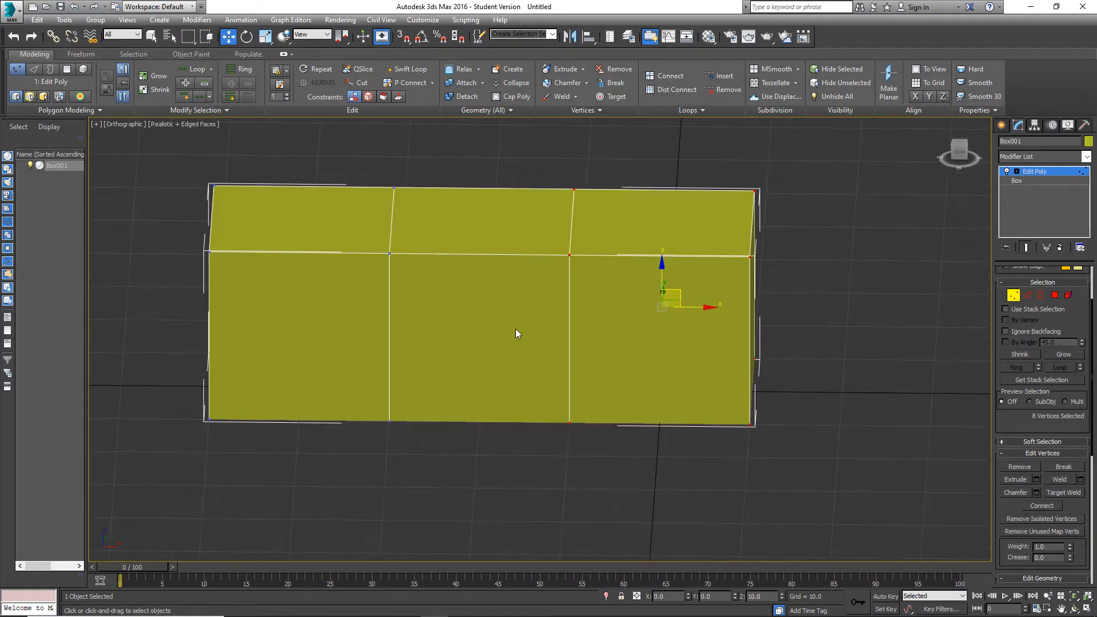
alt+middle_drag(515, 328, 445, 404)
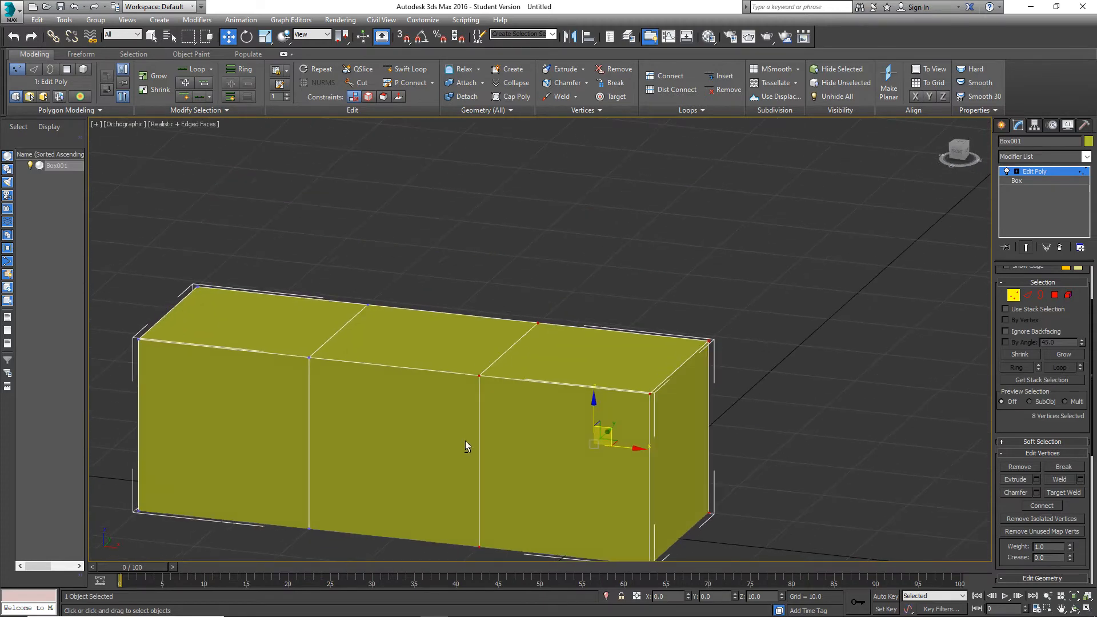
middle_drag(465, 443, 464, 400)
click(746, 376)
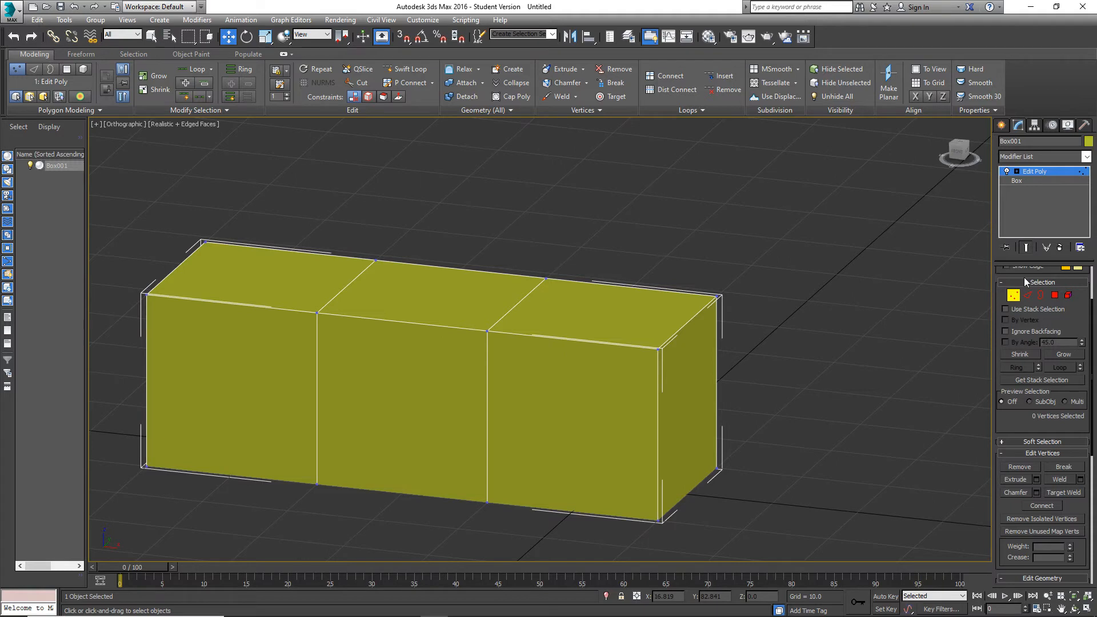
click(1055, 295)
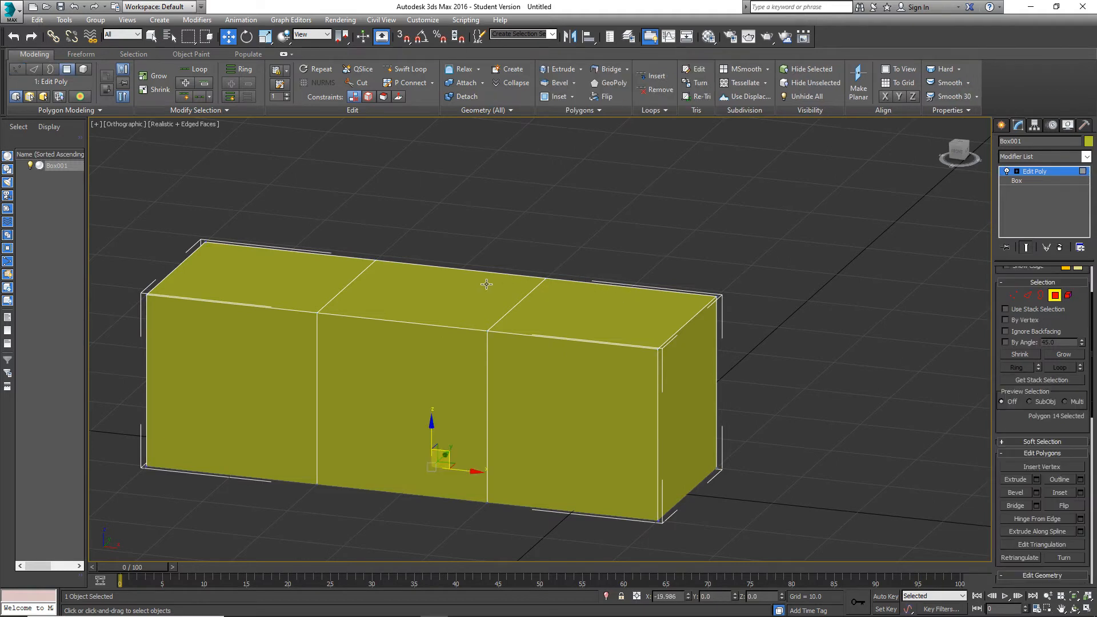
alt+middle_drag(487, 284, 509, 282)
drag(442, 227, 471, 530)
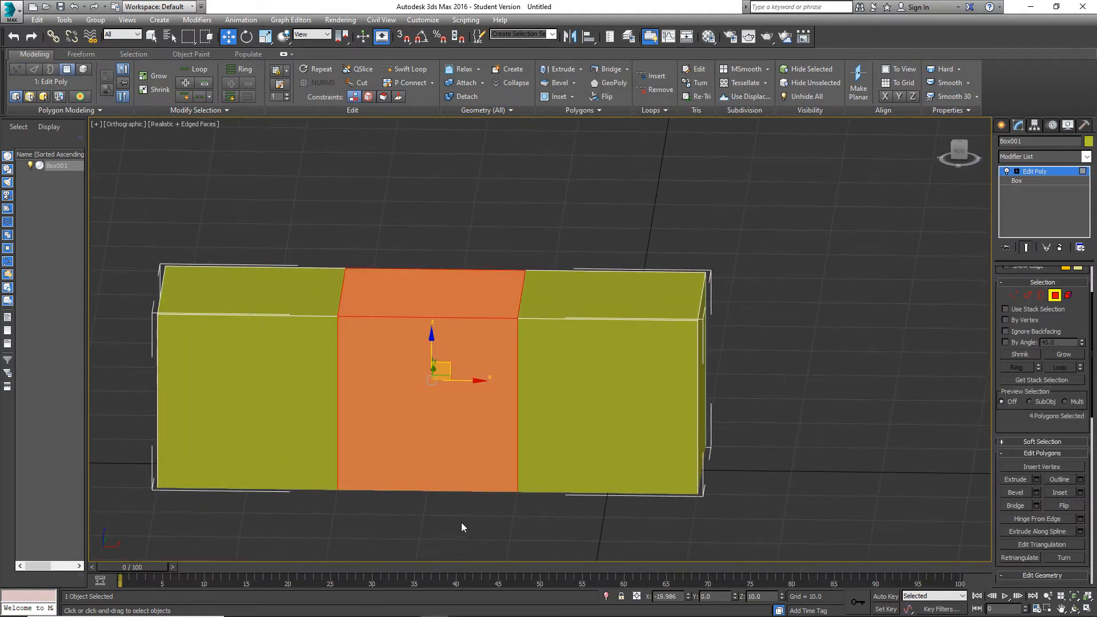
key(Delete)
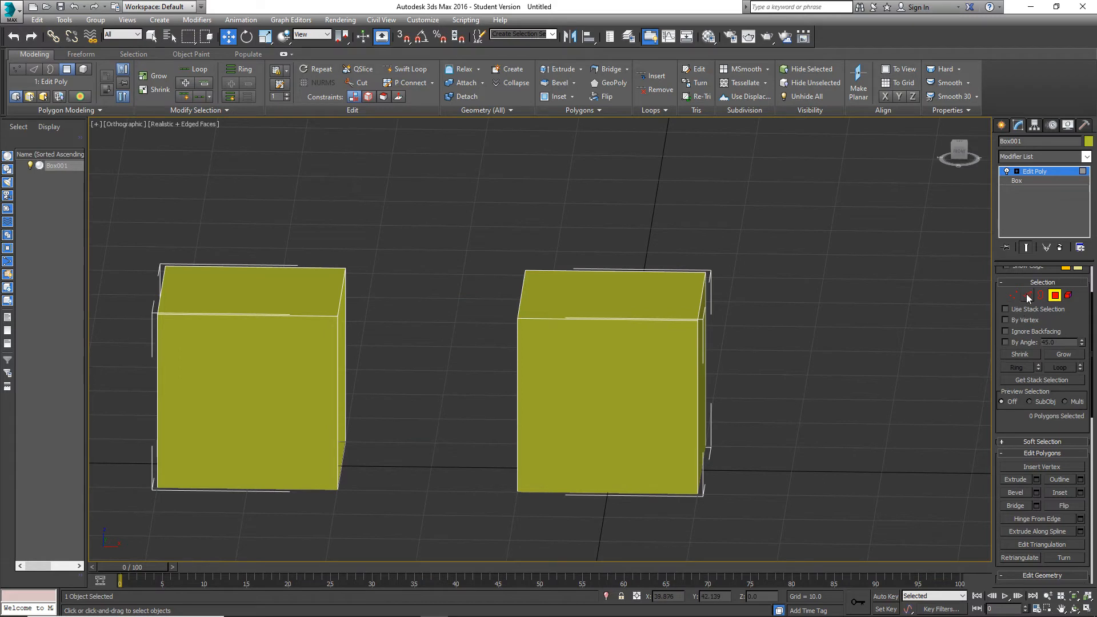
Bridge the facing top edges of the two open cubes and clear the edge selection.
click(1028, 296)
alt+middle_drag(645, 420, 553, 353)
click(533, 325)
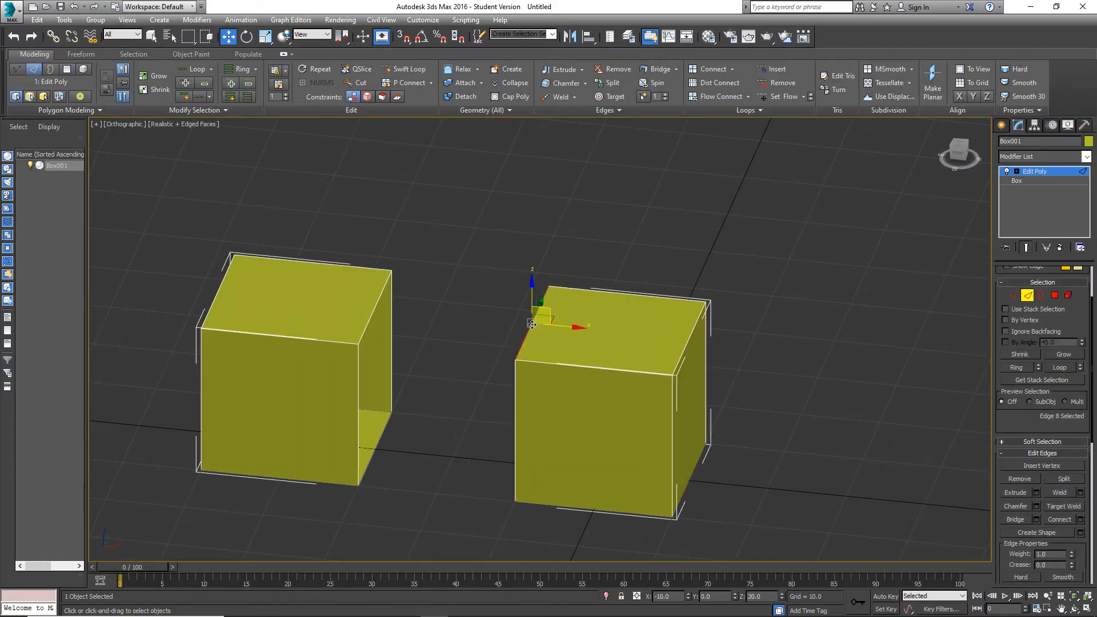
ctrl+click(370, 311)
click(1021, 519)
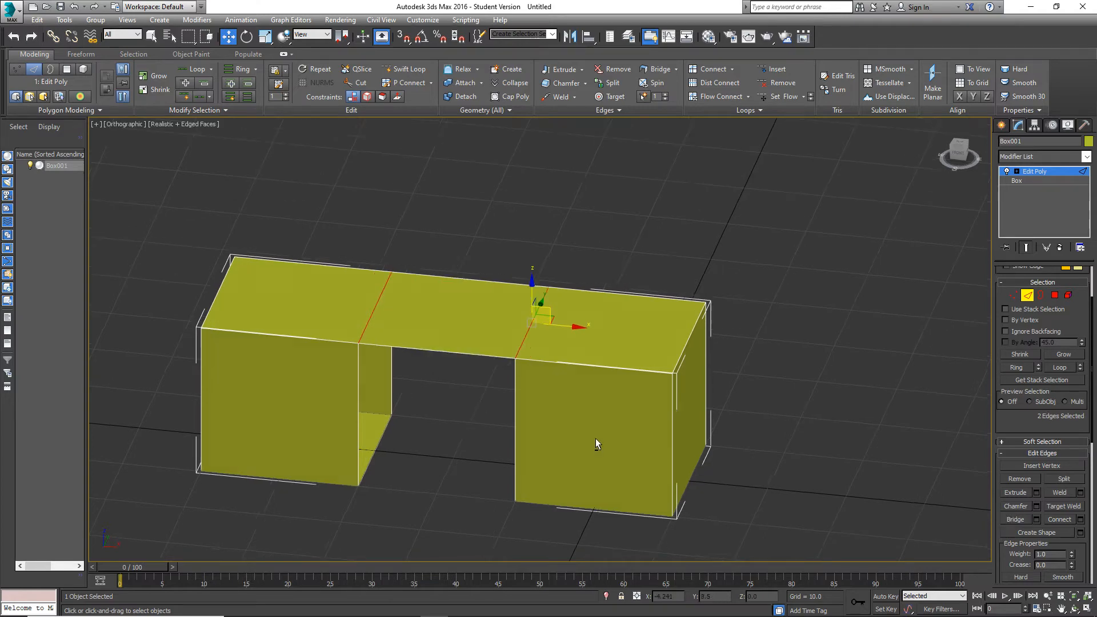
alt+middle_drag(595, 438, 639, 437)
click(536, 479)
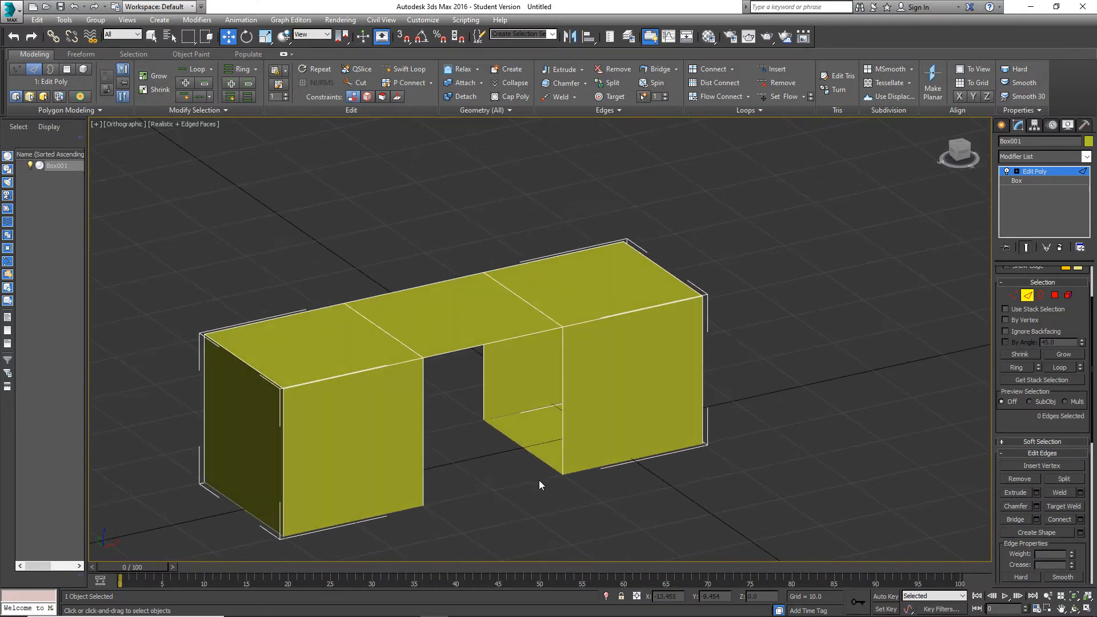
Undo the bridge between the top edges of the two cubes.
alt+middle_drag(539, 481, 715, 495)
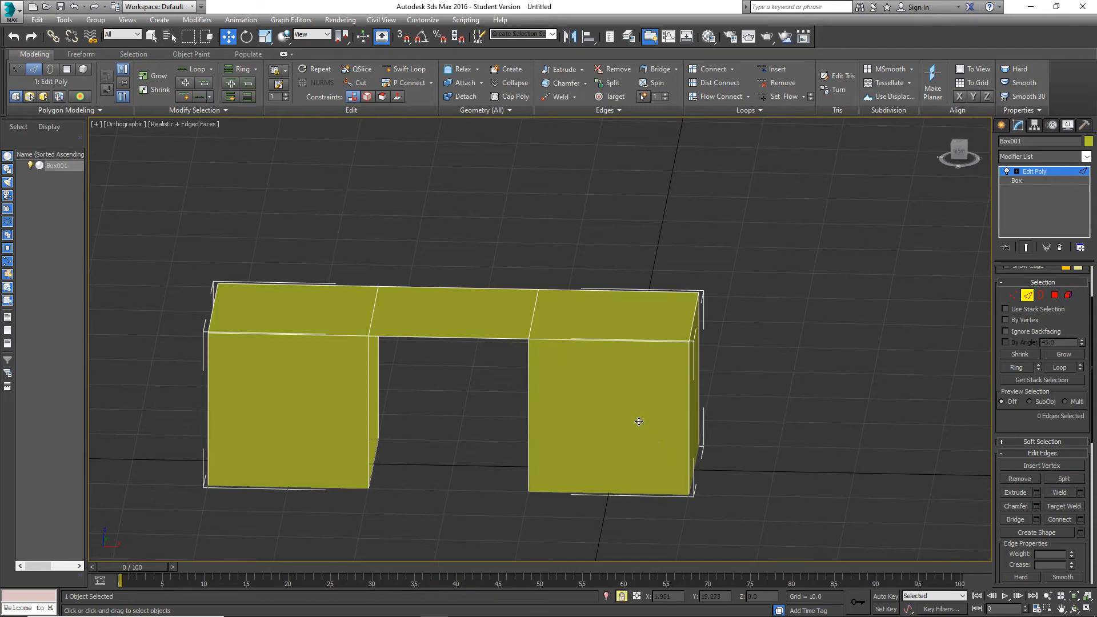
alt+middle_drag(642, 417, 610, 446)
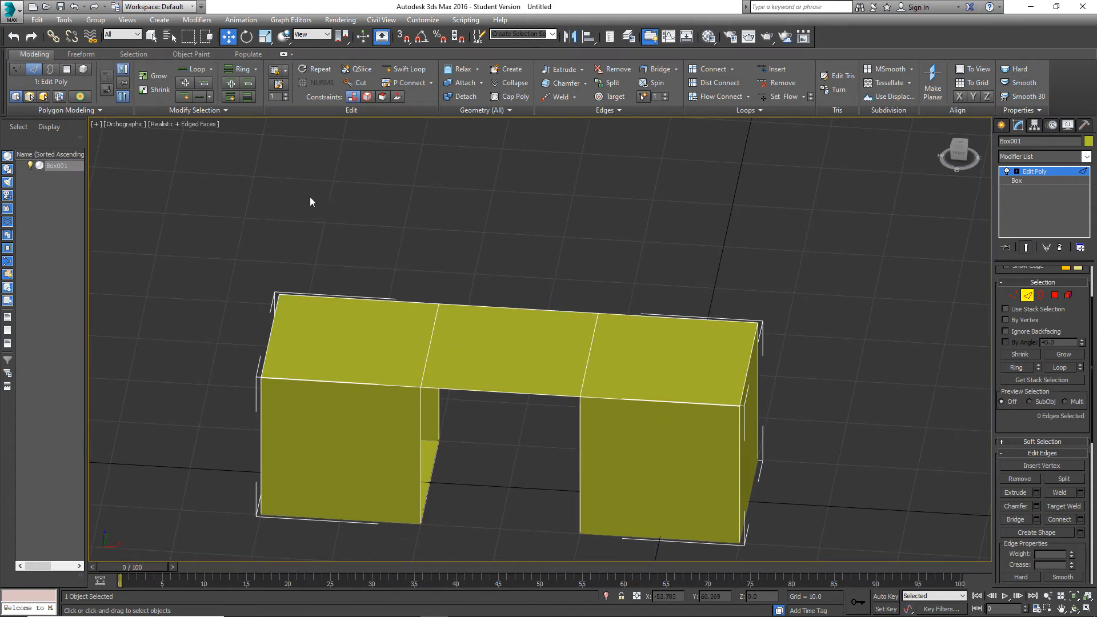
click(75, 7)
click(74, 6)
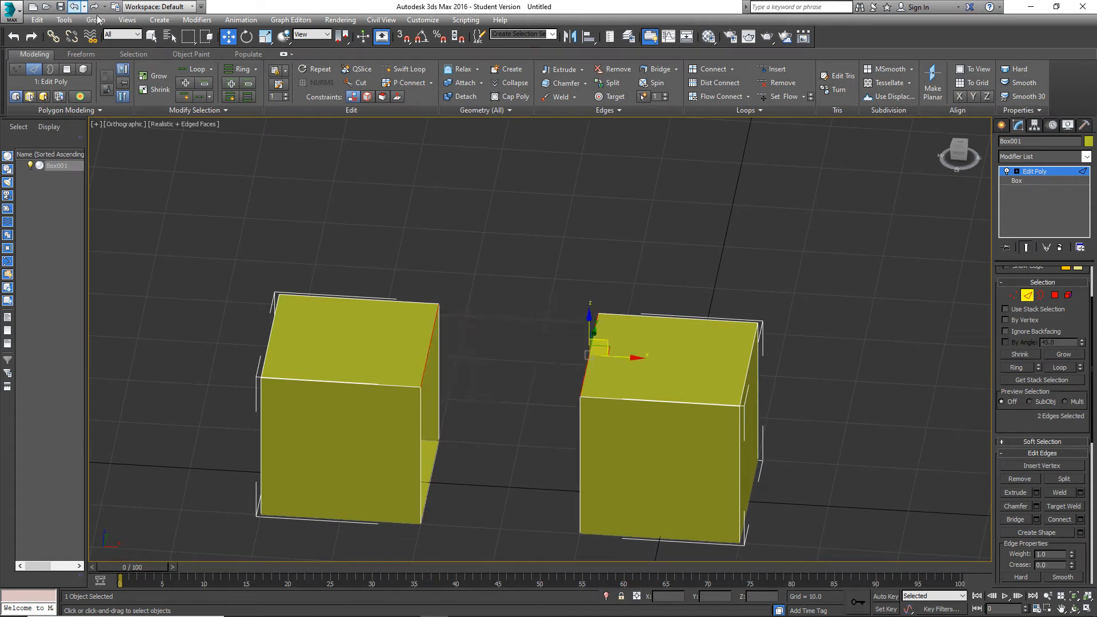
Delete all polygons of the cube farther from the grid origin.
click(1055, 296)
middle_drag(622, 364, 704, 336)
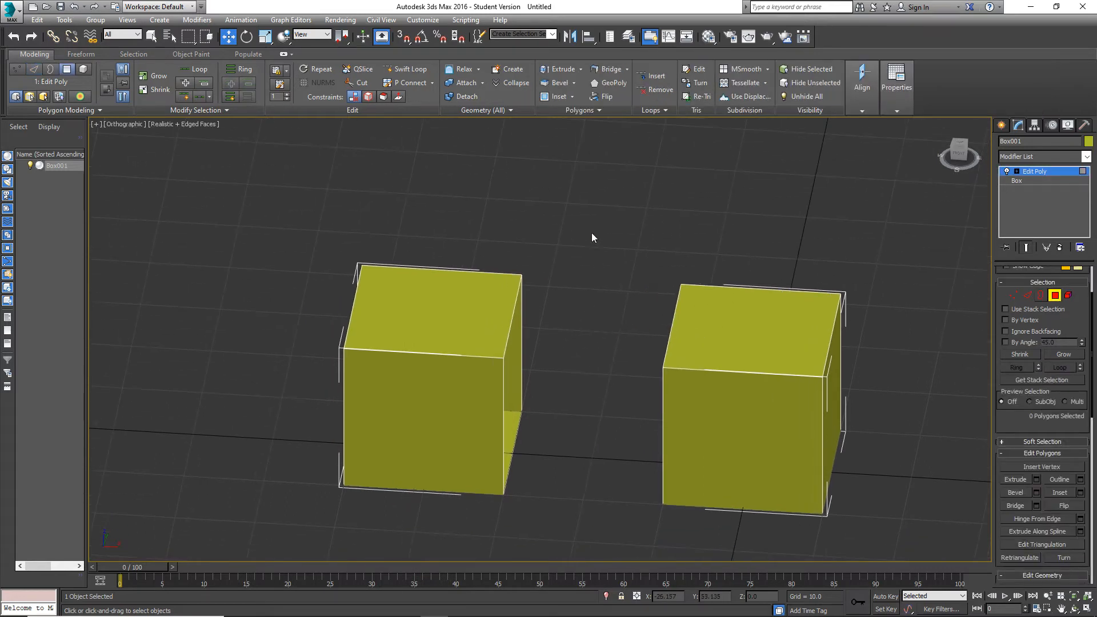
drag(592, 238, 222, 542)
key(Delete)
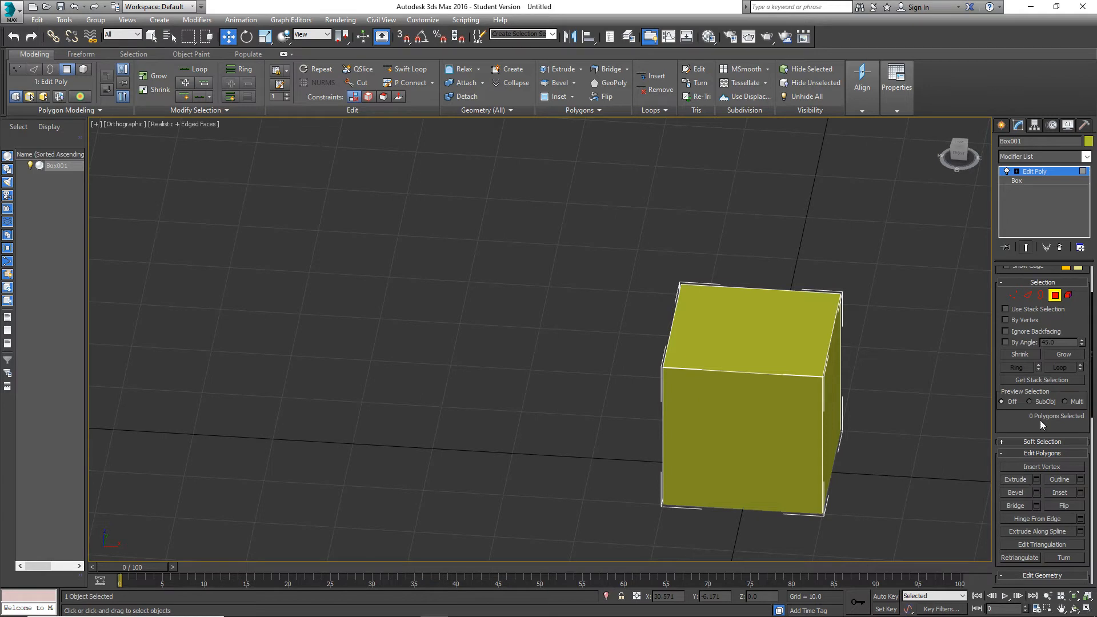
Select the open border of the remaining cube and cap it.
click(1027, 294)
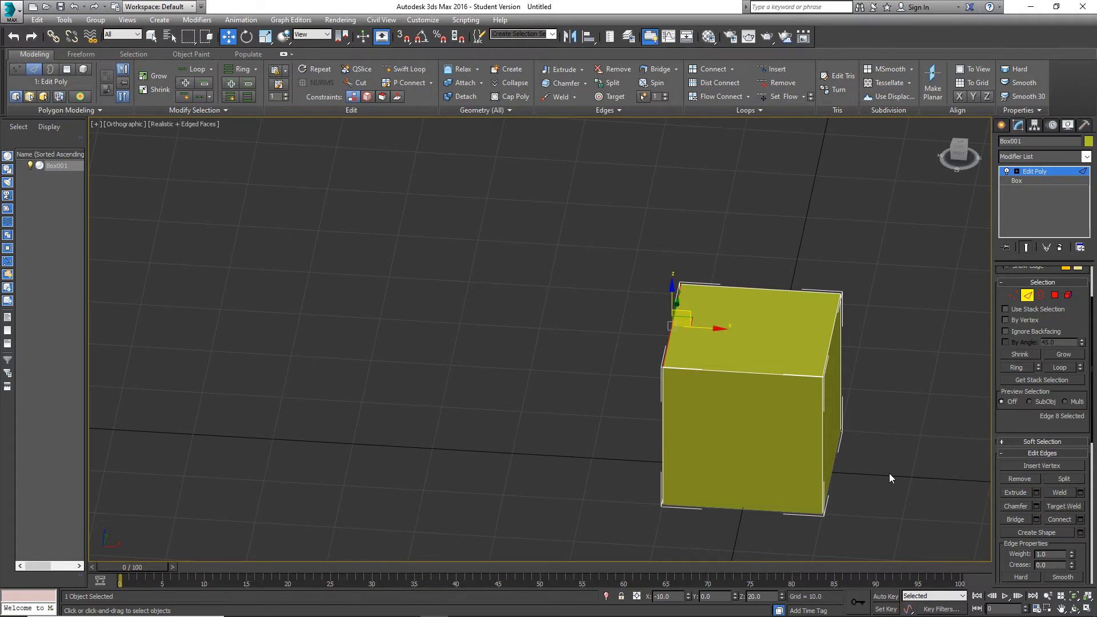
alt+middle_drag(737, 419, 931, 368)
click(1042, 295)
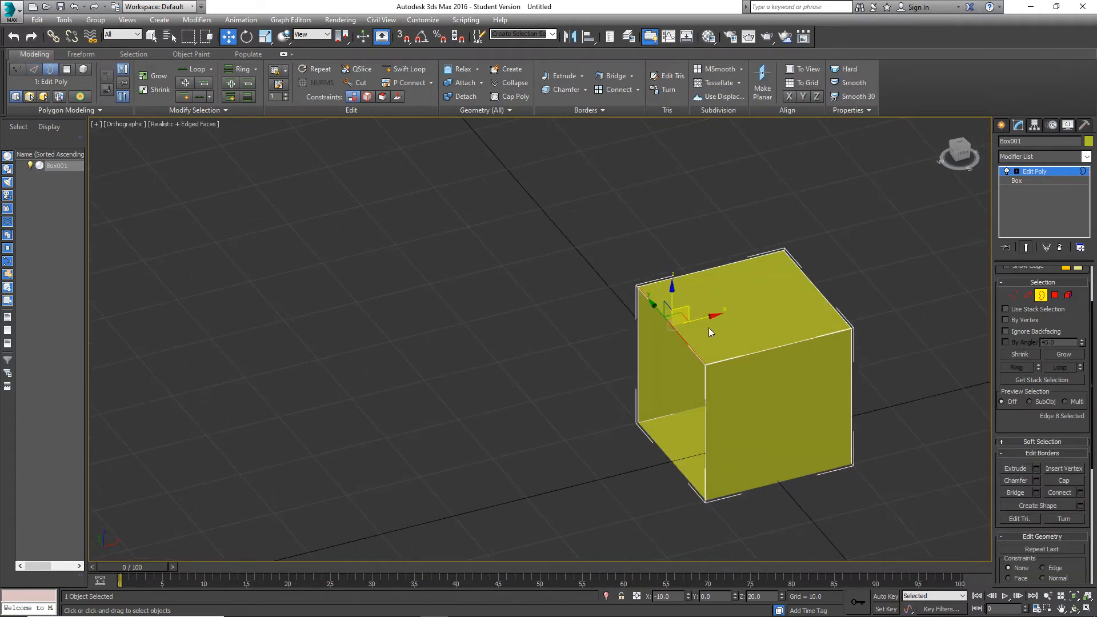
alt+middle_drag(790, 395, 876, 399)
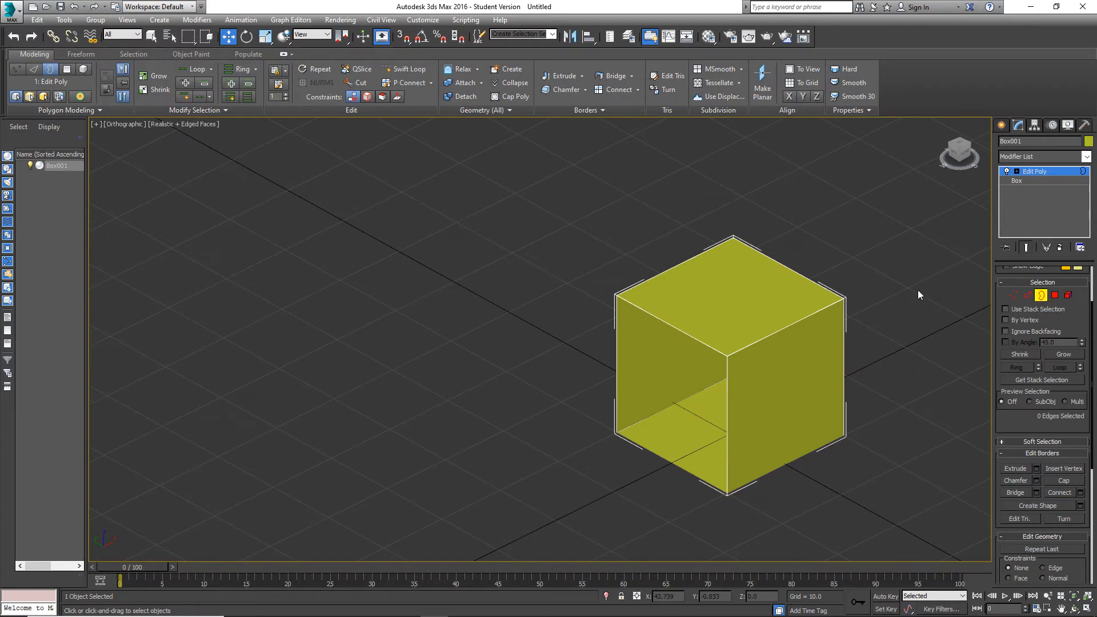
click(682, 335)
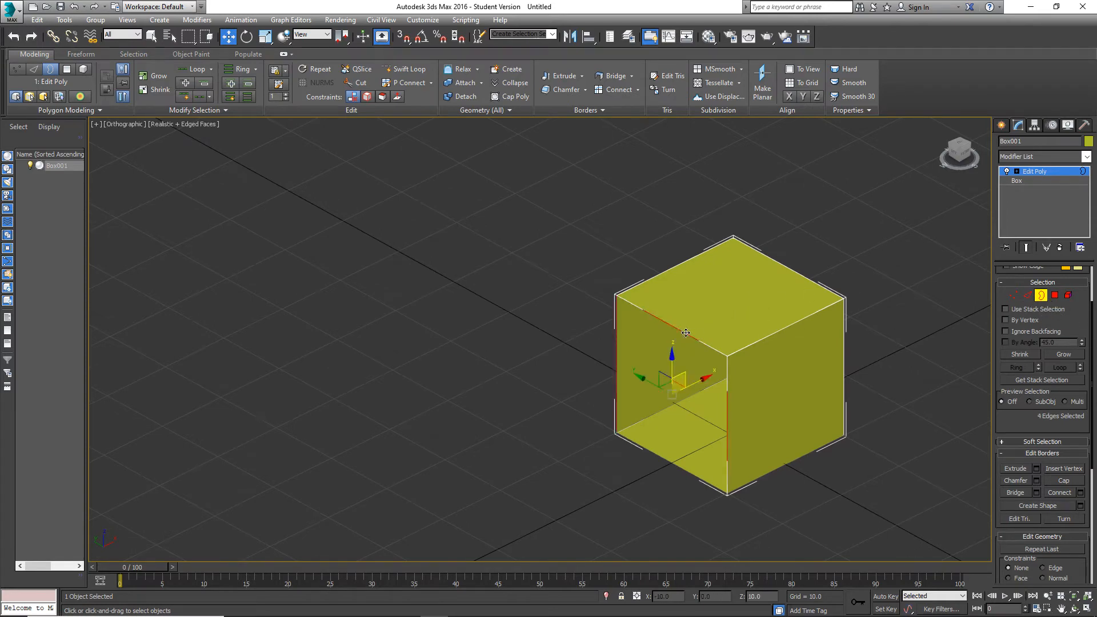
click(1061, 482)
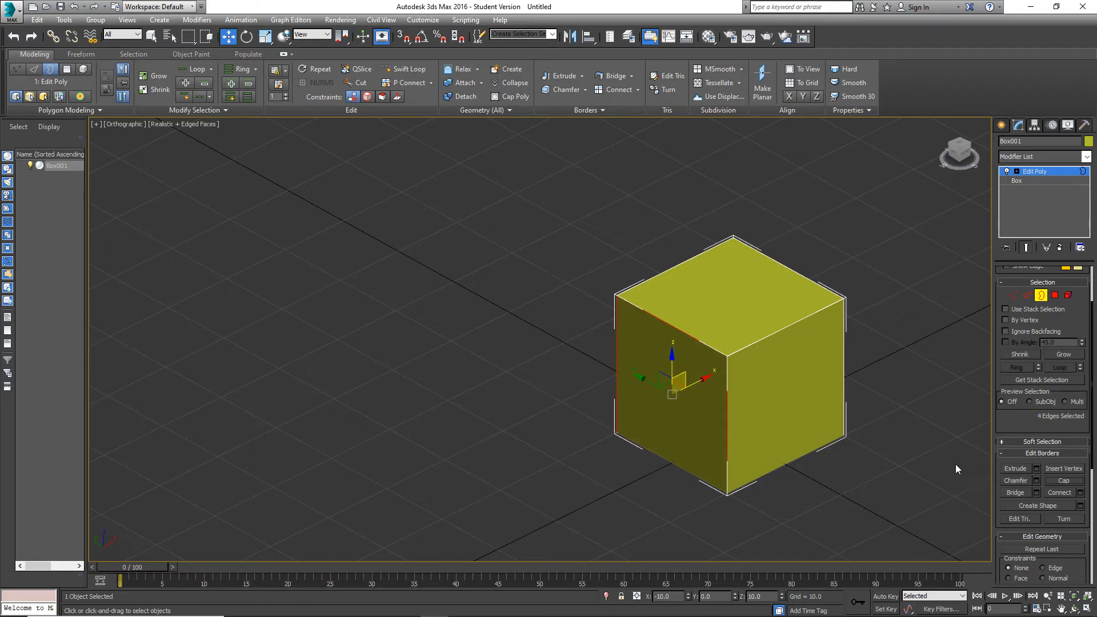
Select the capped polygon, examine its material ID and smoothing group settings, and clear the selection.
click(1056, 296)
click(687, 409)
scroll(1031, 491, down, 5)
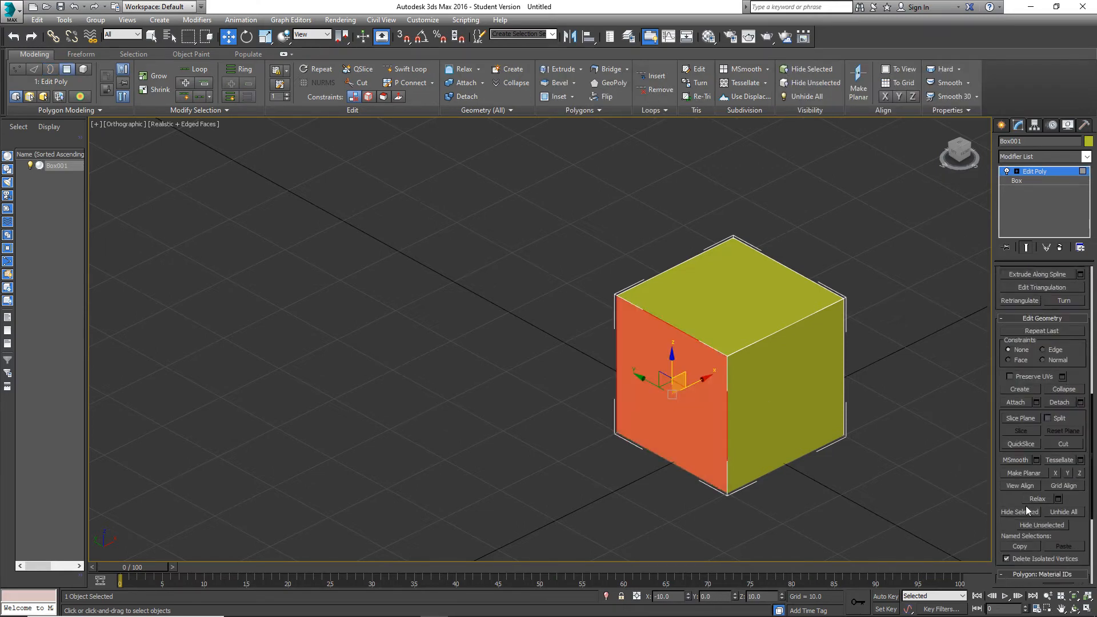
scroll(1026, 506, down, 5)
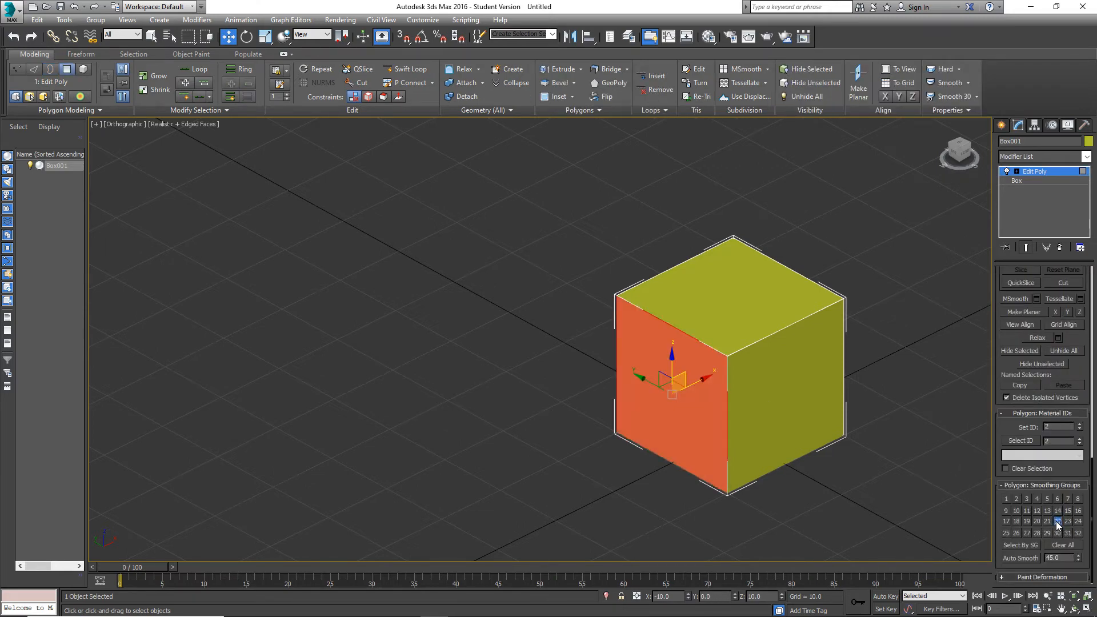
click(923, 495)
alt+middle_drag(767, 390, 731, 376)
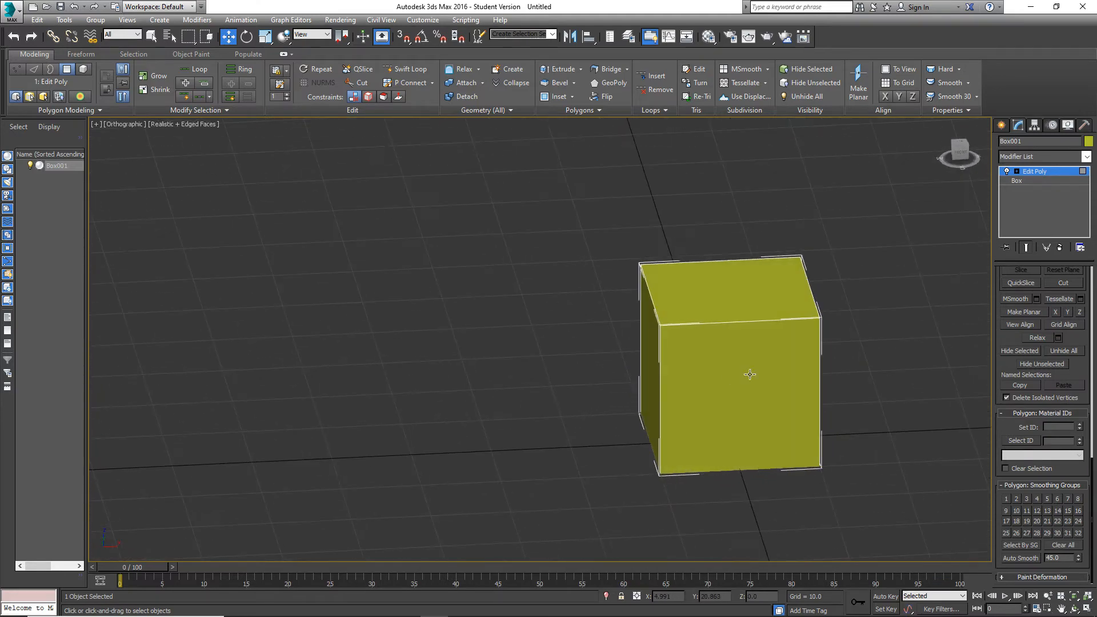
Select the top polygon of the cube.
scroll(1038, 360, up, 5)
scroll(1038, 360, up, 3)
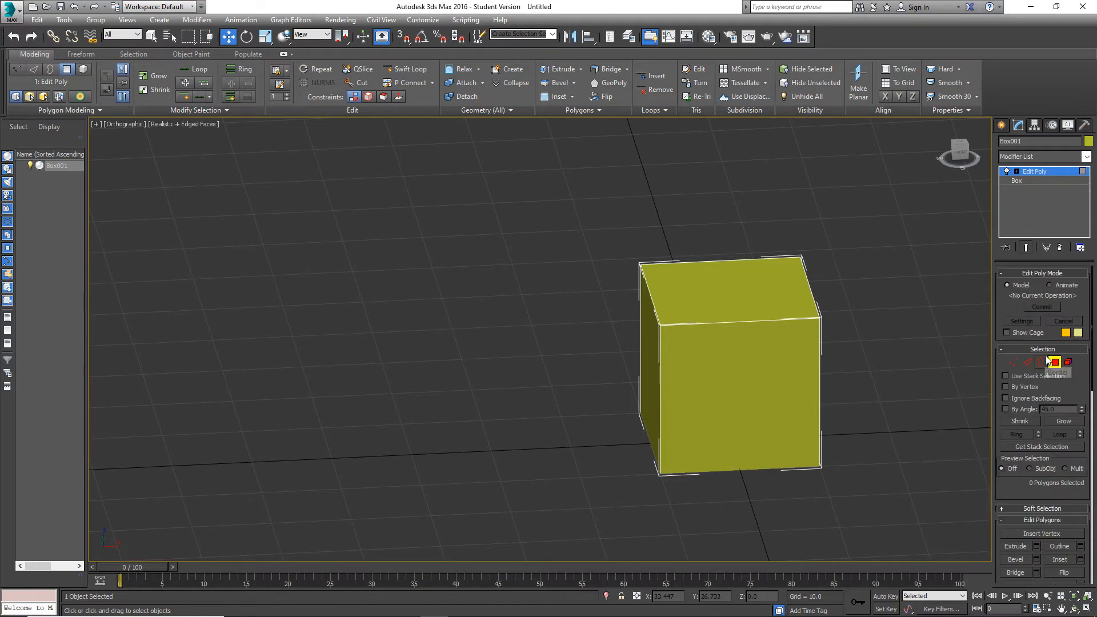
middle_drag(851, 371, 768, 377)
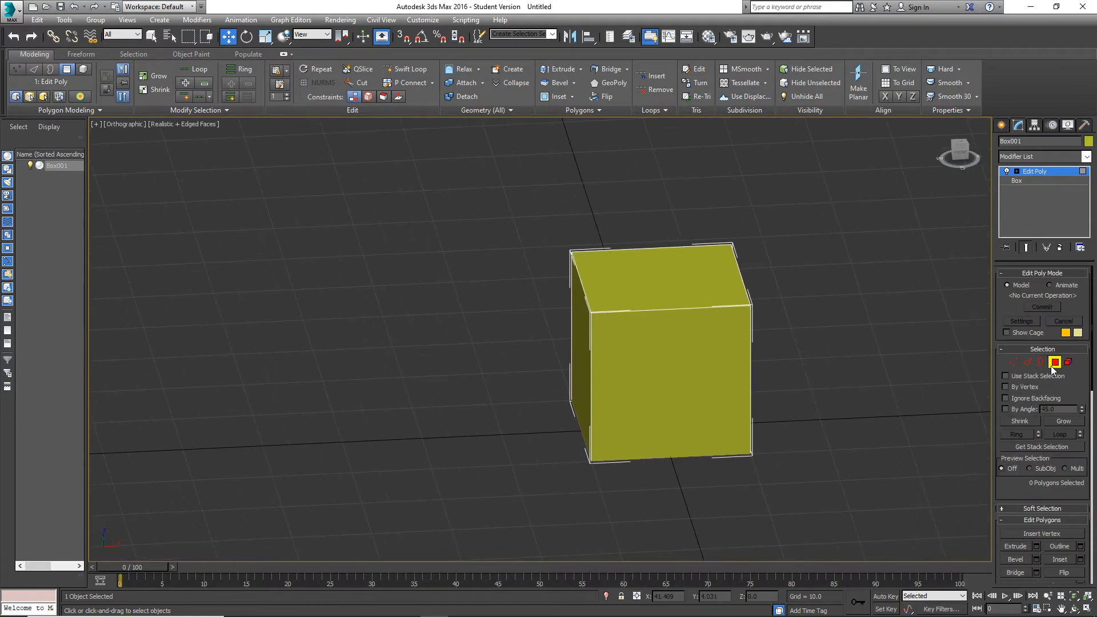
scroll(1016, 530, down, 2)
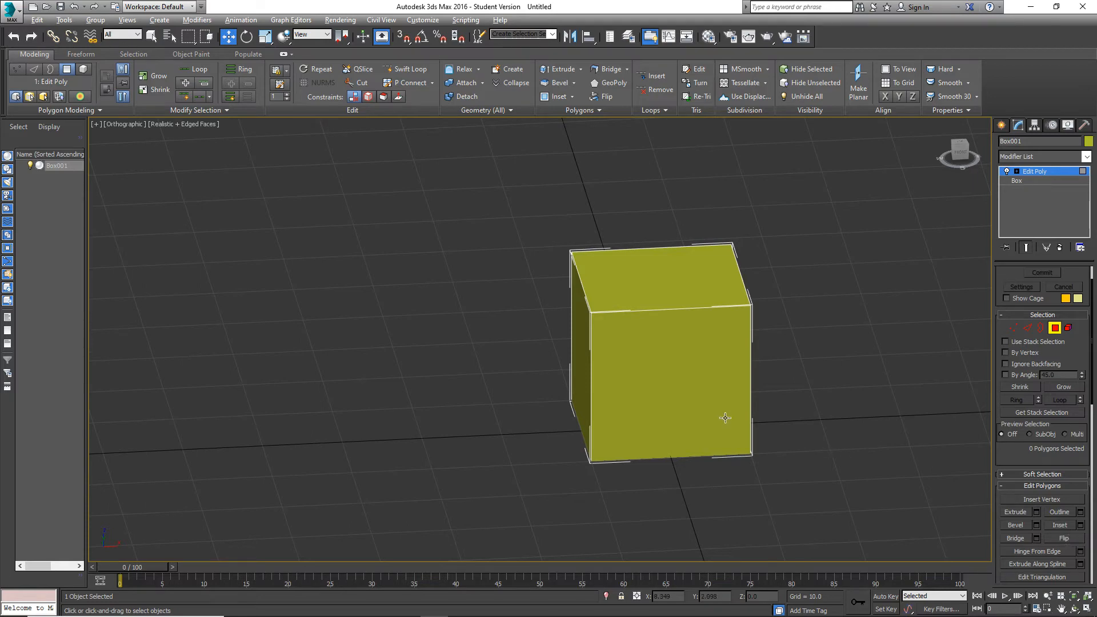
alt+middle_drag(724, 419, 764, 368)
scroll(728, 344, up, 2)
click(709, 259)
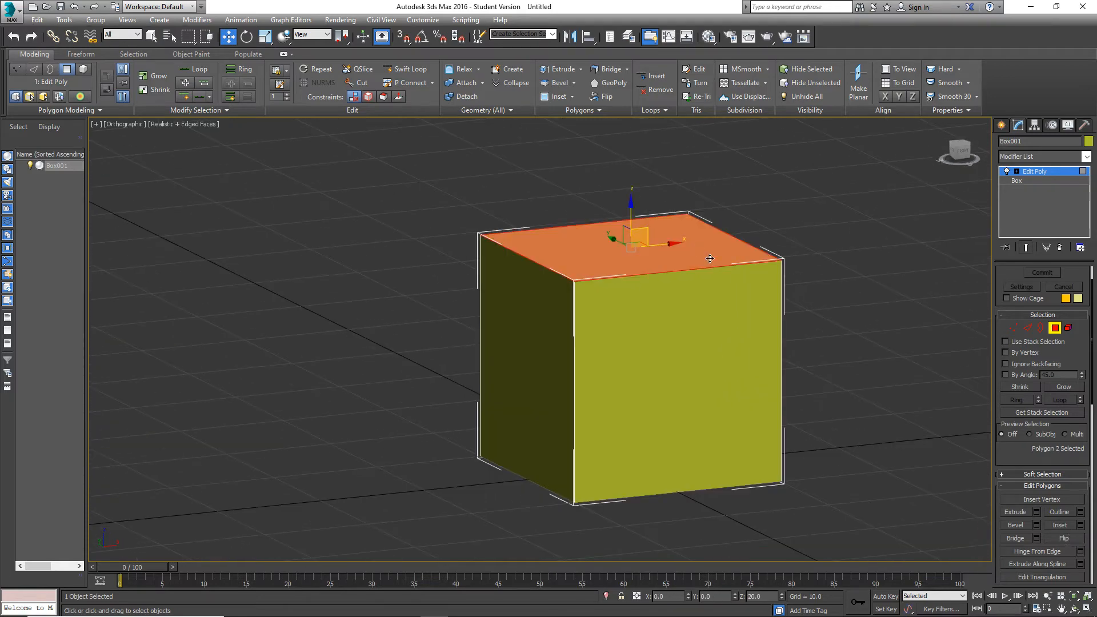
Try to bevel the top polygon freehand, raising it slightly and flaring it outward beyond the cube's sides.
click(1016, 526)
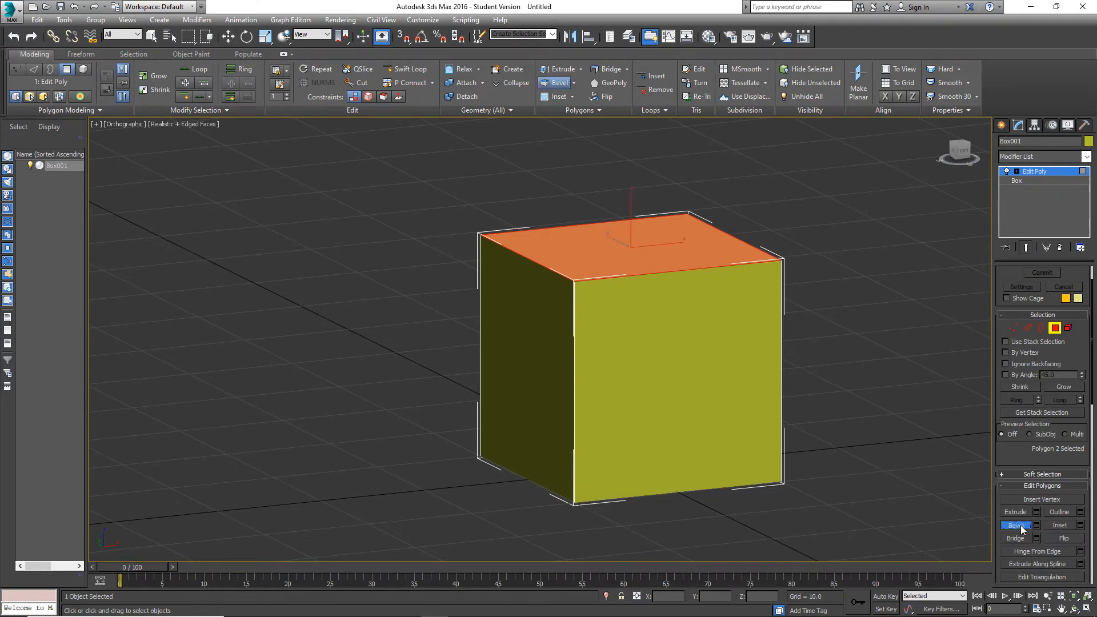
scroll(655, 257, up, 5)
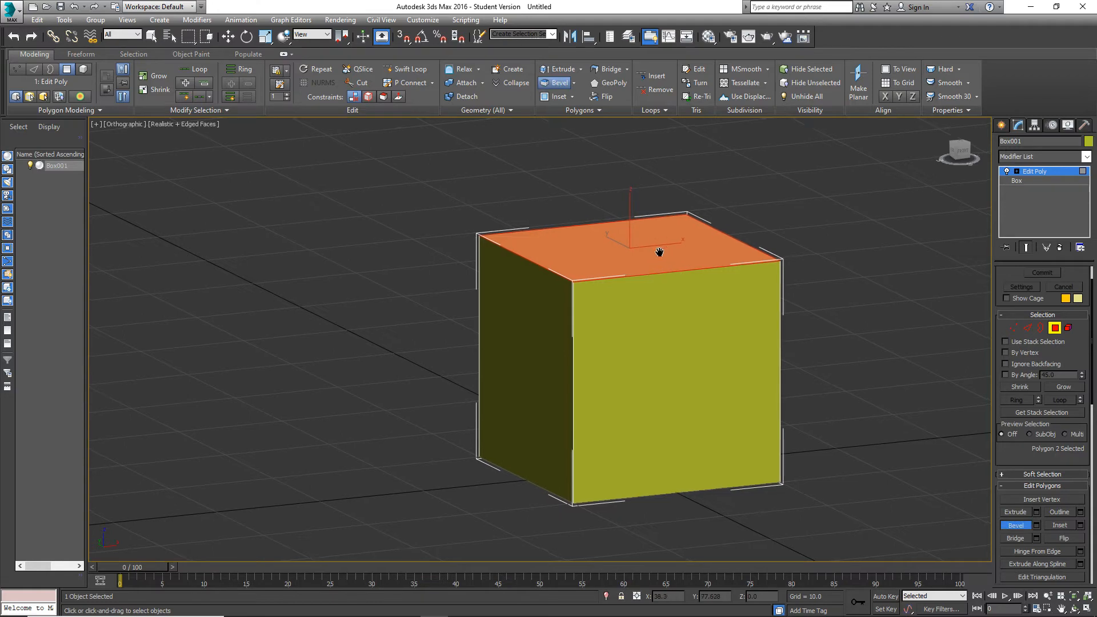
scroll(638, 270, up, 2)
scroll(662, 289, down, 5)
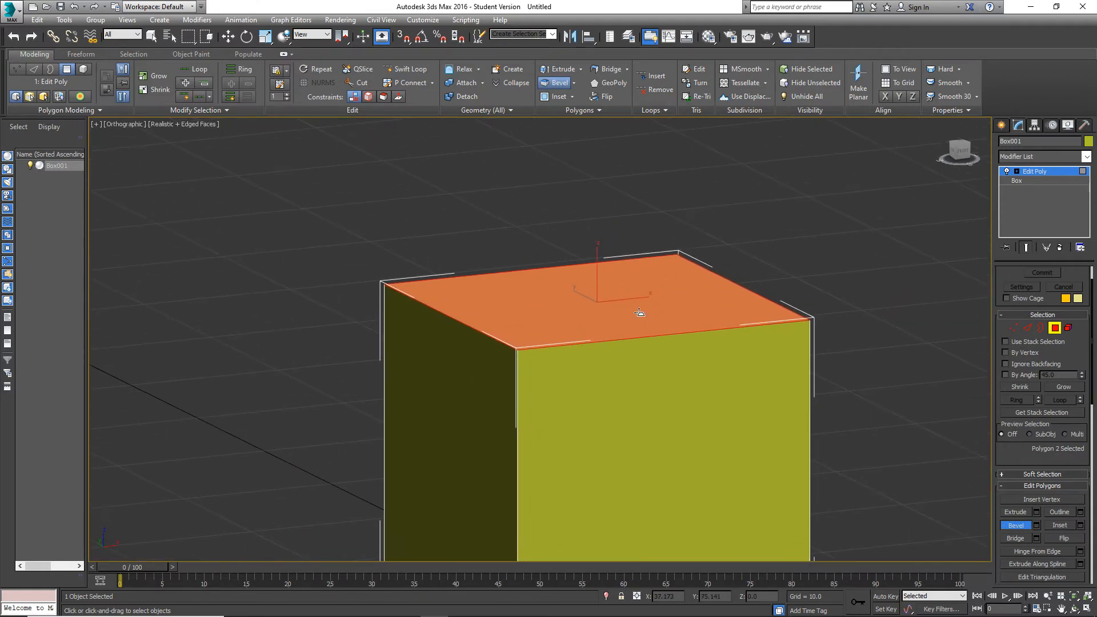
scroll(634, 317, up, 4)
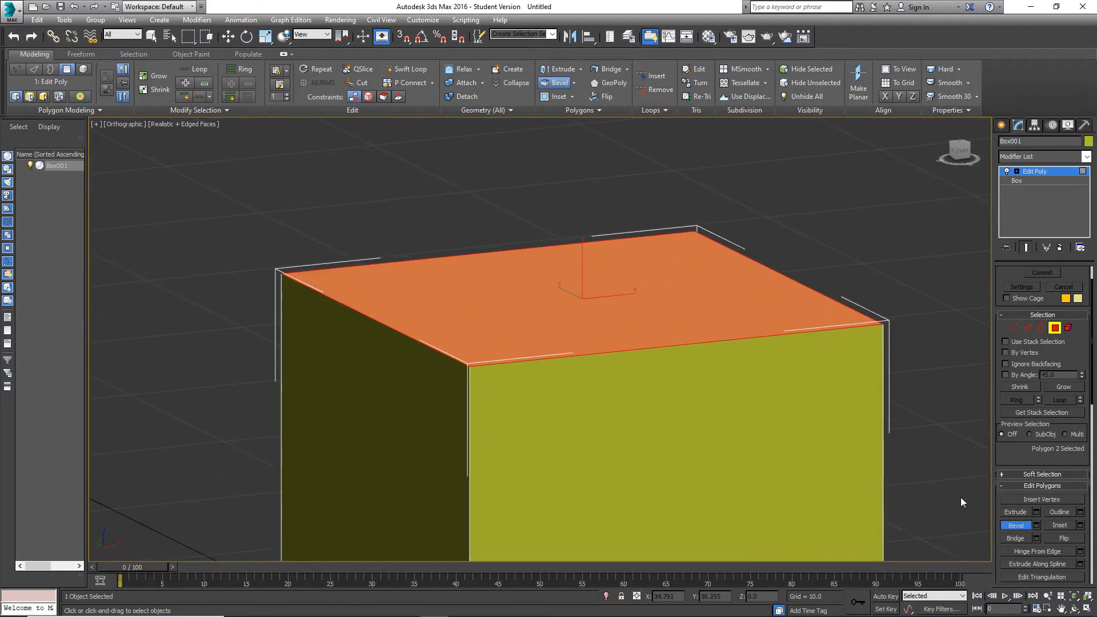
drag(629, 303, 614, 274)
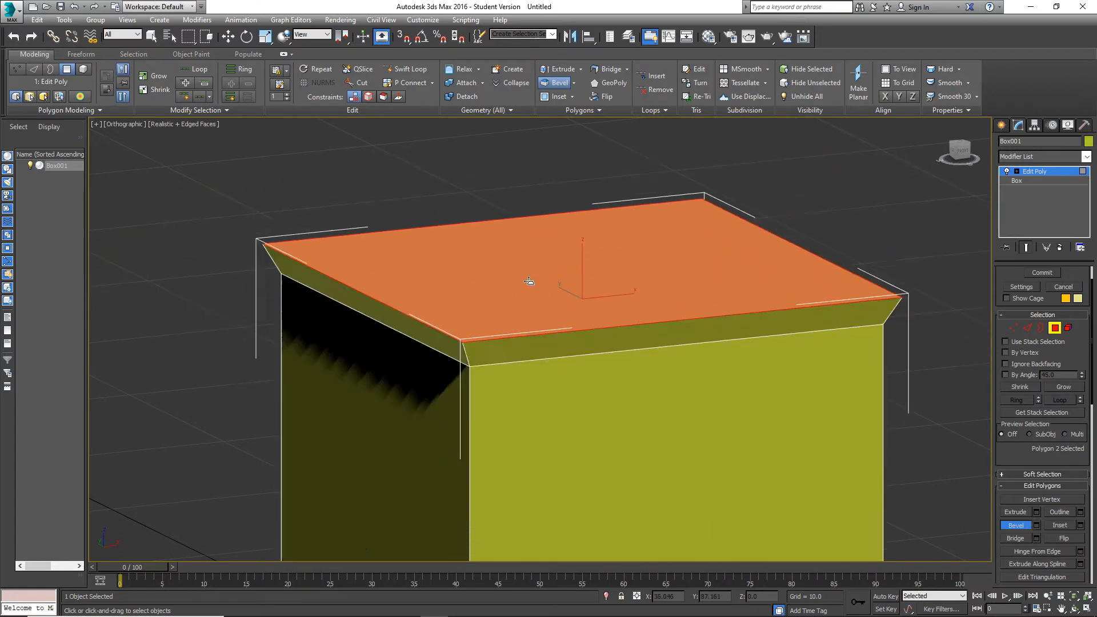
right_click(588, 326)
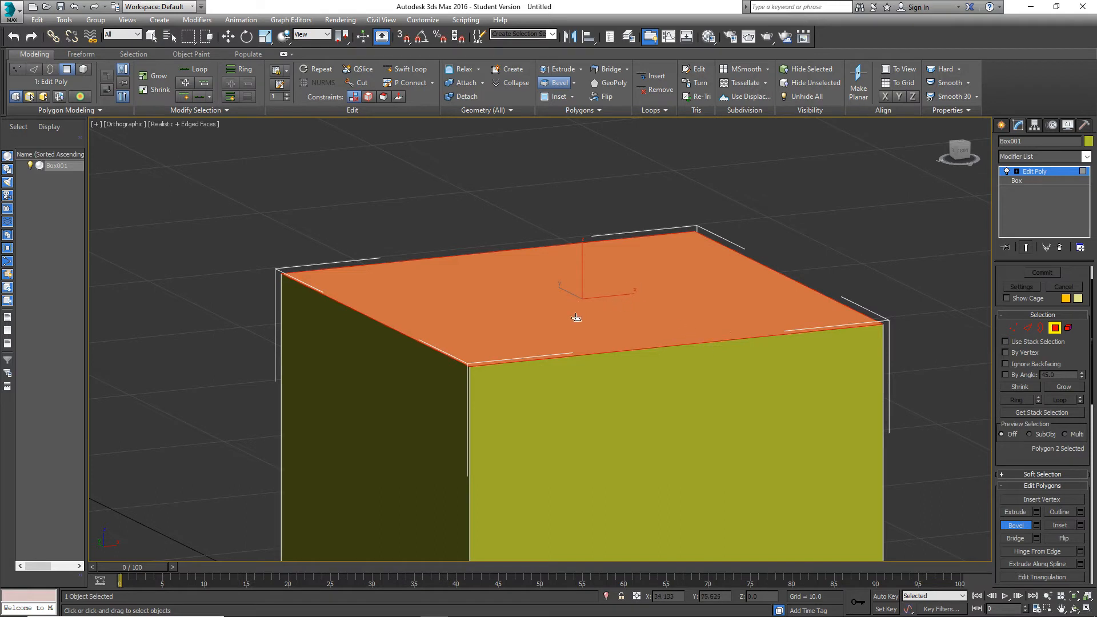
Bevel the top polygon freehand upward and inward so the cube tapers to a small top face.
mouse_move(605, 335)
mouse_down()
mouse_move(603, 200)
mouse_move(612, 317)
mouse_up()
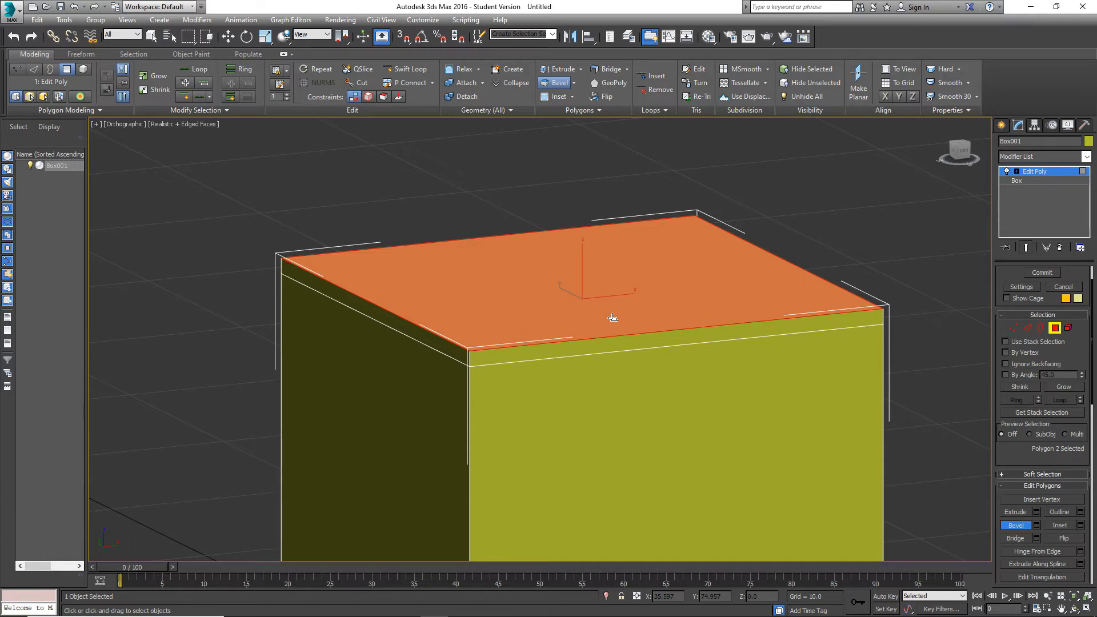
drag(613, 318, 618, 246)
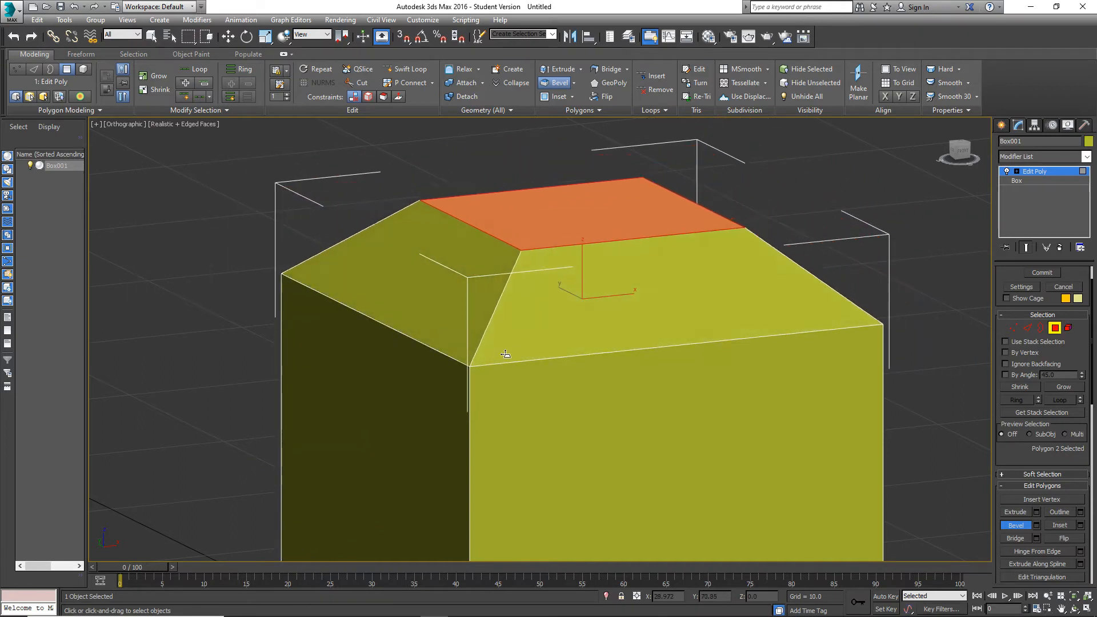
click(363, 417)
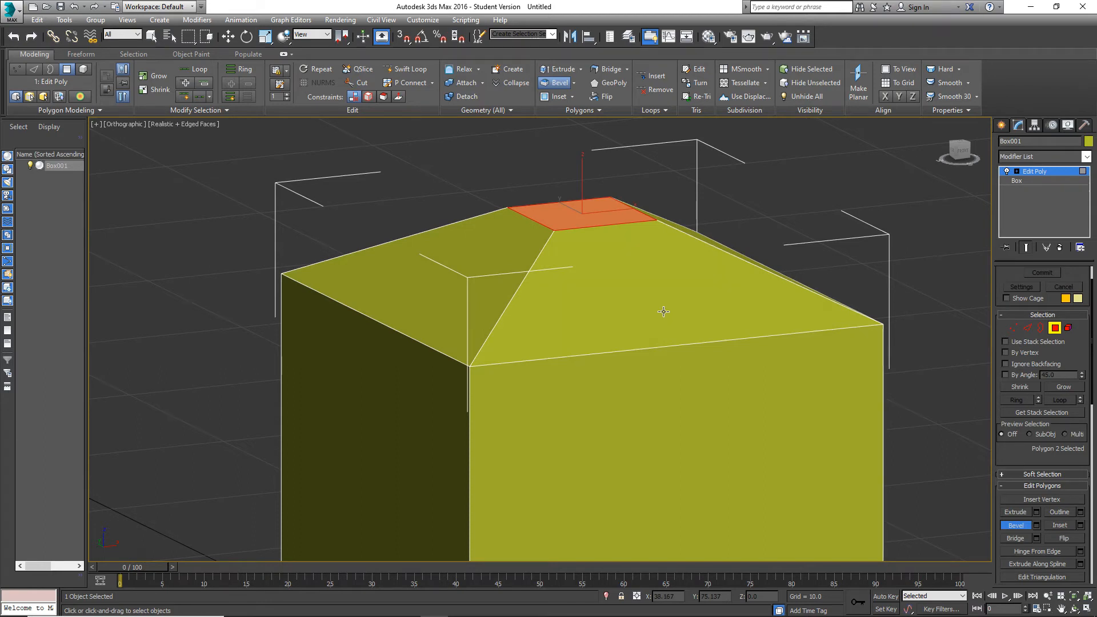
Check the tapered shape's edges in edge mode, return to polygon mode, and undo the freehand bevel.
click(1028, 327)
key(w)
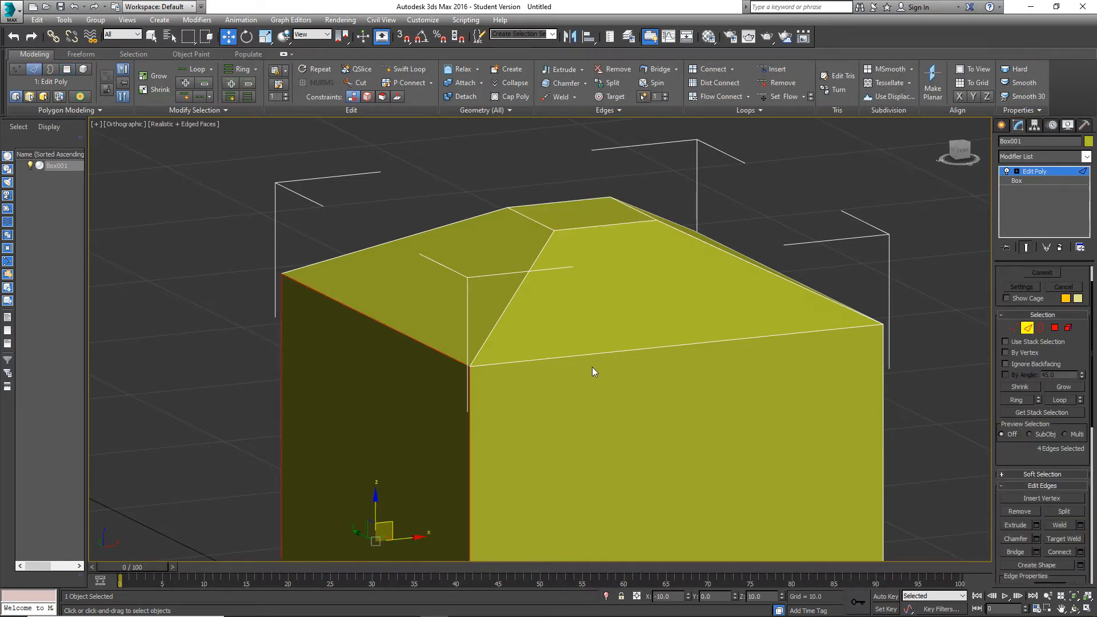
click(859, 242)
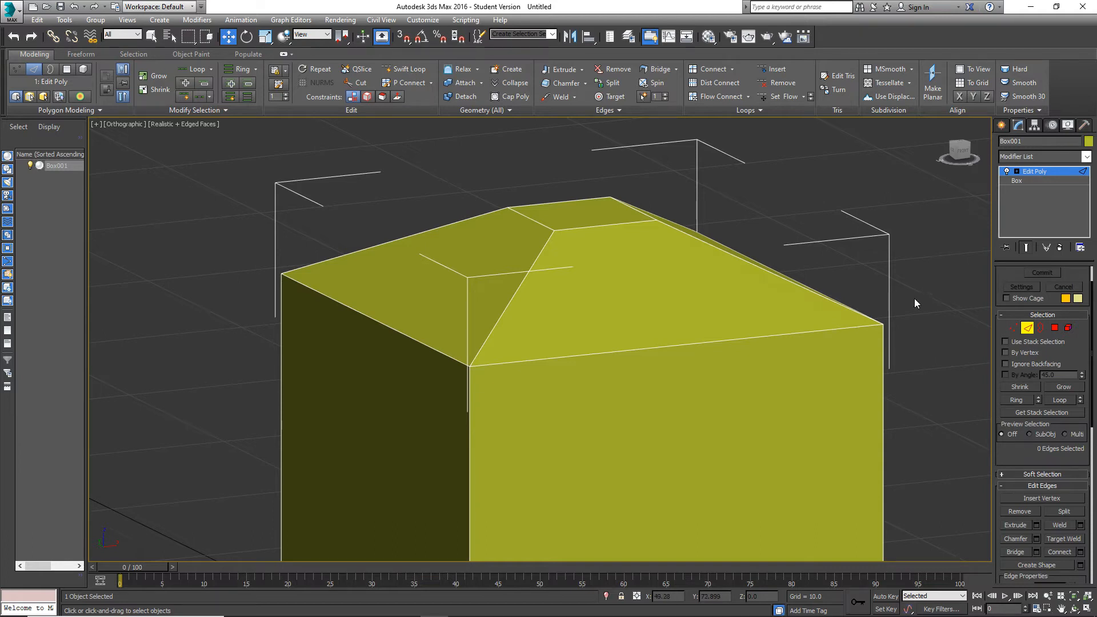
click(1054, 327)
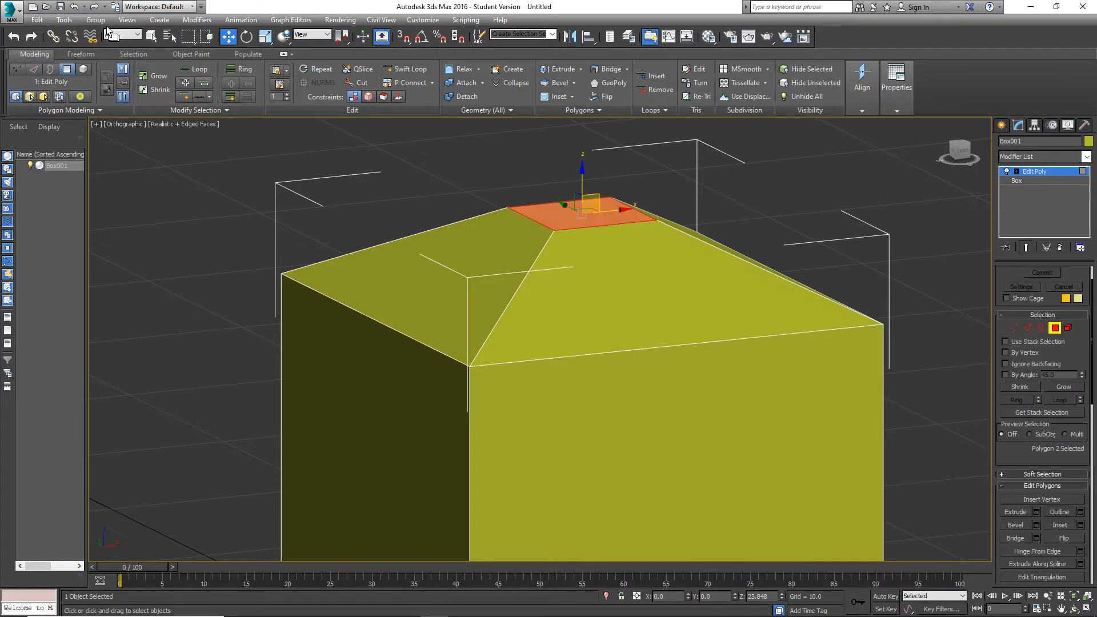
click(74, 6)
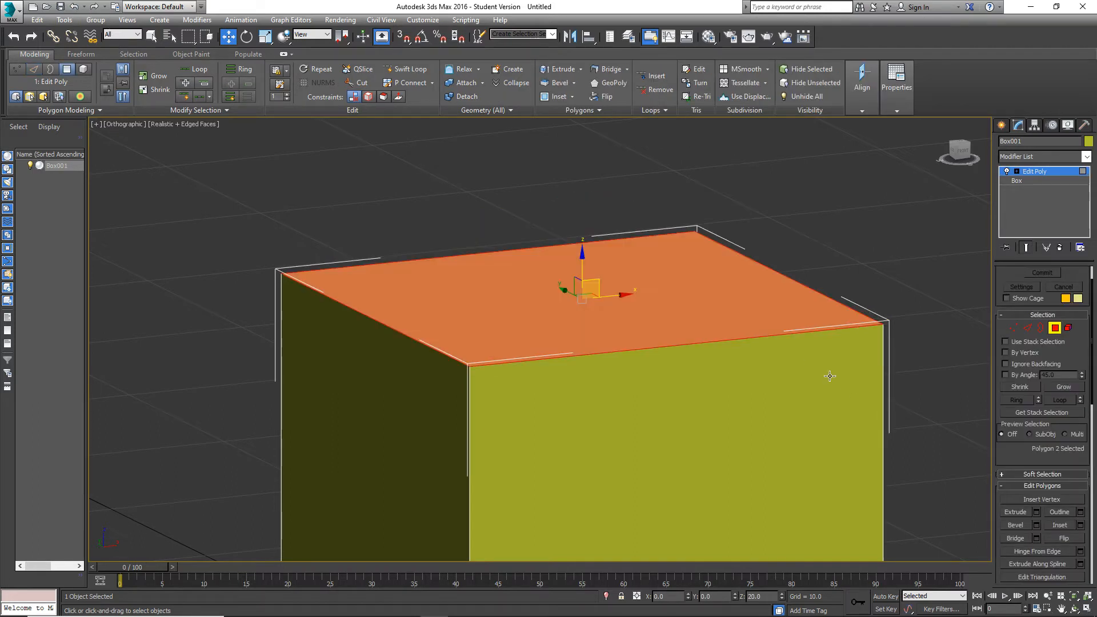
Bevel the top polygon with a height of 0.579 and an outline of -0.427, and clear the selection.
click(1037, 525)
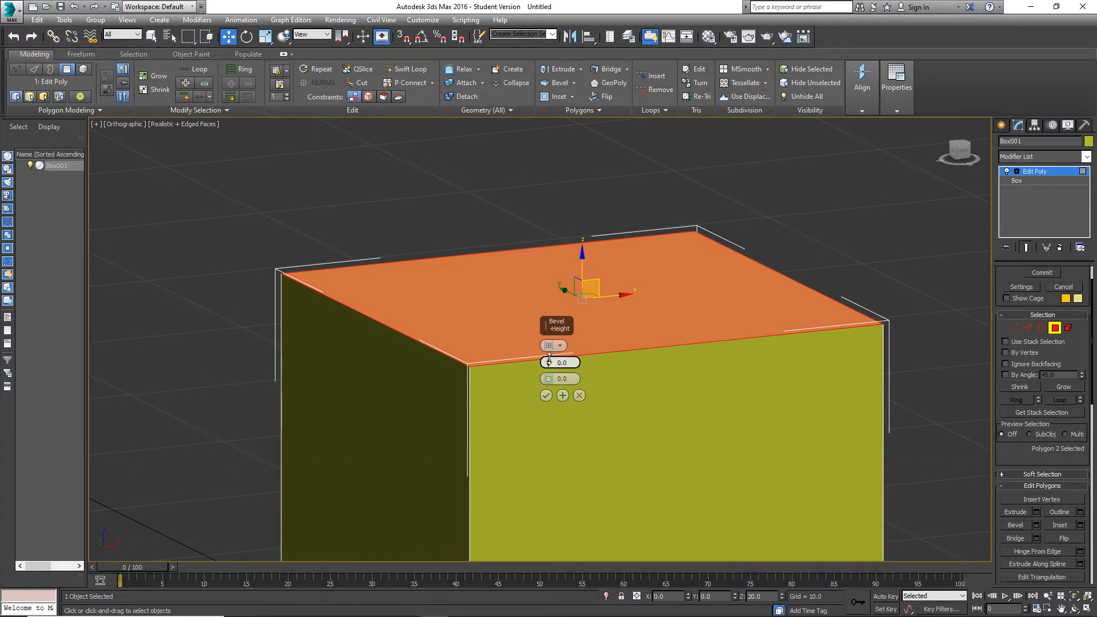
drag(549, 358, 558, 341)
mouse_move(551, 379)
mouse_down()
mouse_move(544, 411)
mouse_move(547, 352)
mouse_move(559, 387)
mouse_move(546, 344)
mouse_move(546, 360)
mouse_up()
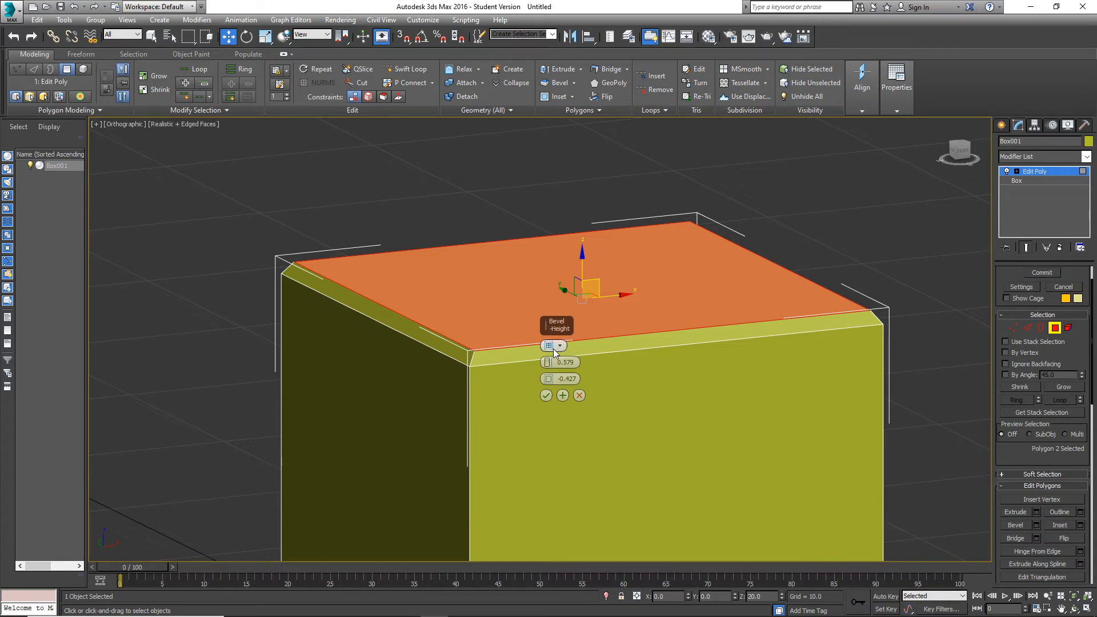
click(546, 396)
click(831, 240)
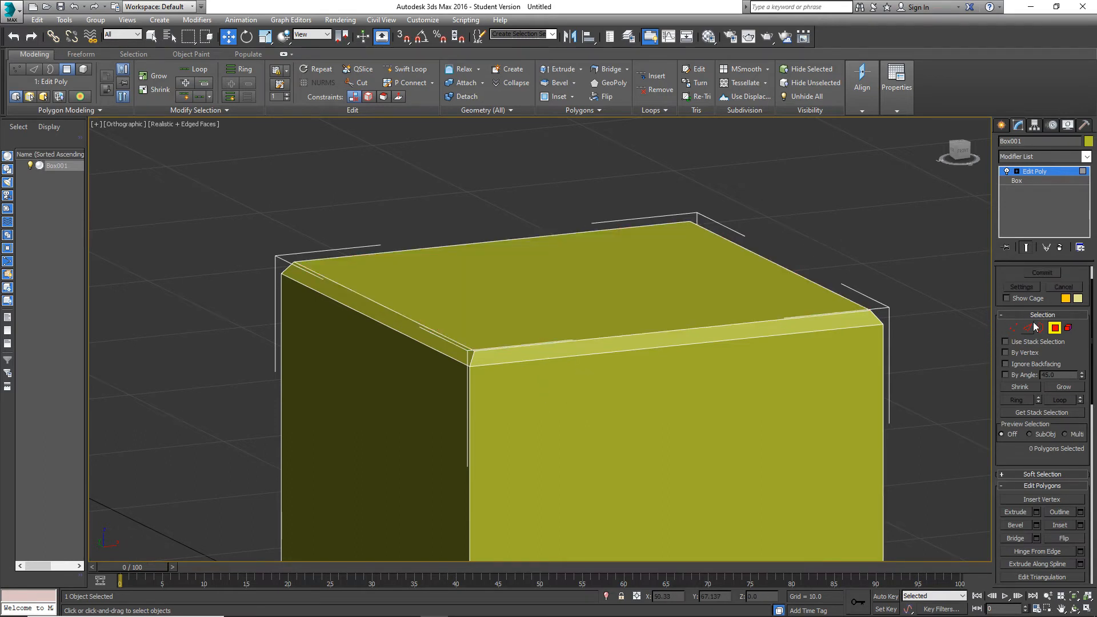
Select all polygons of the cube and clear smoothing groups 6, 7 and 22 from them.
scroll(889, 320, down, 6)
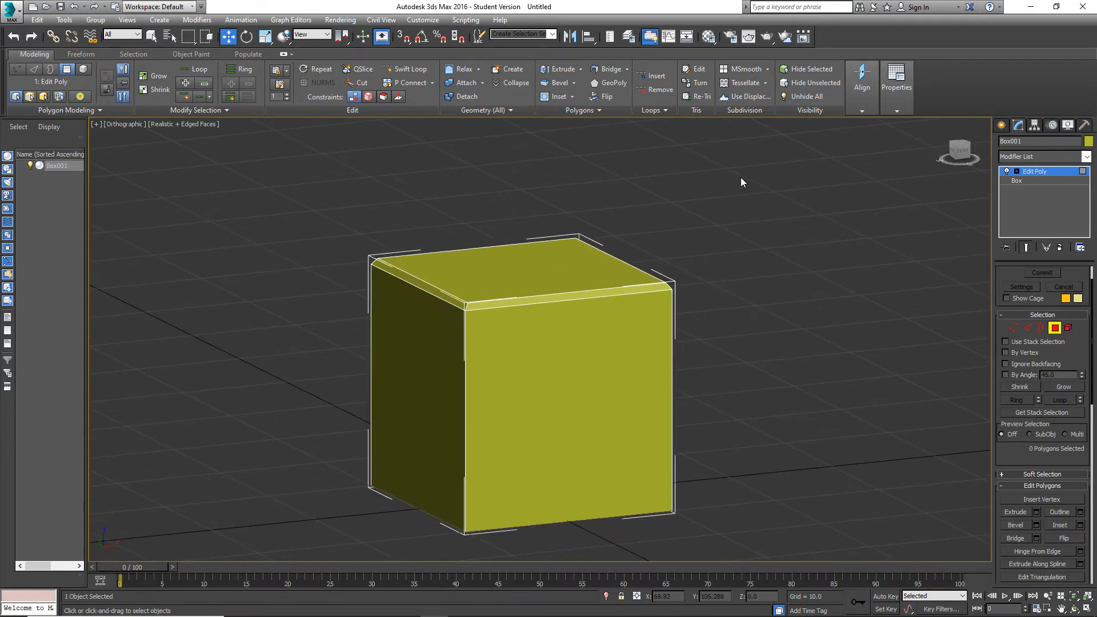
drag(742, 181, 213, 367)
scroll(1052, 472, down, 10)
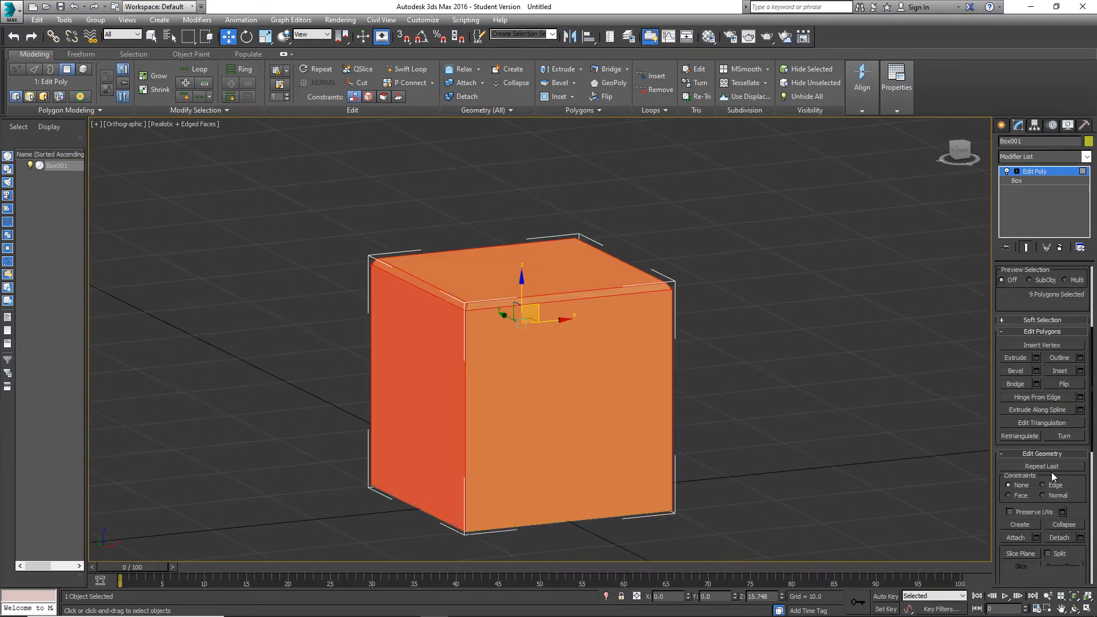
click(1066, 499)
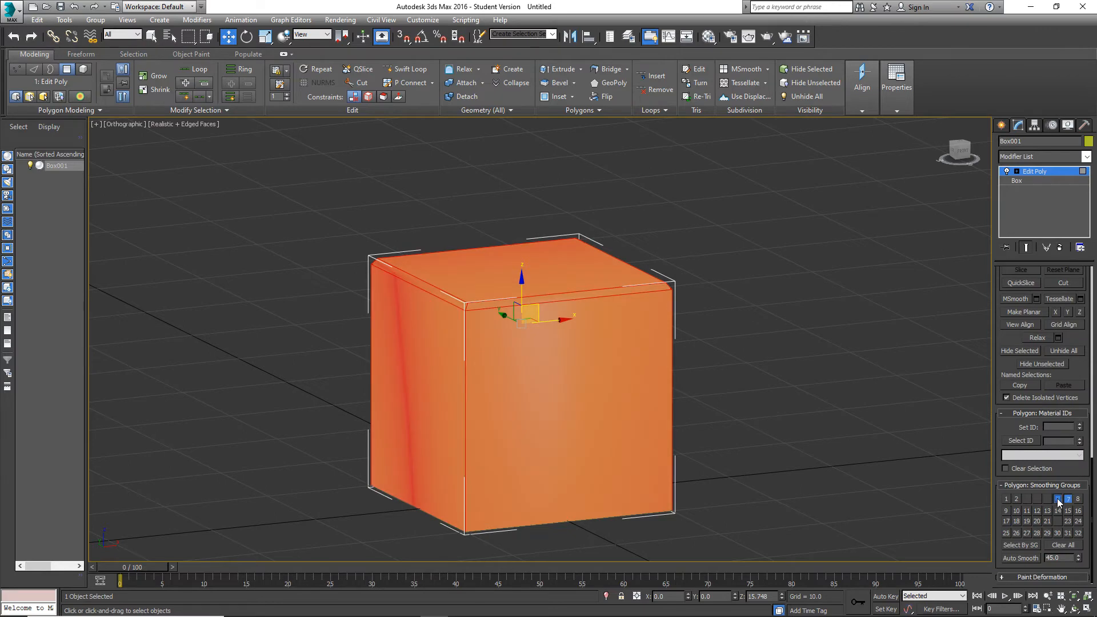
click(1066, 500)
click(1057, 521)
click(1057, 525)
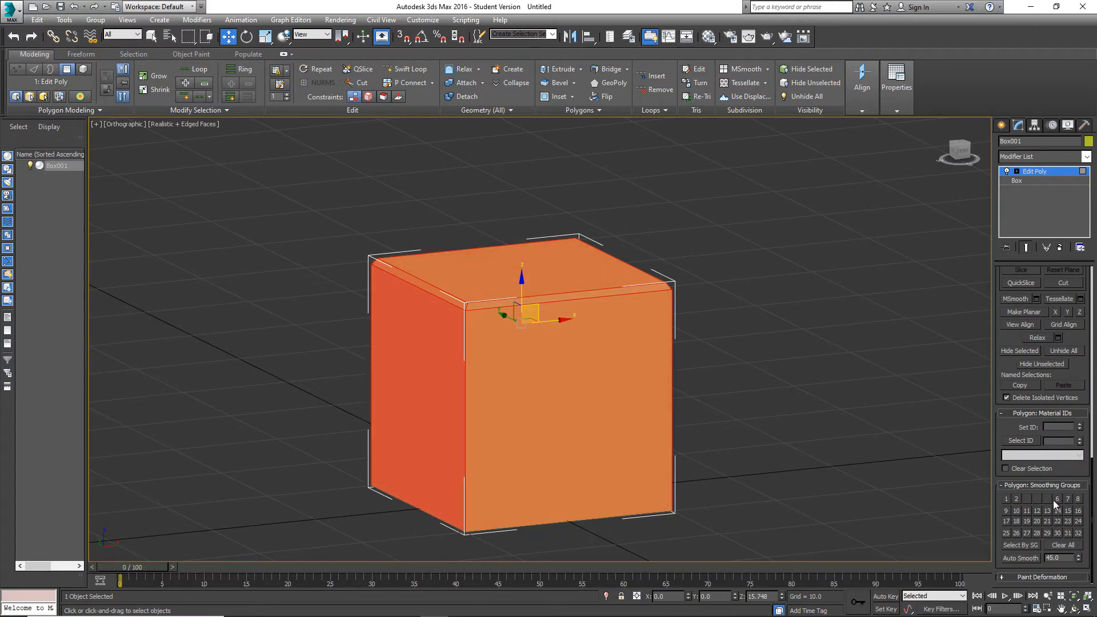
Replace smoothing groups 3, 4 and 5 with group 1 on all selected polygons, and clear the selection.
click(1048, 499)
click(1049, 500)
click(1037, 499)
click(1037, 499)
click(1028, 500)
click(1028, 499)
click(1004, 499)
click(745, 408)
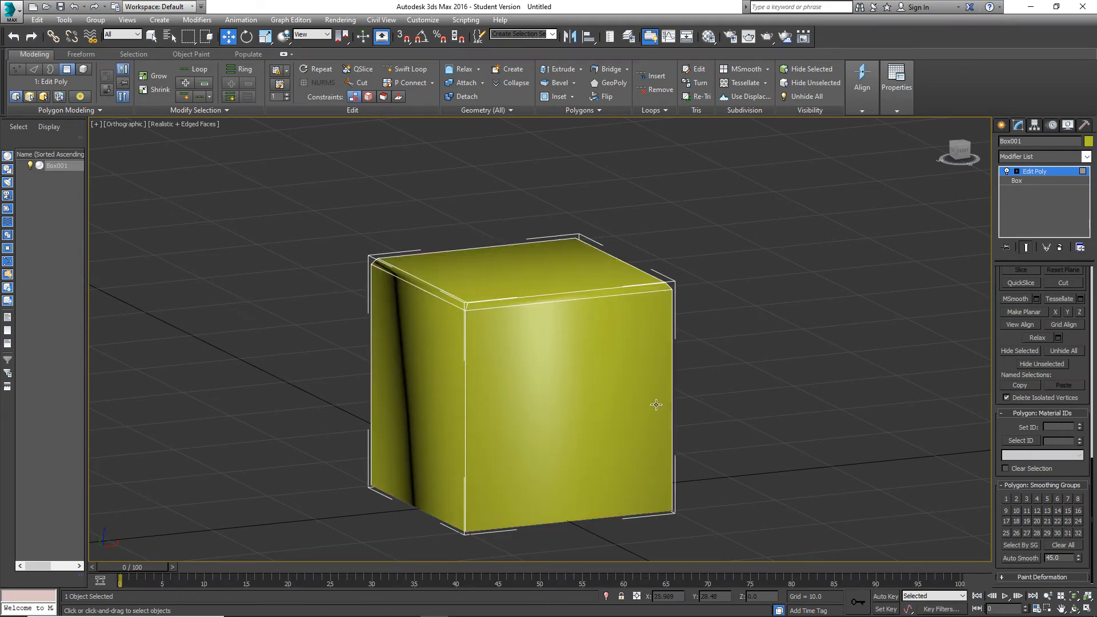
Hide the edge lines in the viewport and select the cube's top polygon.
key(F4)
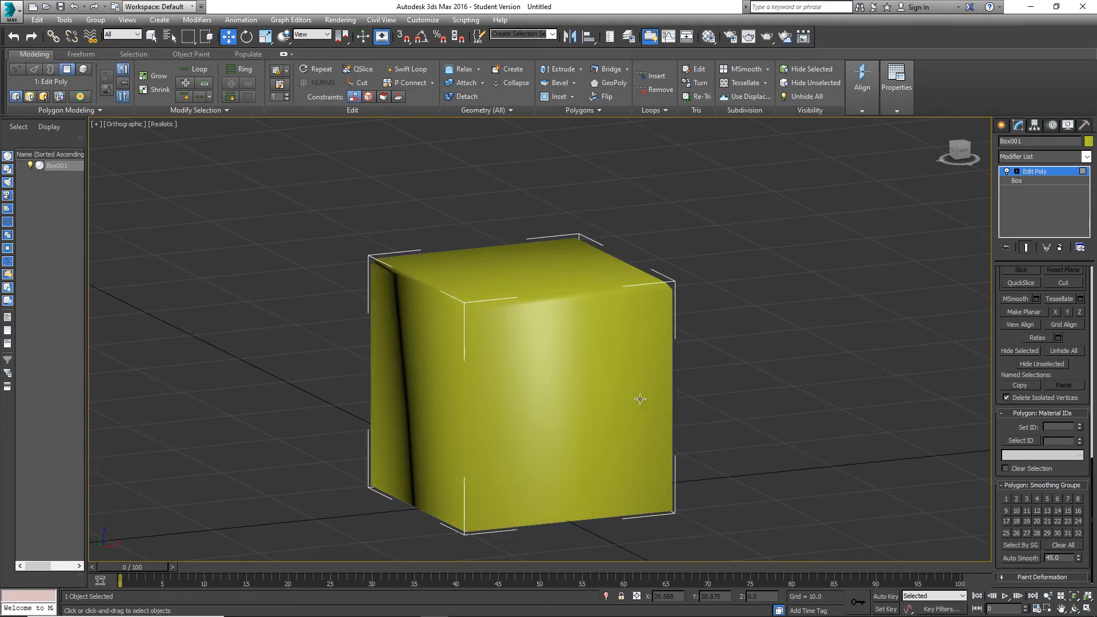
alt+middle_drag(588, 382, 515, 350)
click(540, 278)
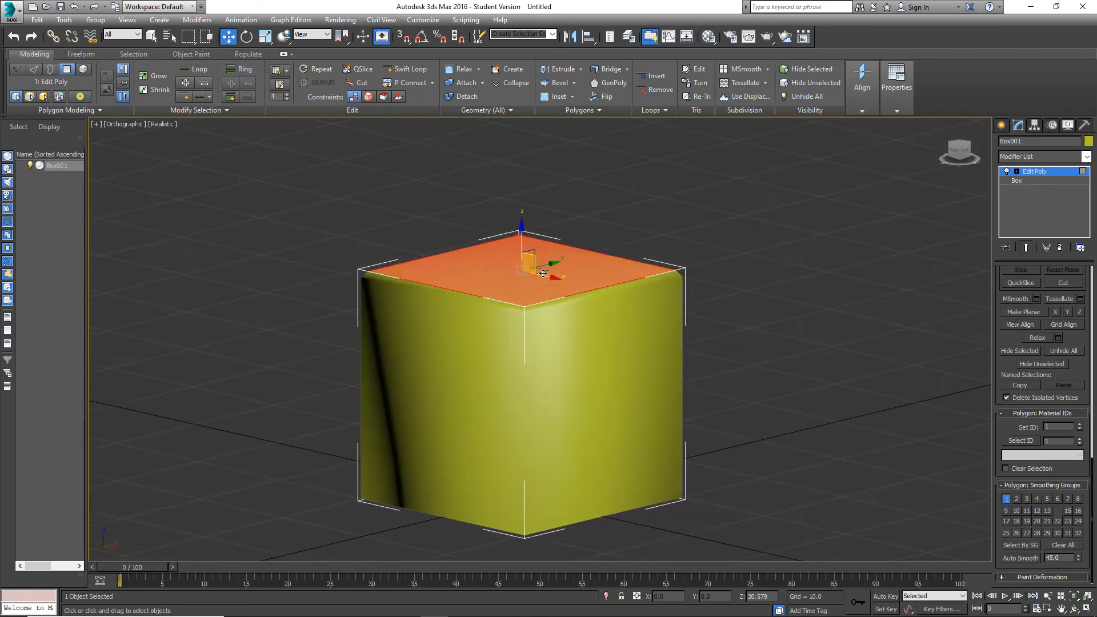
scroll(526, 300, up, 3)
scroll(1033, 375, up, 5)
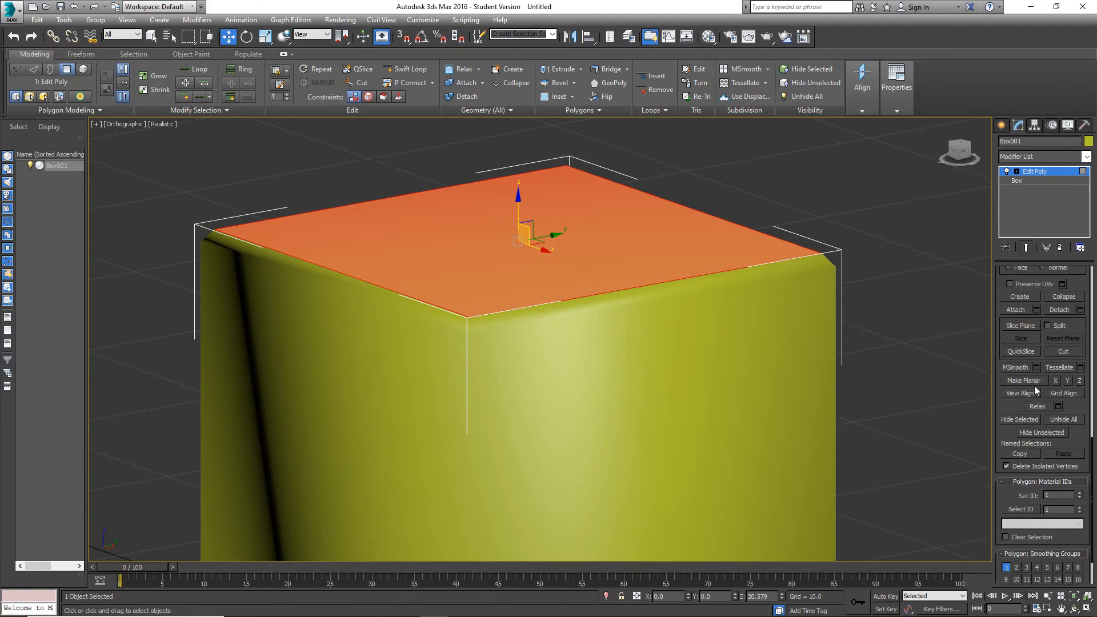
scroll(1032, 400, up, 4)
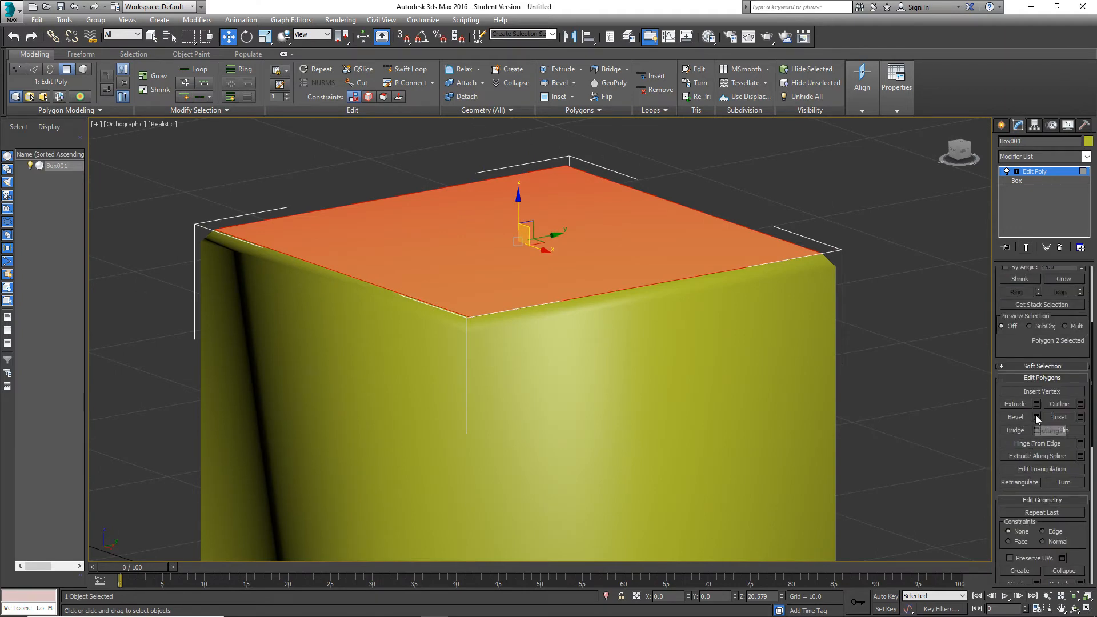
Bevel the top polygon again with a height of 0.428 and an outline of -0.628.
click(1036, 417)
alt+middle_drag(457, 309, 437, 334)
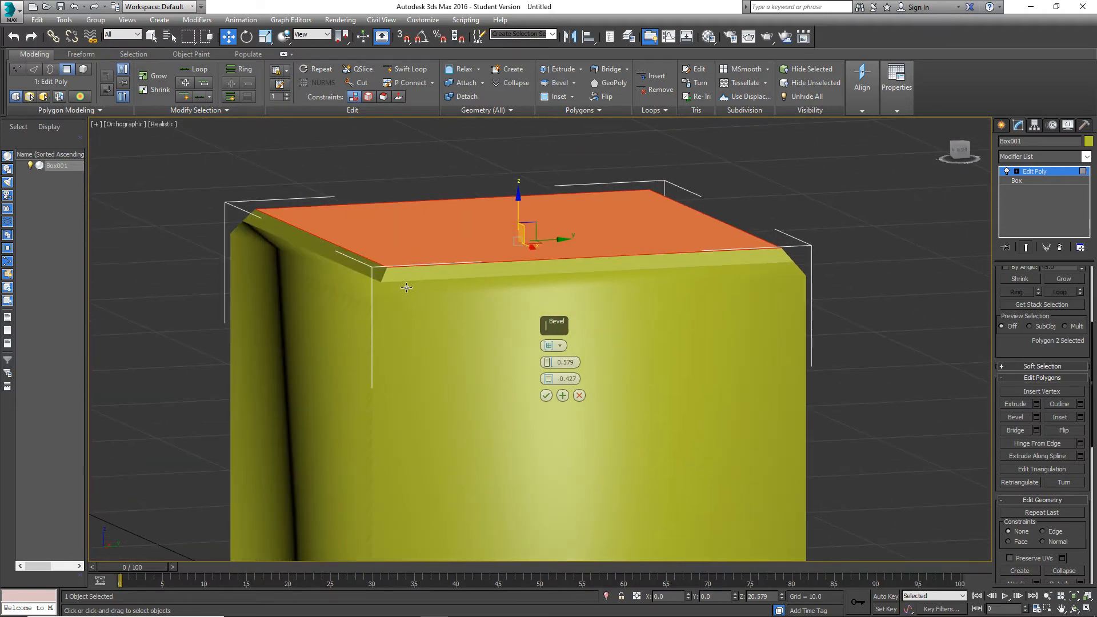
drag(550, 364, 550, 388)
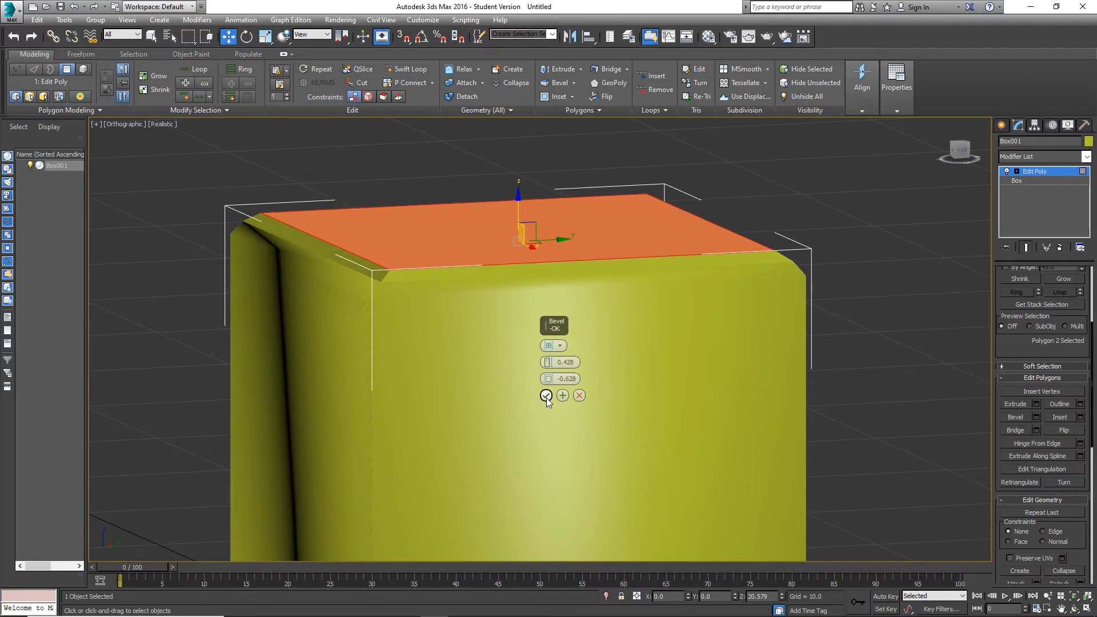
click(546, 395)
Assign smoothing group 1 to all polygons of the twice-beveled cube and clear the selection.
scroll(1063, 400, up, 3)
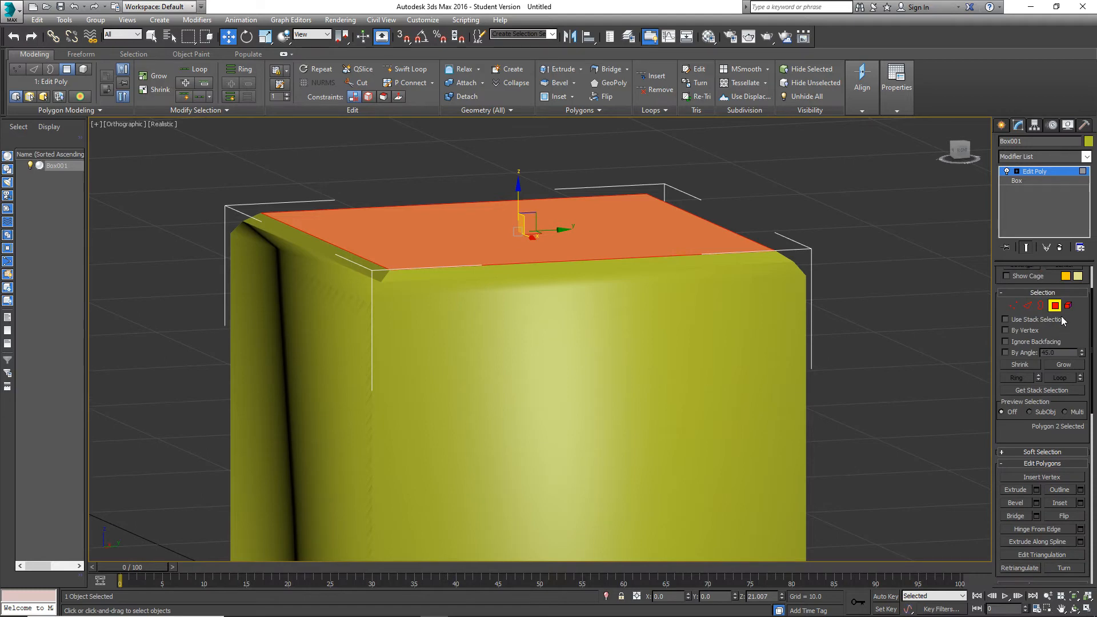
scroll(901, 369, down, 5)
key(ctrl+a)
scroll(1050, 434, down, 8)
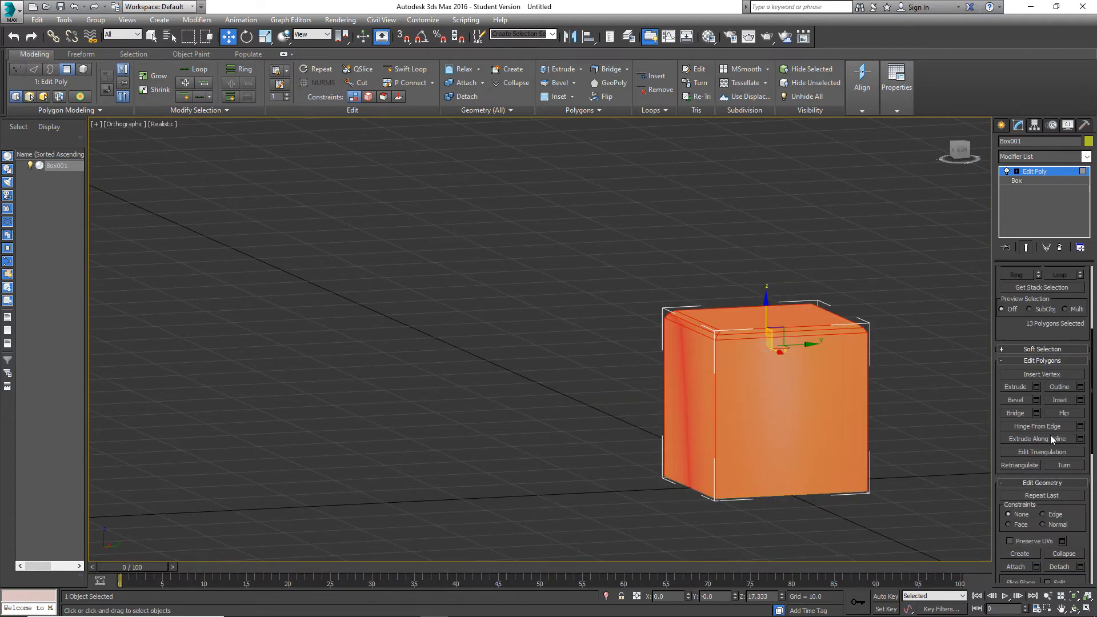
scroll(1023, 514, down, 3)
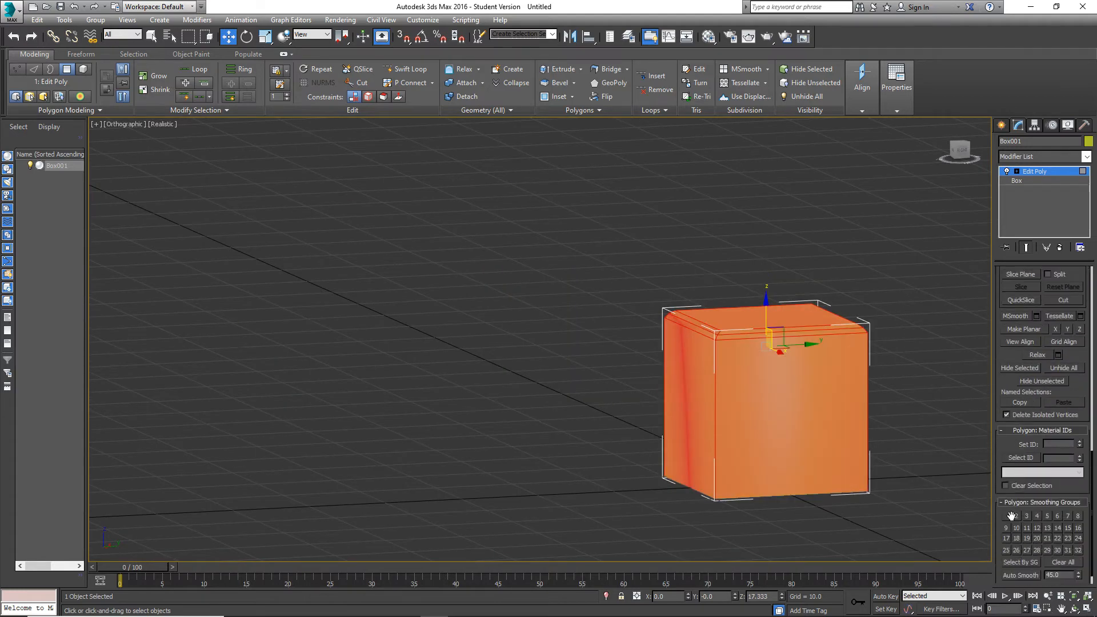
click(931, 447)
alt+middle_drag(930, 447, 754, 430)
scroll(745, 430, up, 10)
scroll(746, 430, down, 12)
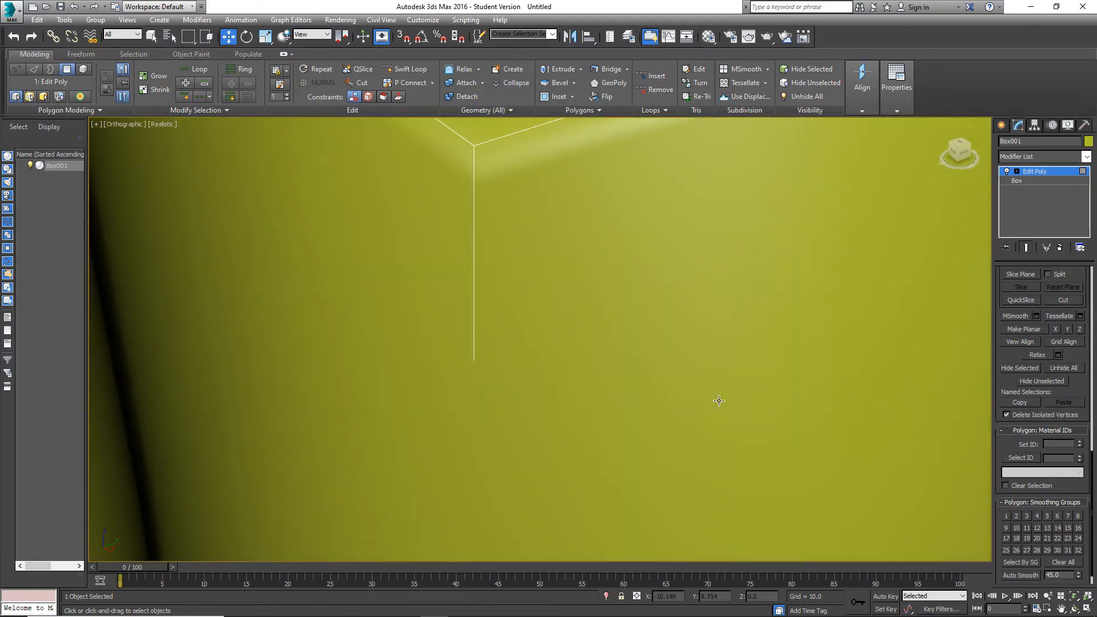
Examine the shading along the beveled cube's top edges from several angles, close up and as a whole.
scroll(739, 363, up, 10)
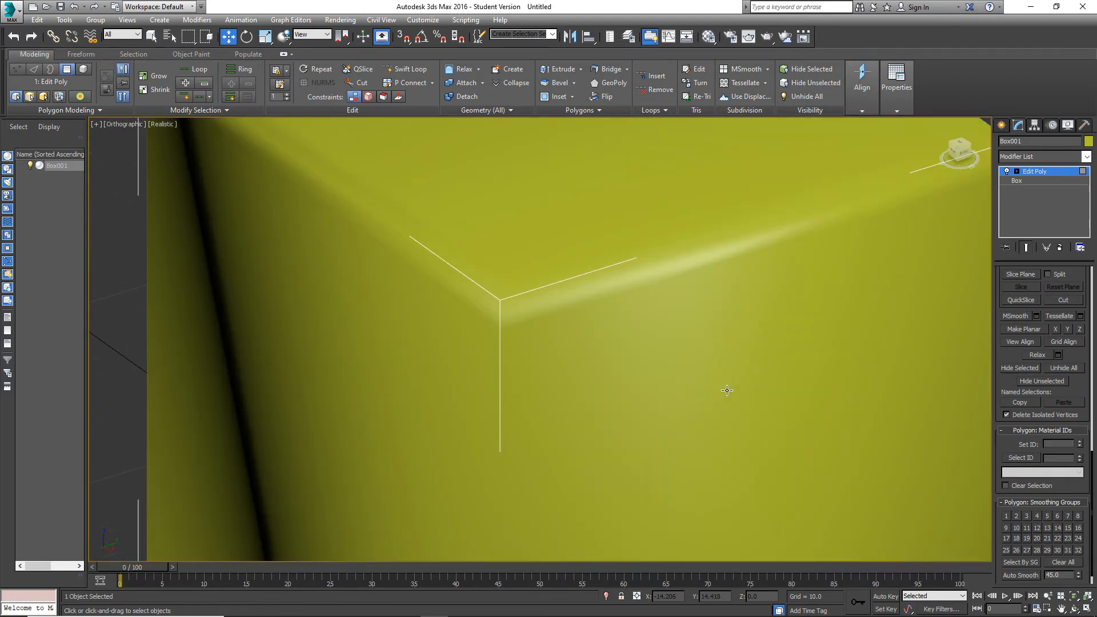
scroll(499, 308, down, 3)
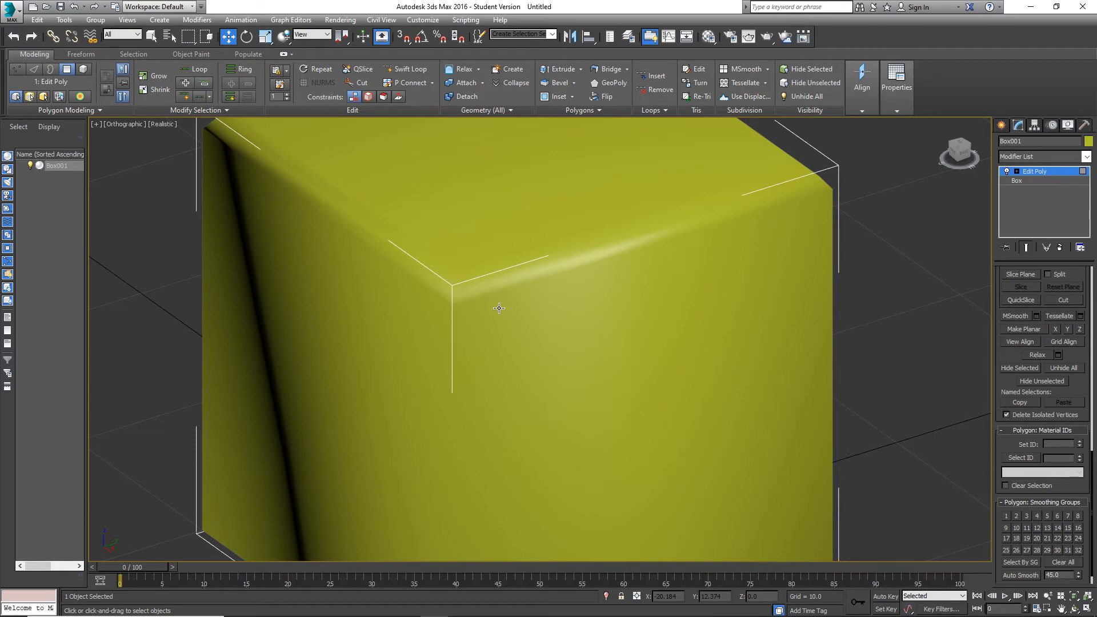
alt+middle_drag(500, 308, 725, 263)
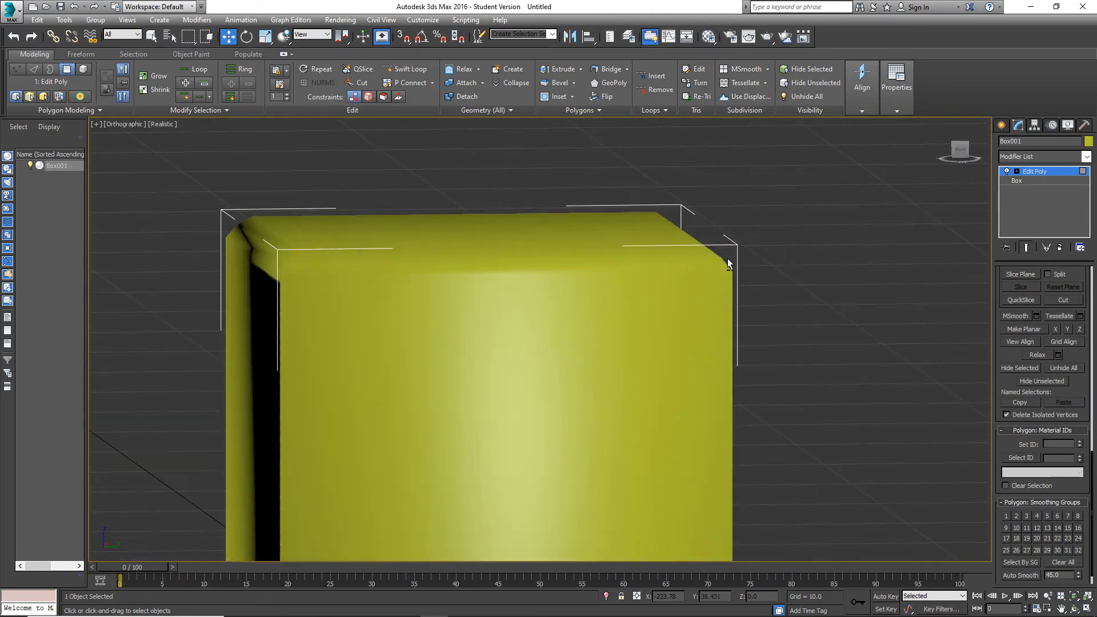
alt+middle_drag(280, 263, 322, 274)
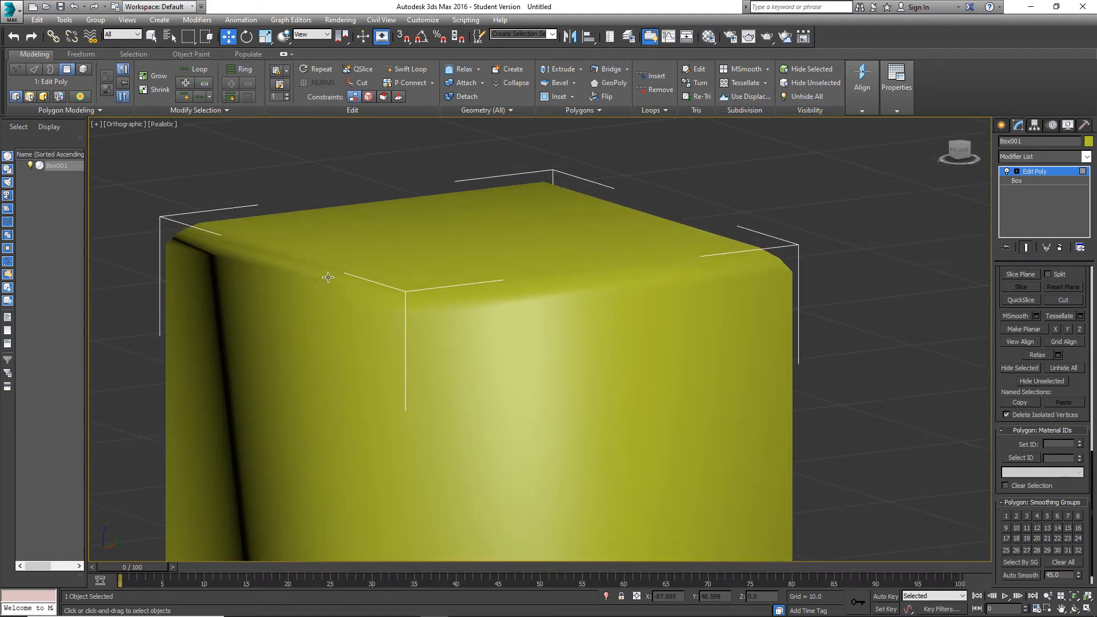
scroll(437, 303, down, 8)
alt+middle_drag(437, 304, 515, 297)
scroll(514, 296, up, 6)
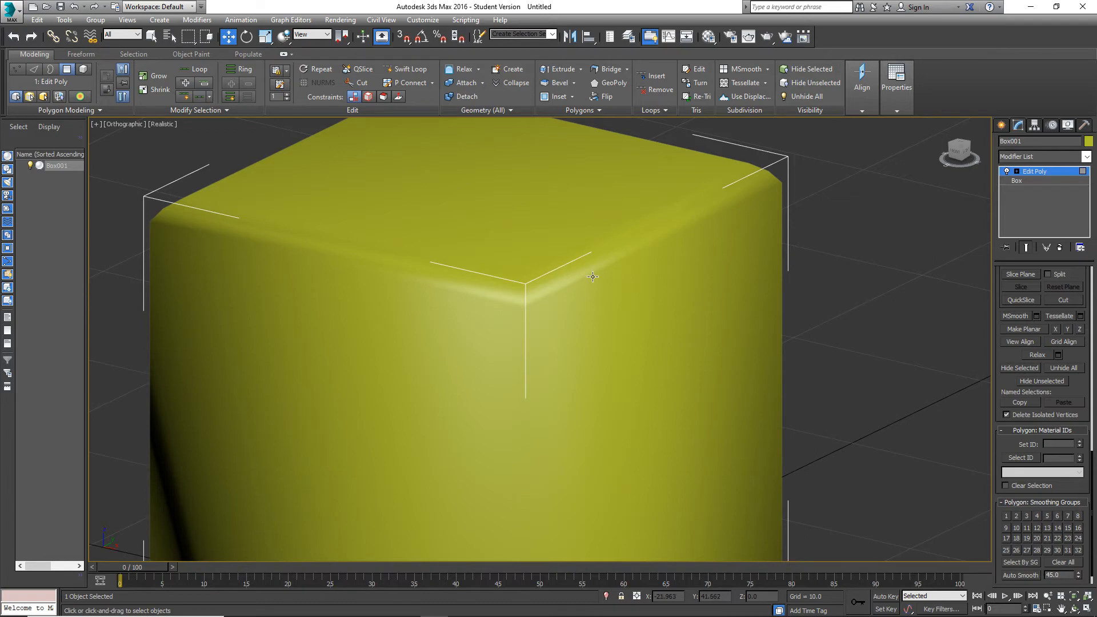
key(z)
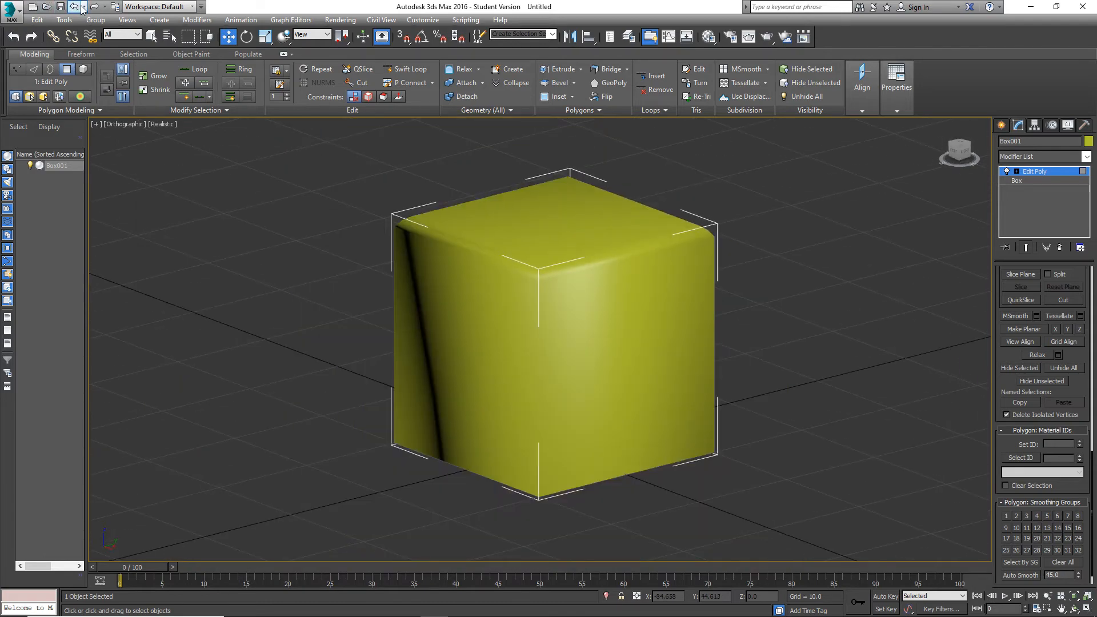
Undo the selection and smoothing changes and the second bevel of the cube's top polygon.
click(80, 6)
click(82, 8)
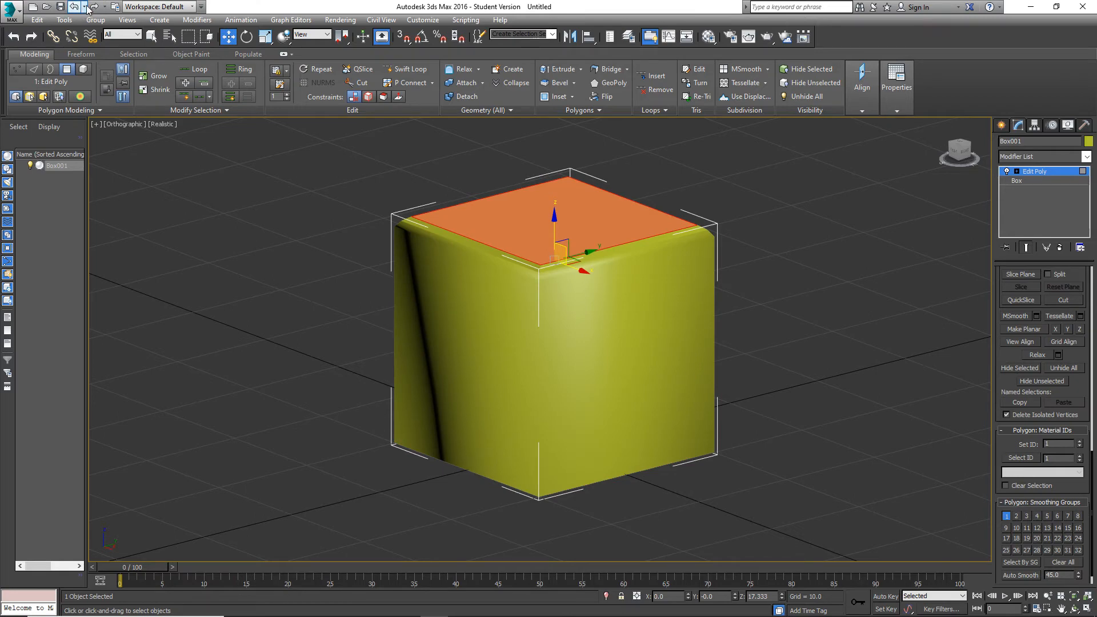
click(85, 7)
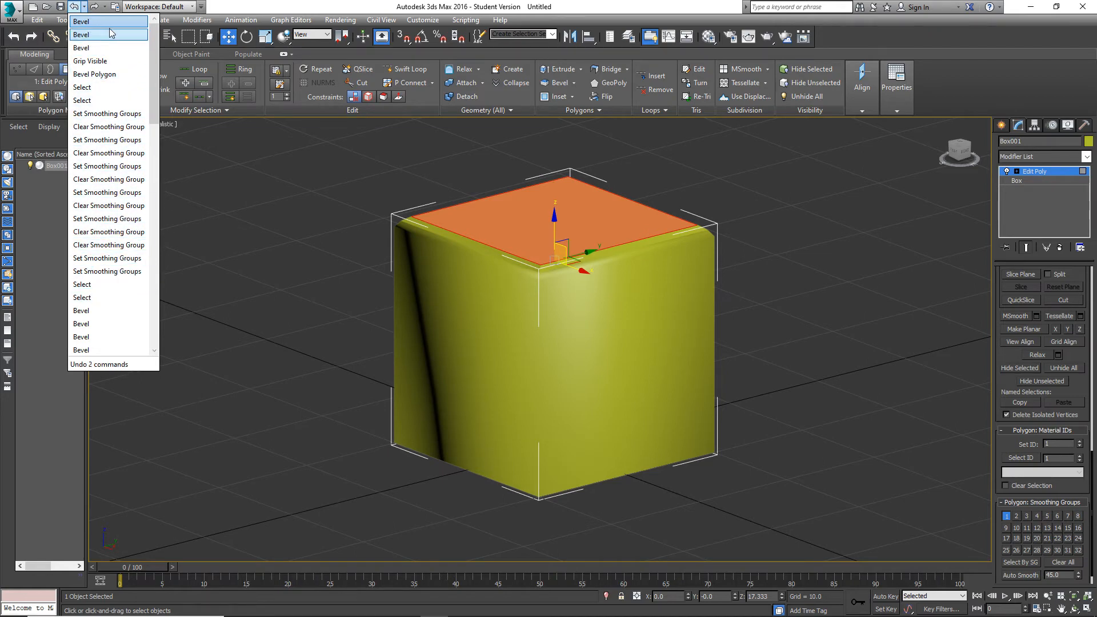
click(109, 61)
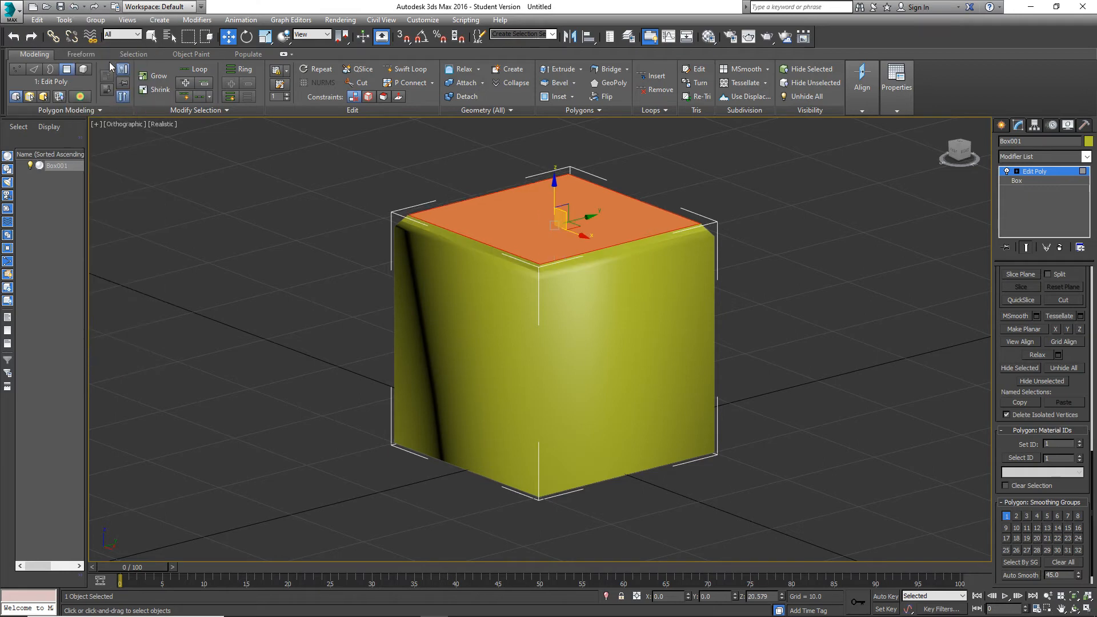
scroll(572, 262, up, 4)
scroll(520, 258, down, 3)
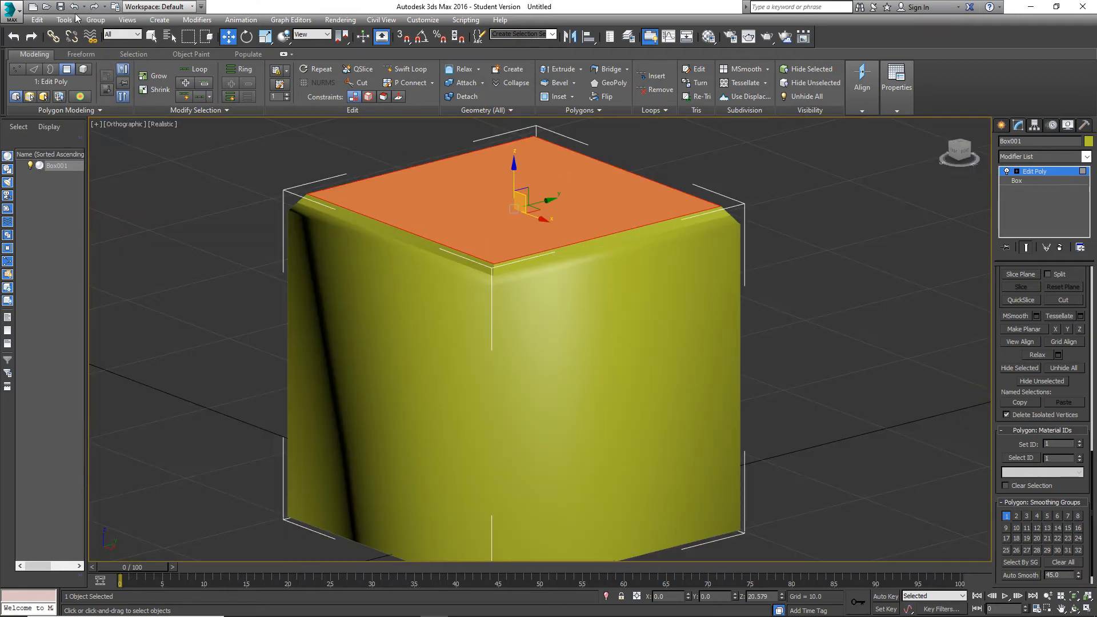
click(74, 6)
Undo the history back through the first Bevel Polygon operation, including its smoothing group edits, and clear the selection.
click(84, 9)
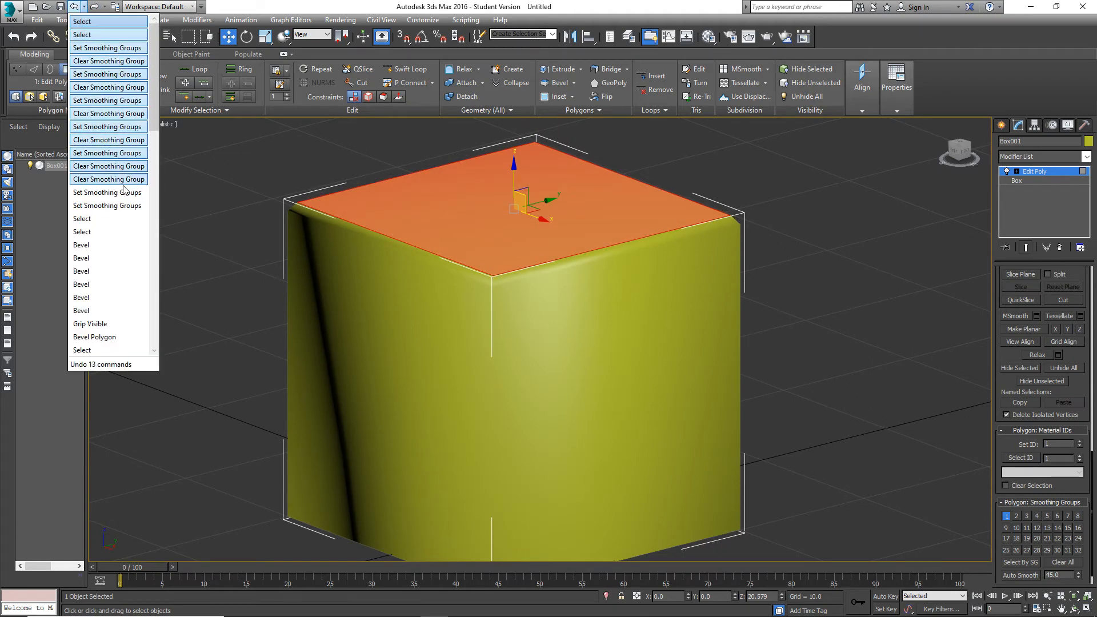
scroll(115, 246, down, 5)
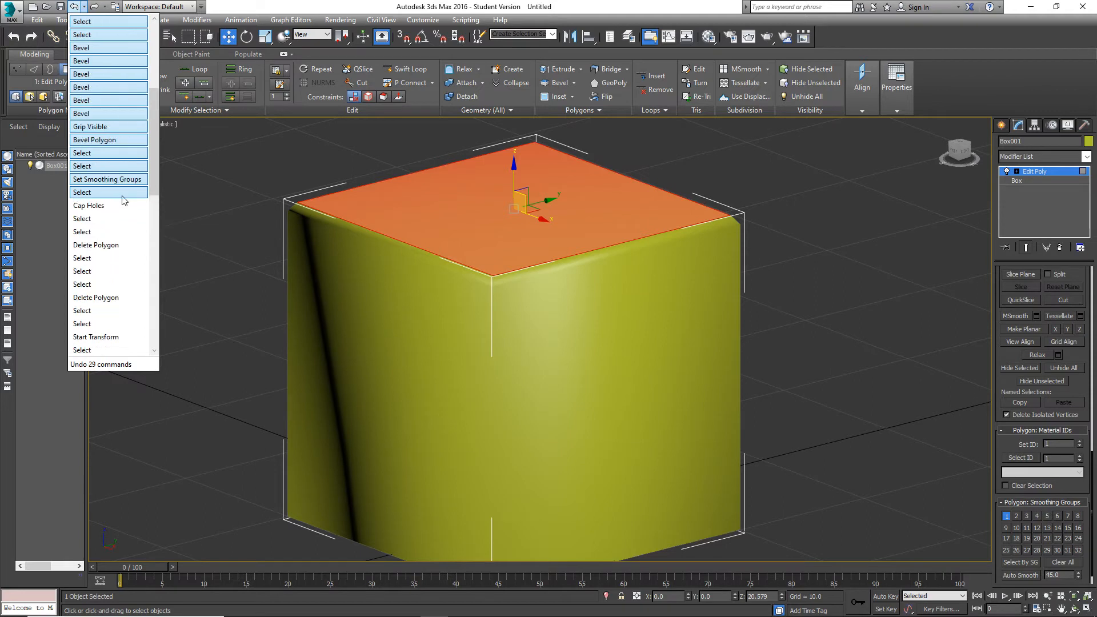
scroll(108, 153, up, 5)
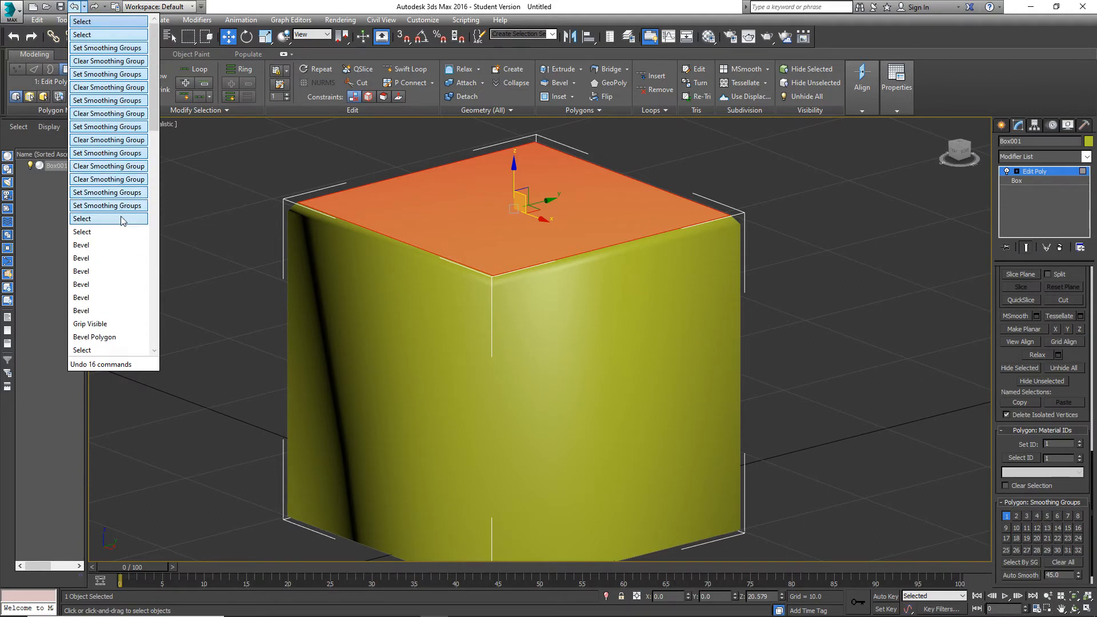
scroll(114, 295, down, 1)
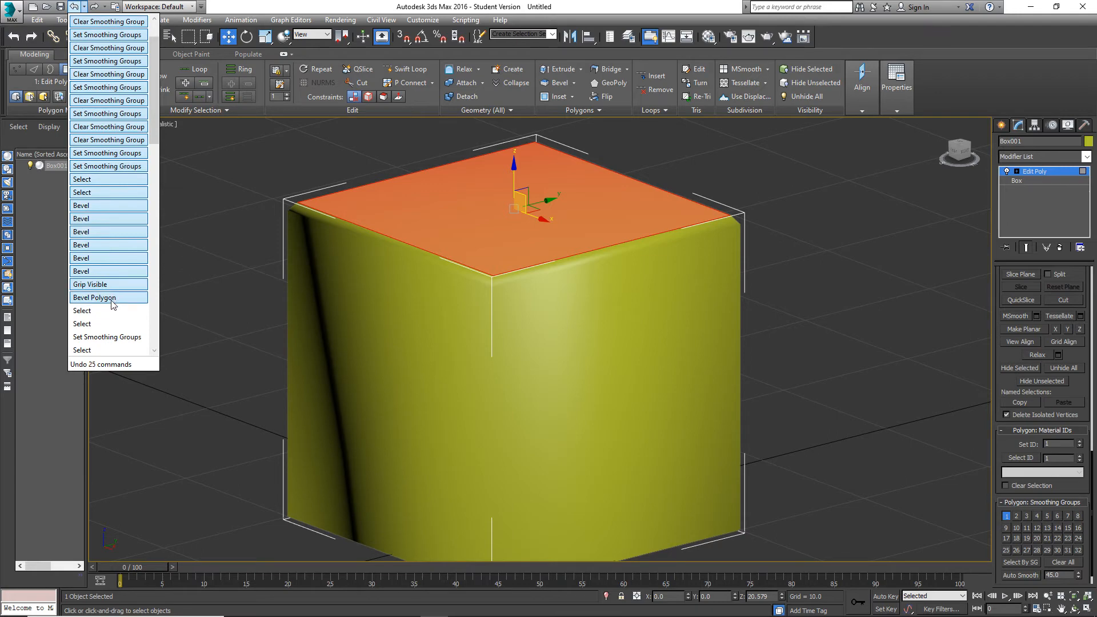
click(117, 298)
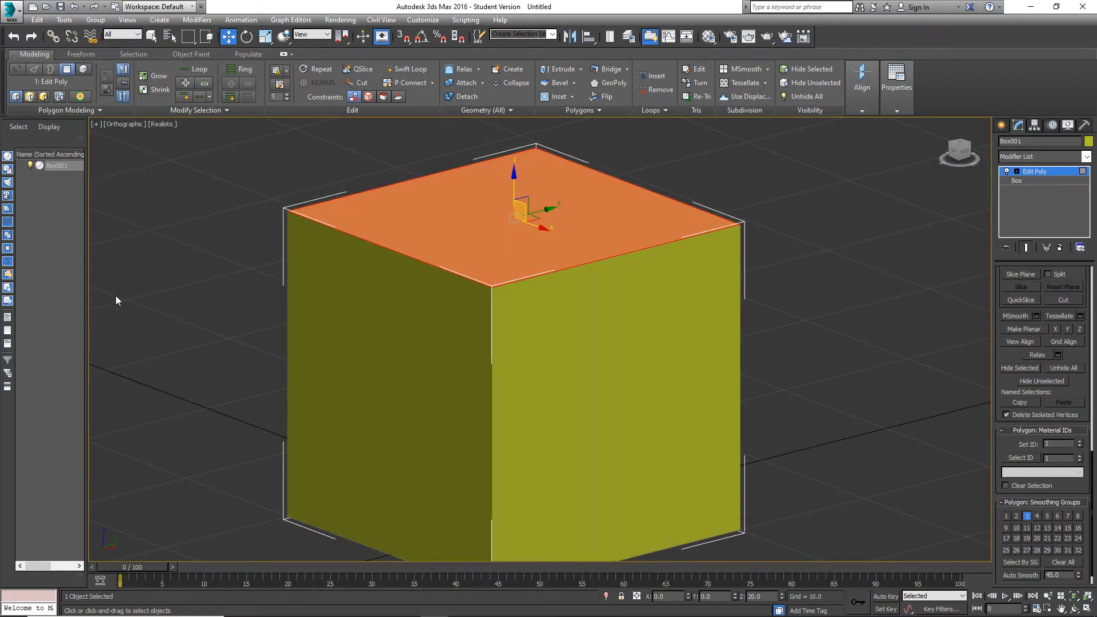
click(827, 300)
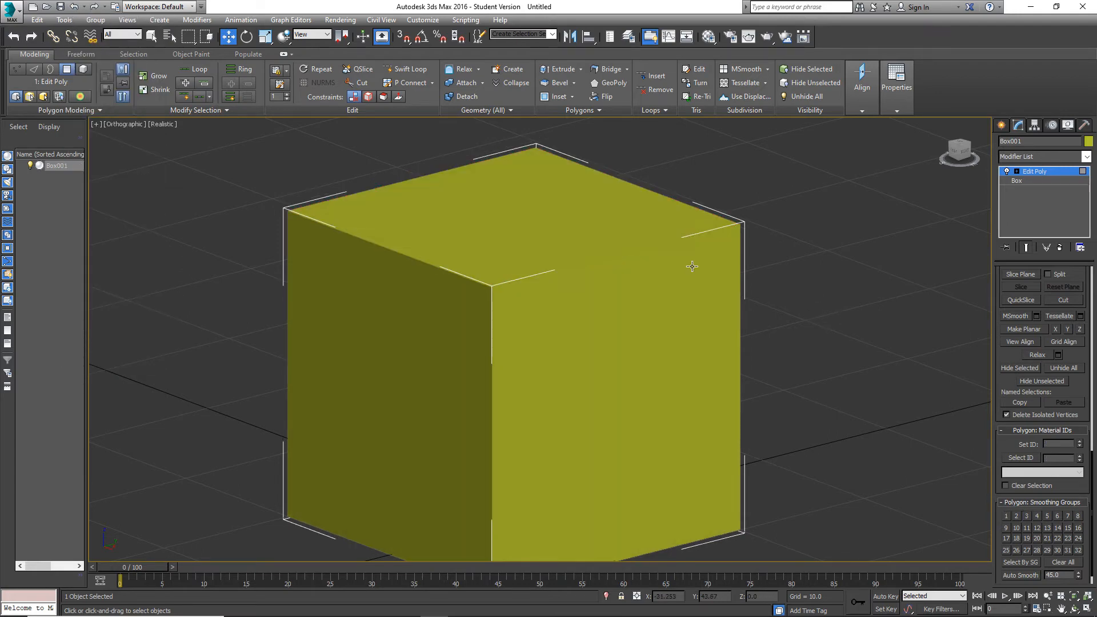
Select the cube's top polygon and preview an inset with an amount of 1.849.
scroll(1037, 368, up, 8)
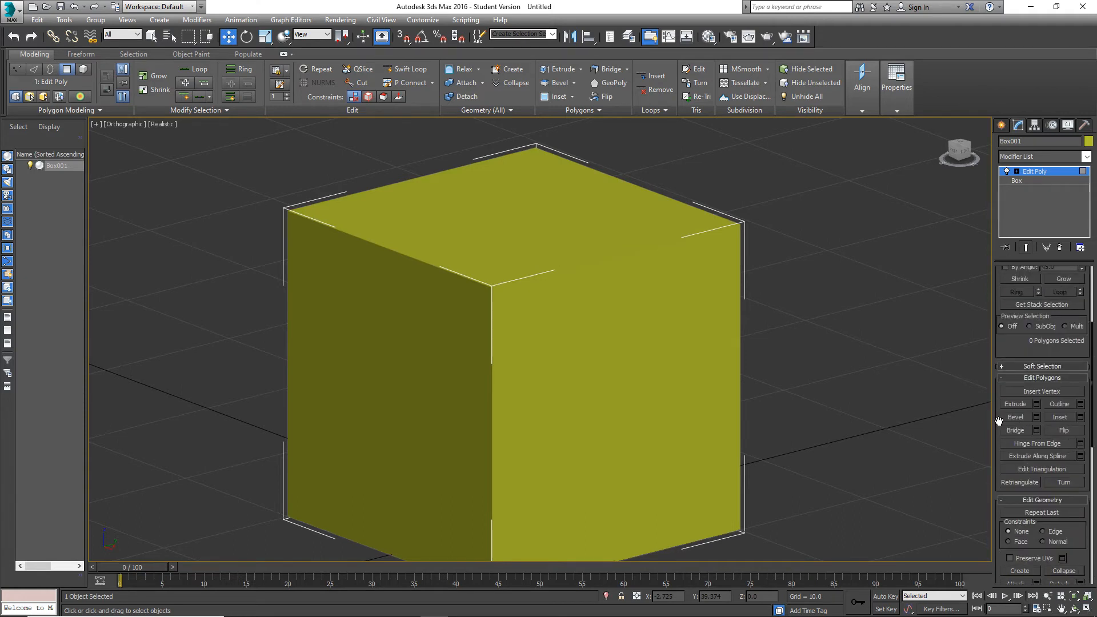
middle_drag(594, 226, 590, 275)
click(591, 274)
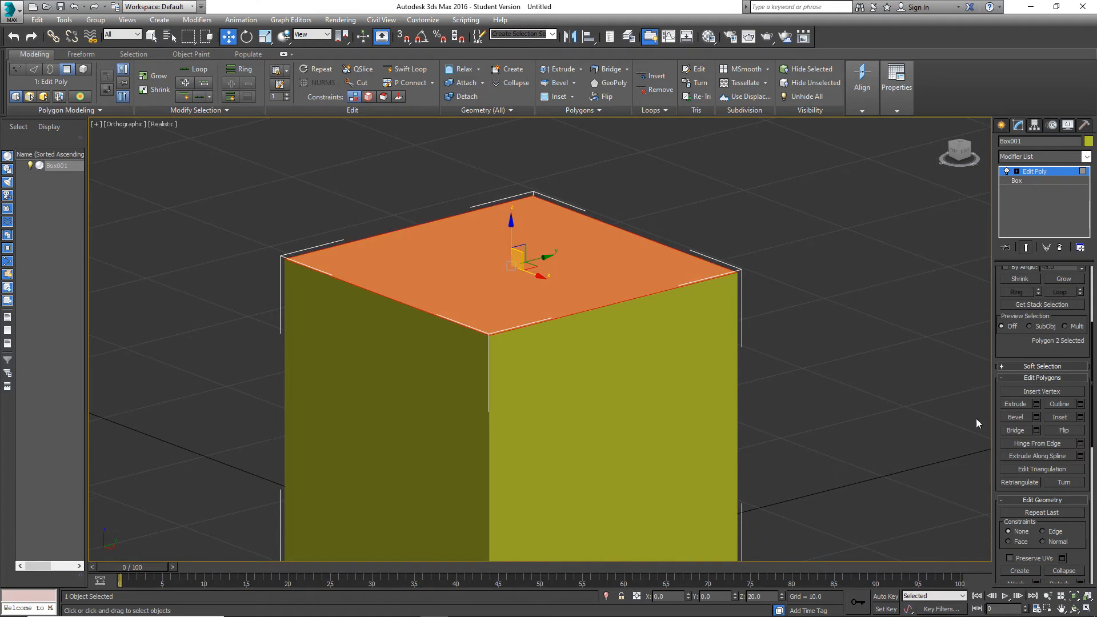
click(1081, 418)
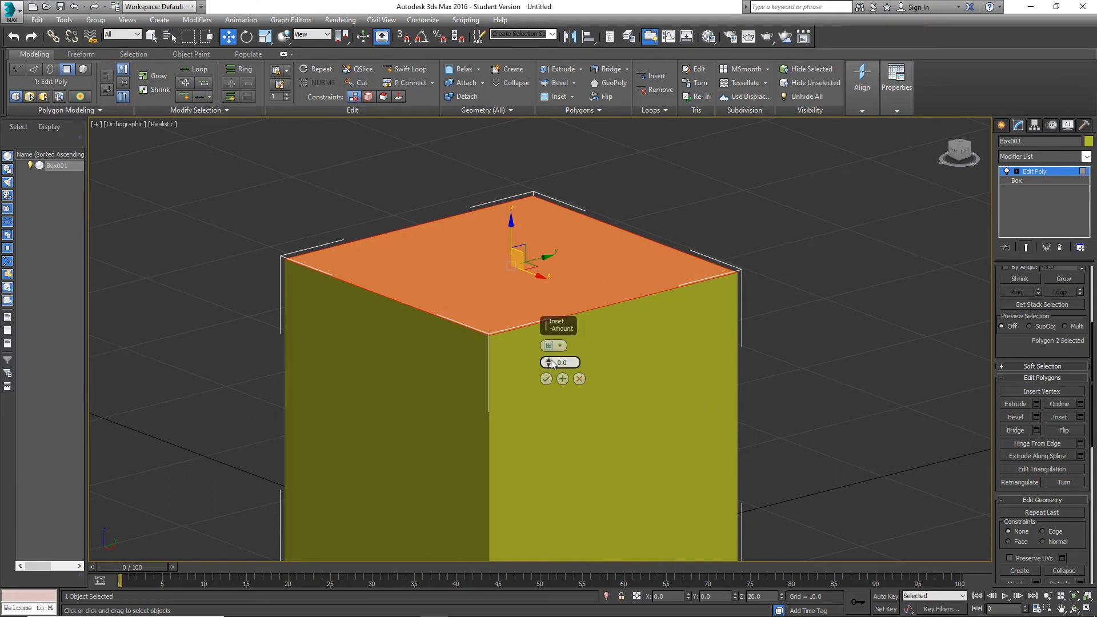
drag(550, 363, 551, 330)
alt+middle_drag(649, 290, 641, 311)
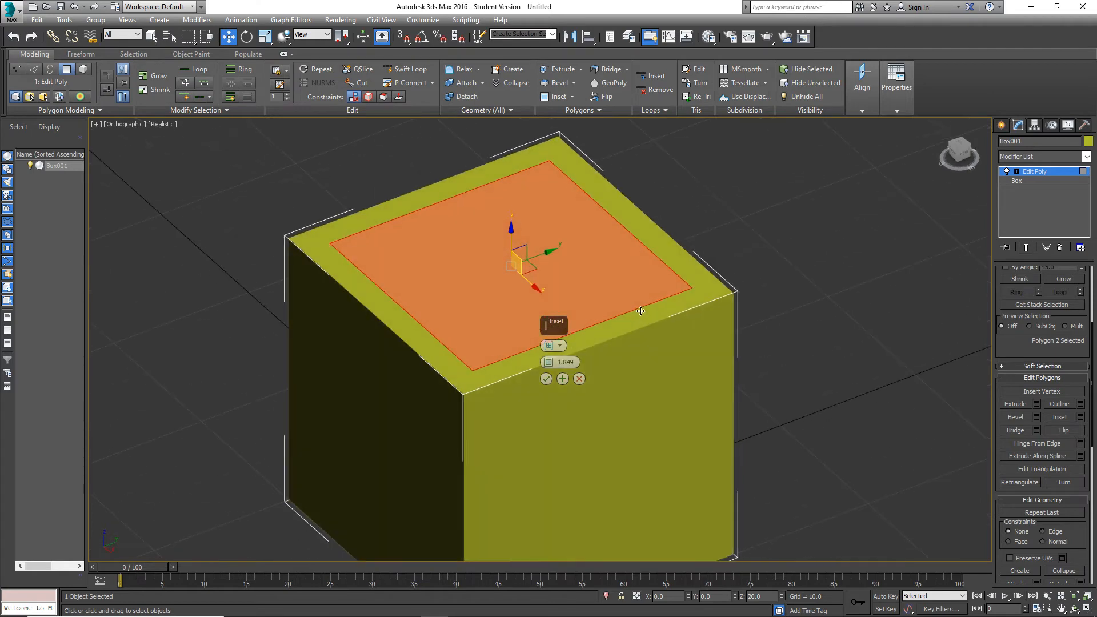
Show the edge lines on the shaded cube and examine the previewed inset.
key(F4)
mouse_move(693, 351)
alt+middle_down()
mouse_move(661, 340)
mouse_move(685, 338)
alt+middle_up()
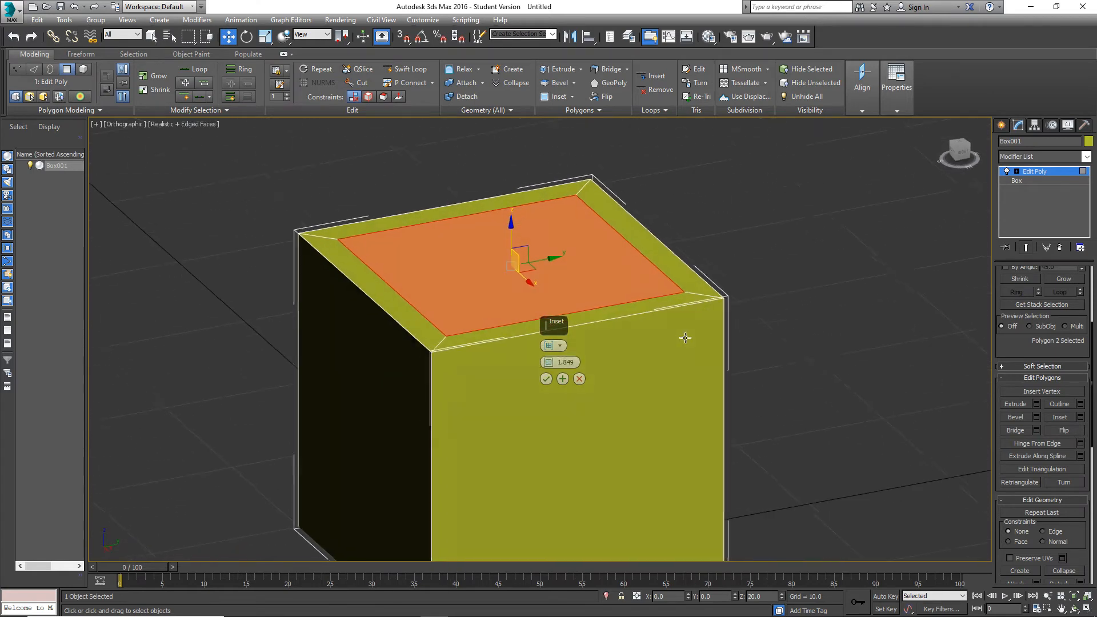
scroll(654, 307, up, 2)
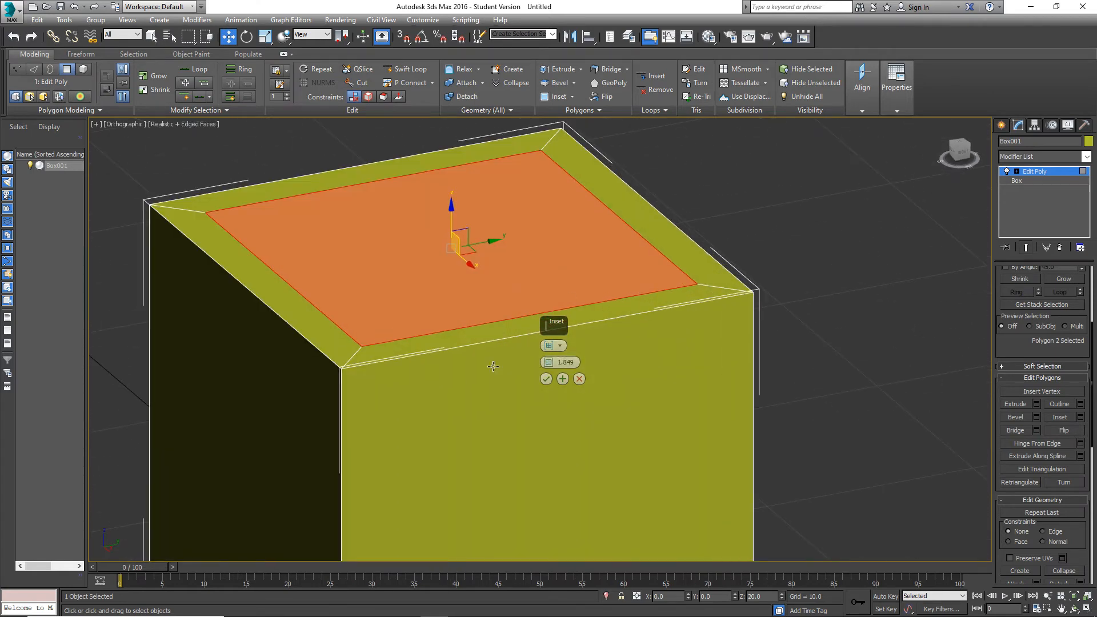
Inset the cube's top polygon by 2.05 and undo the inset.
drag(550, 365, 620, 595)
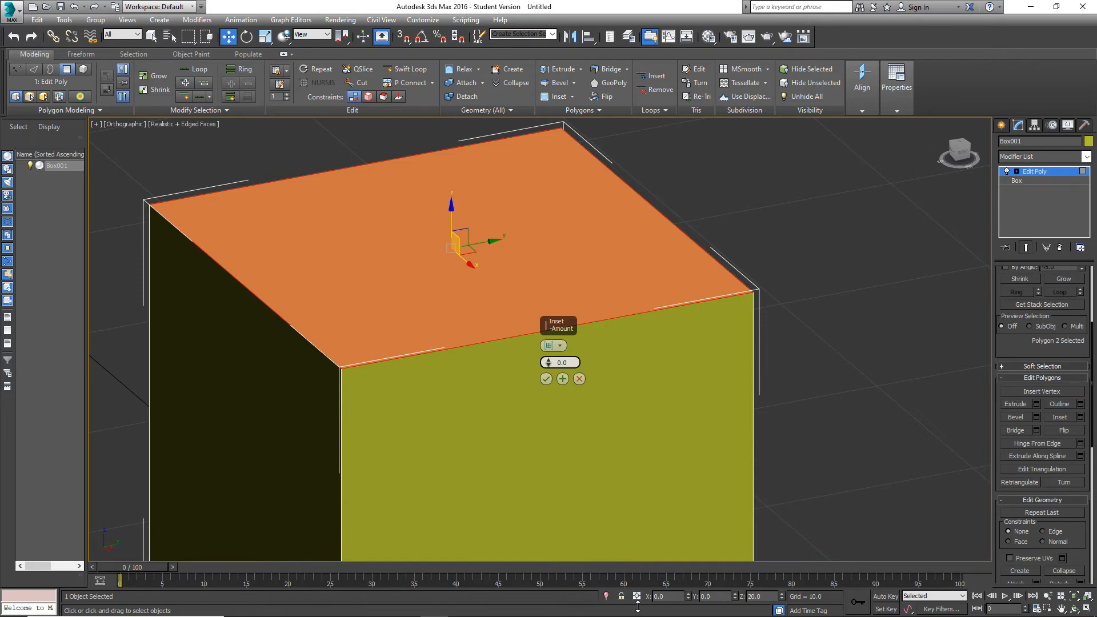
drag(637, 611, 555, 453)
drag(556, 426, 582, 362)
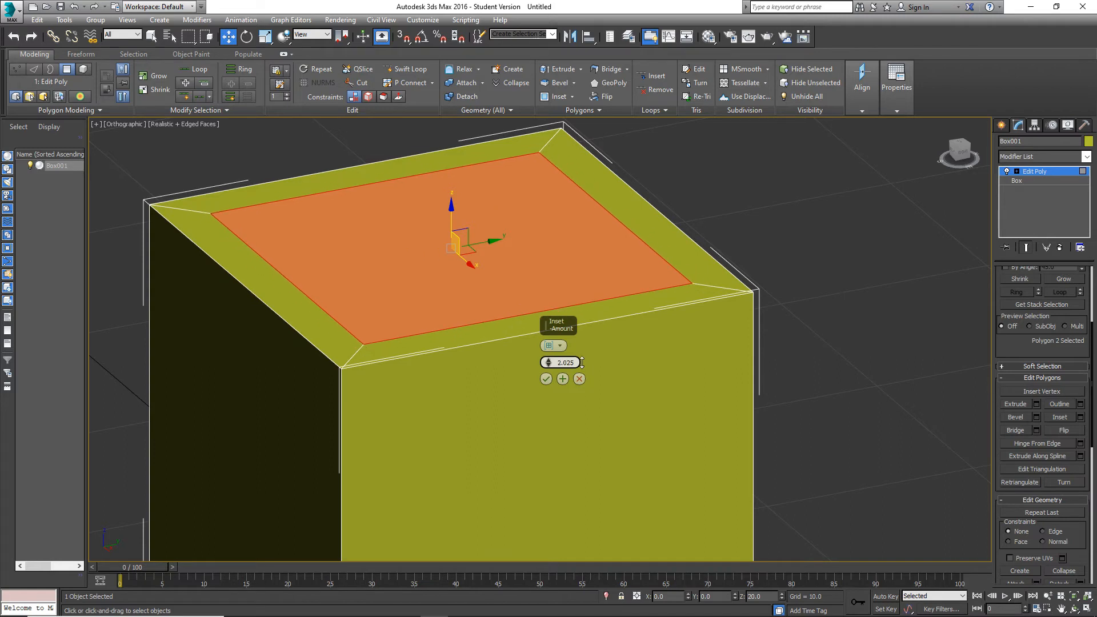
drag(582, 362, 582, 361)
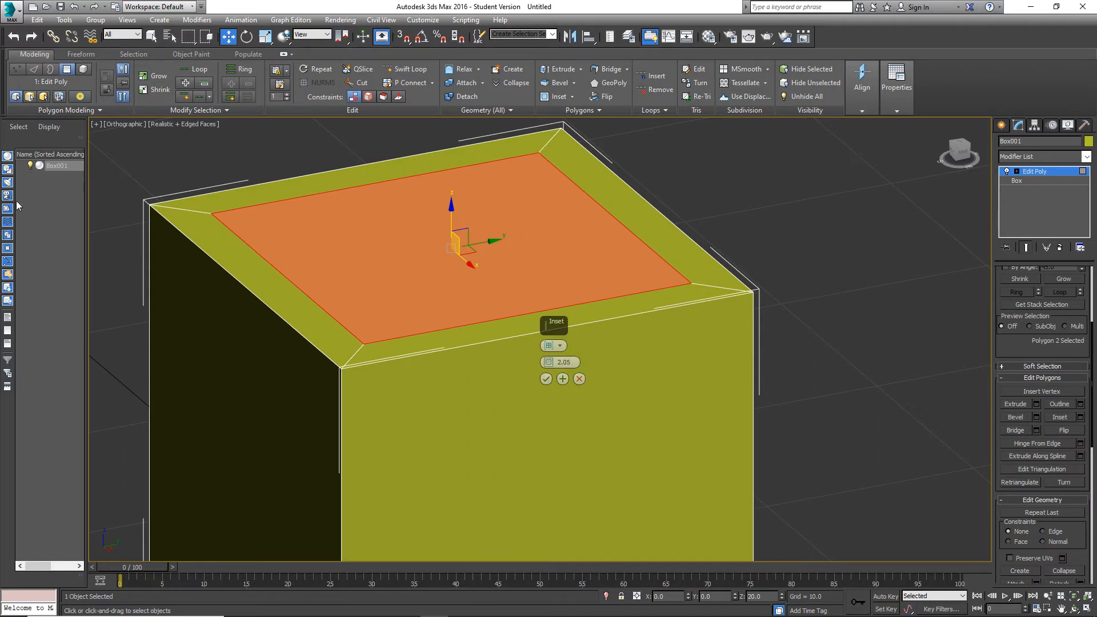
click(546, 379)
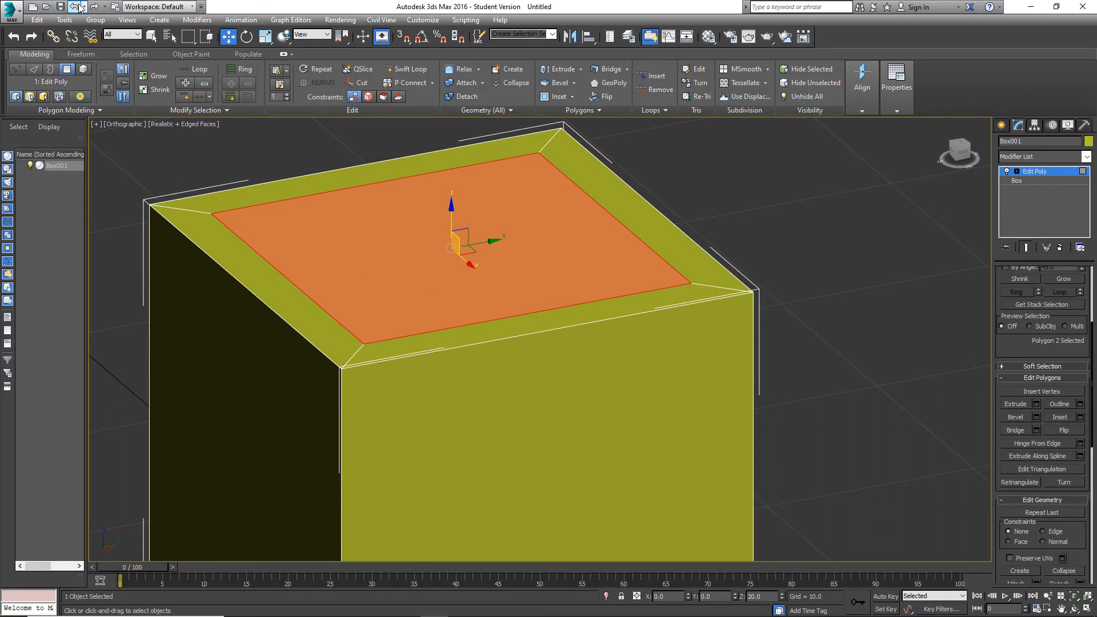
click(78, 7)
click(78, 6)
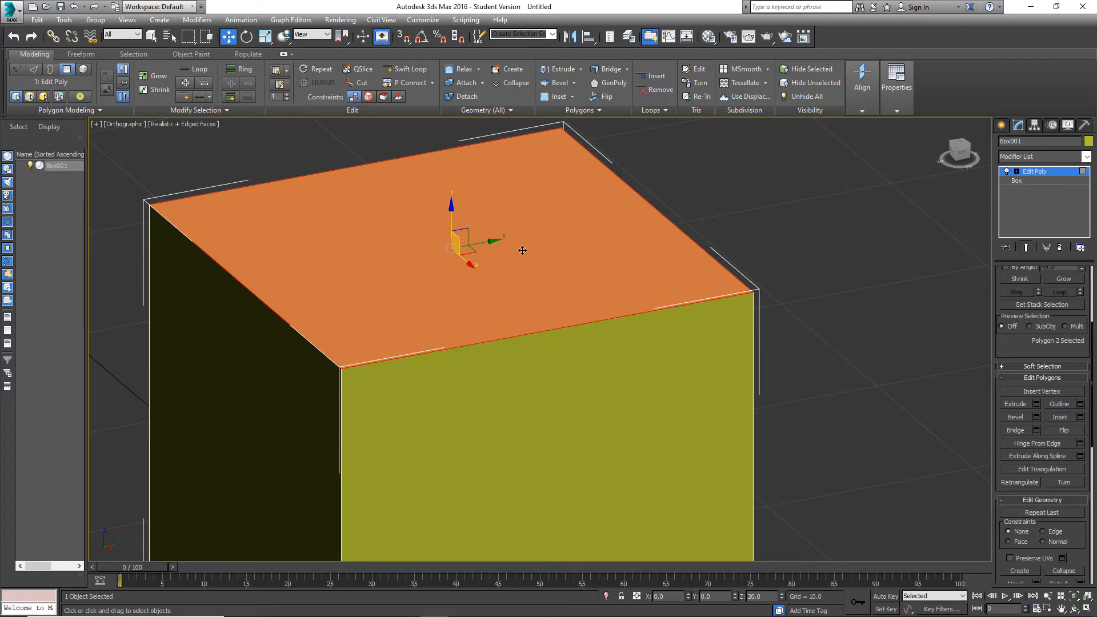
Switch to edge selection and select all four edges around the cube's top face.
scroll(1053, 400, up, 5)
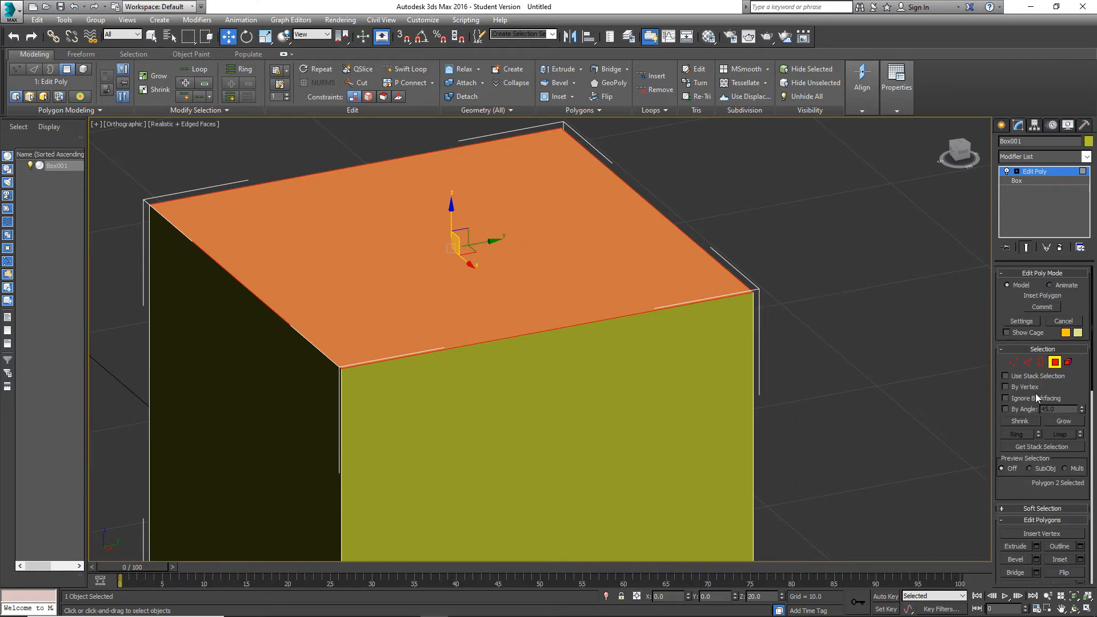
click(1030, 362)
click(729, 298)
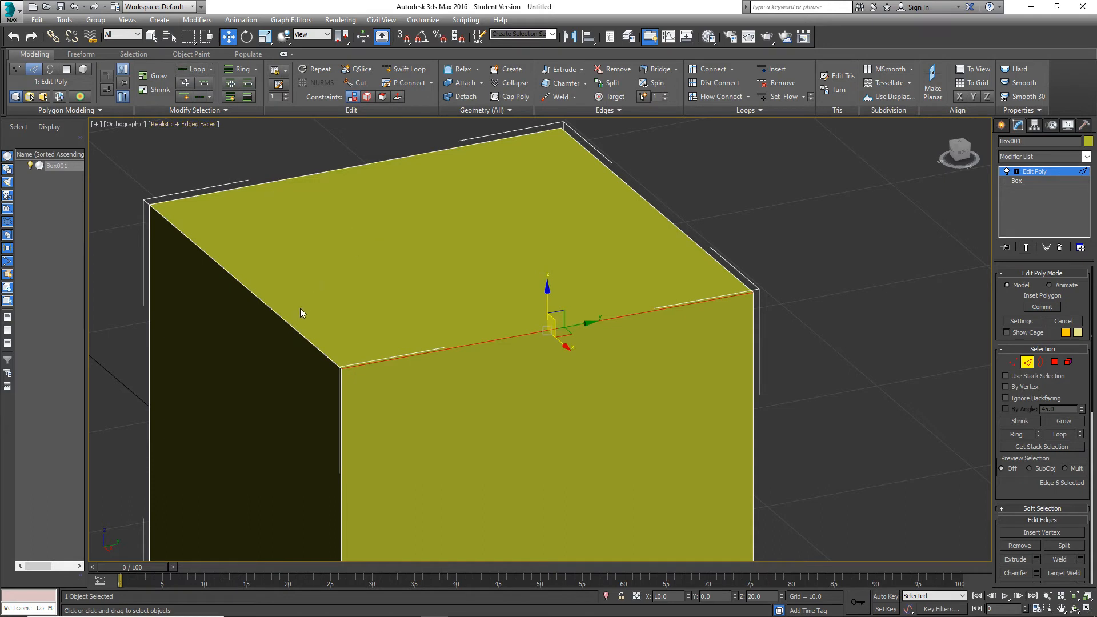
ctrl+click(286, 319)
ctrl+click(335, 169)
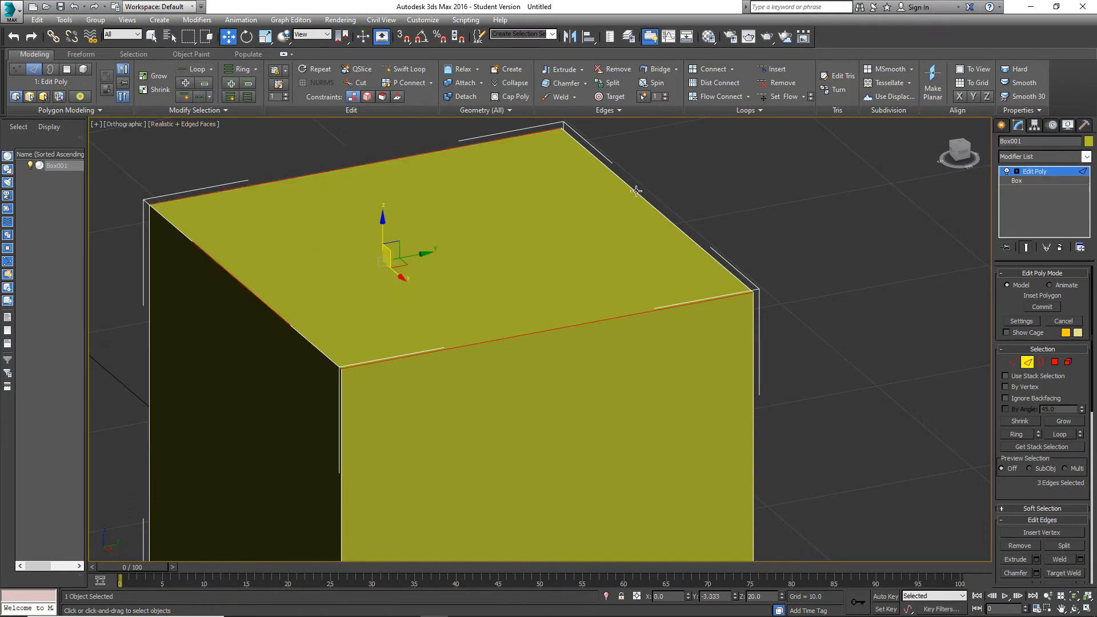
ctrl+click(636, 191)
Preview a chamfer on the four top edges with an amount of 0.884 and inspect the front corner.
scroll(1050, 503, down, 3)
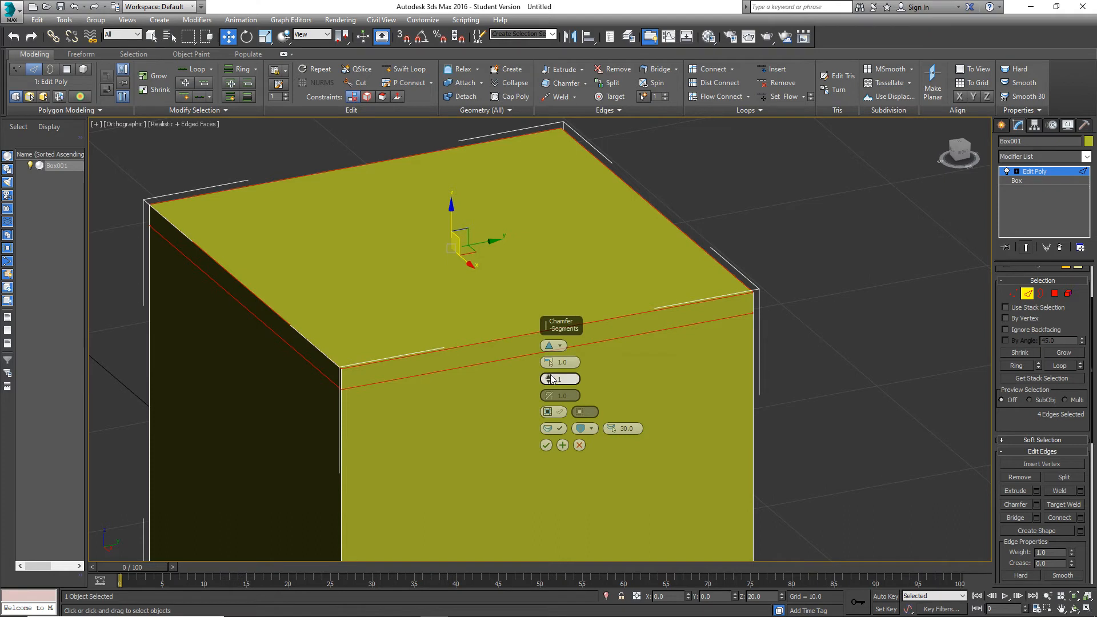
click(548, 361)
drag(549, 365, 551, 368)
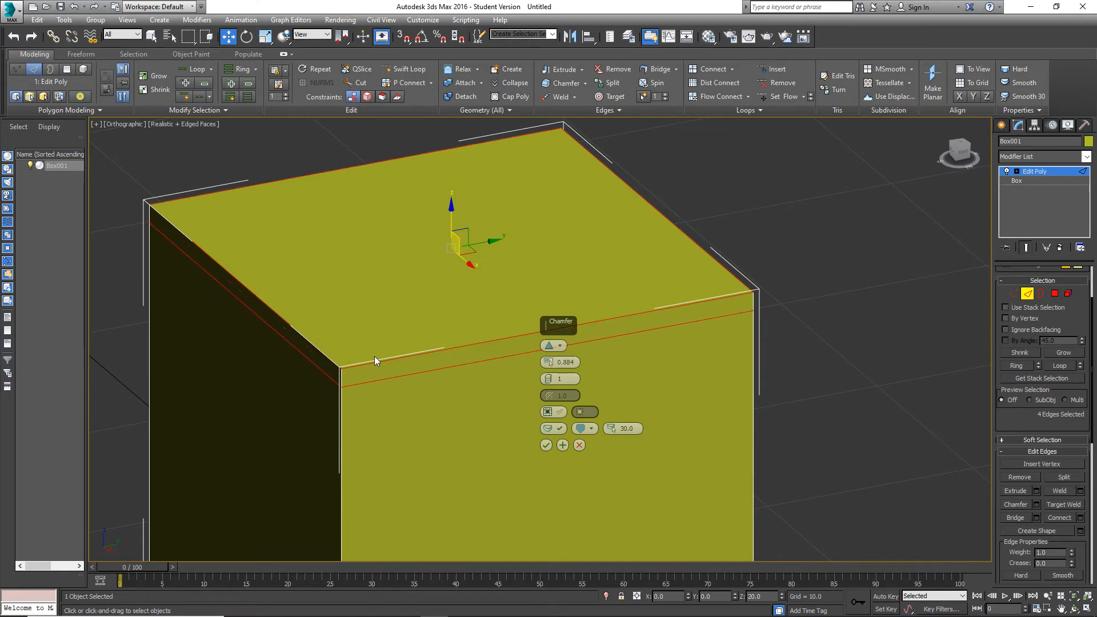
alt+middle_drag(368, 378, 338, 384)
scroll(217, 355, up, 3)
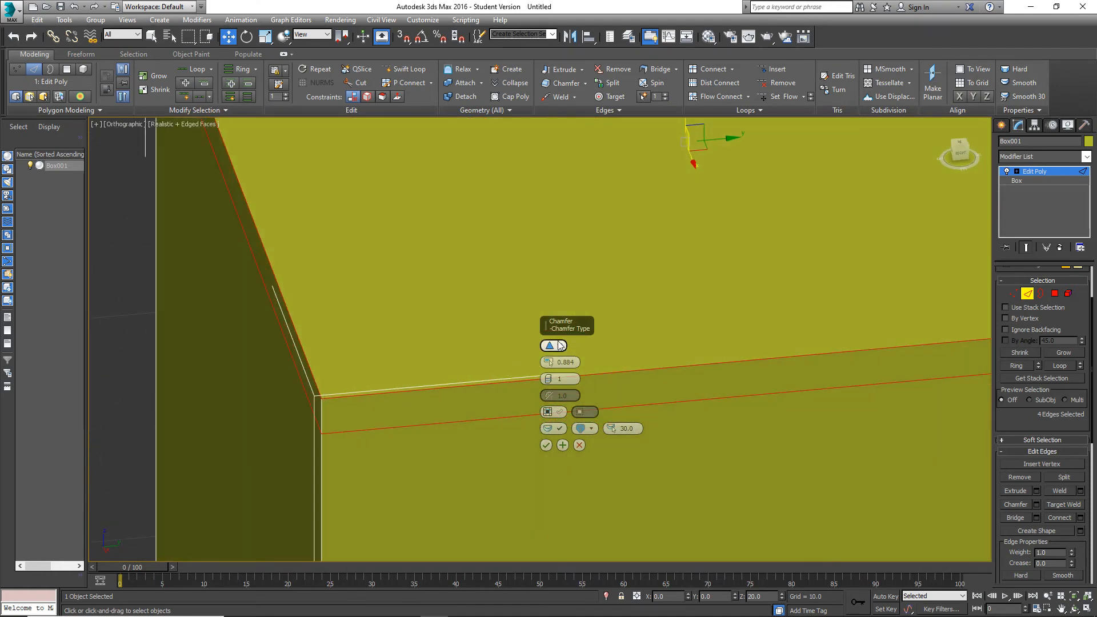
Try the quad chamfer type on the four top edges with an amount of 2.959 and cancel the chamfer.
click(550, 345)
alt+middle_drag(331, 406, 352, 392)
drag(548, 362, 390, 266)
scroll(390, 266, down, 10)
alt+middle_drag(339, 265, 382, 274)
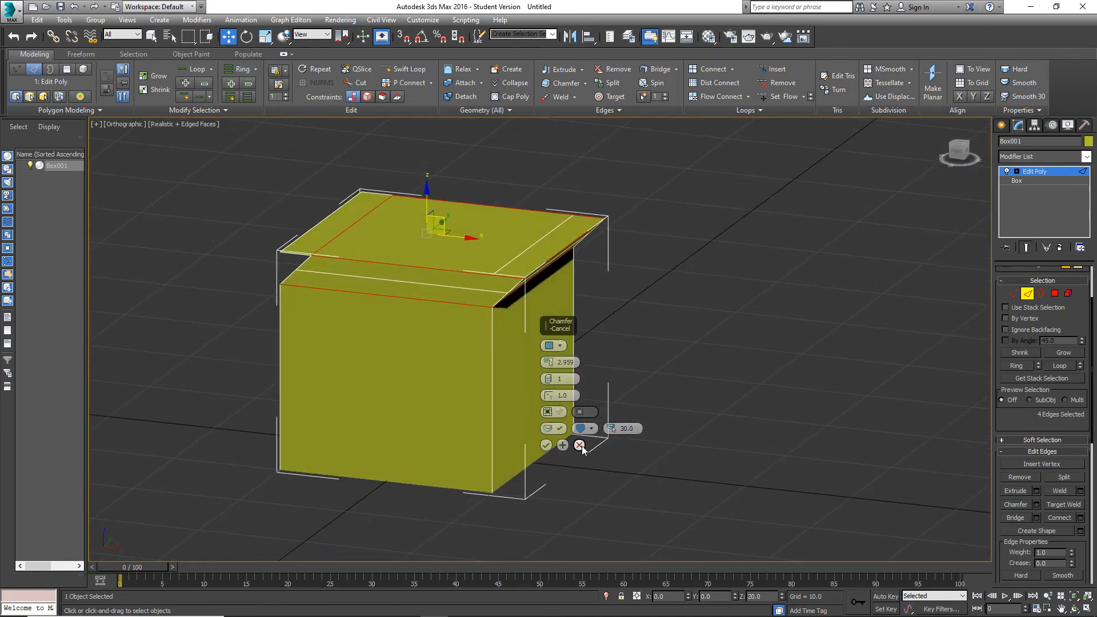
click(579, 445)
alt+middle_drag(650, 318, 618, 318)
scroll(406, 241, up, 6)
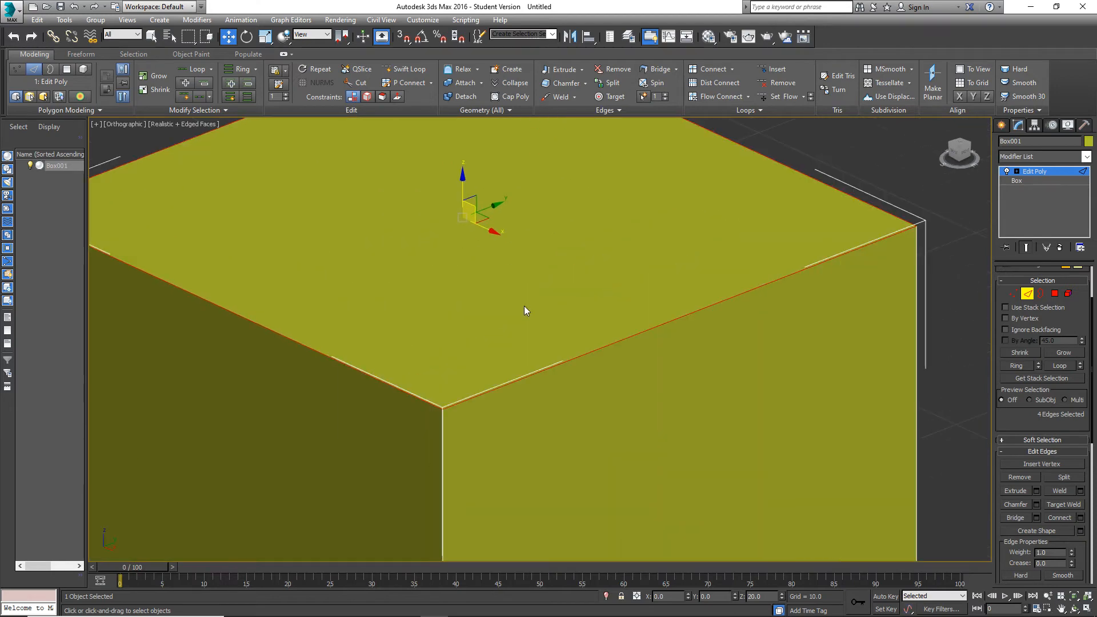
Switch to polygon selection and inset the cube's top polygon by 5.13.
scroll(583, 348, down, 3)
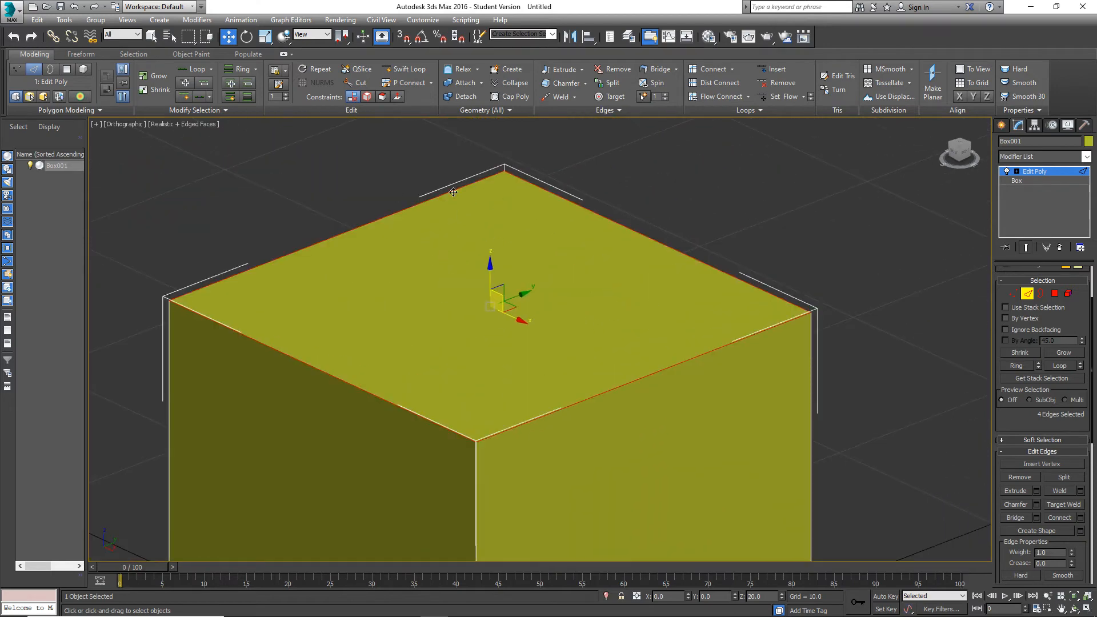
click(1055, 293)
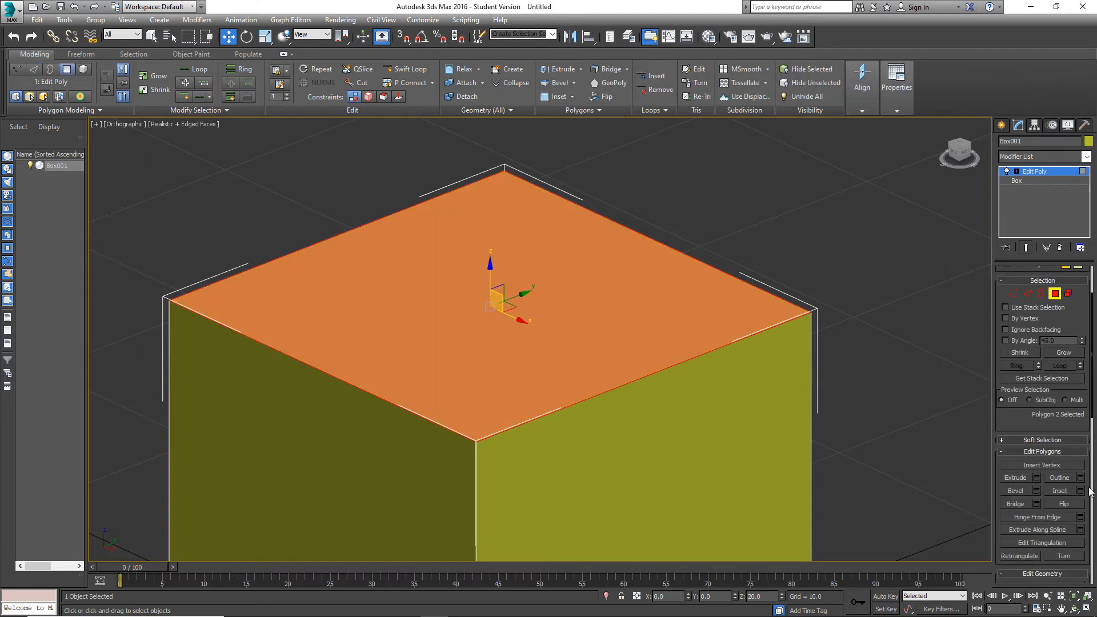
click(1080, 491)
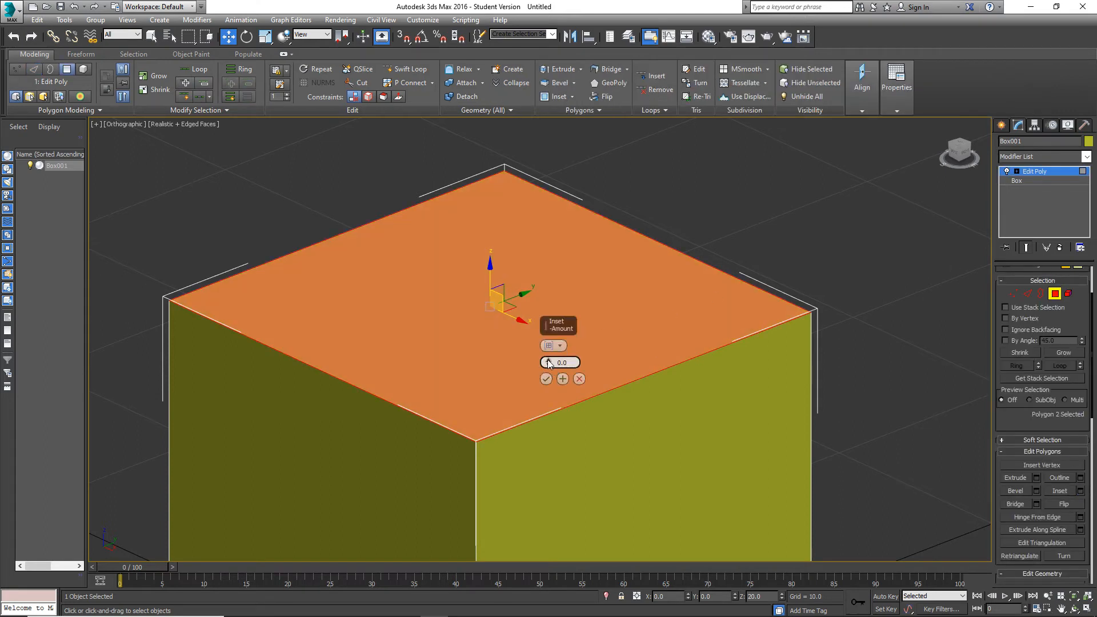
drag(548, 364, 546, 243)
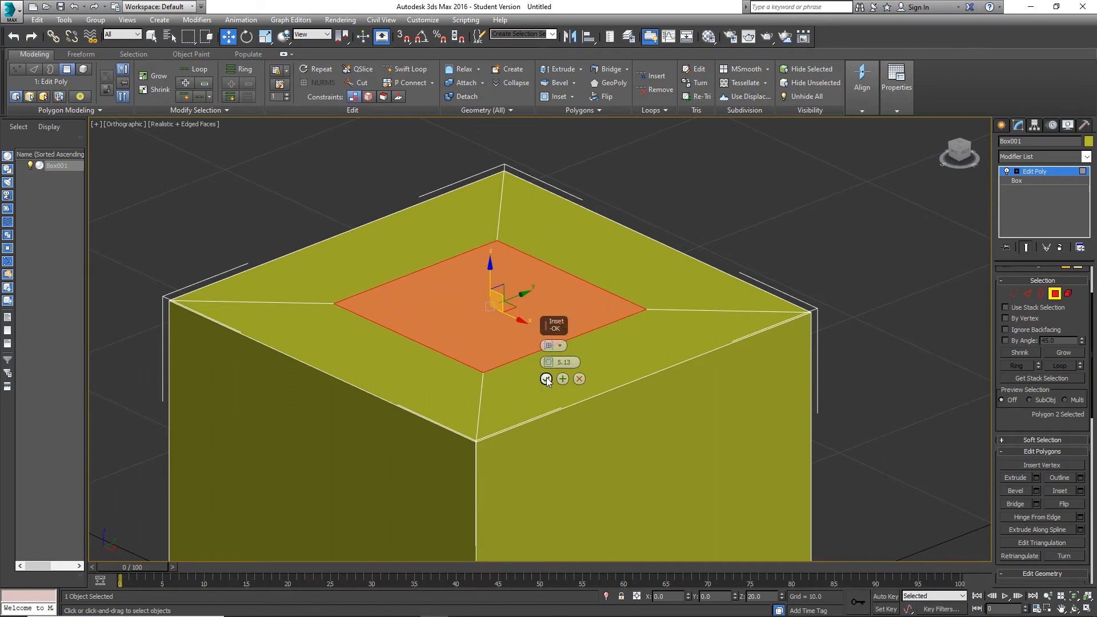
click(546, 379)
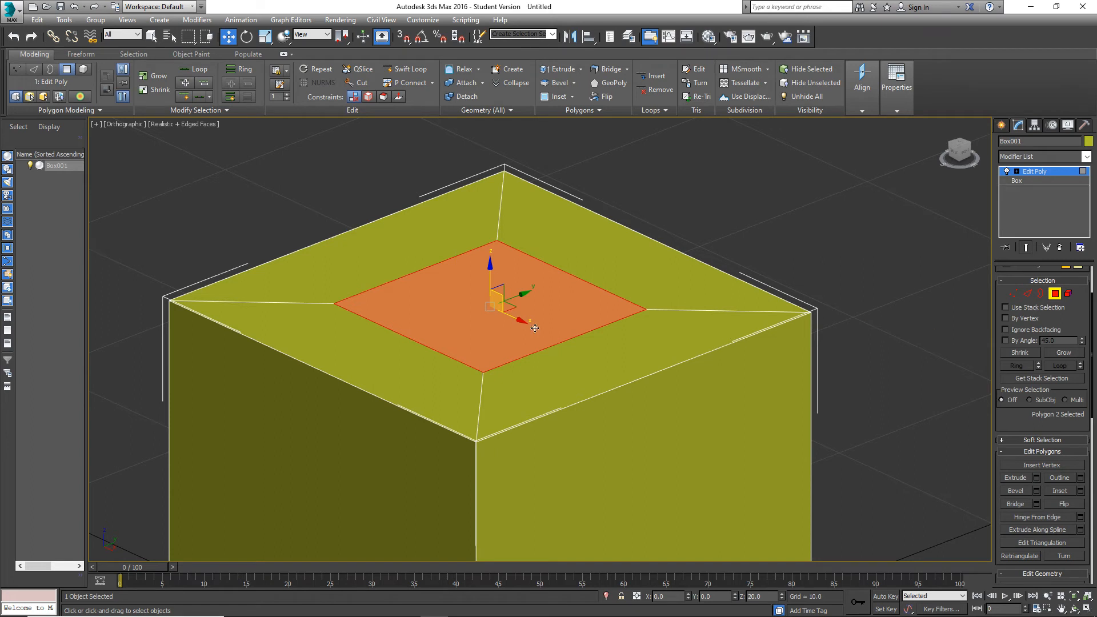
Clear the polygon selection, switch to edge selection and select the loop of four outer edges around the cube's top.
click(947, 341)
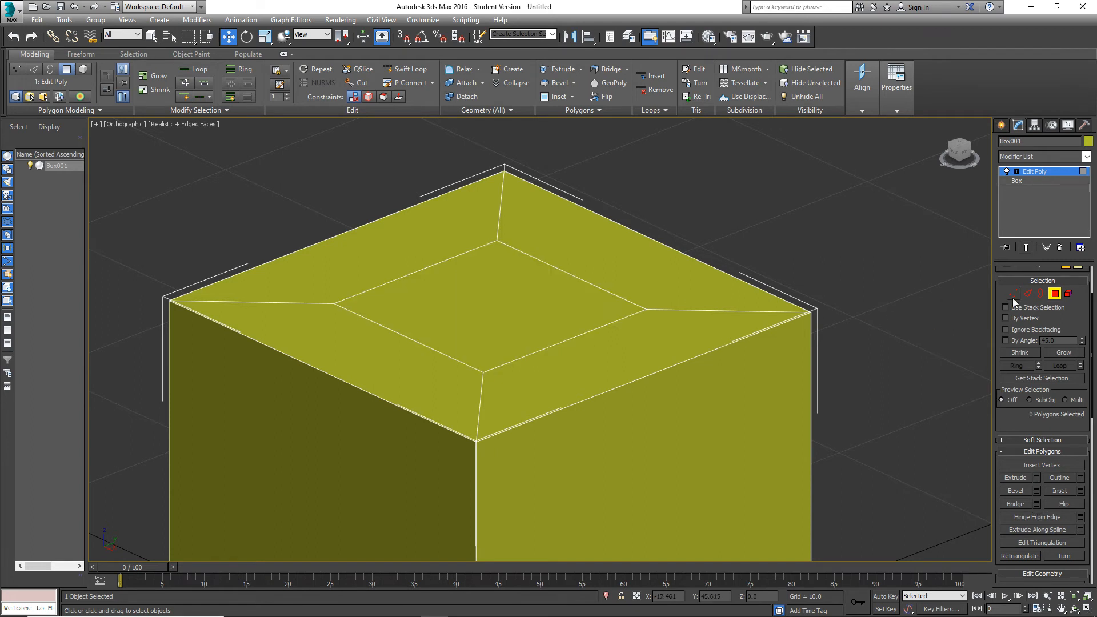
click(1029, 294)
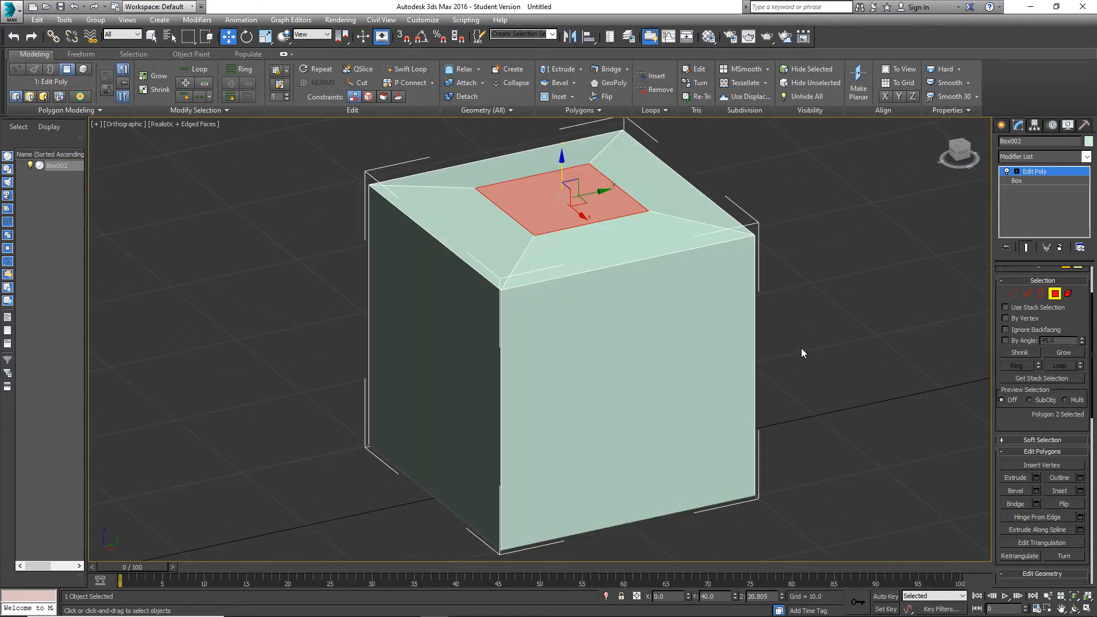
click(1028, 293)
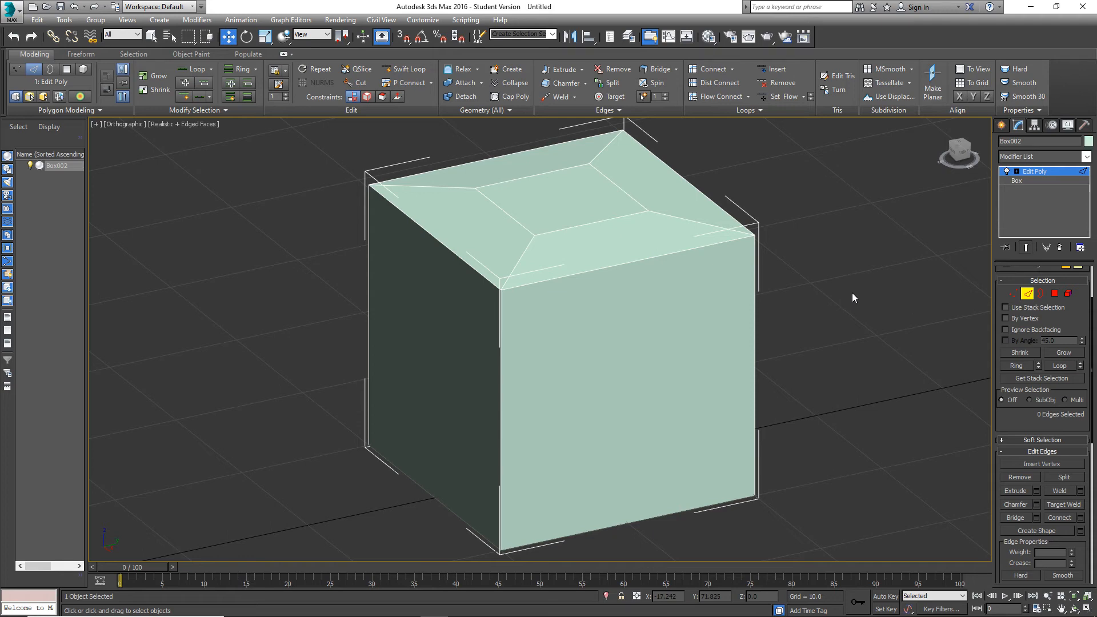
click(677, 252)
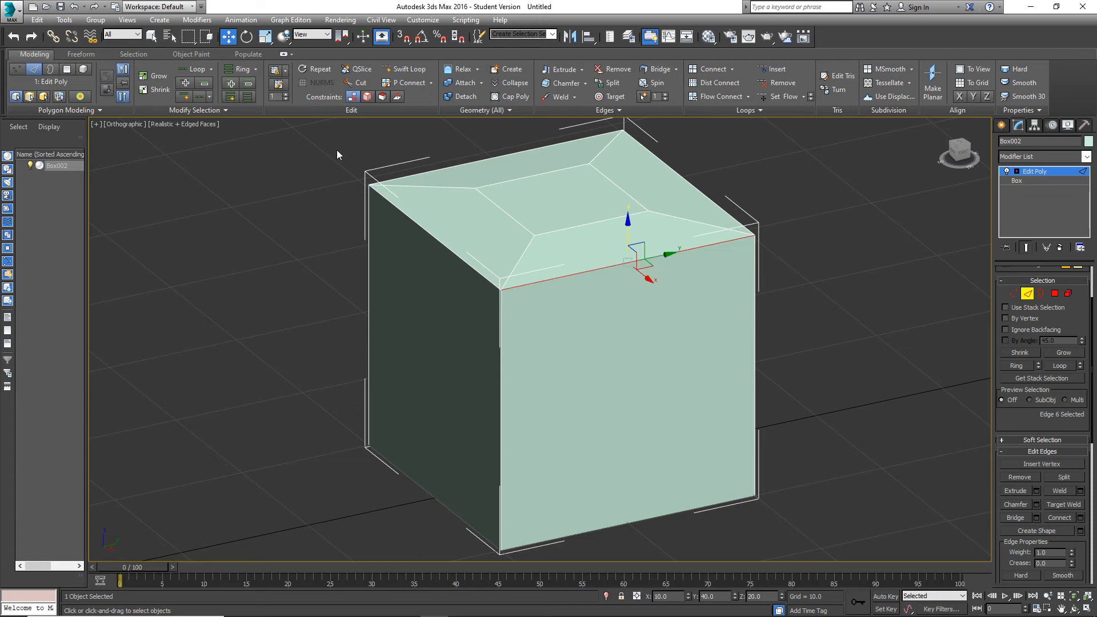
click(191, 67)
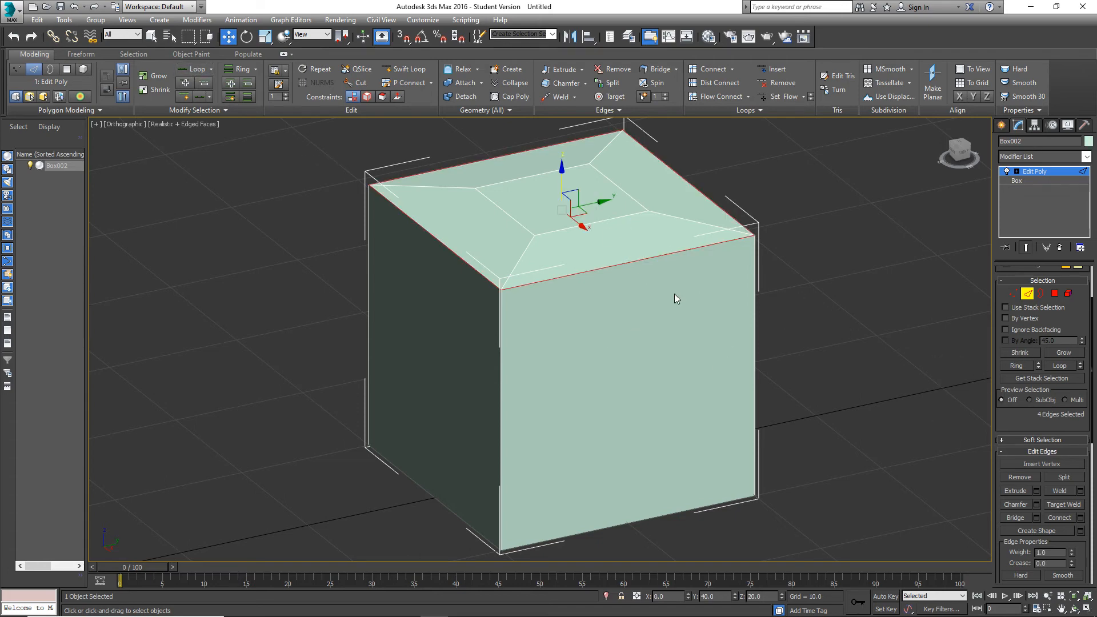
Preview a chamfer with an amount of 1.0 on the four outer top edges and cancel it.
click(1037, 504)
scroll(721, 276, up, 2)
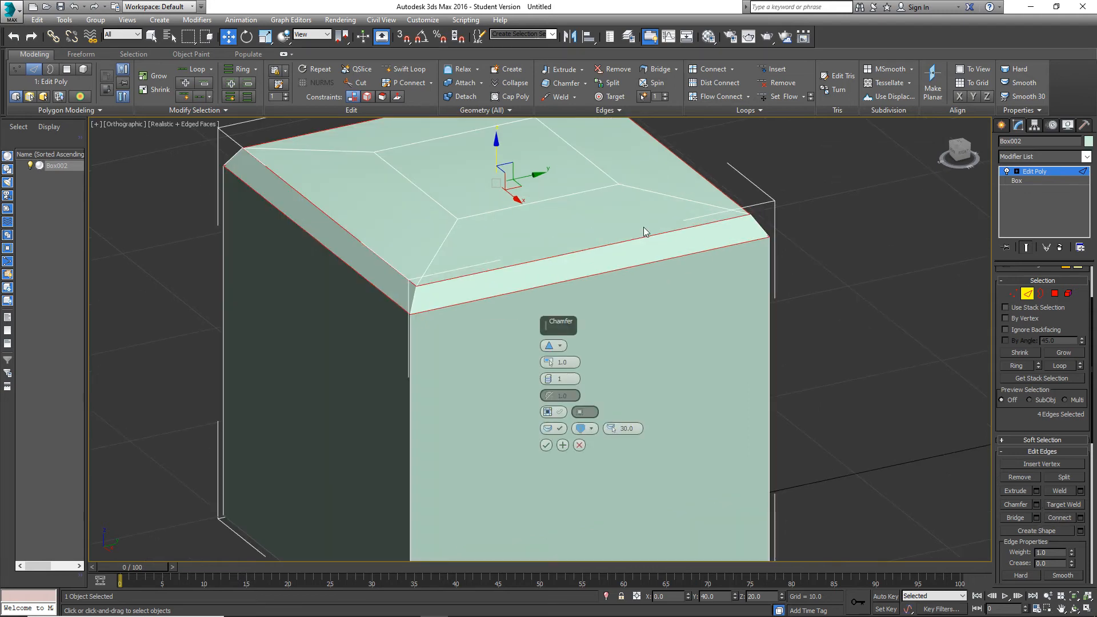
middle_drag(643, 227, 694, 277)
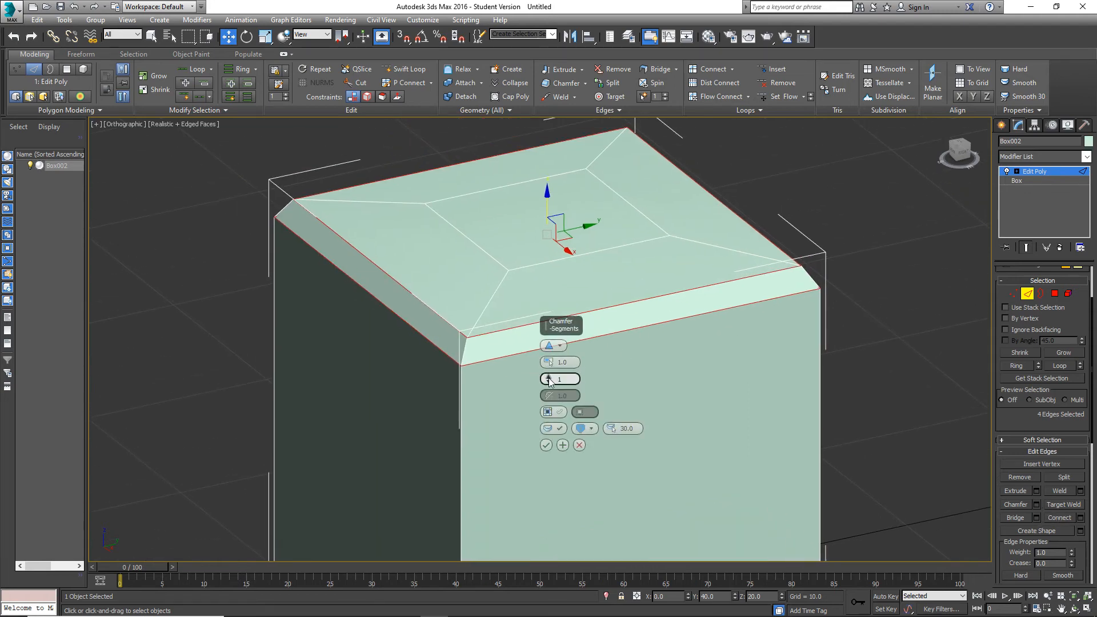
click(579, 445)
scroll(639, 332, down, 4)
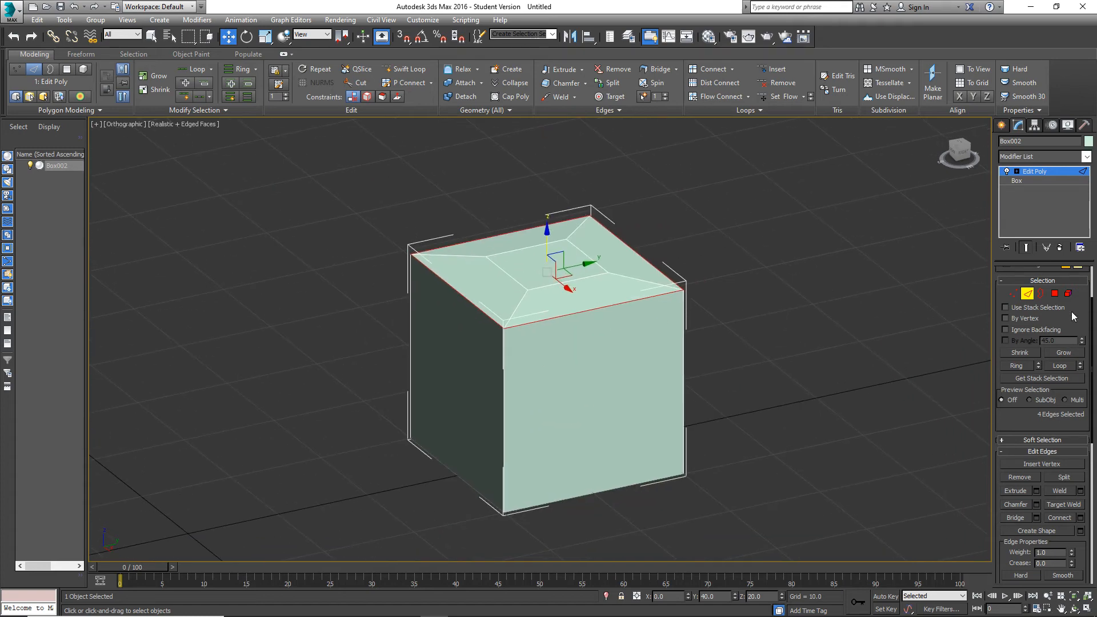
Switch to polygon selection and lower the inset top polygon along Z to a height of about 20.3.
alt+middle_drag(615, 291, 546, 274)
scroll(543, 265, up, 5)
click(1055, 293)
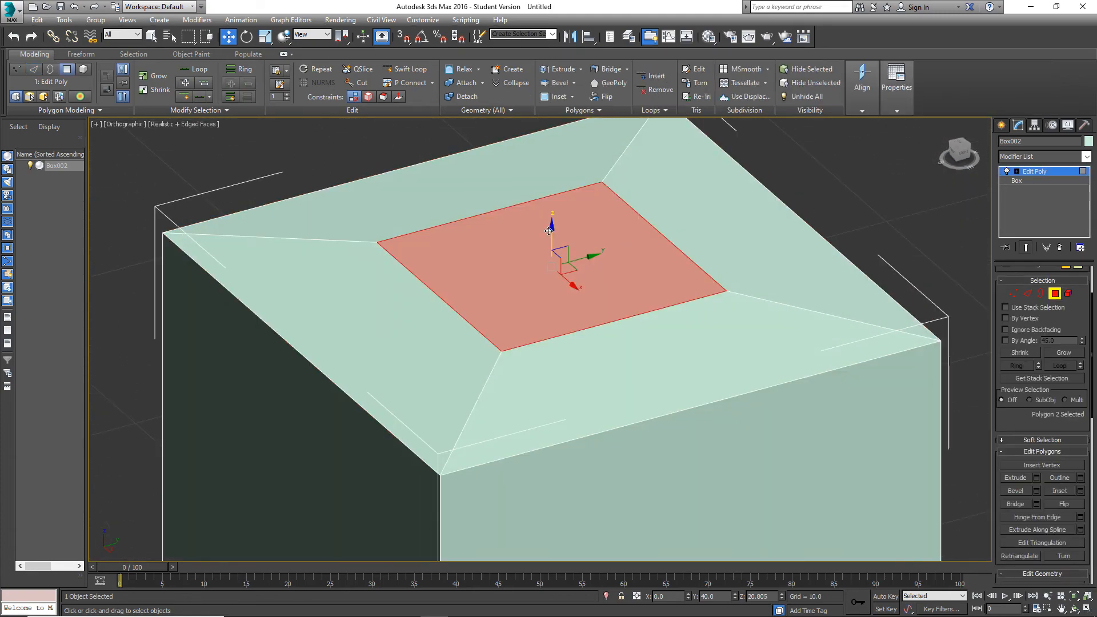
alt+middle_drag(550, 231, 601, 264)
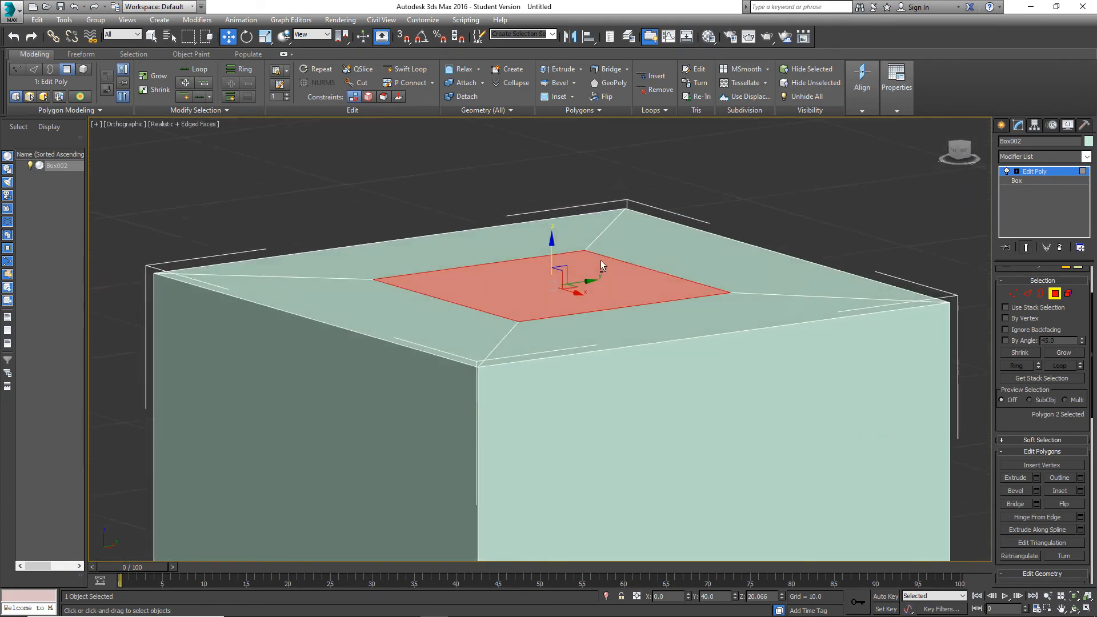
scroll(601, 264, down, 5)
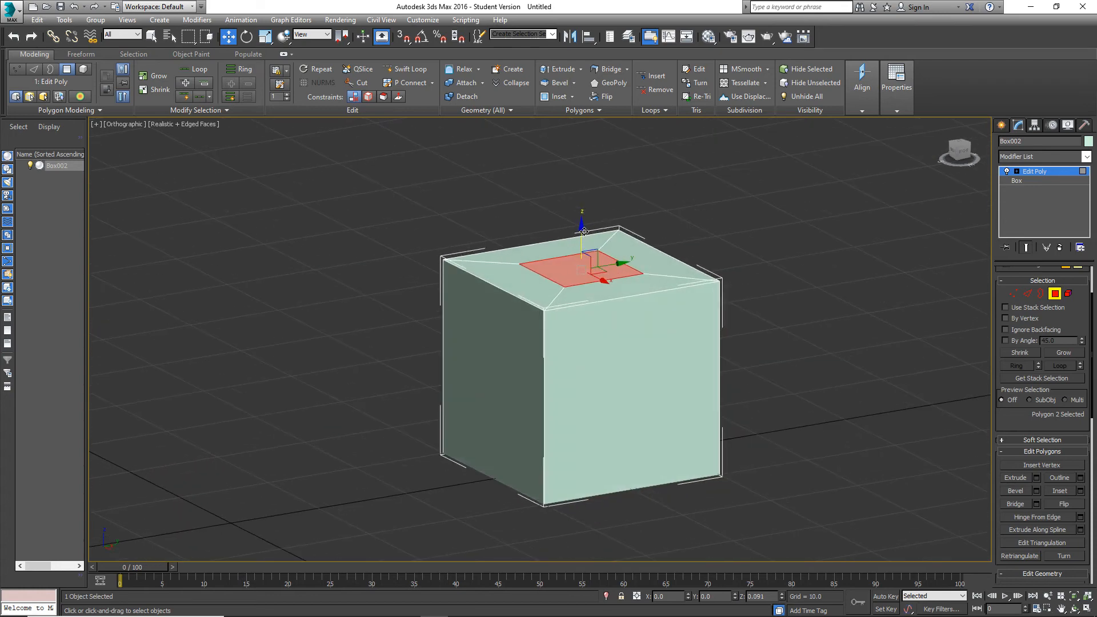
drag(584, 232, 583, 229)
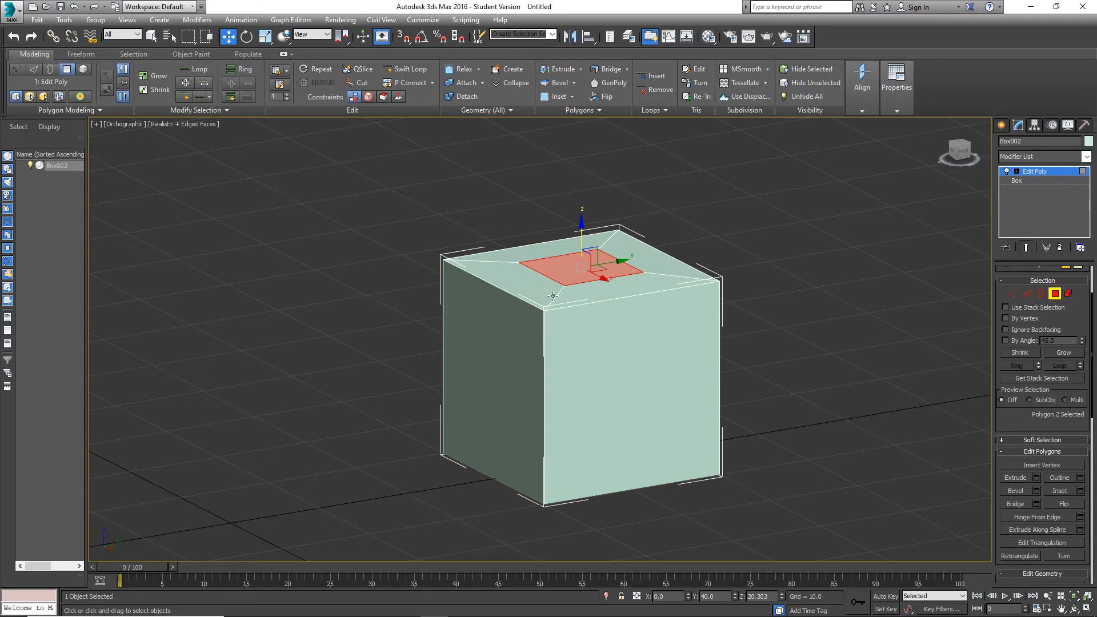
scroll(534, 321, up, 5)
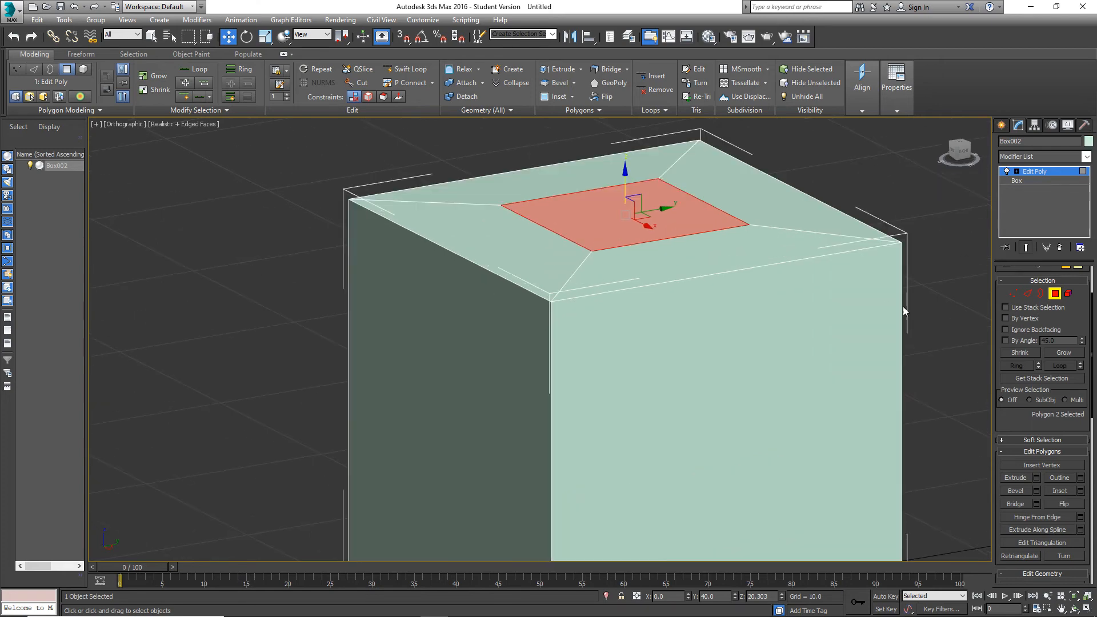
Return to edge selection and reselect the four outer top edges as a loop from the cube's side edge.
click(1028, 294)
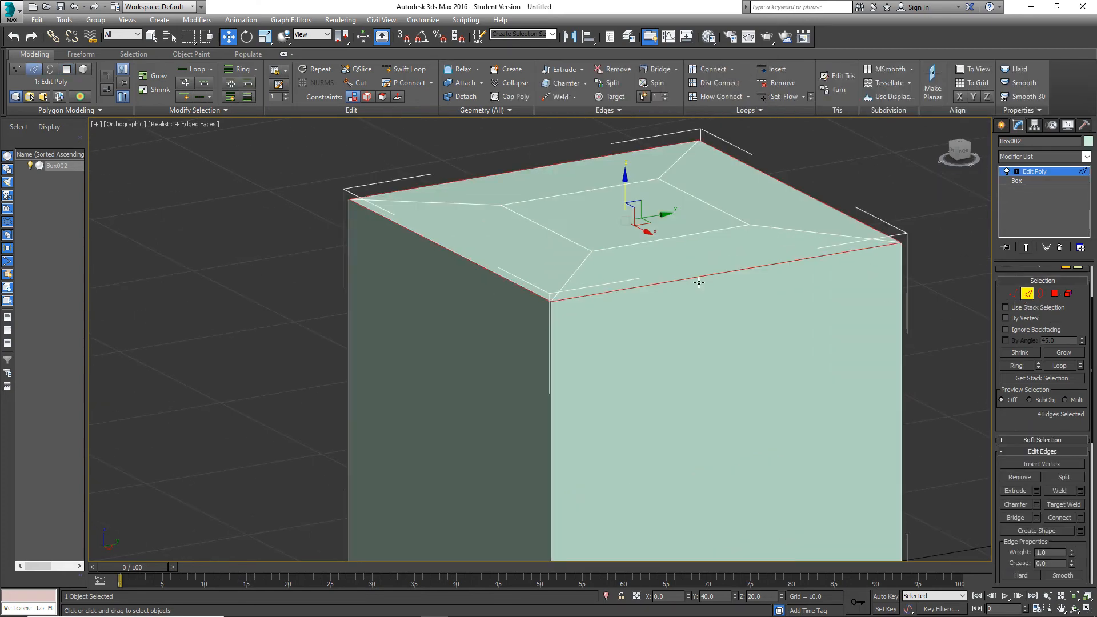
alt+middle_drag(652, 281, 649, 293)
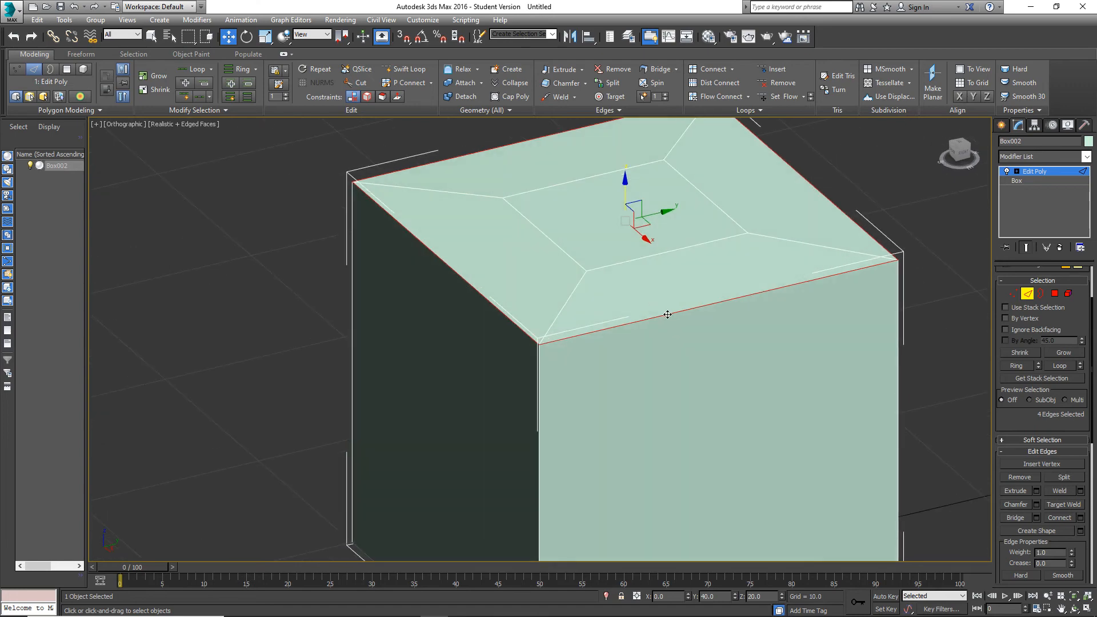
click(411, 232)
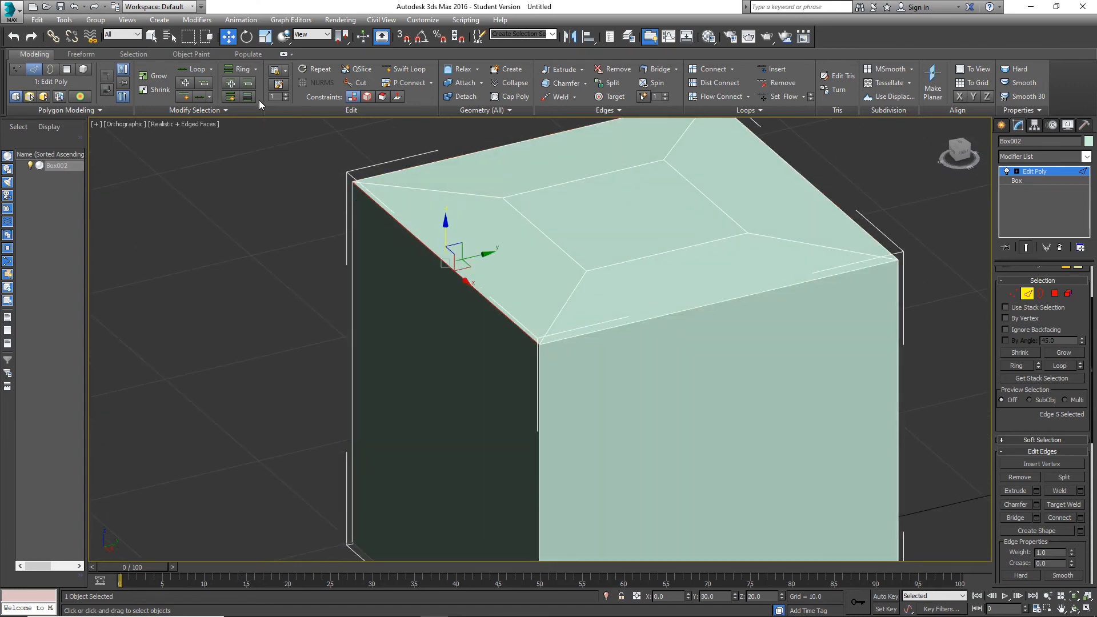
click(194, 69)
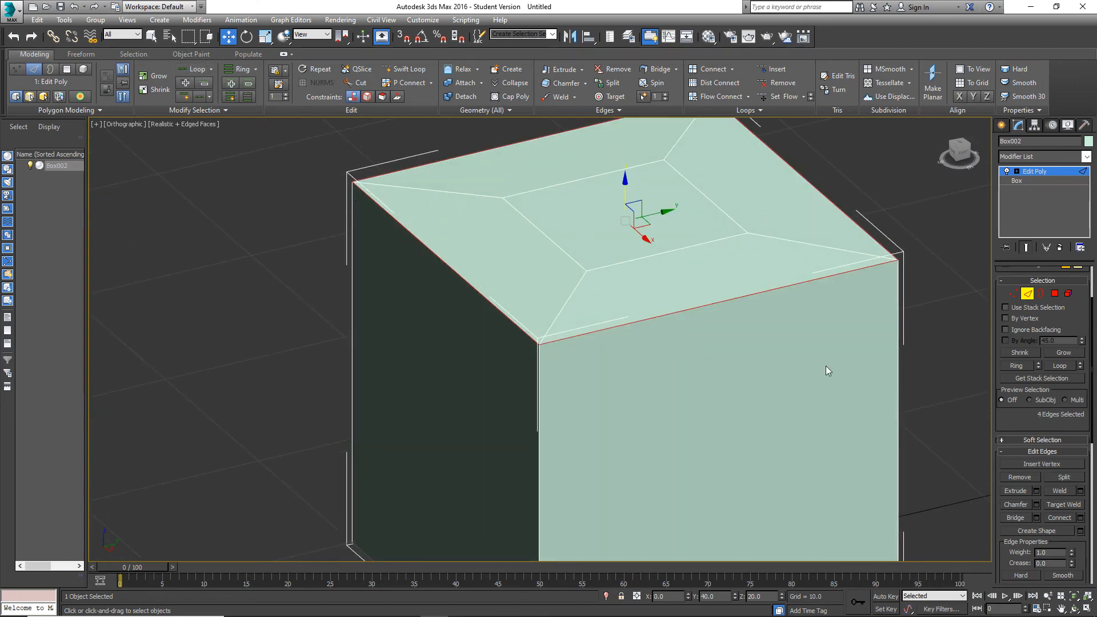
Set a chamfer on the four outer top edges with amount 0.492, 2 segments and a smoothing threshold of 178.5.
click(1036, 505)
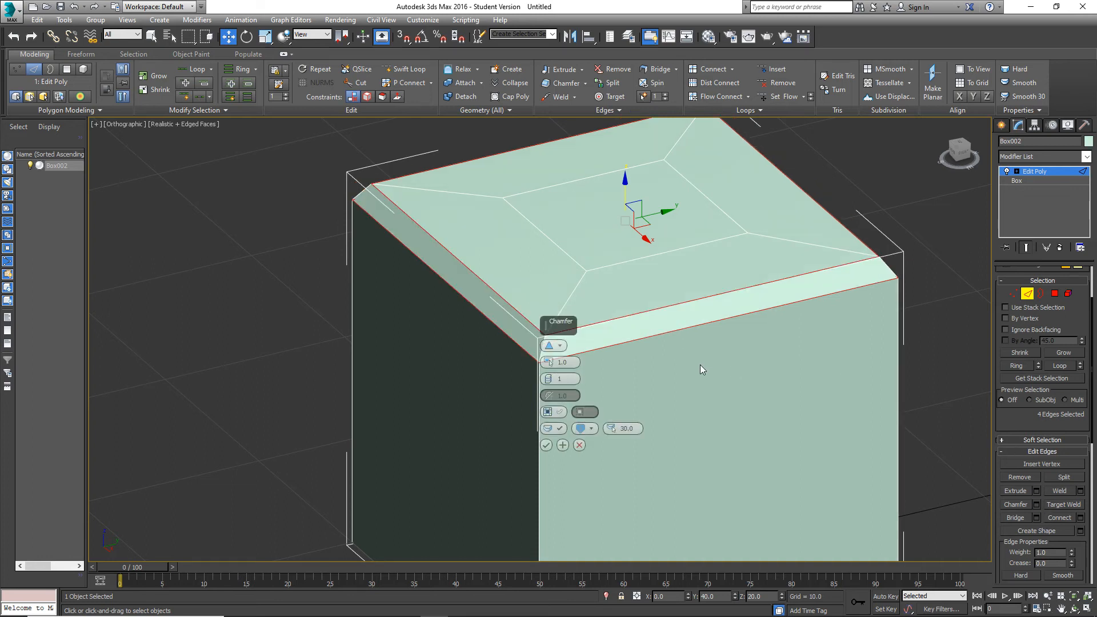
mouse_move(551, 377)
mouse_down()
mouse_move(552, 341)
mouse_move(564, 369)
mouse_up()
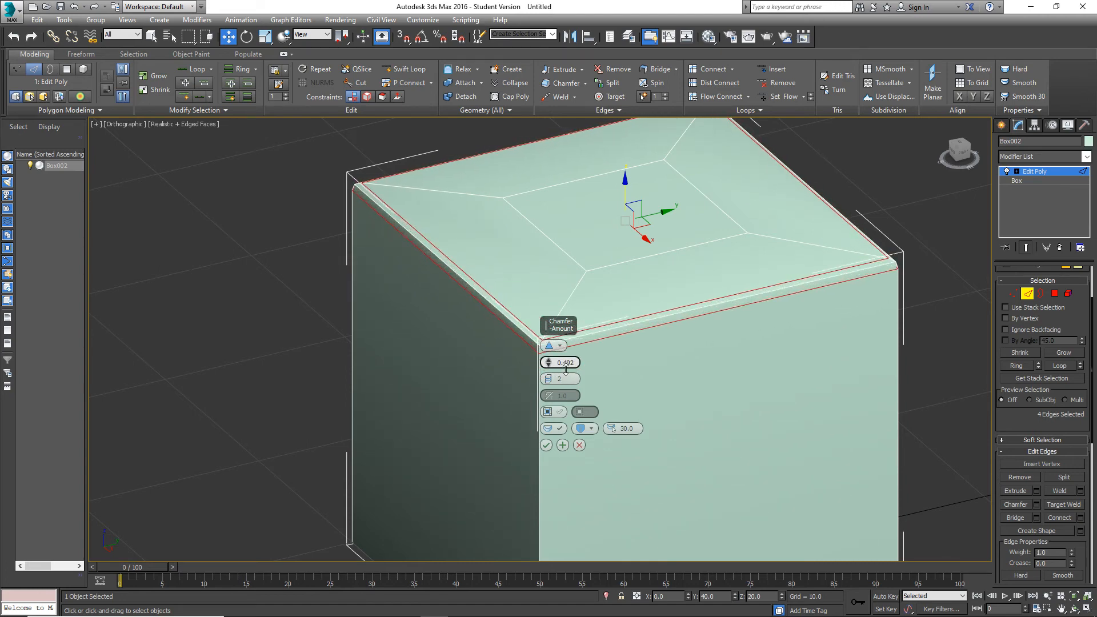
alt+middle_drag(698, 336, 685, 318)
drag(610, 429, 616, 259)
Examine the shading of the previewed chamfer at the cube's top corners, along its edges and on its side faces.
alt+middle_drag(615, 259, 663, 306)
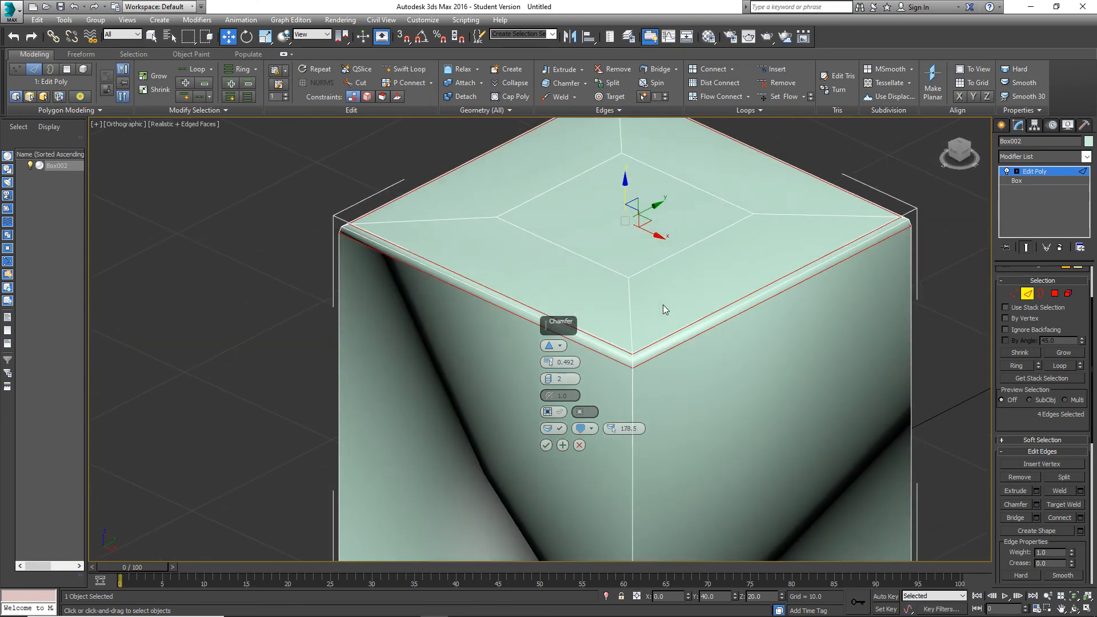
alt+middle_drag(662, 346, 667, 365)
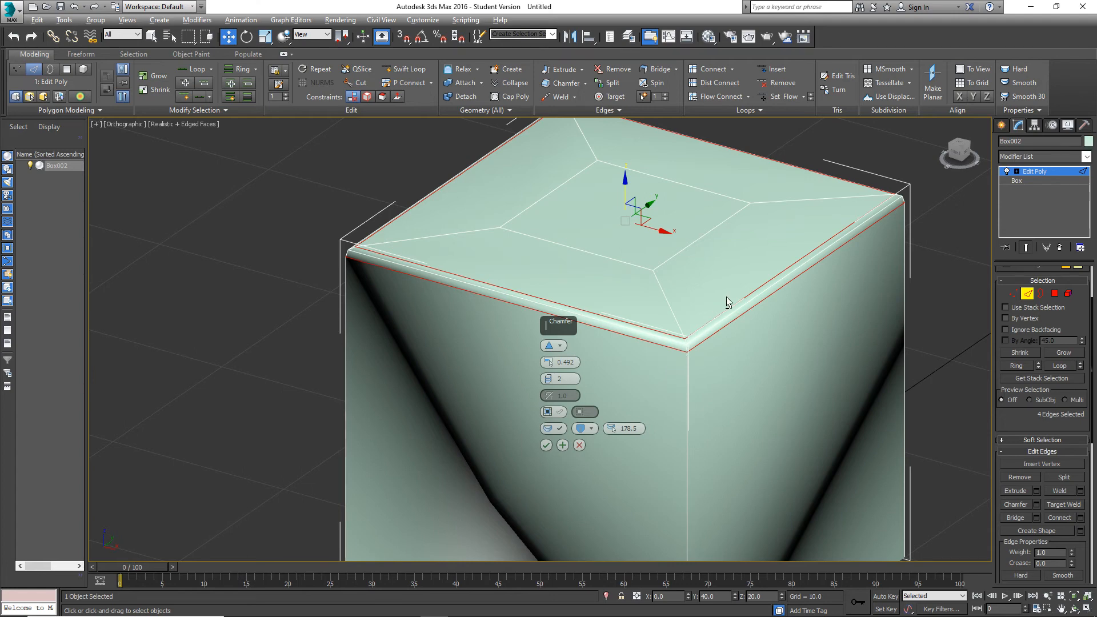
alt+middle_drag(725, 297, 713, 311)
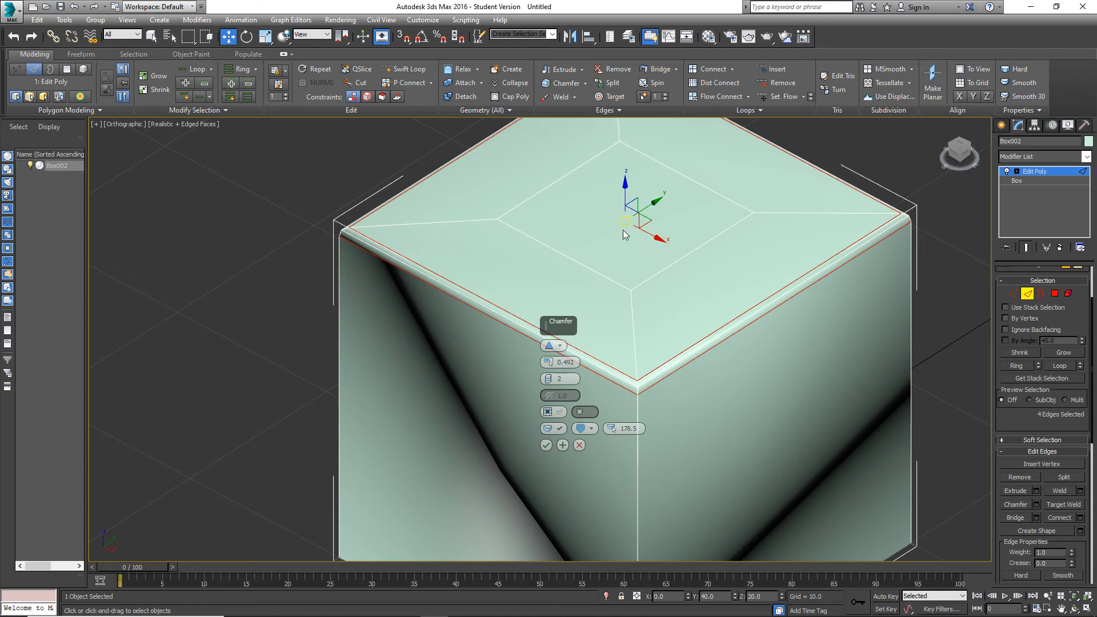
scroll(623, 396, up, 4)
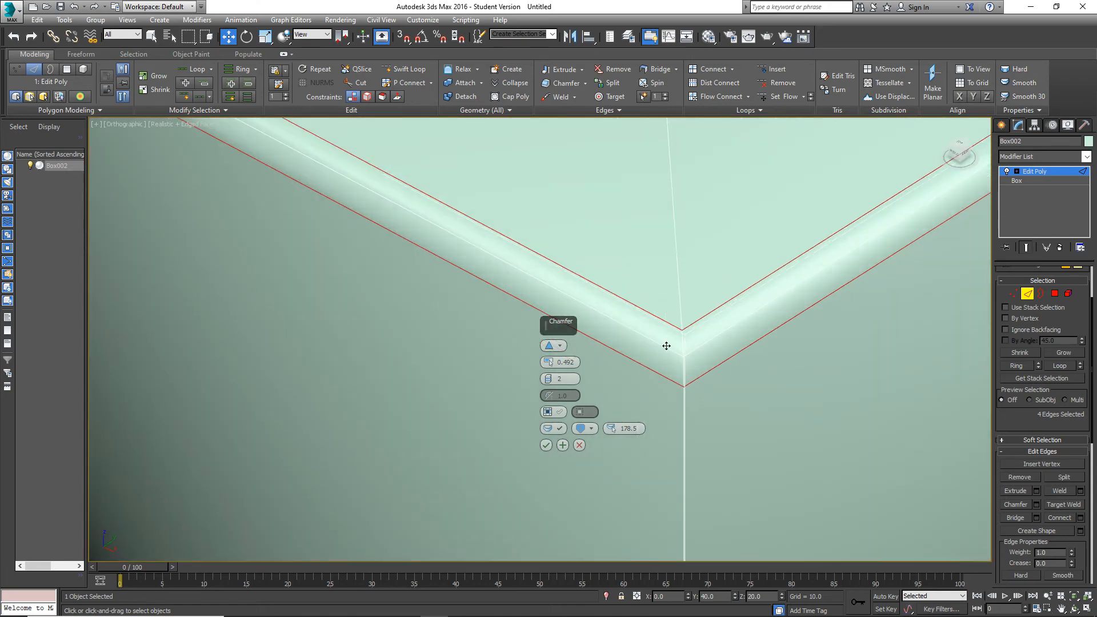
scroll(697, 343, up, 3)
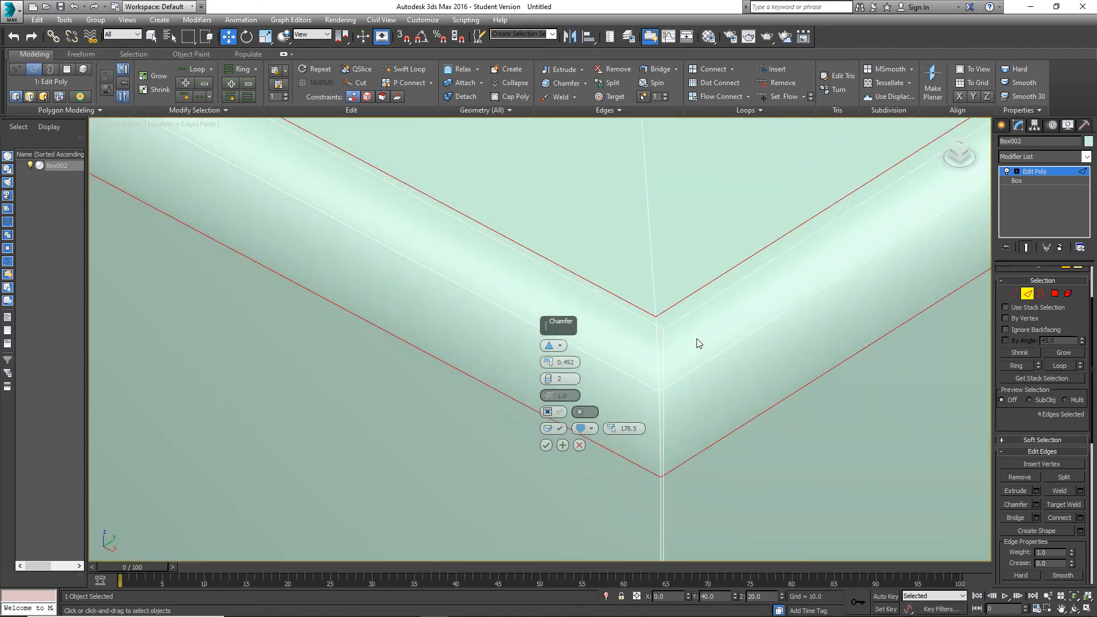
scroll(697, 339, down, 4)
alt+middle_drag(697, 338, 646, 328)
scroll(657, 331, down, 2)
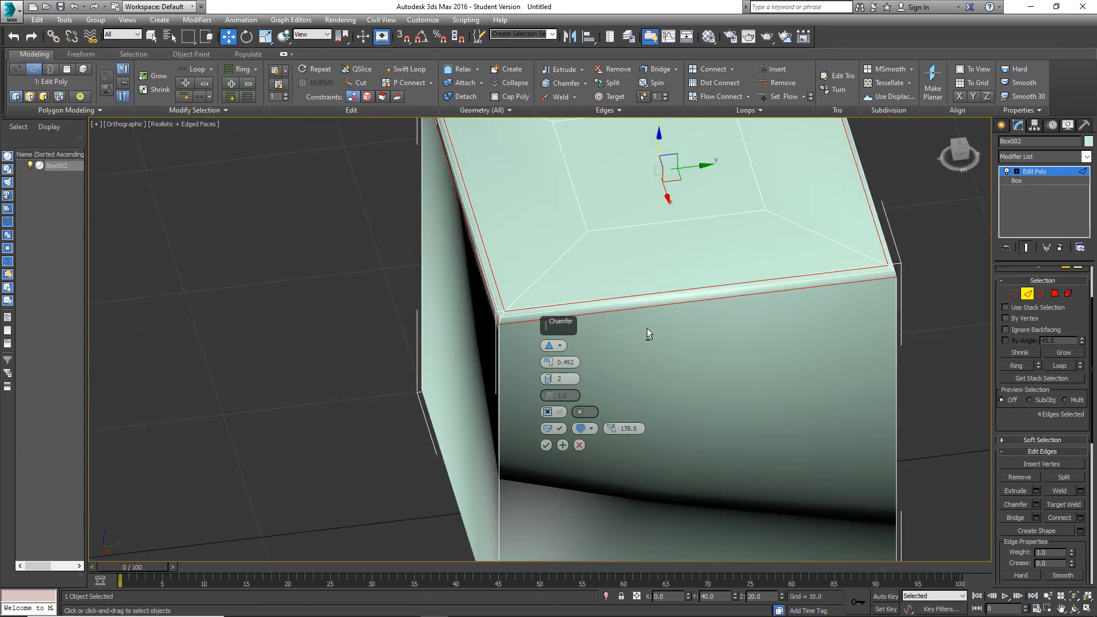
alt+middle_drag(607, 284, 721, 370)
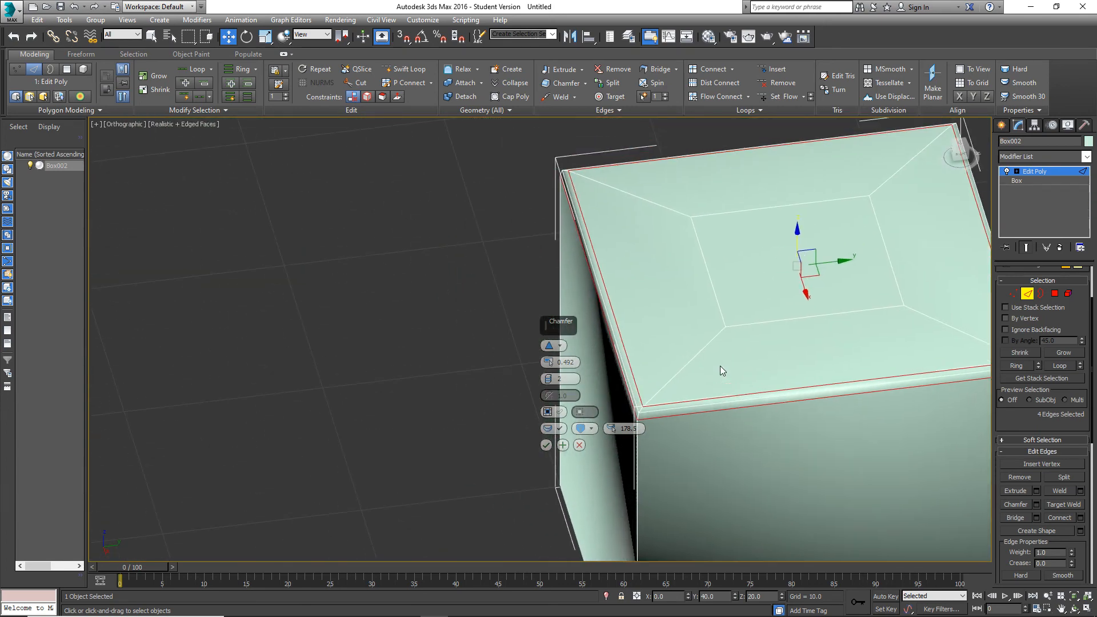
middle_drag(817, 445, 812, 451)
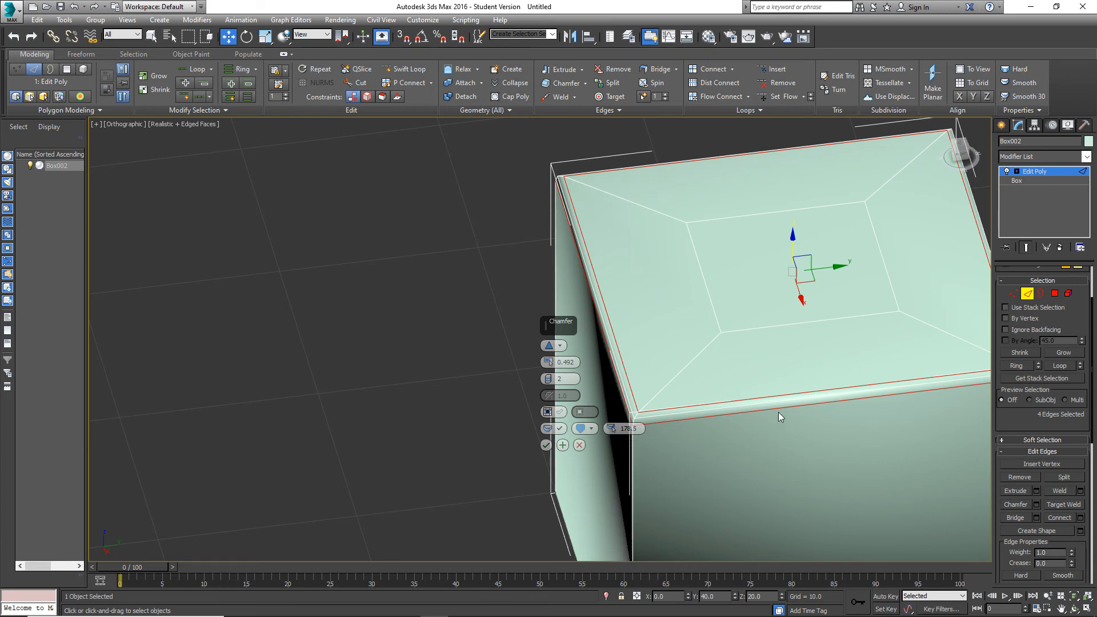
scroll(737, 409, up, 2)
scroll(640, 396, up, 2)
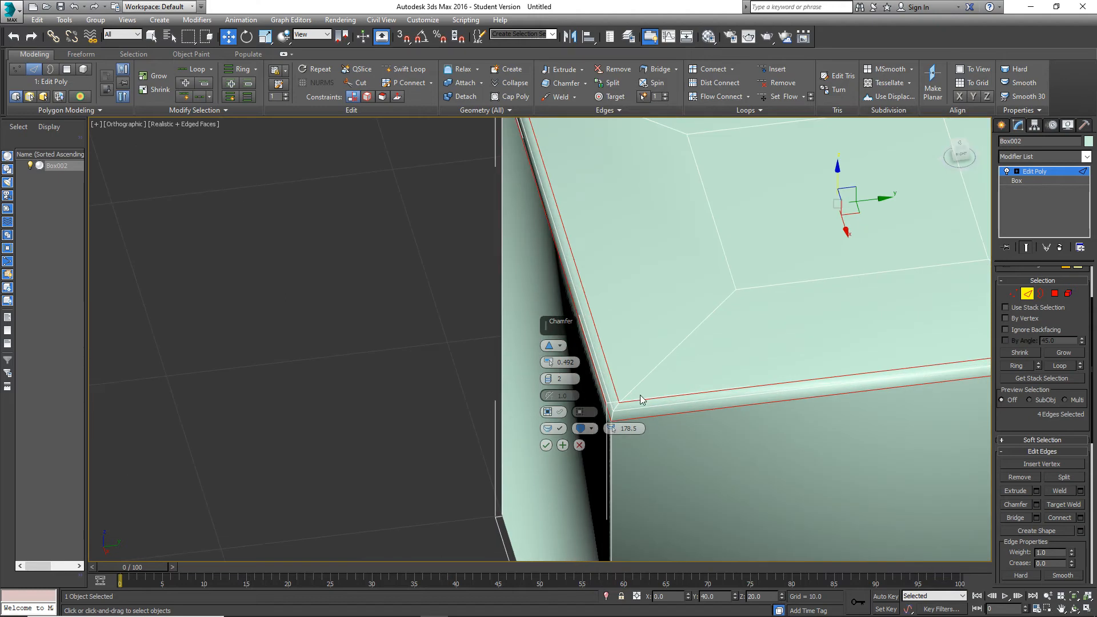
scroll(660, 368, down, 5)
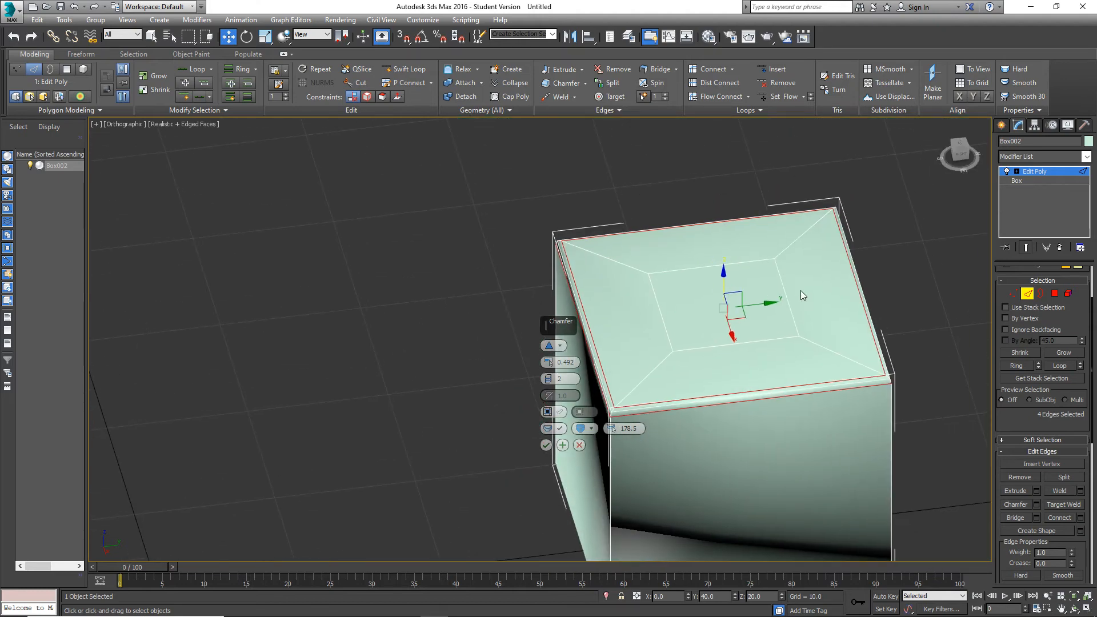
scroll(672, 375, down, 2)
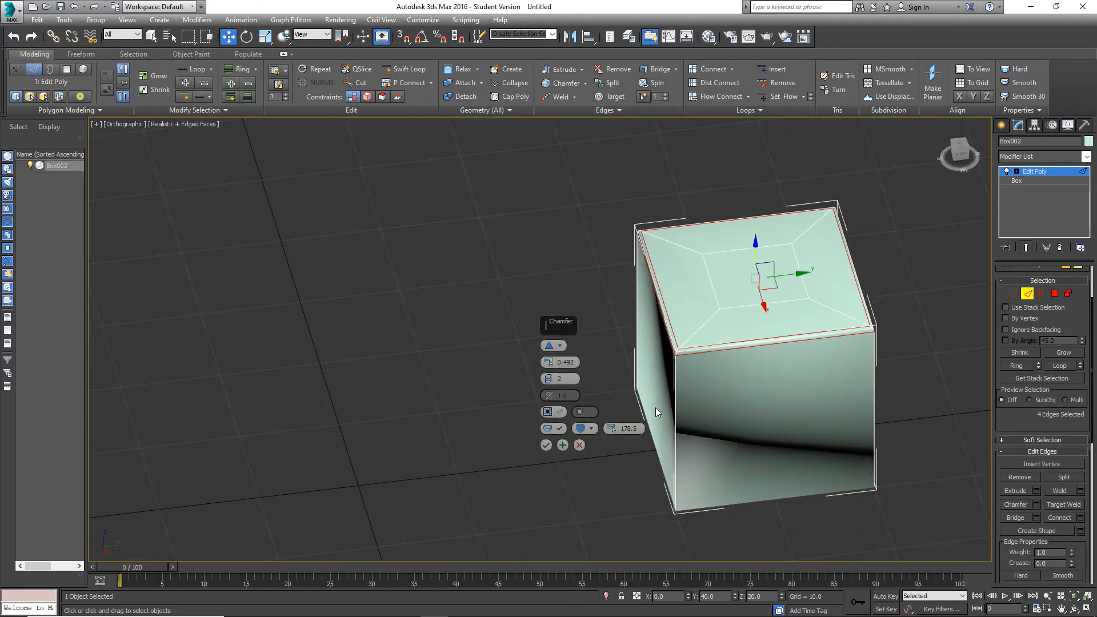
Inspect the previewed 0.492 chamfer close up around the cube's front top corner and rim from several angles.
alt+middle_drag(877, 410, 865, 435)
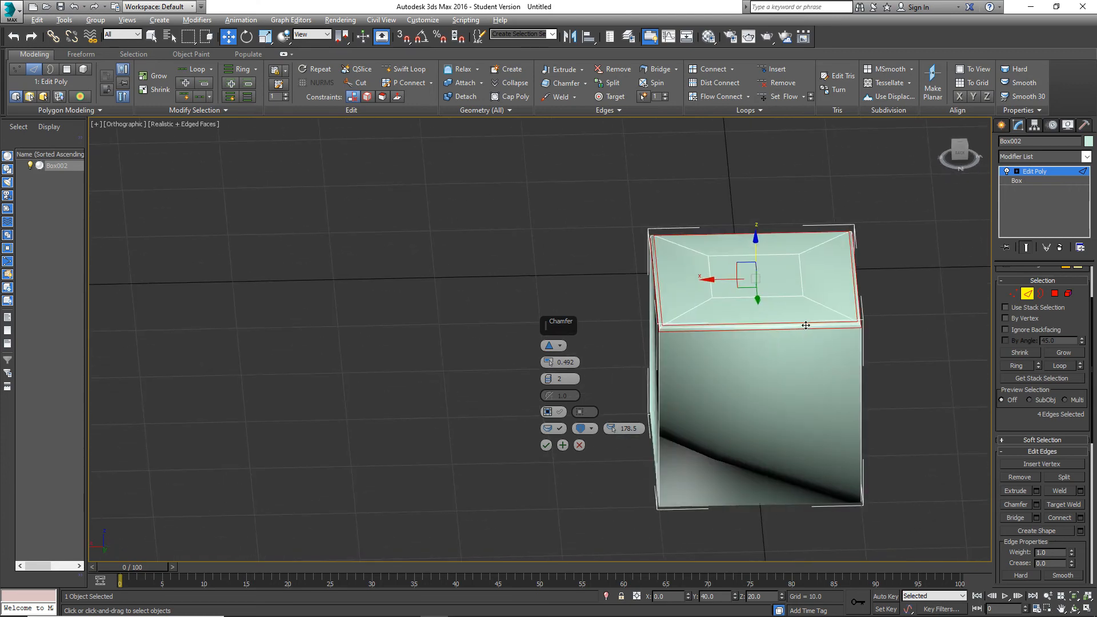
alt+middle_drag(806, 325, 804, 396)
scroll(788, 340, up, 4)
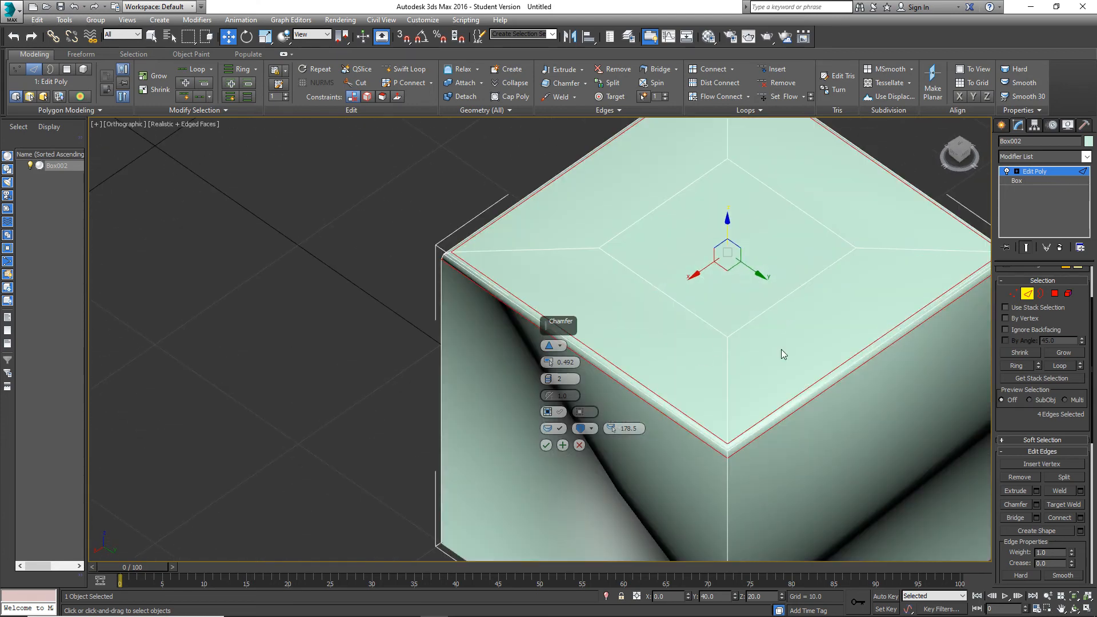
scroll(743, 340, down, 2)
alt+middle_drag(773, 326, 771, 358)
scroll(780, 435, up, 2)
middle_drag(785, 472, 749, 249)
middle_drag(729, 307, 726, 397)
middle_drag(772, 390, 781, 345)
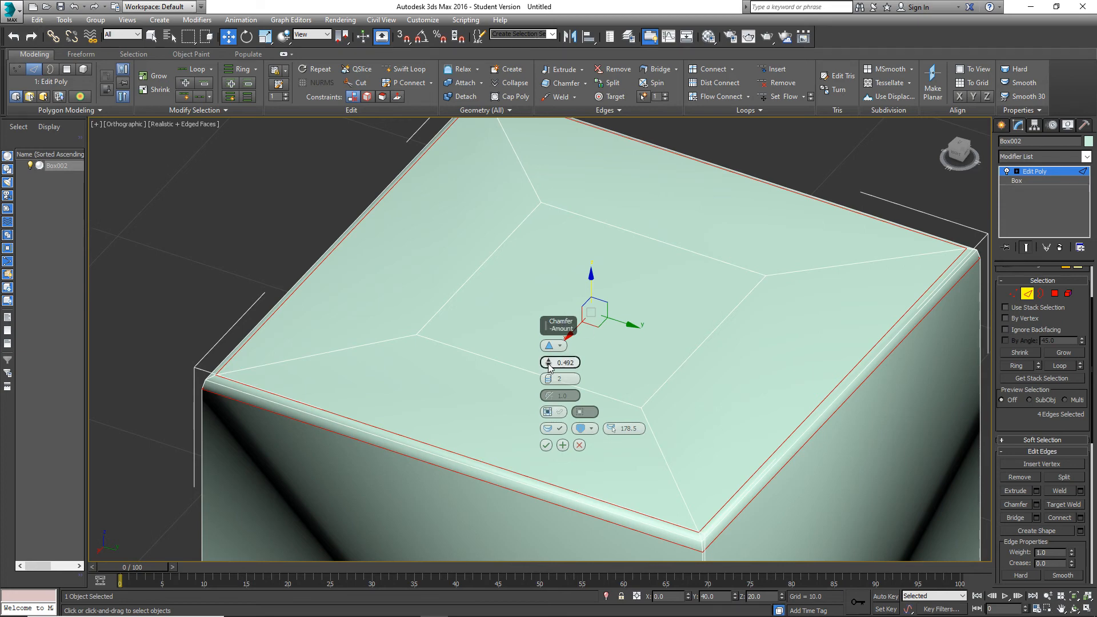
Raise the top-edge chamfer to amount 2.249 with 3 segments and apply it.
drag(549, 361, 716, 309)
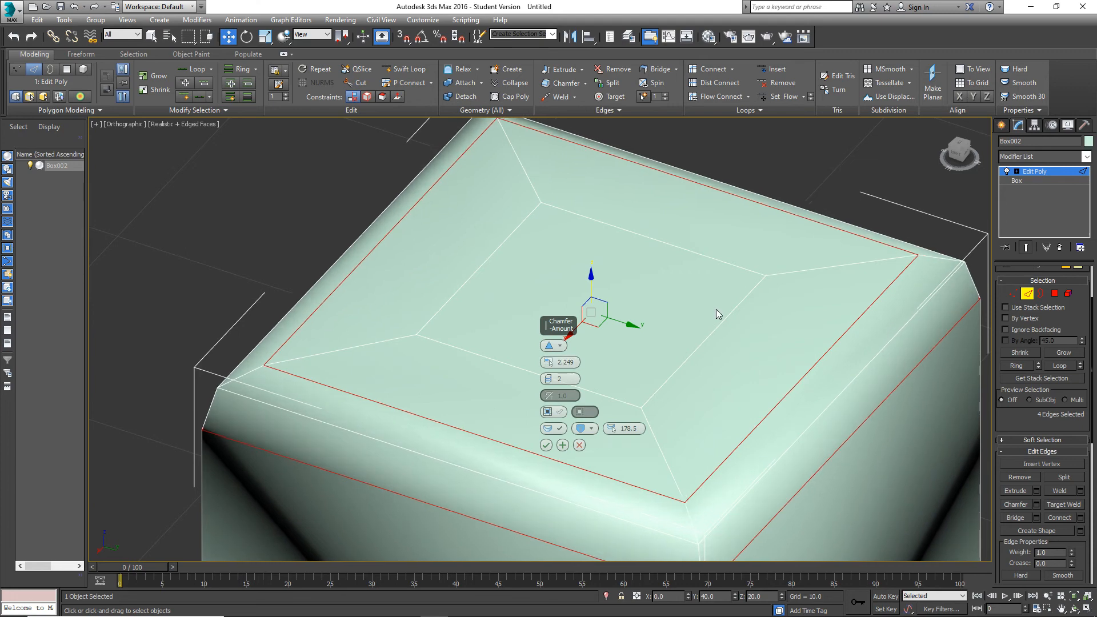
click(549, 376)
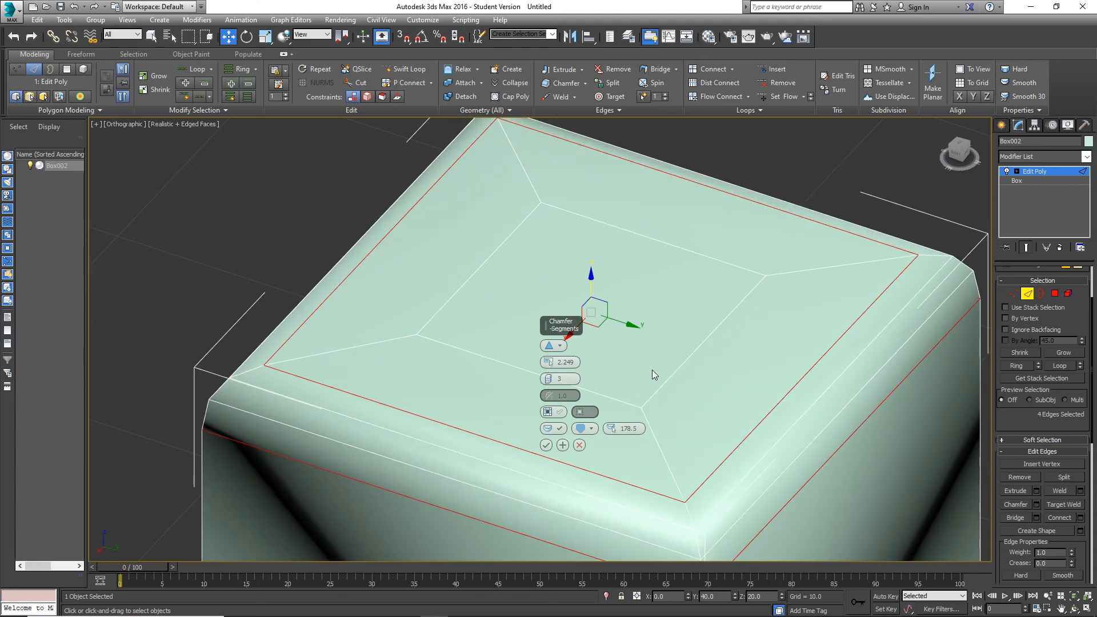
scroll(675, 384, down, 5)
alt+middle_drag(672, 397, 739, 348)
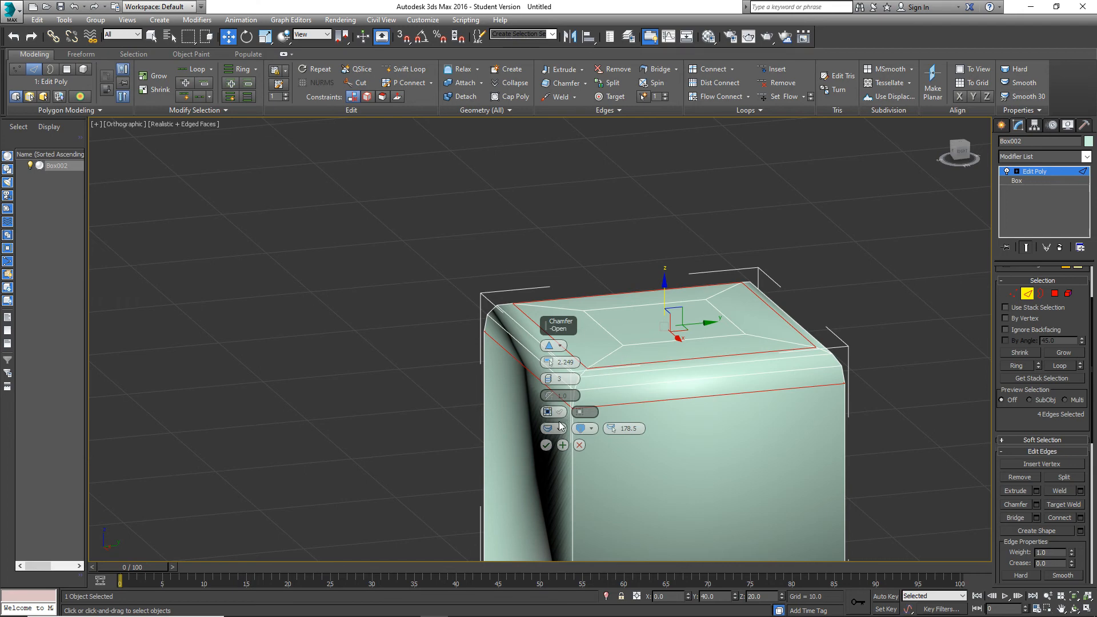
click(547, 446)
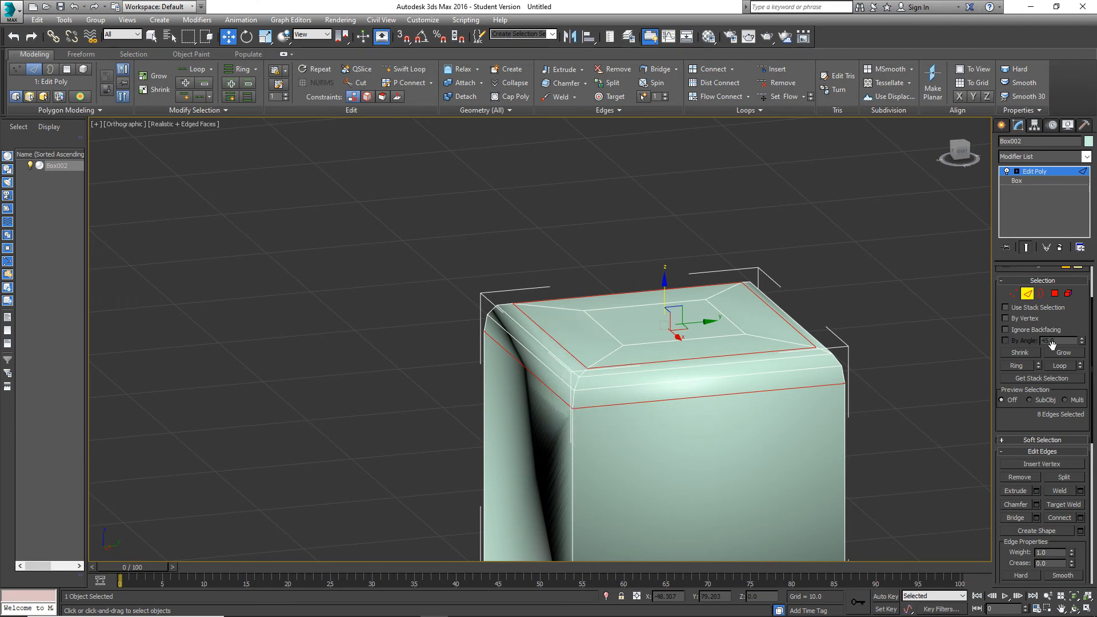
Switch to polygon selection, select all of the cube's polygons and go to smoothing group 1.
click(1054, 295)
scroll(868, 315, down, 5)
drag(895, 414, 687, 238)
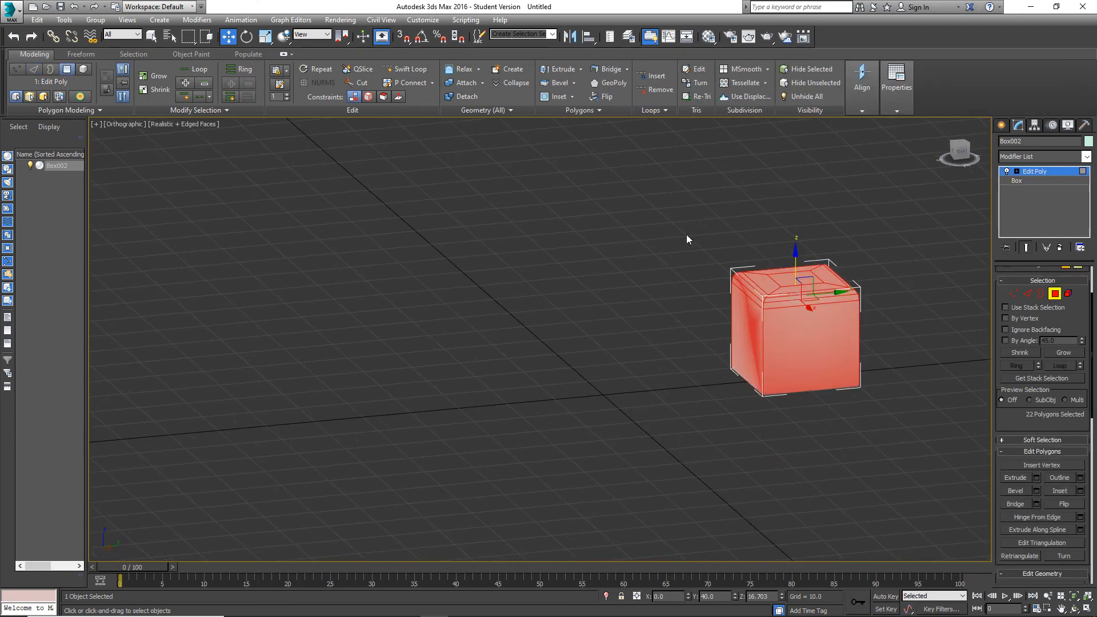
scroll(1053, 451, down, 3)
scroll(1040, 443, down, 6)
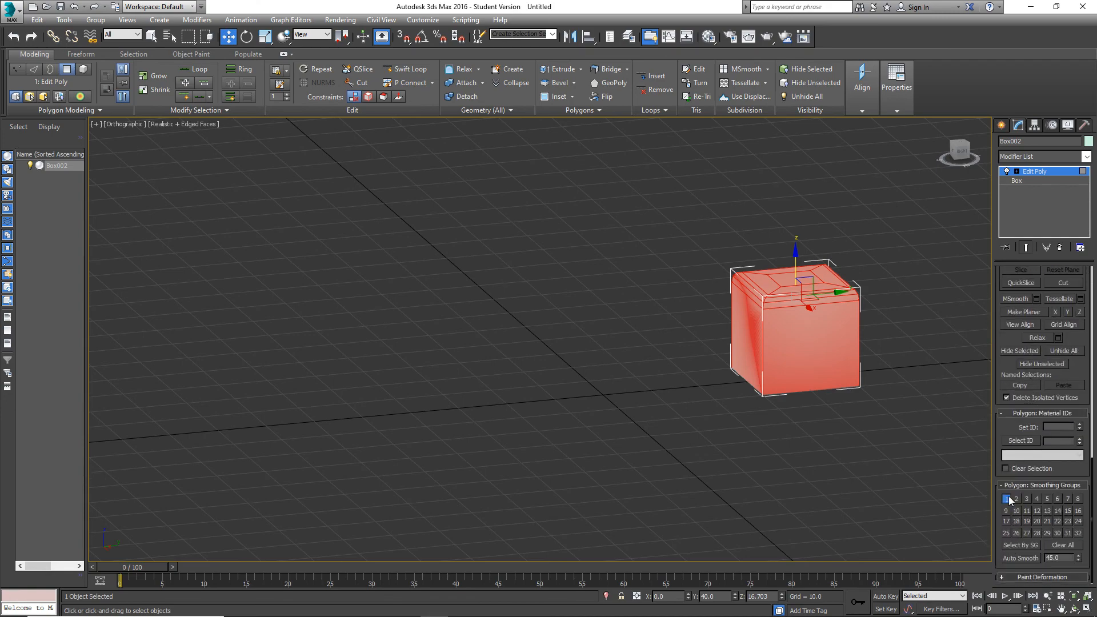
Delete the cube's bottom polygon and check the rounded top's shading with the edge display temporarily off.
alt+middle_drag(856, 408, 711, 364)
click(828, 370)
key(Delete)
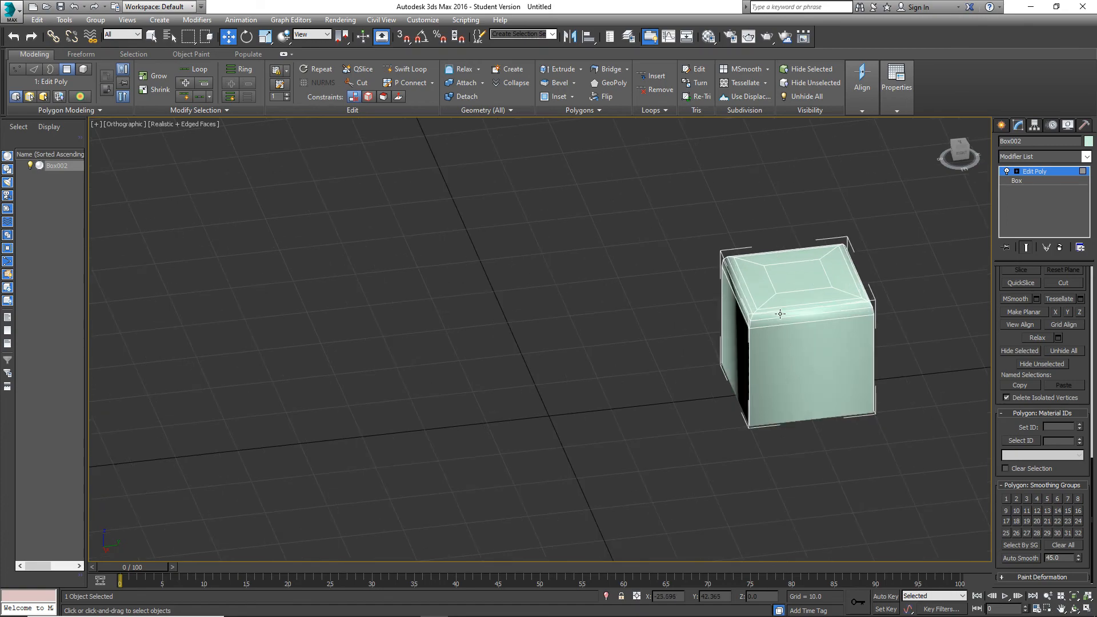
middle_drag(780, 313, 708, 350)
key(F4)
scroll(739, 317, up, 5)
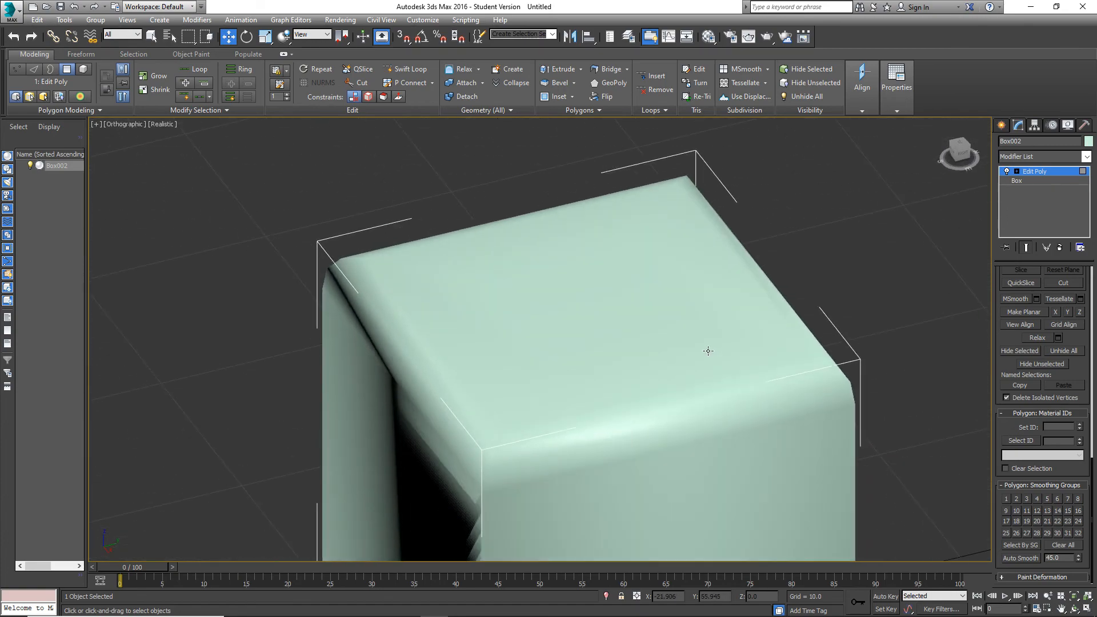
key(F4)
scroll(633, 372, down, 2)
middle_drag(632, 372, 743, 267)
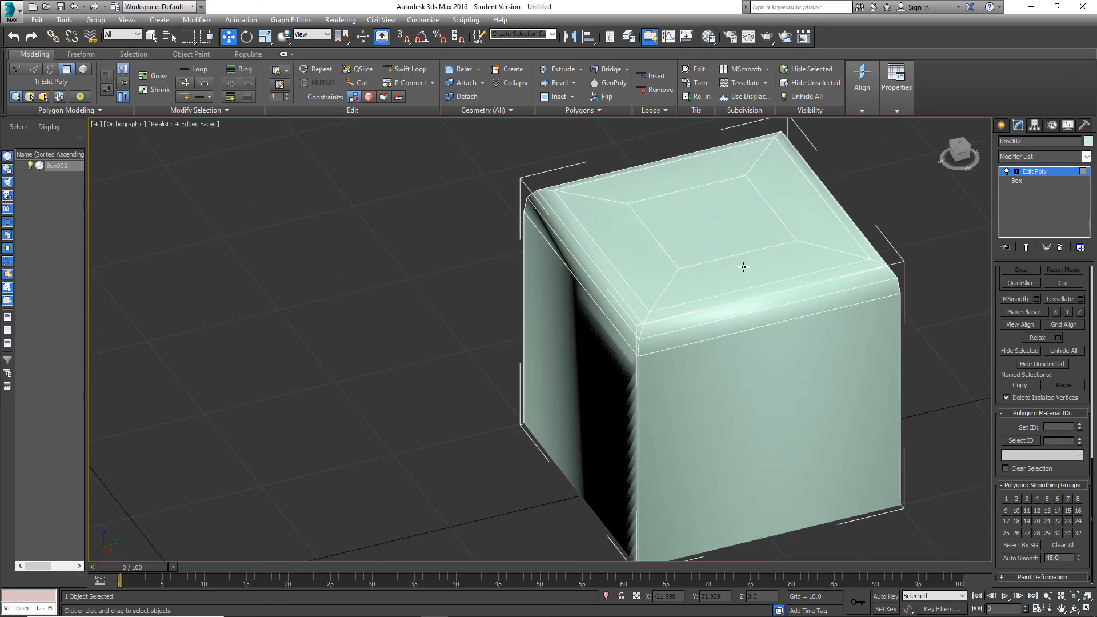
Switch to edge selection, select the cube's four vertical corner edges and extend them as loops over the top.
click(637, 365)
click(951, 312)
scroll(1013, 390, up, 10)
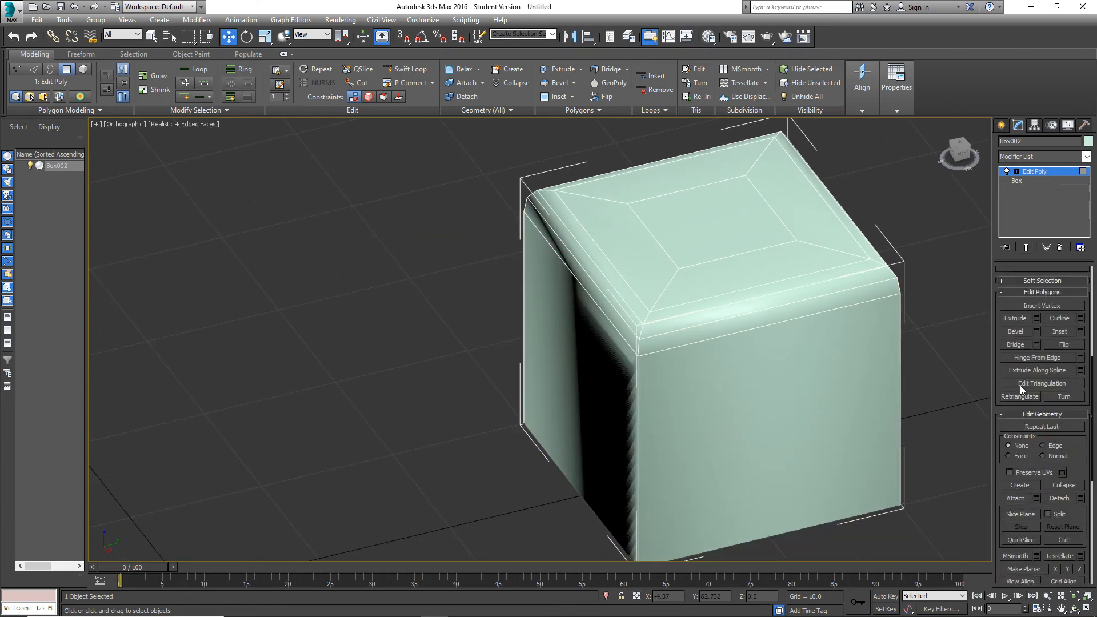
click(1025, 305)
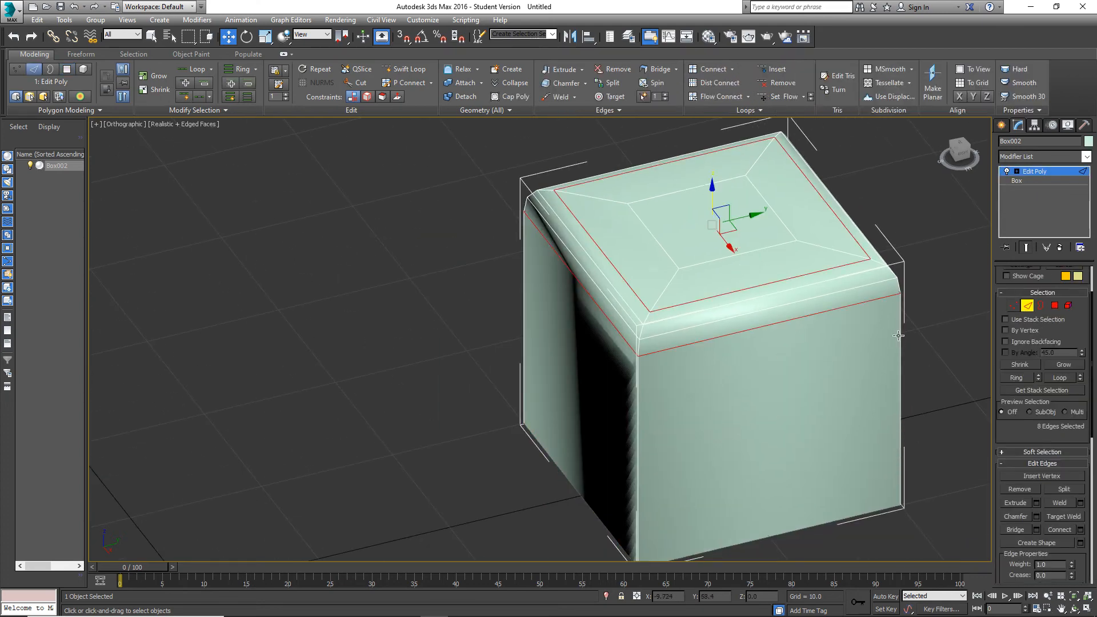
click(901, 339)
ctrl+click(637, 385)
alt+middle_drag(527, 364, 617, 374)
ctrl+click(553, 493)
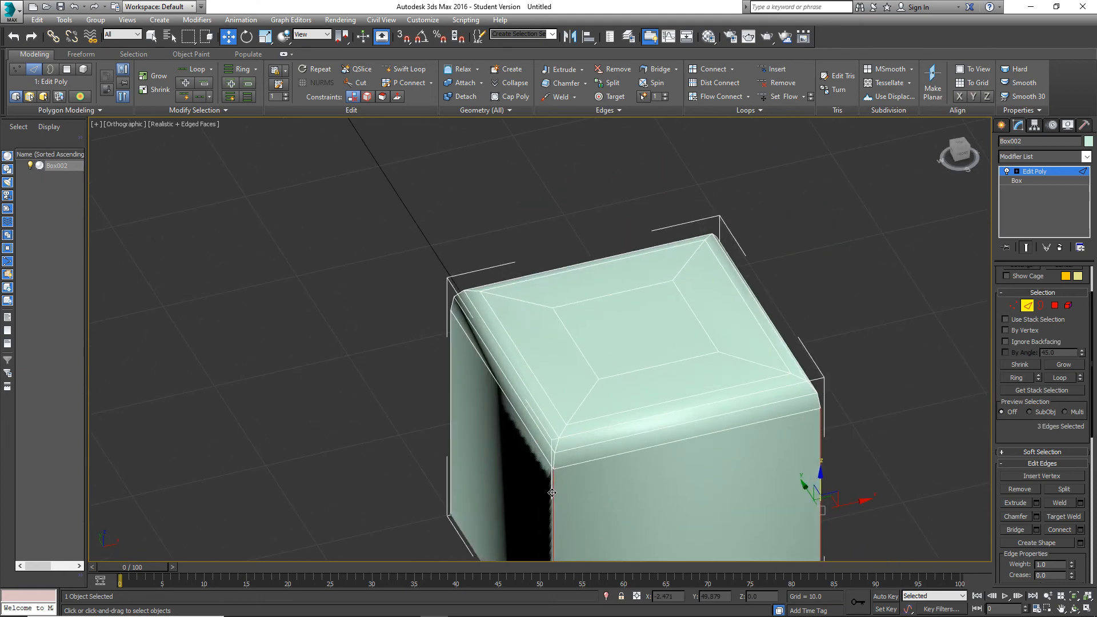
alt+middle_drag(554, 492, 646, 433)
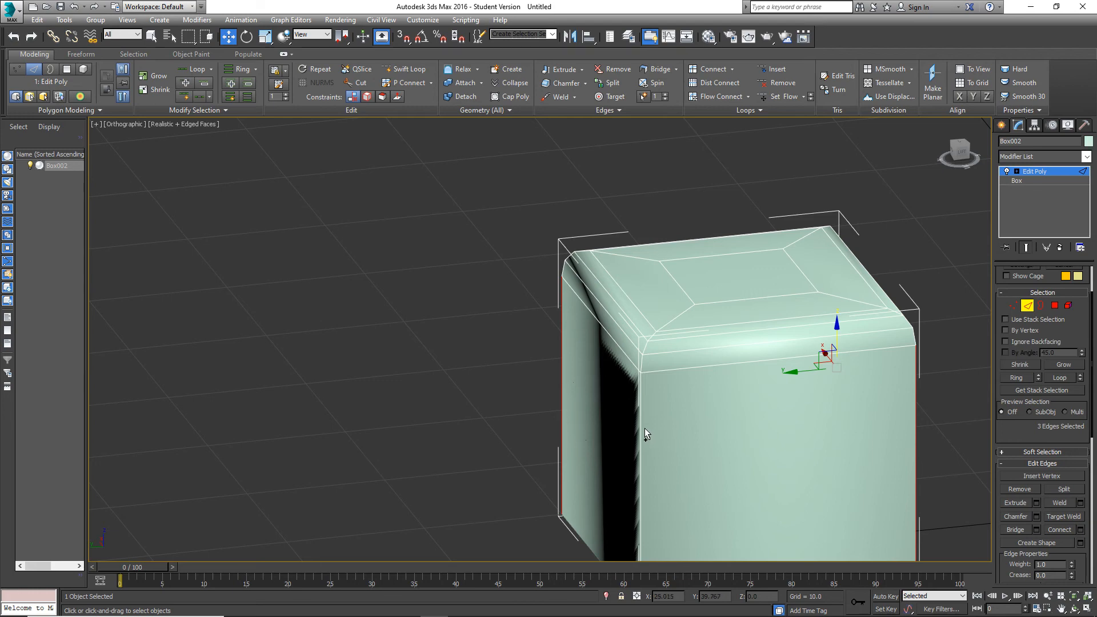
ctrl+click(642, 428)
alt+middle_drag(691, 389, 739, 335)
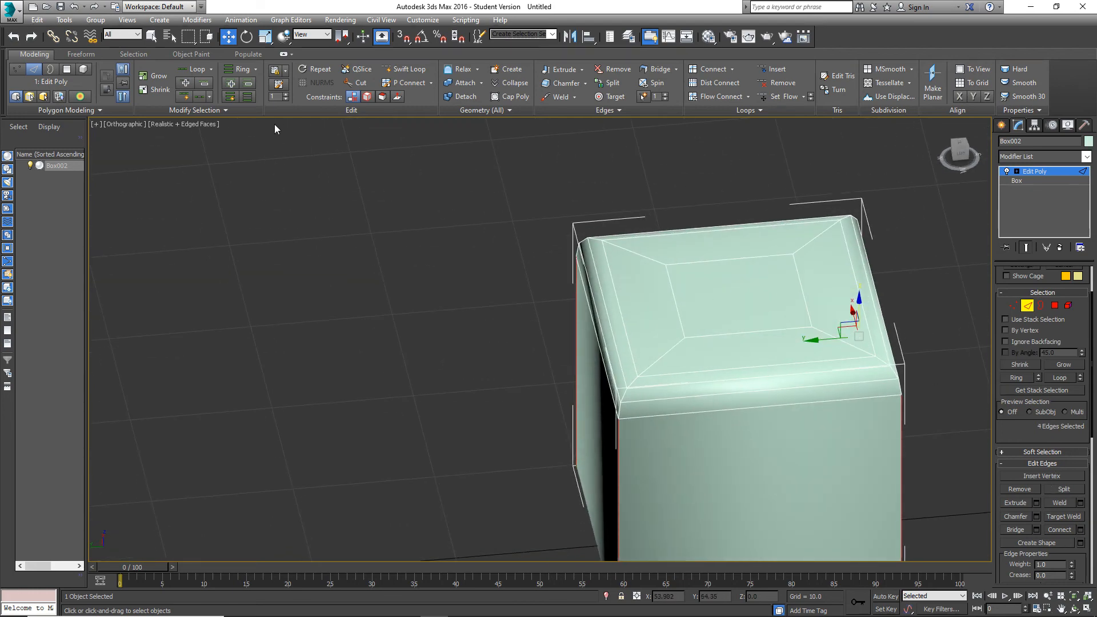
click(197, 69)
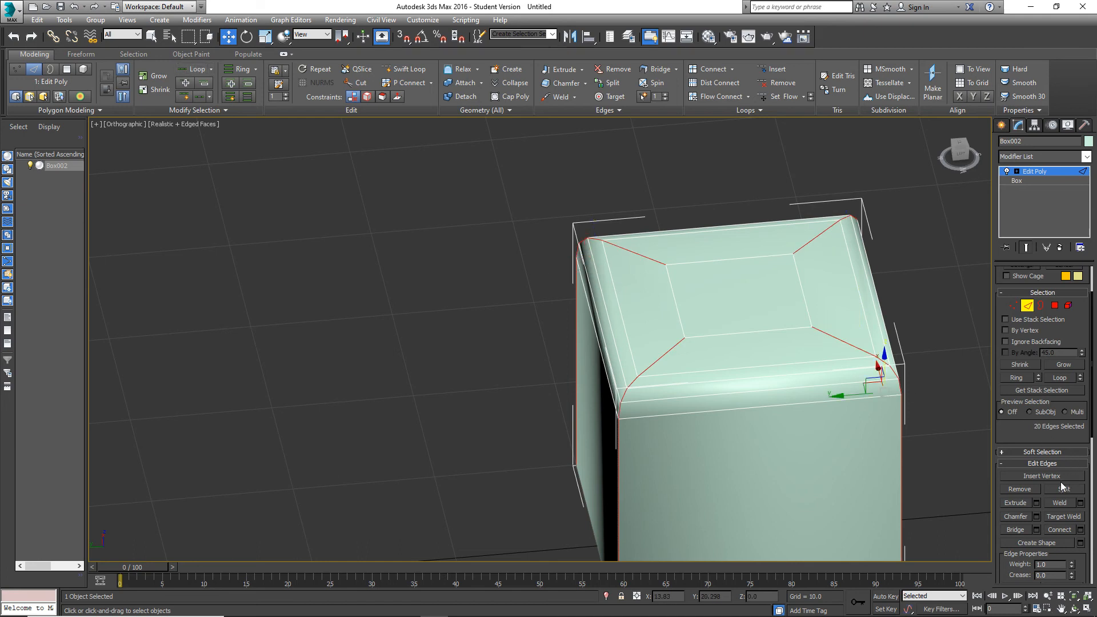
Chamfer the four corner edge loops with amount 2.249, 3 segments and smoothing threshold 178.5.
click(1037, 517)
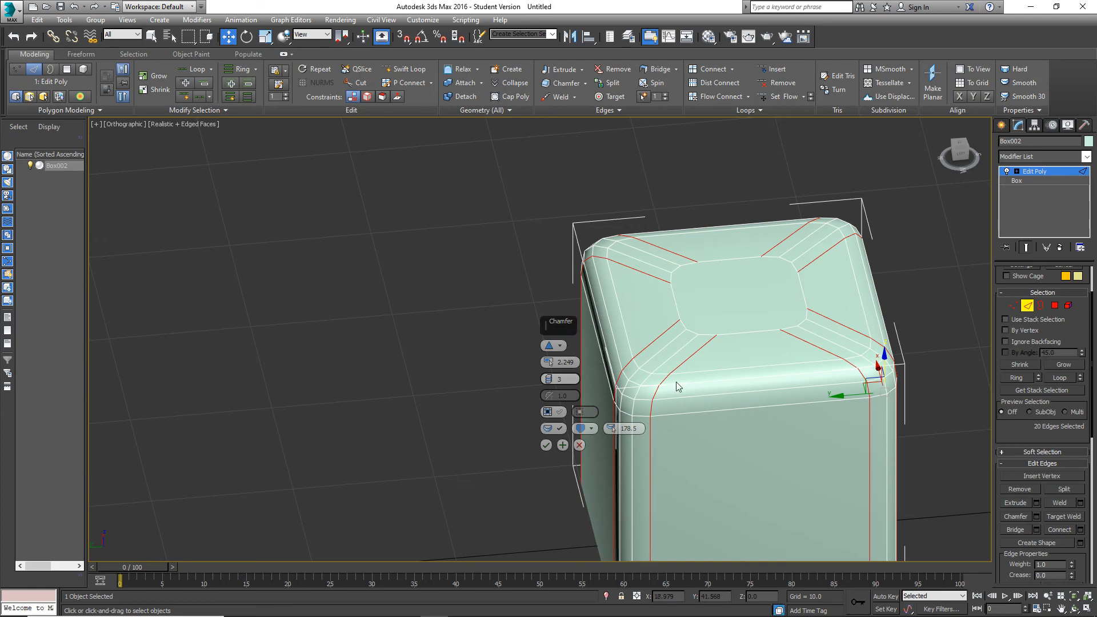
alt+middle_drag(677, 382, 729, 340)
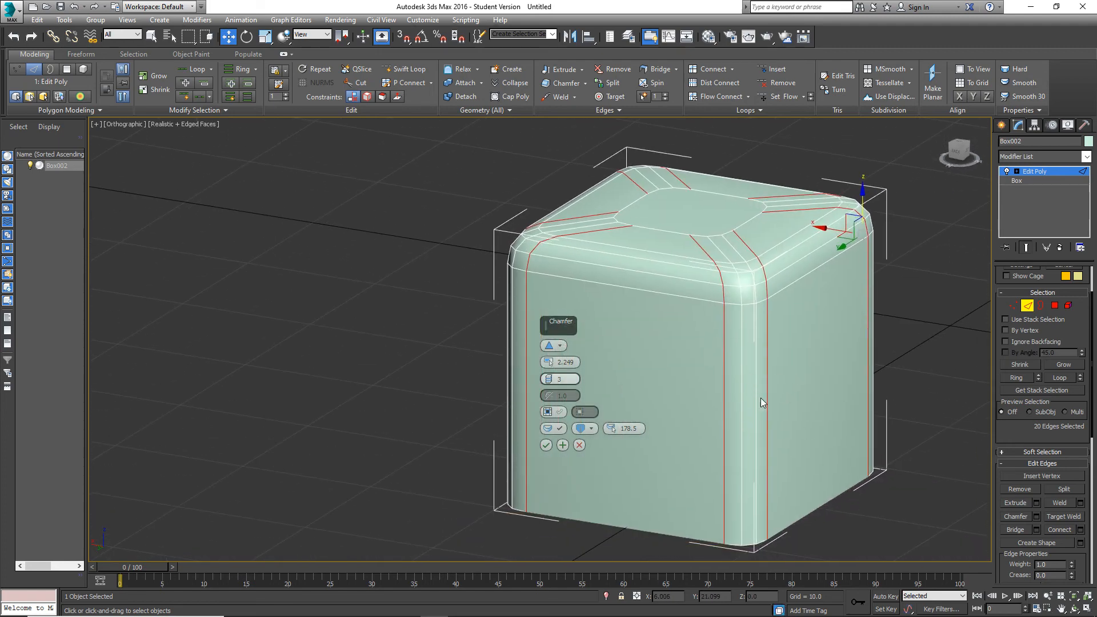
alt+middle_drag(760, 397, 753, 370)
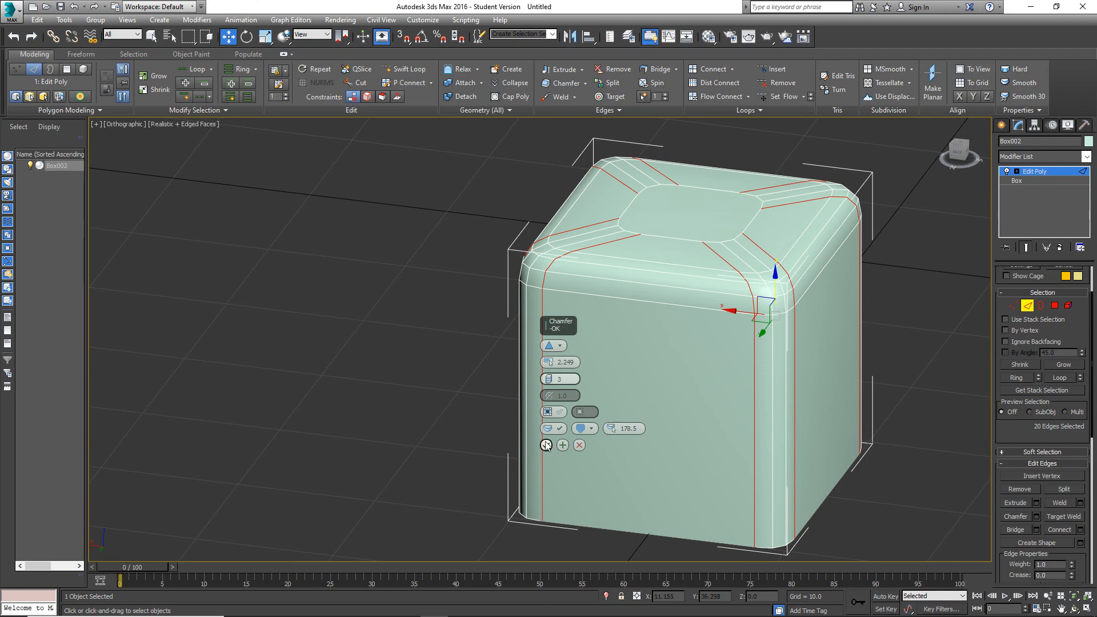
click(547, 445)
alt+middle_drag(605, 440, 657, 303)
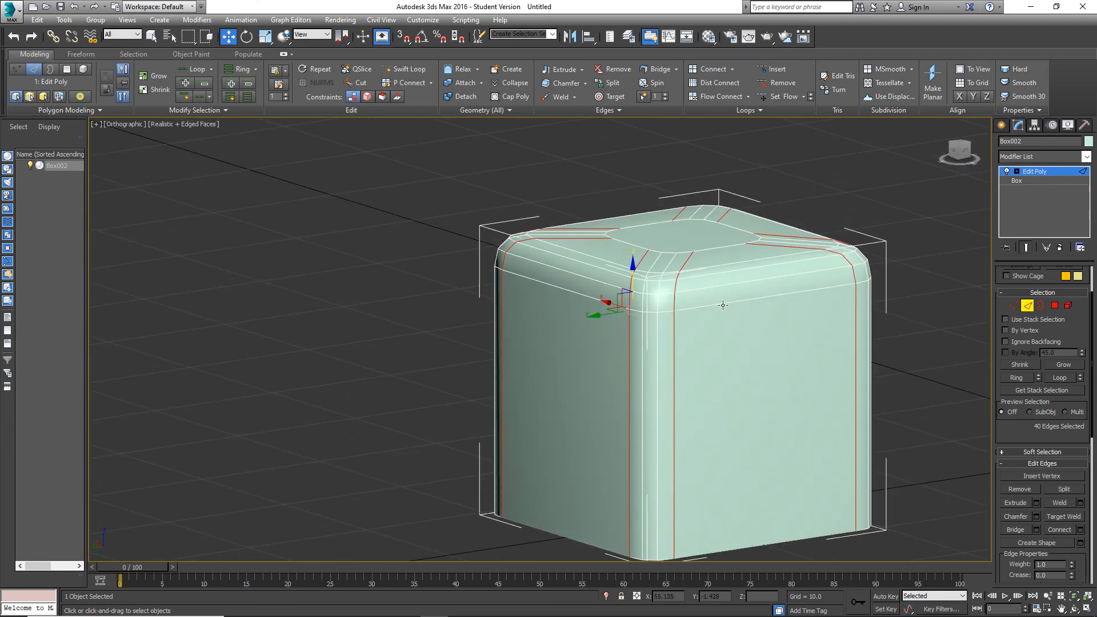
alt+middle_drag(598, 330, 506, 248)
alt+middle_drag(657, 297, 789, 227)
scroll(789, 228, up, 3)
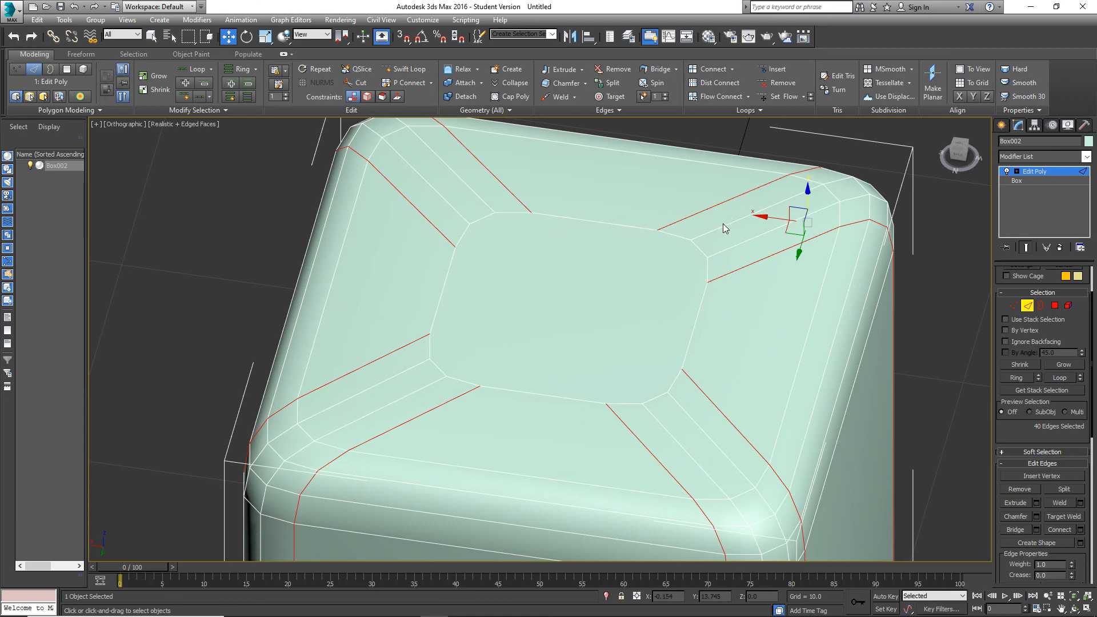
Select the central top polygon in polygon mode to examine its many-sided outline, and clear the selection.
click(962, 321)
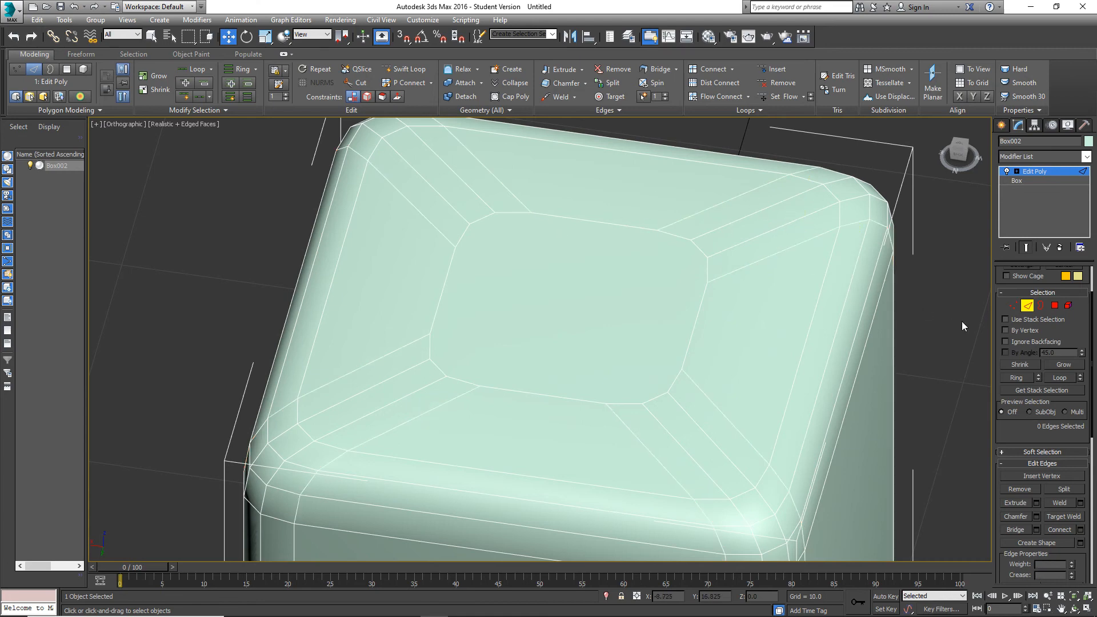
click(1055, 305)
click(619, 336)
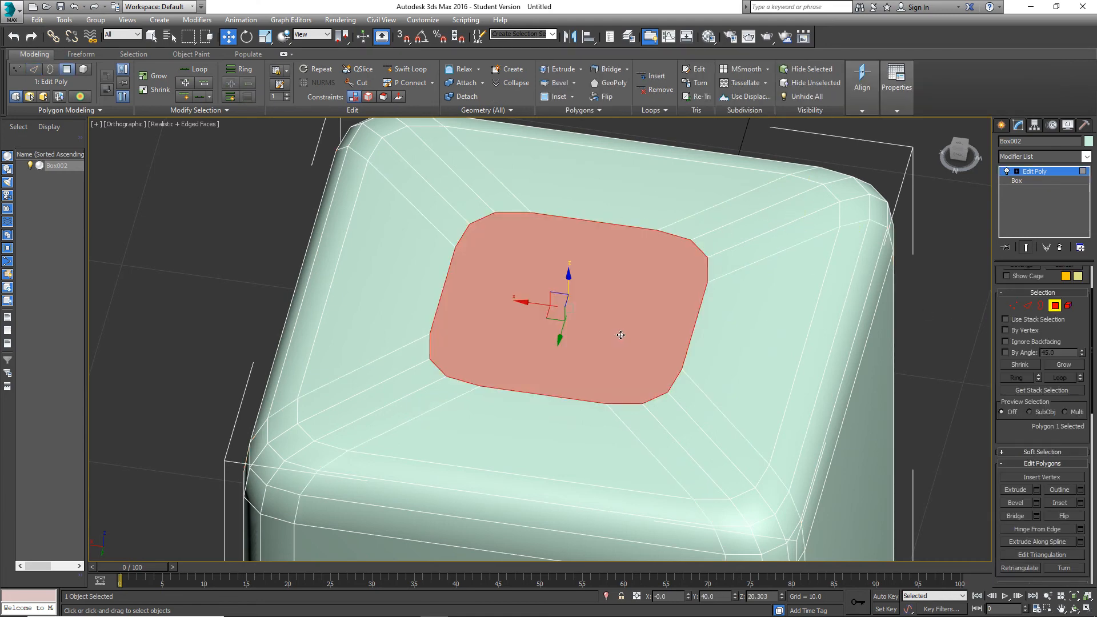
alt+middle_drag(618, 338, 624, 305)
click(925, 297)
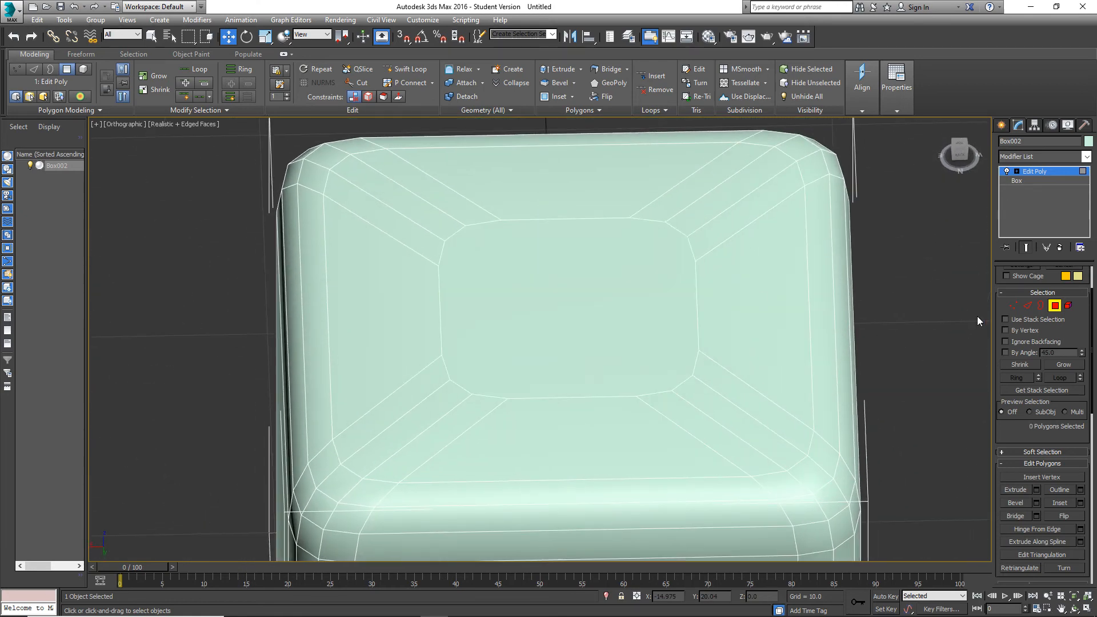
In vertex mode, cut three parallel edges between opposite rounded-corner vertices across the far part of the central top polygon.
click(1013, 306)
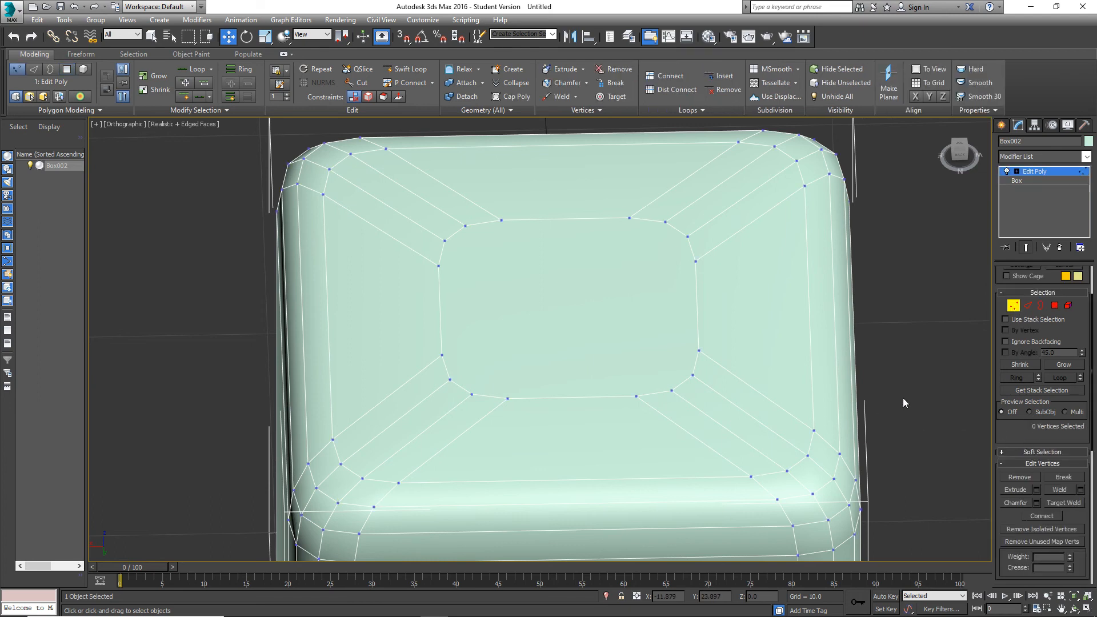
alt+middle_drag(878, 340, 898, 333)
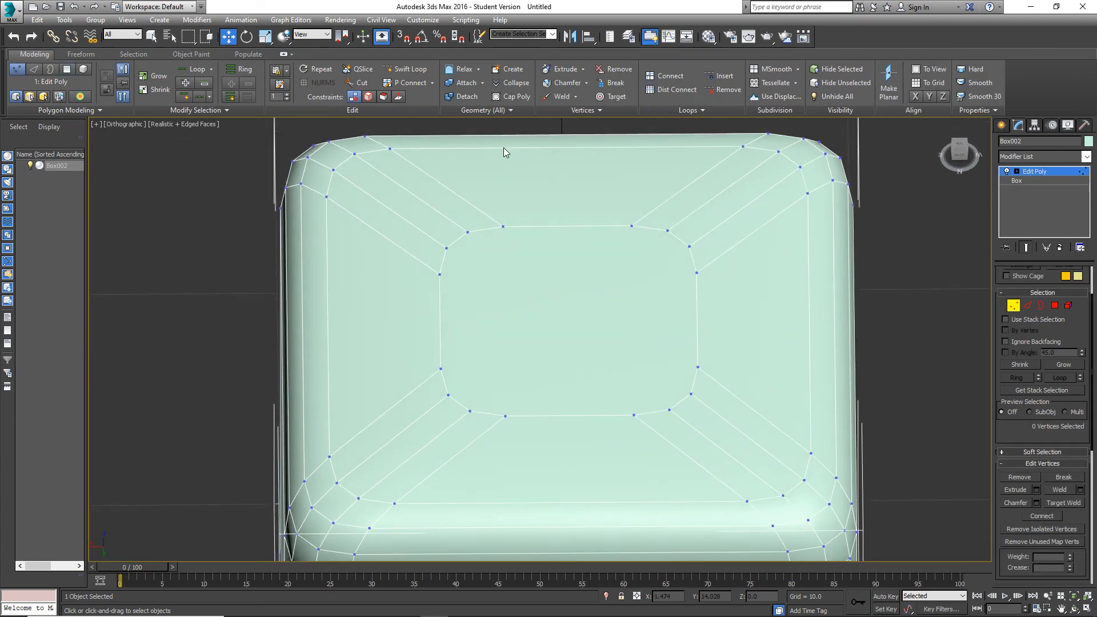
click(359, 82)
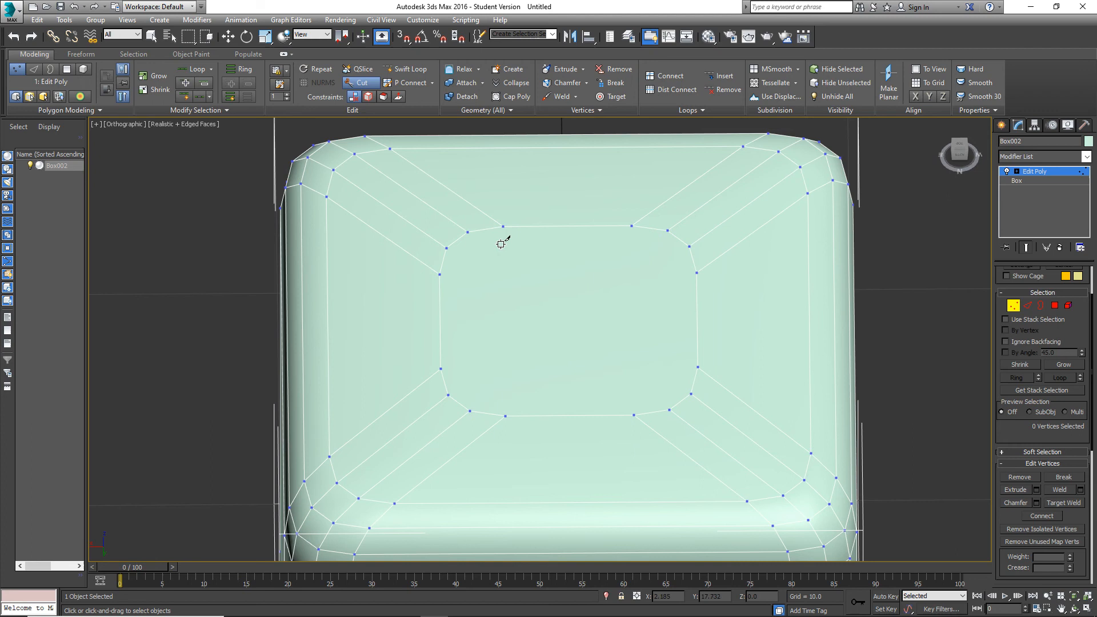
click(468, 232)
click(667, 231)
click(688, 246)
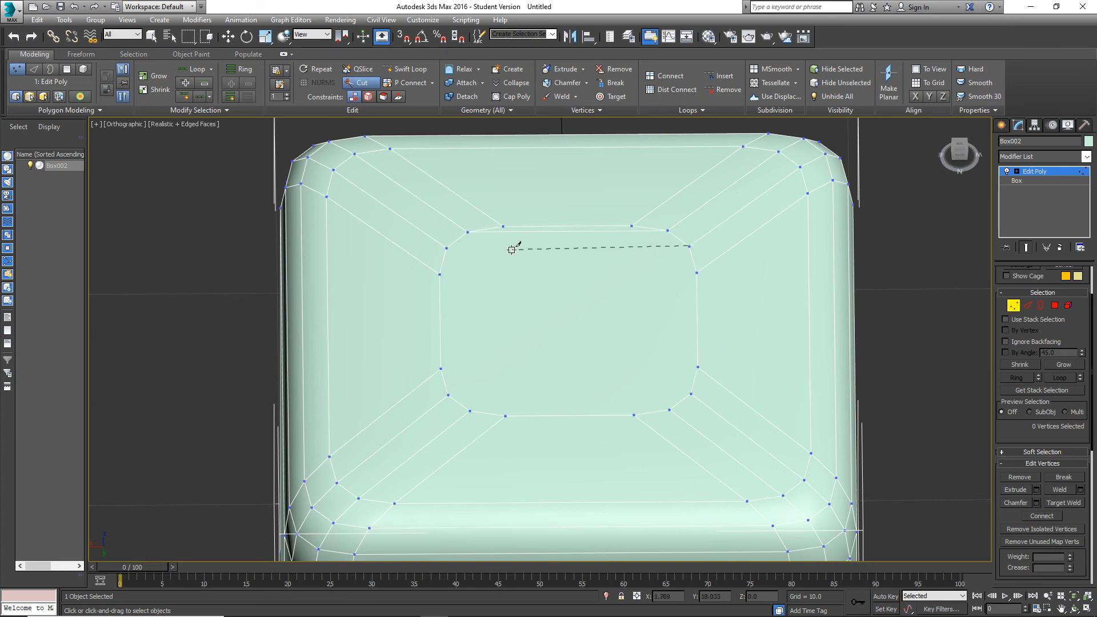
click(446, 248)
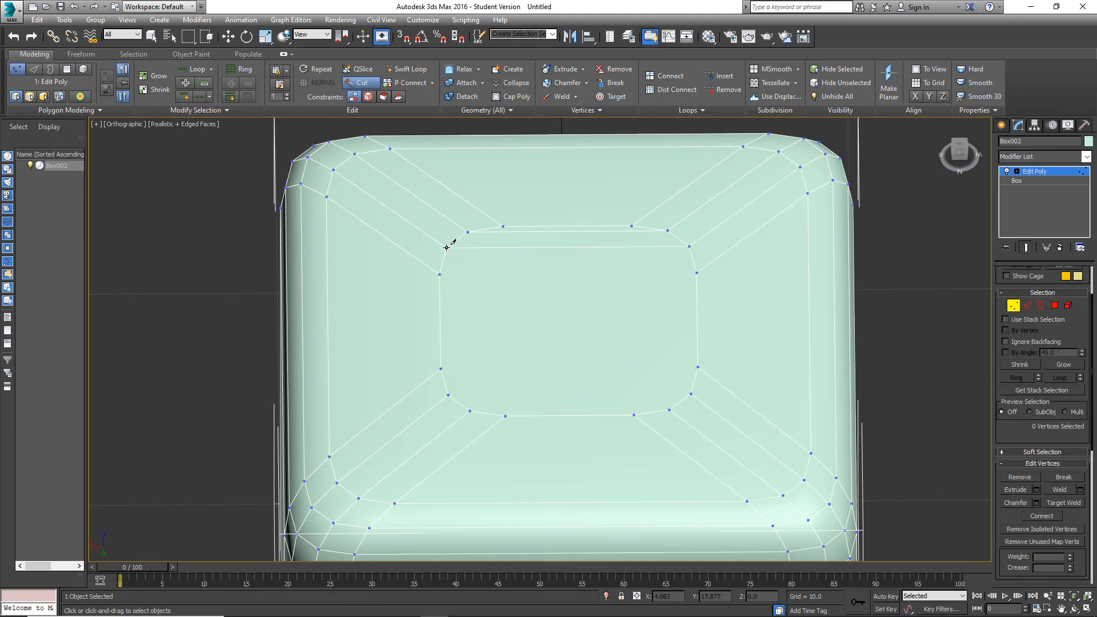
click(696, 272)
click(439, 274)
Cut three more parallel edges between opposite rounded-corner vertices across the near part of the central top polygon.
click(441, 369)
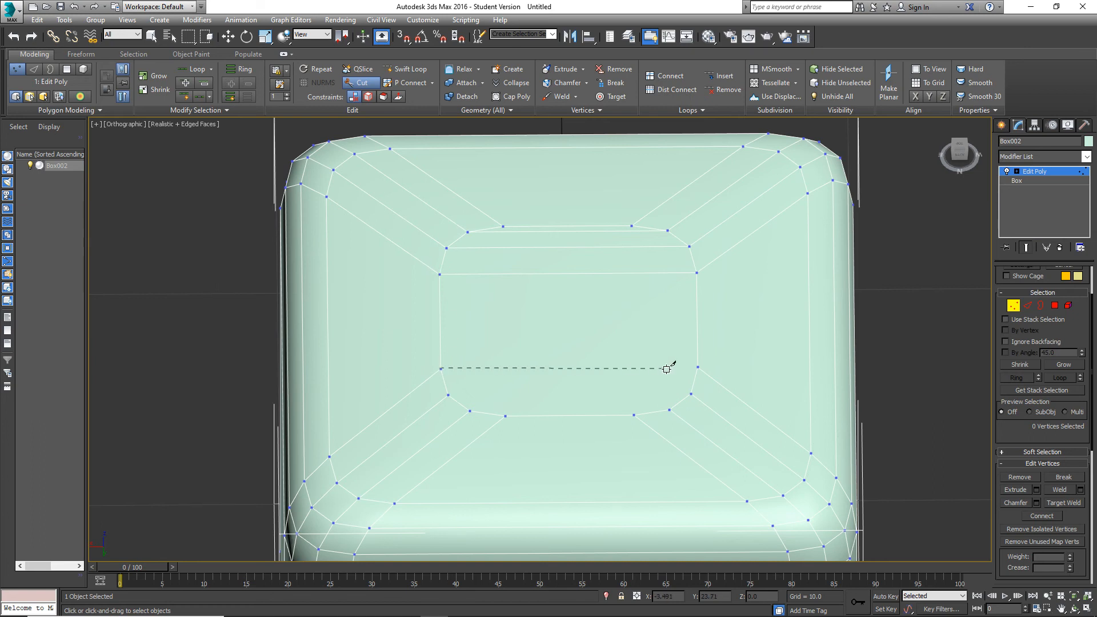
click(697, 366)
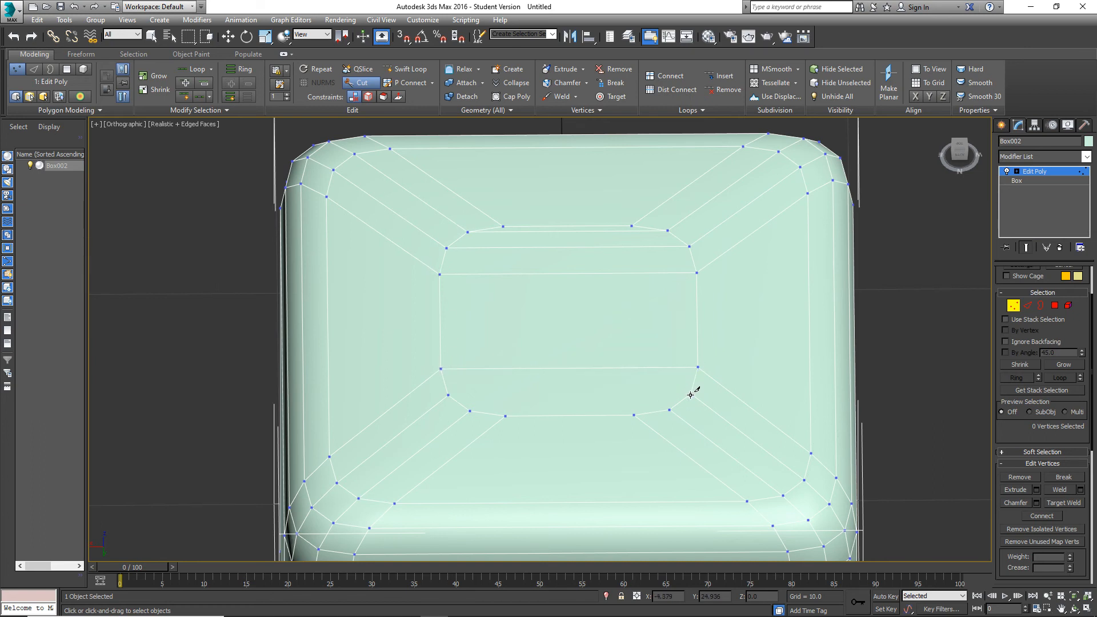
click(690, 394)
click(448, 394)
click(470, 412)
click(669, 410)
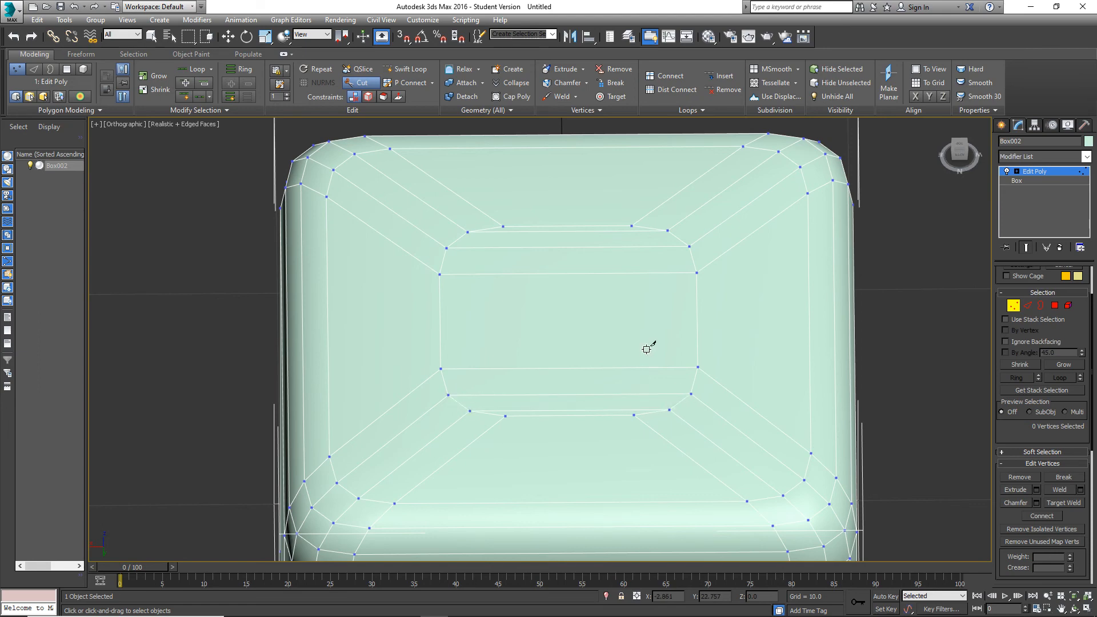
Select all of the cube's polygons, set them to smoothing group 1 and clear the selection.
scroll(629, 338, down, 2)
alt+middle_drag(629, 338, 753, 297)
key(4)
scroll(682, 302, down, 10)
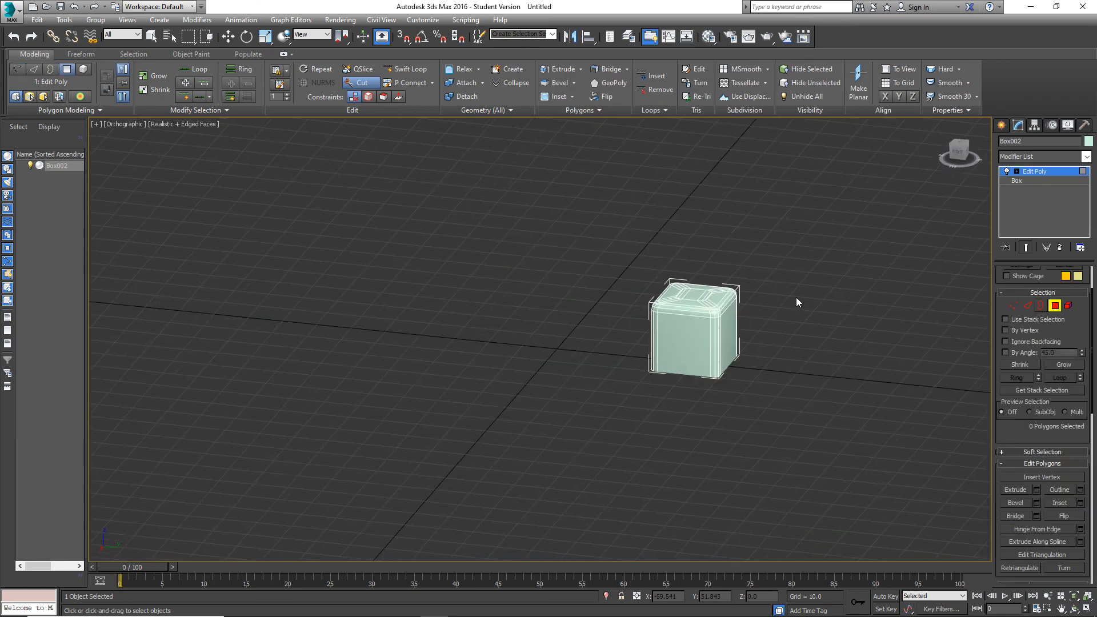
key(ctrl+a)
key(w)
scroll(1031, 465, down, 5)
scroll(1043, 445, down, 4)
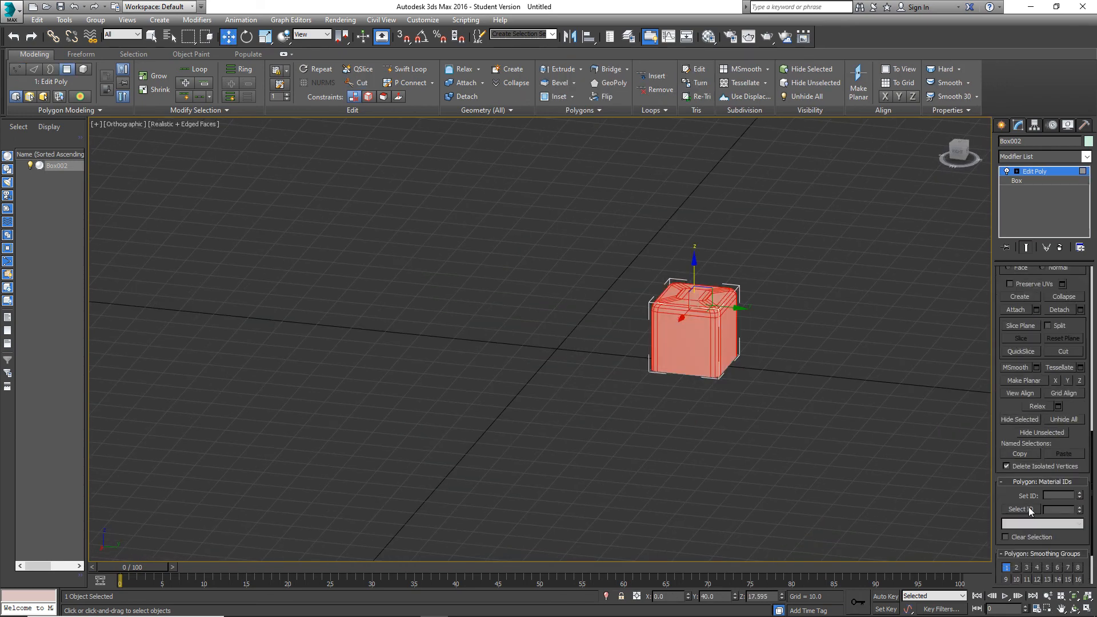
click(1007, 568)
click(835, 450)
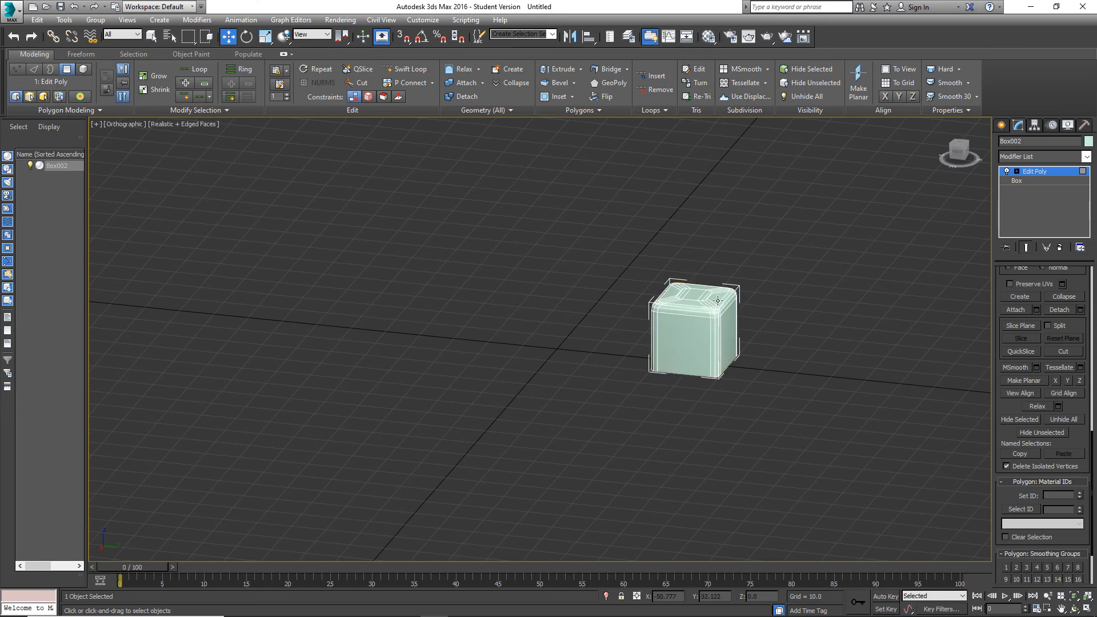
Turn off the edge display and view the smoothly shaded rounded cube from another side.
scroll(718, 300, up, 5)
key(F4)
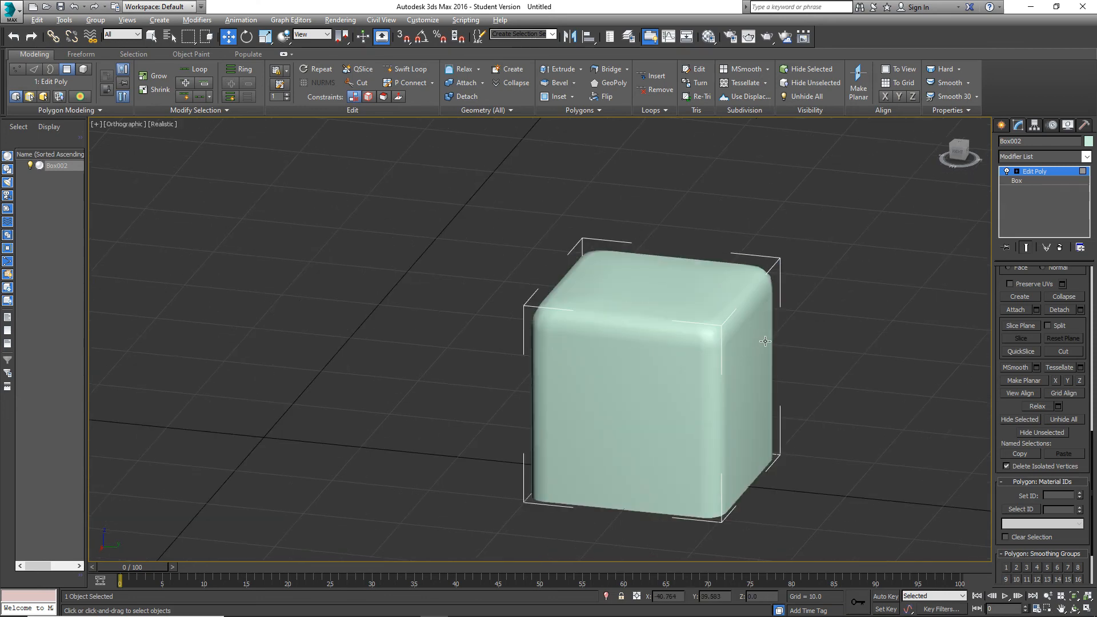
alt+middle_drag(765, 341, 613, 342)
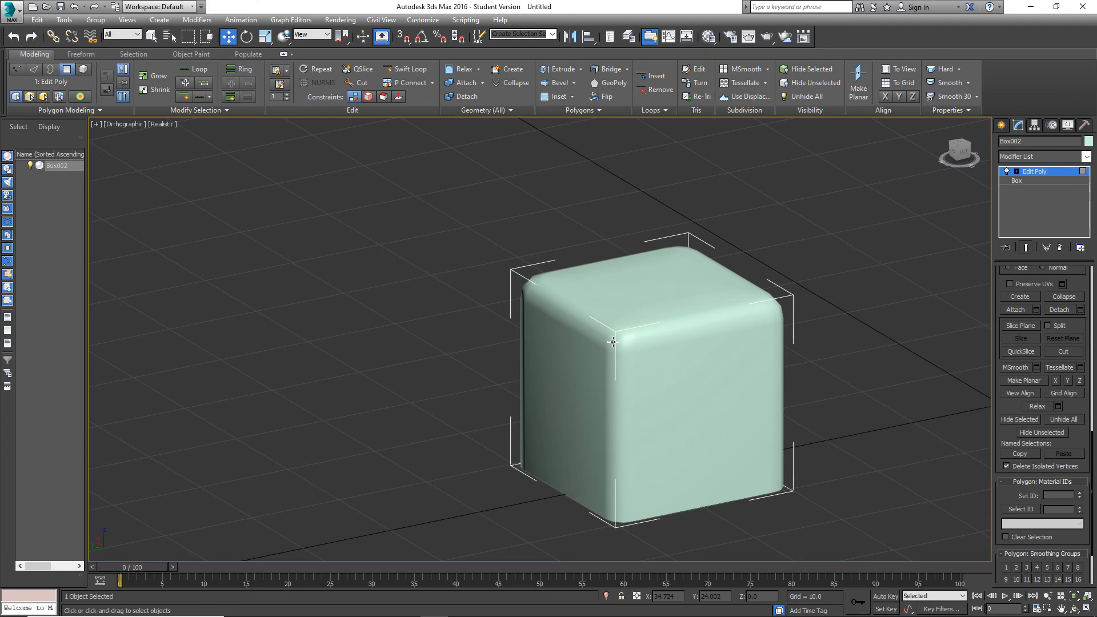
Show the edges on the shaded rounded cube again and look at it from the left view.
scroll(1055, 361, up, 6)
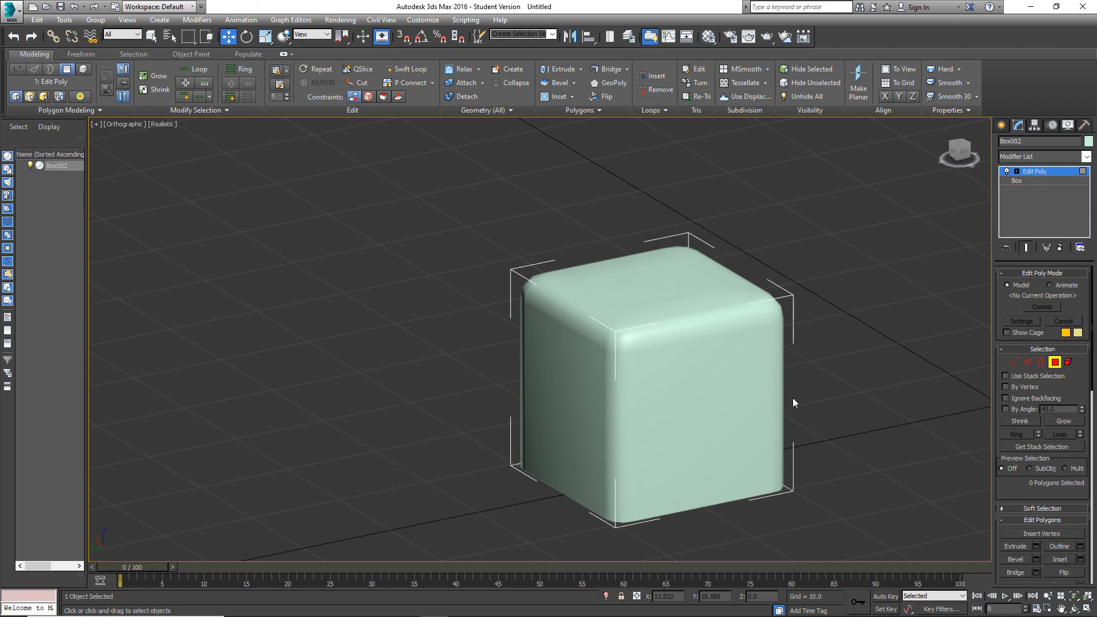
middle_drag(847, 391, 718, 379)
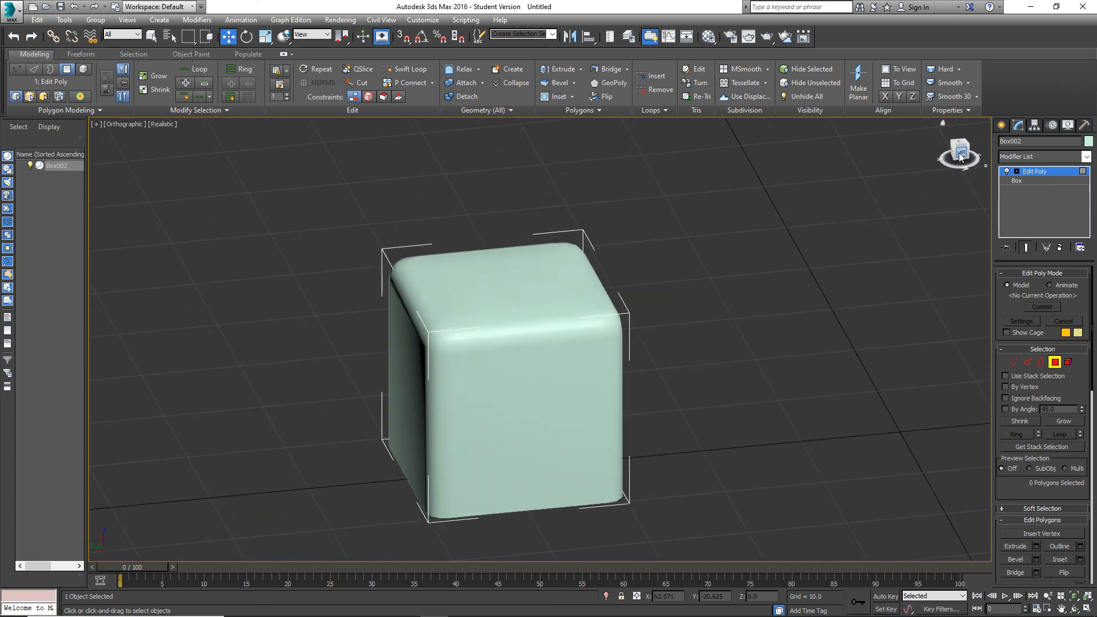
key(F4)
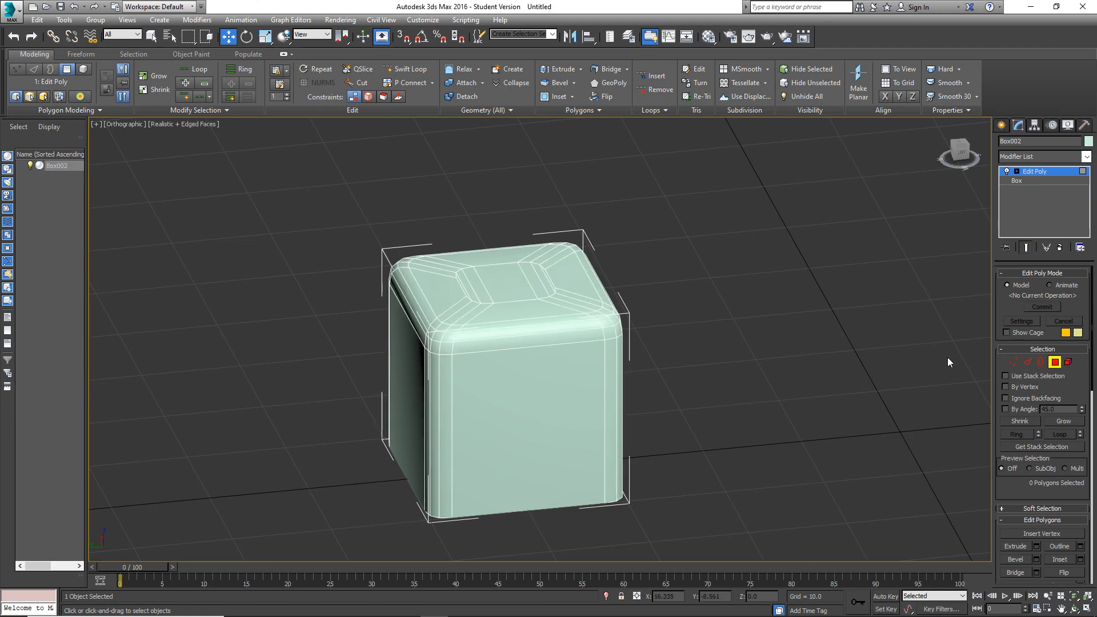
click(961, 152)
middle_drag(629, 269, 645, 289)
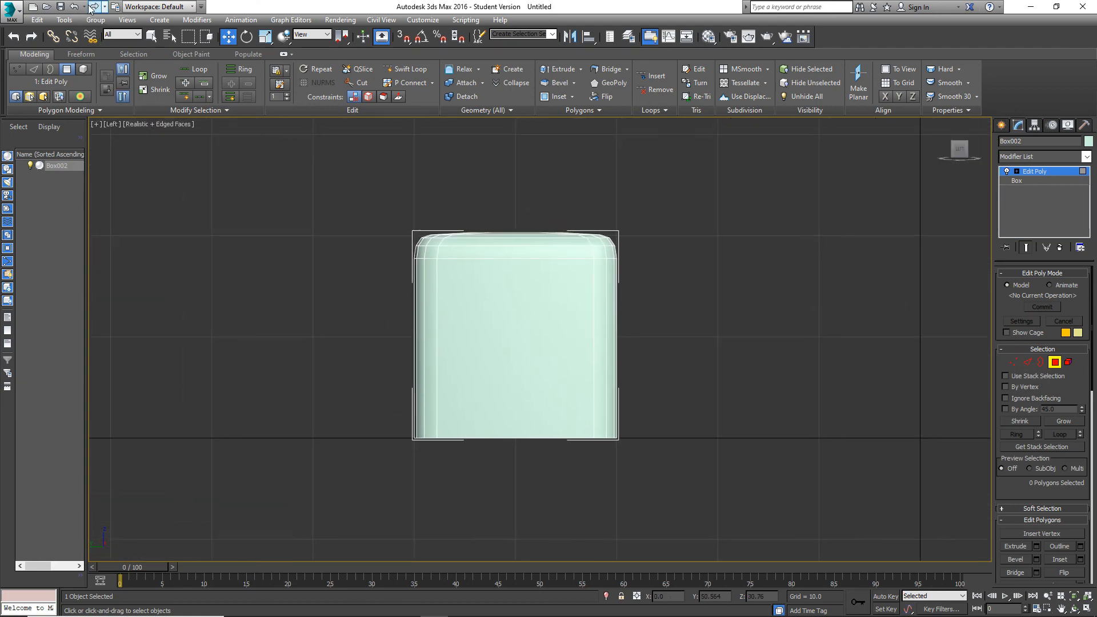
Undo the cube's smoothing, top cuts and edge rounding through the undo history.
click(84, 6)
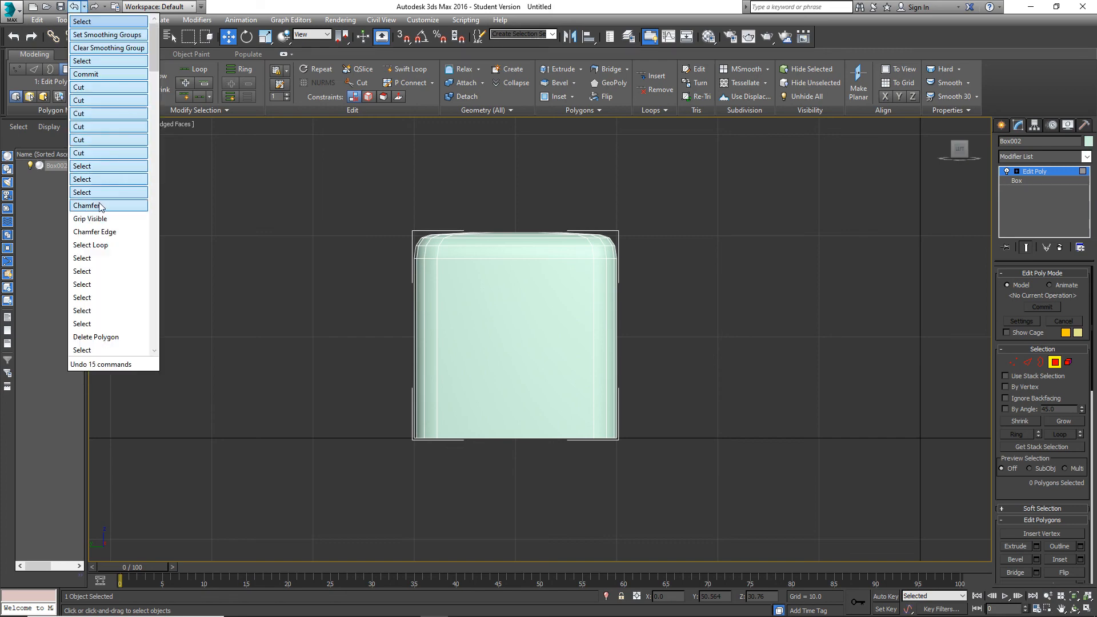
click(100, 205)
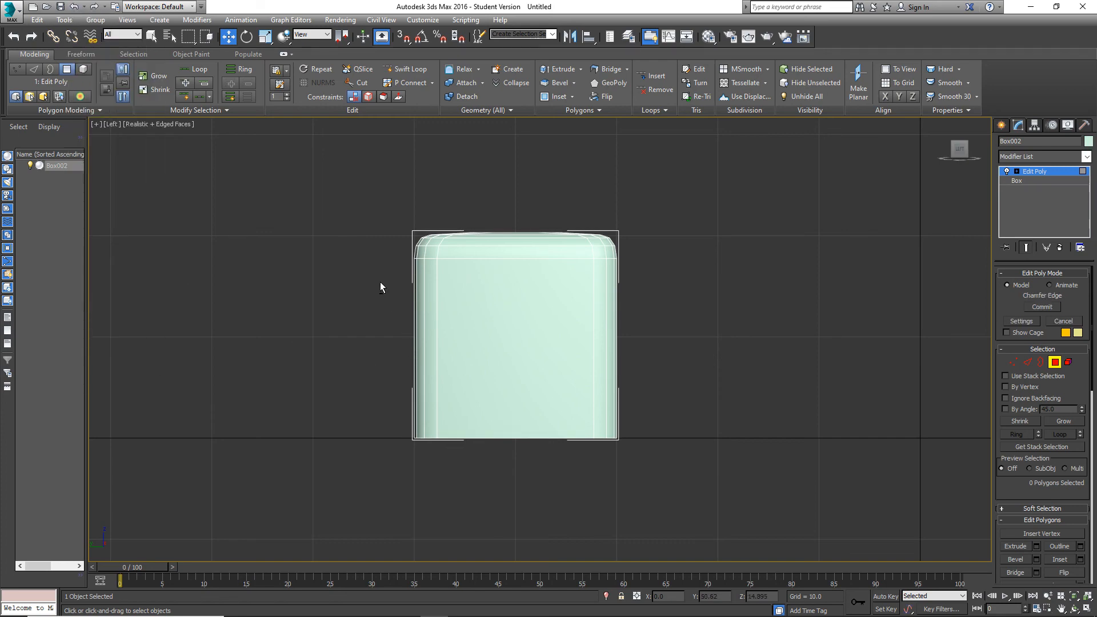
alt+middle_drag(380, 283, 406, 311)
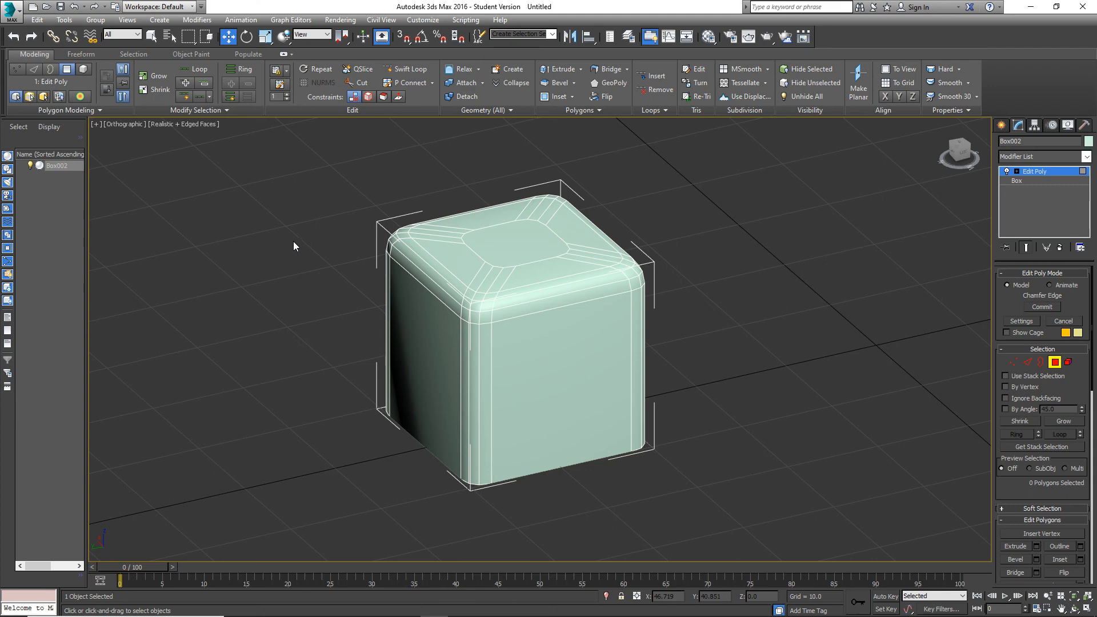
click(85, 8)
click(109, 250)
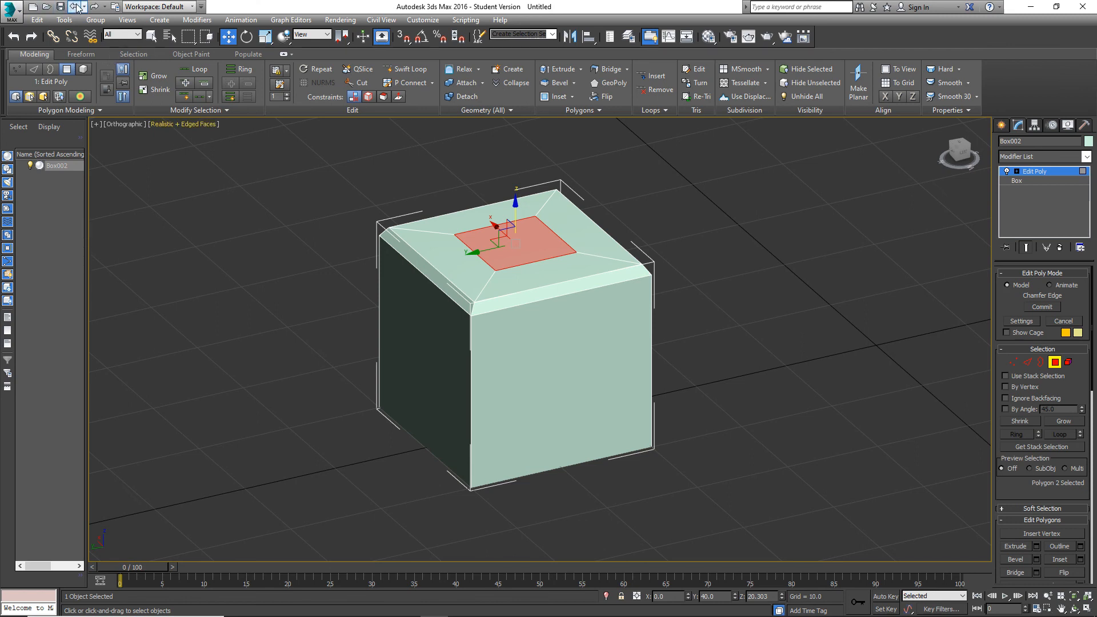
Undo the remaining edge chamfer and the height changes of the central top polygon.
click(75, 7)
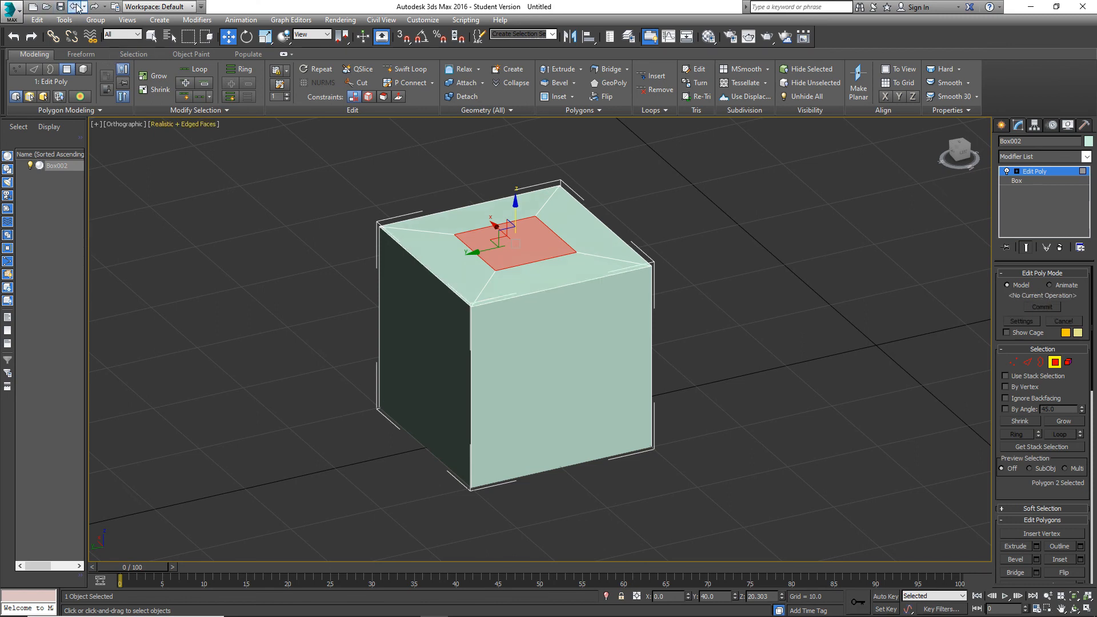
click(76, 7)
click(76, 7)
click(76, 7)
click(76, 7)
click(76, 7)
click(76, 7)
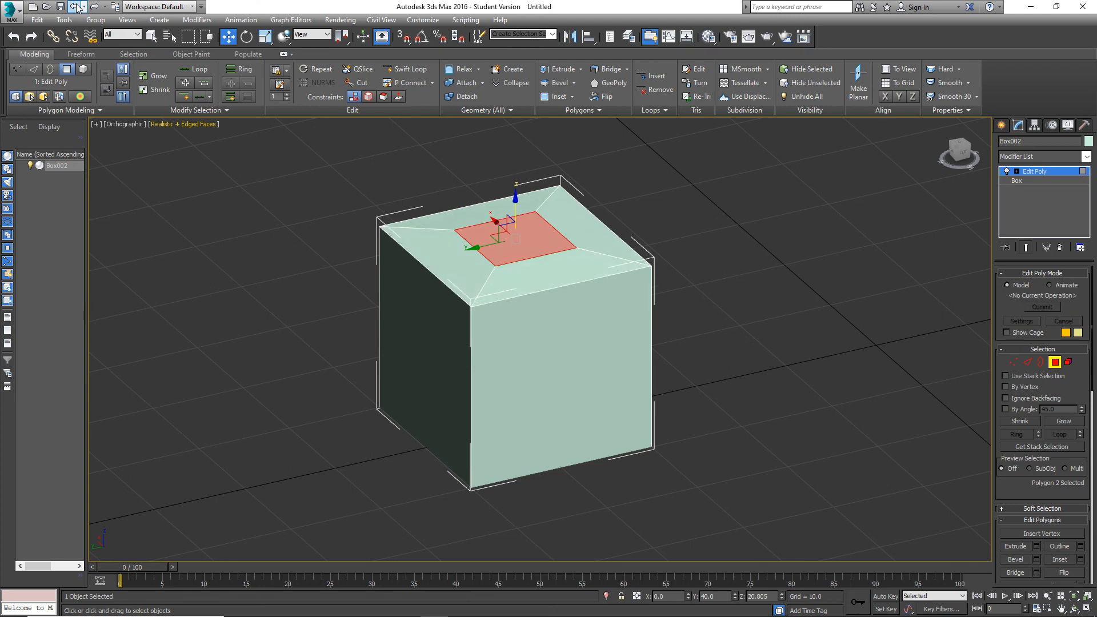
click(76, 7)
click(76, 7)
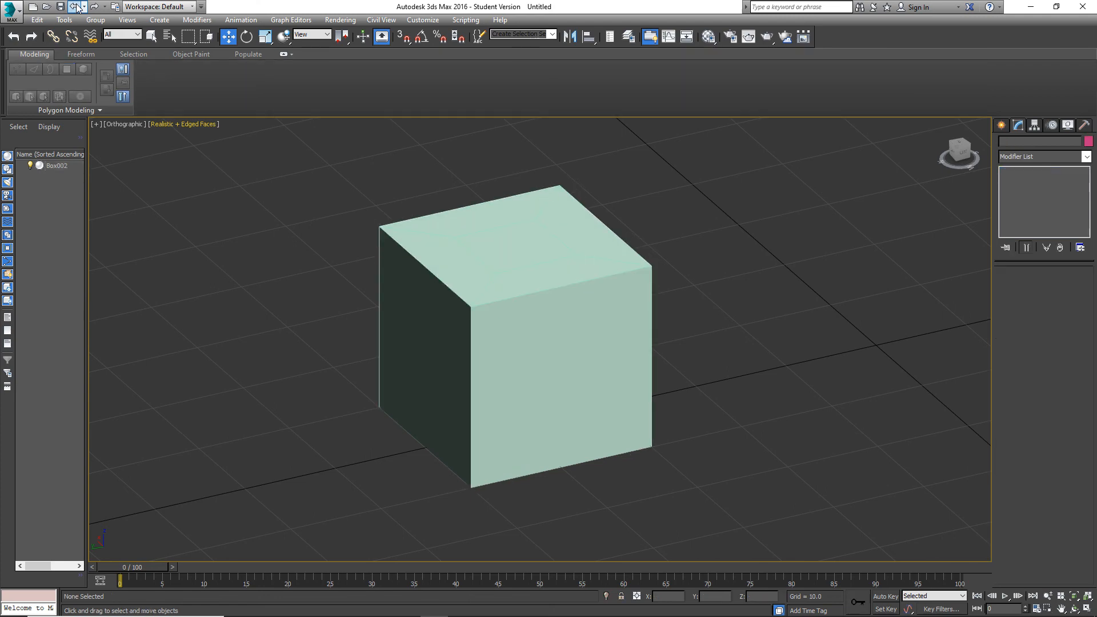
click(76, 7)
click(95, 7)
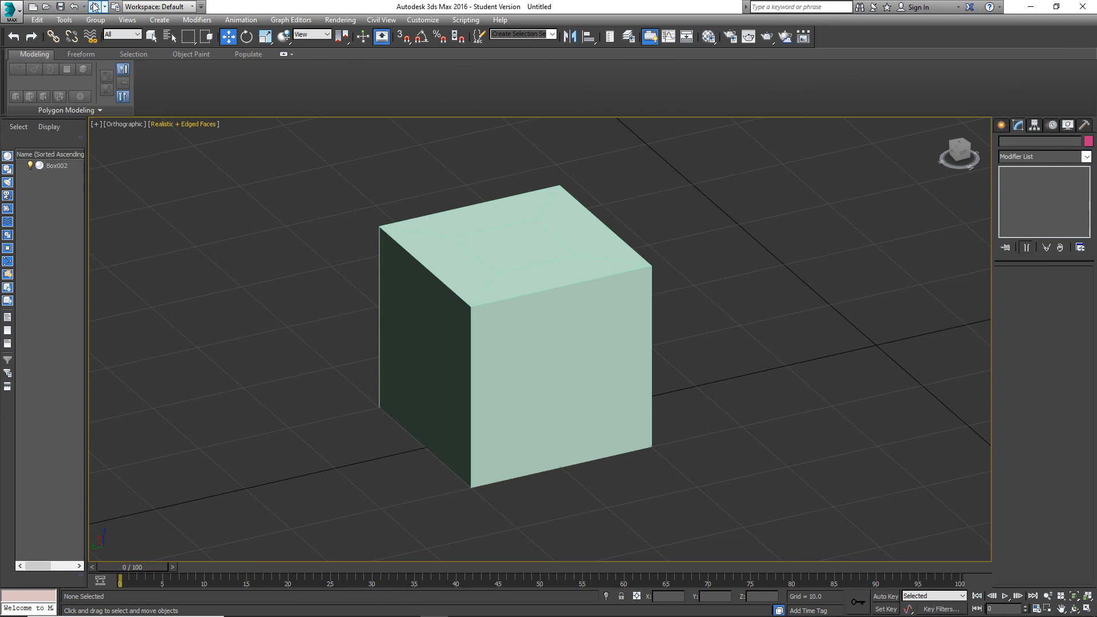
Select the box and delete its Edit Poly modifier.
click(499, 226)
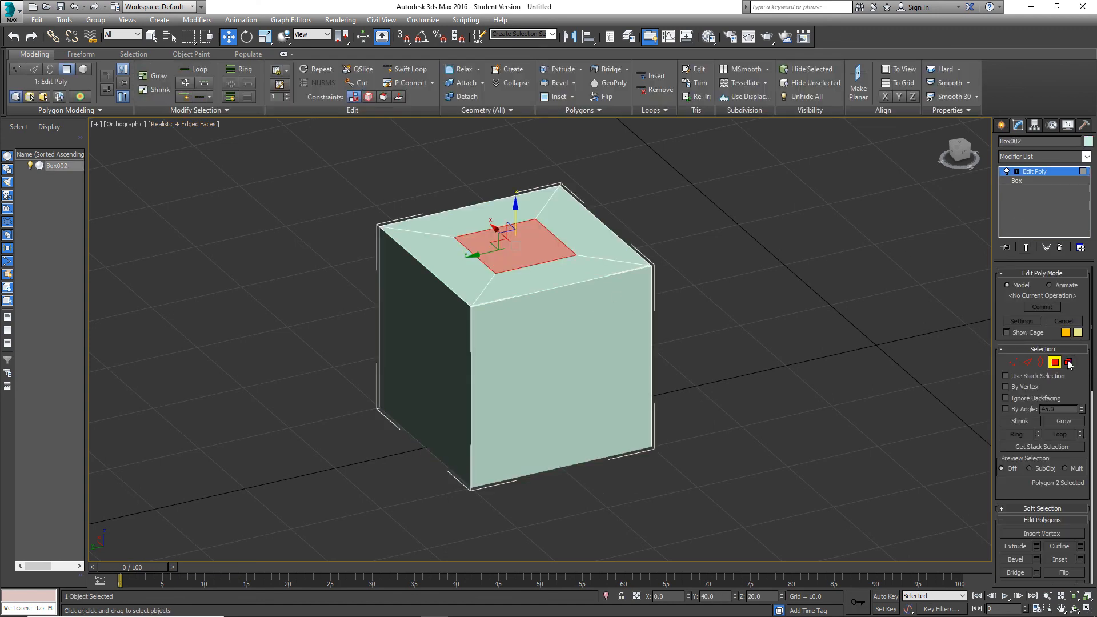
scroll(1044, 435, down, 3)
click(1055, 277)
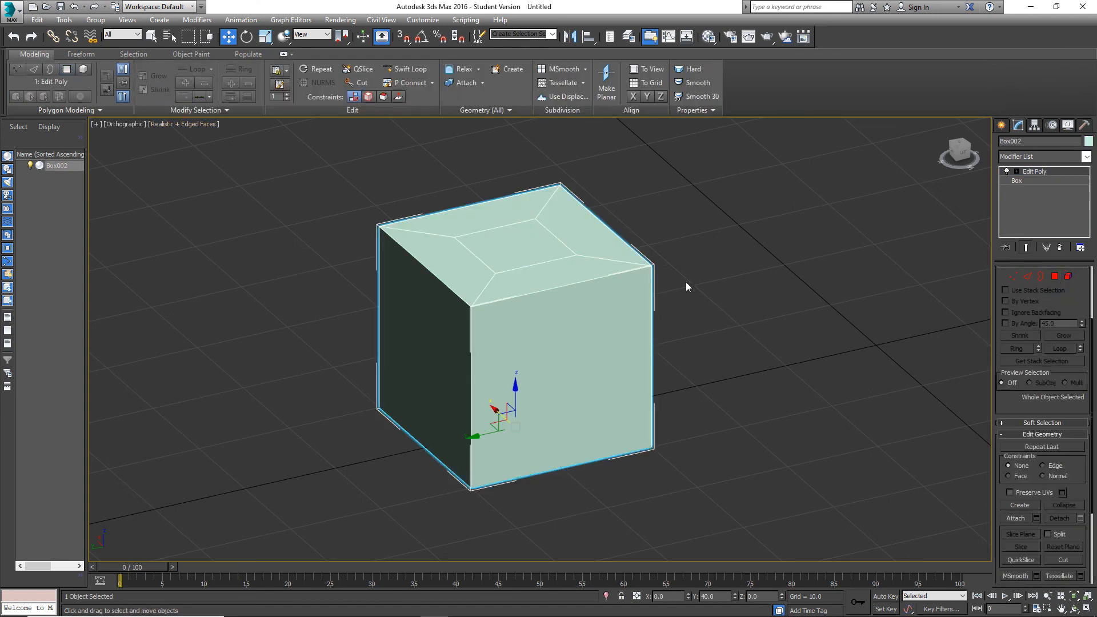
click(75, 7)
click(75, 7)
click(74, 8)
click(566, 297)
click(1055, 277)
right_click(1033, 173)
click(992, 188)
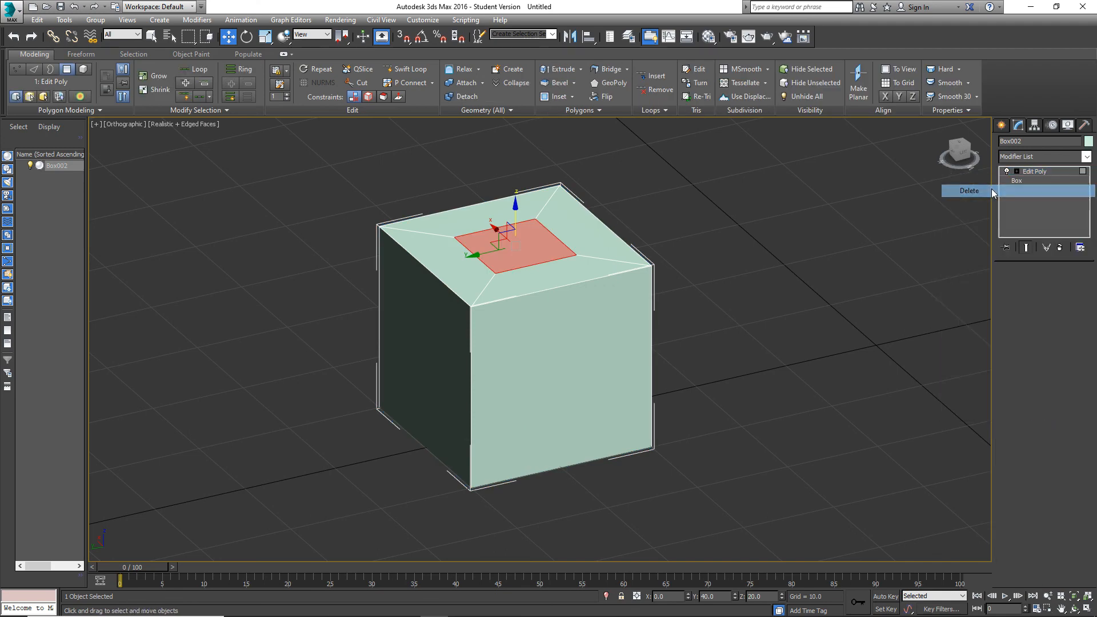
Apply a new Edit Poly modifier to the box and enter polygon mode.
click(1037, 152)
scroll(1036, 444, down, 3)
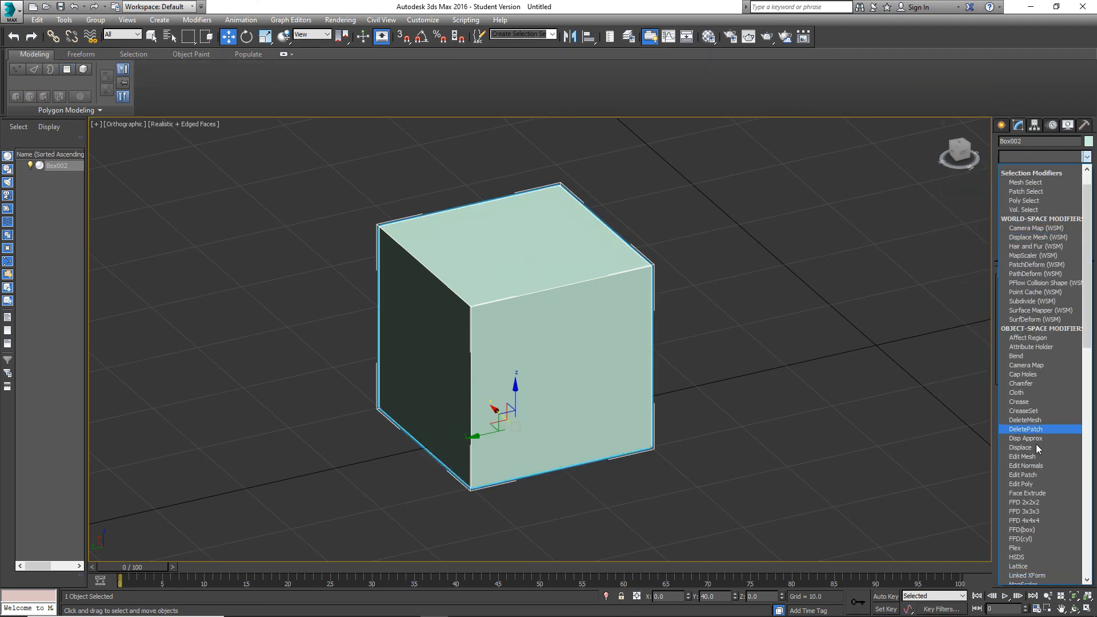
click(1023, 388)
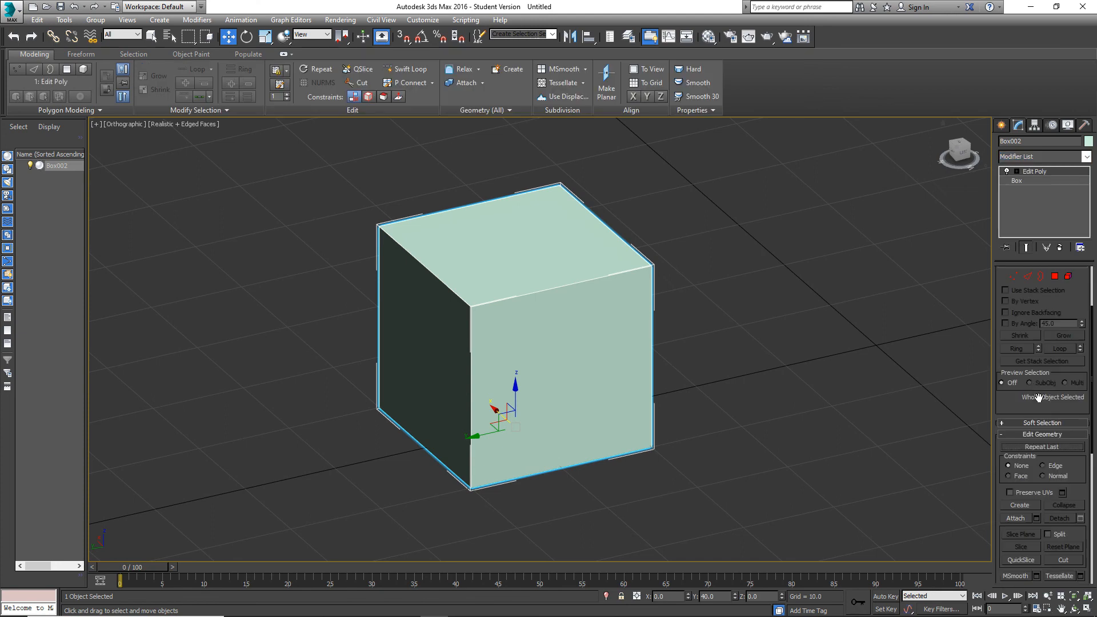
click(1054, 277)
scroll(1046, 454, down, 2)
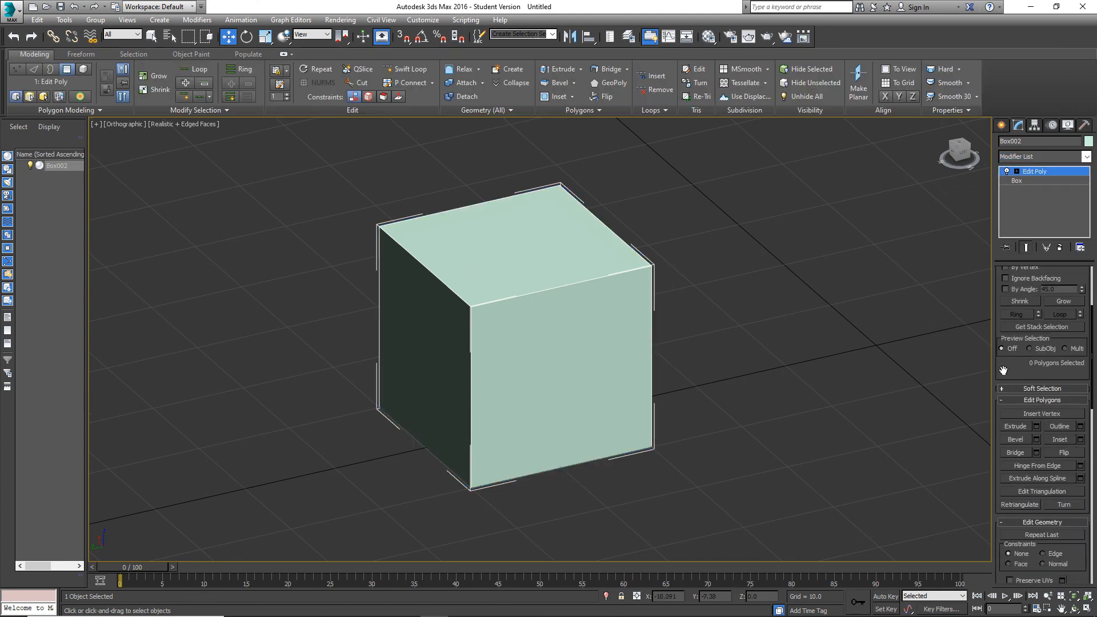
scroll(1050, 389, up, 3)
Inset the box's top polygon by about 1.581.
click(495, 258)
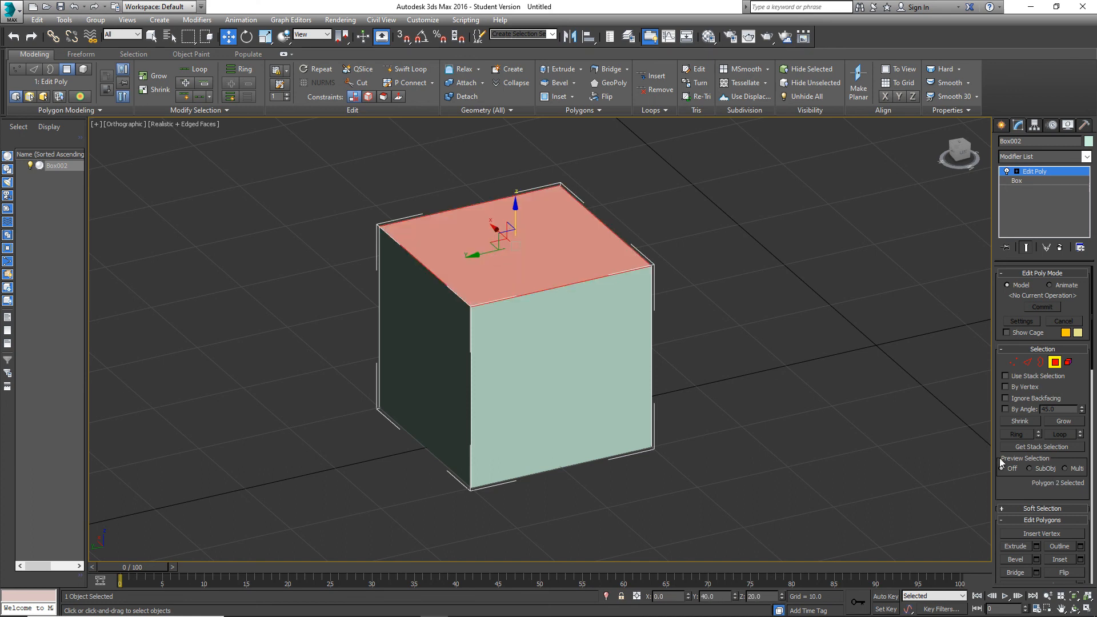
scroll(1046, 500, down, 1)
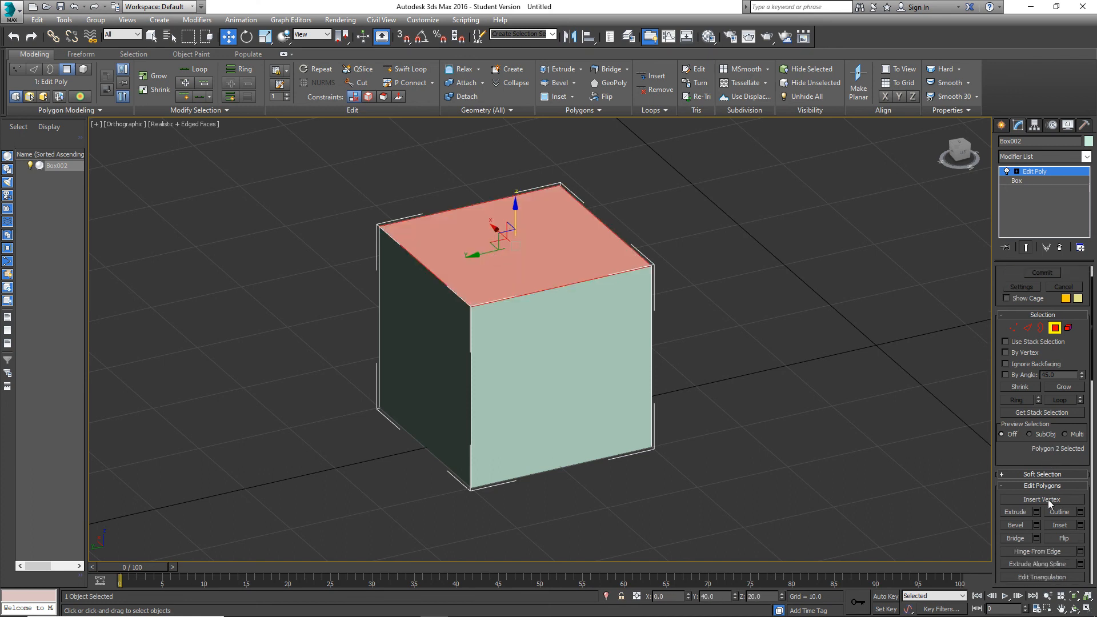
click(1080, 525)
drag(550, 361, 548, 345)
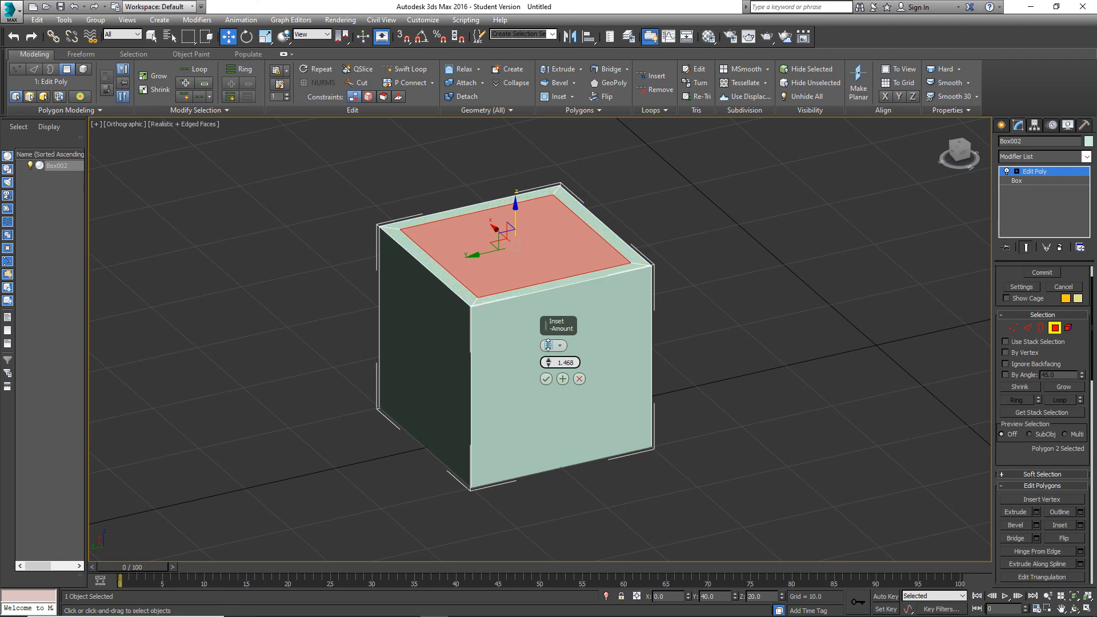
click(546, 379)
Extrude the inset top polygon upward by about 9.767.
click(1036, 512)
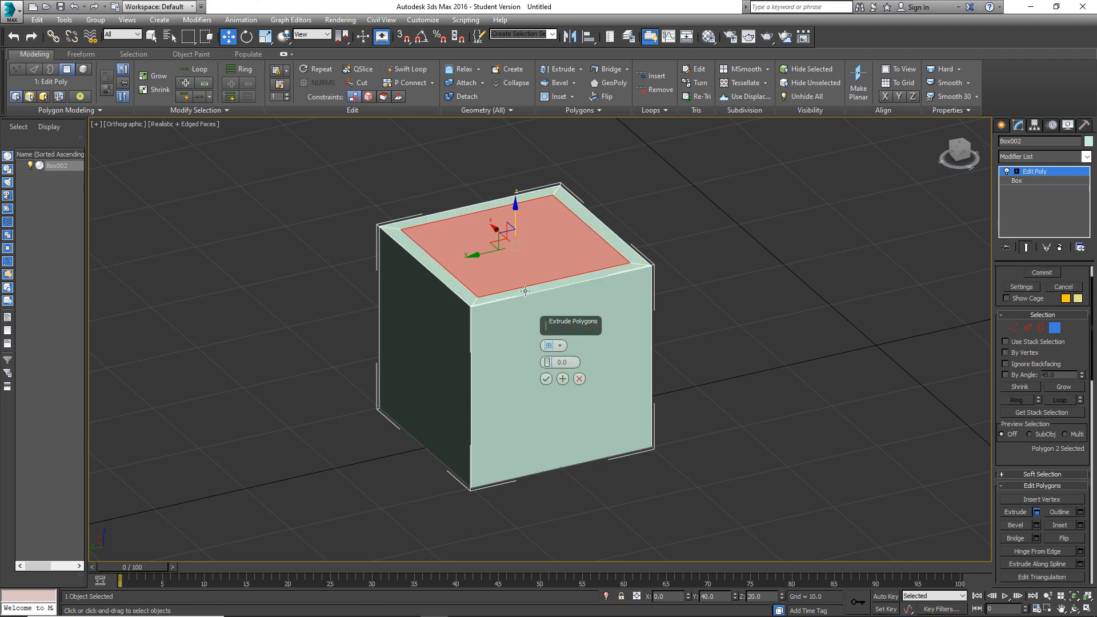
drag(547, 360, 544, 261)
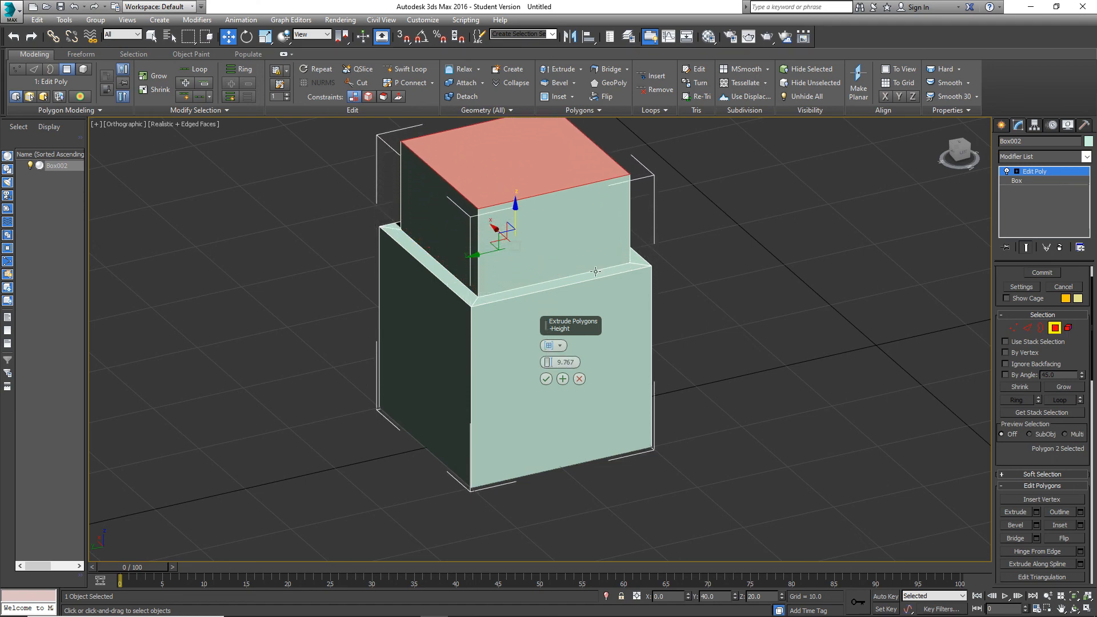
alt+middle_drag(600, 286, 672, 282)
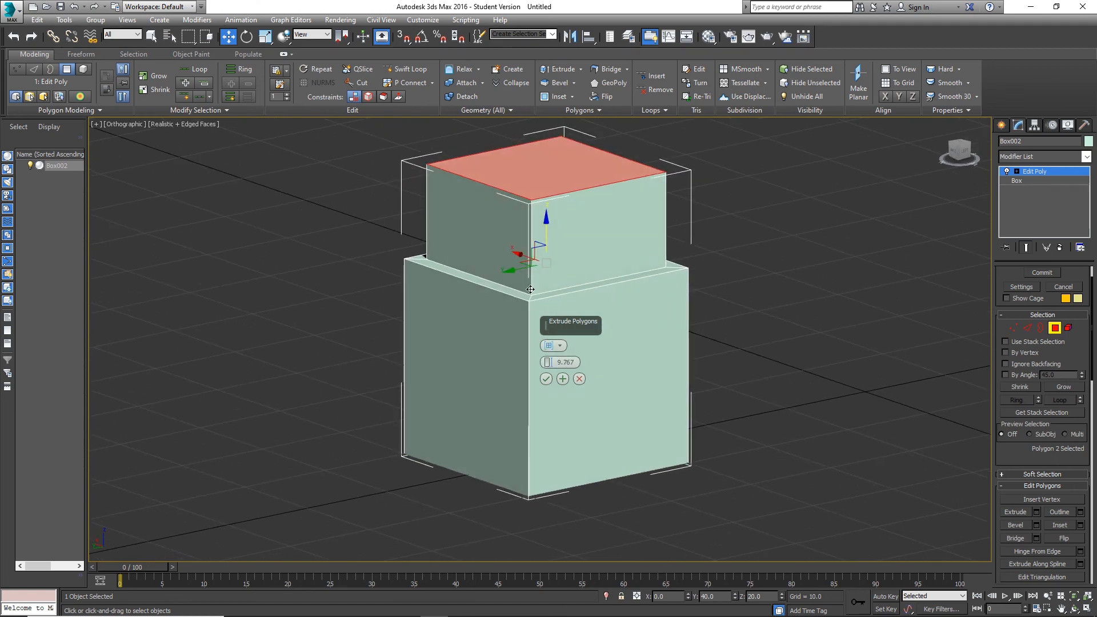
scroll(545, 277, up, 5)
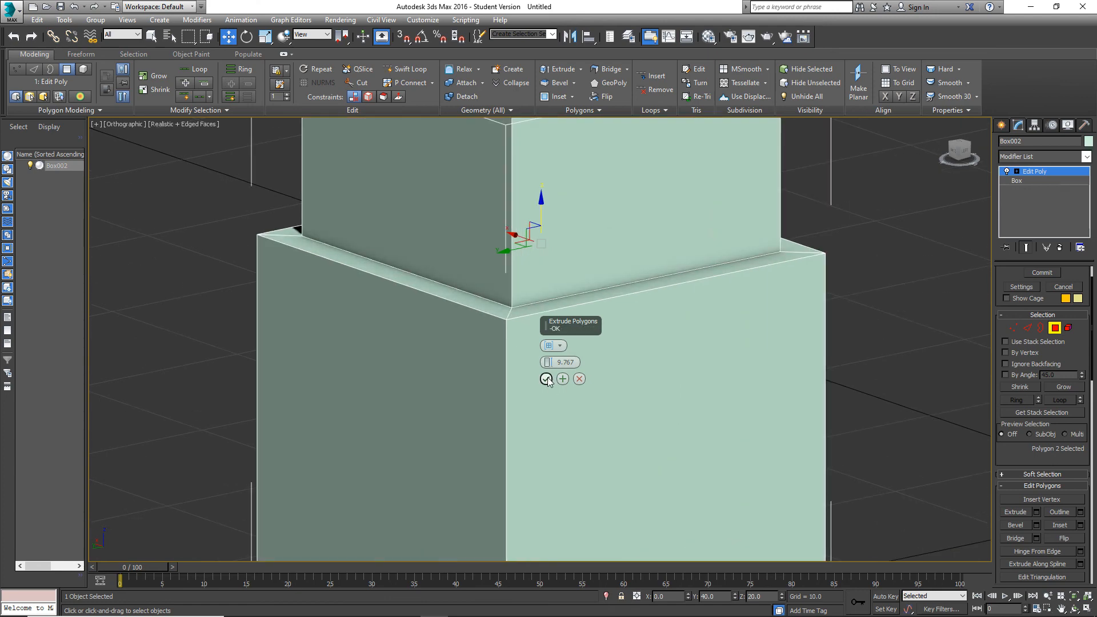
click(546, 379)
scroll(685, 345, down, 6)
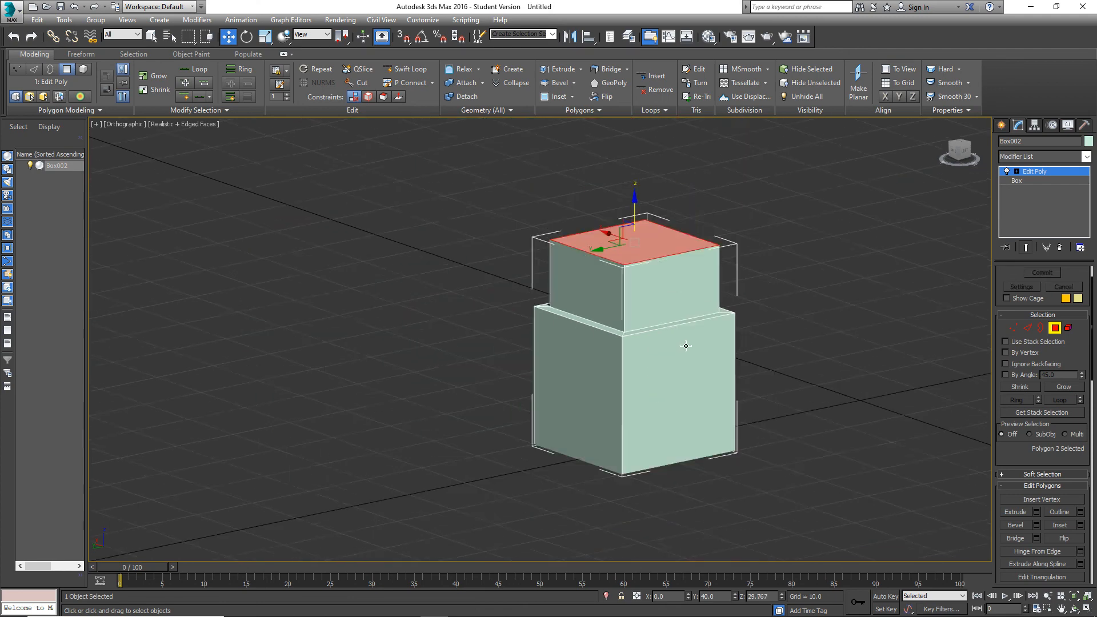
Move the extruded block's top polygon up along Z to a height of about 34.375.
scroll(666, 350, up, 6)
scroll(666, 351, down, 6)
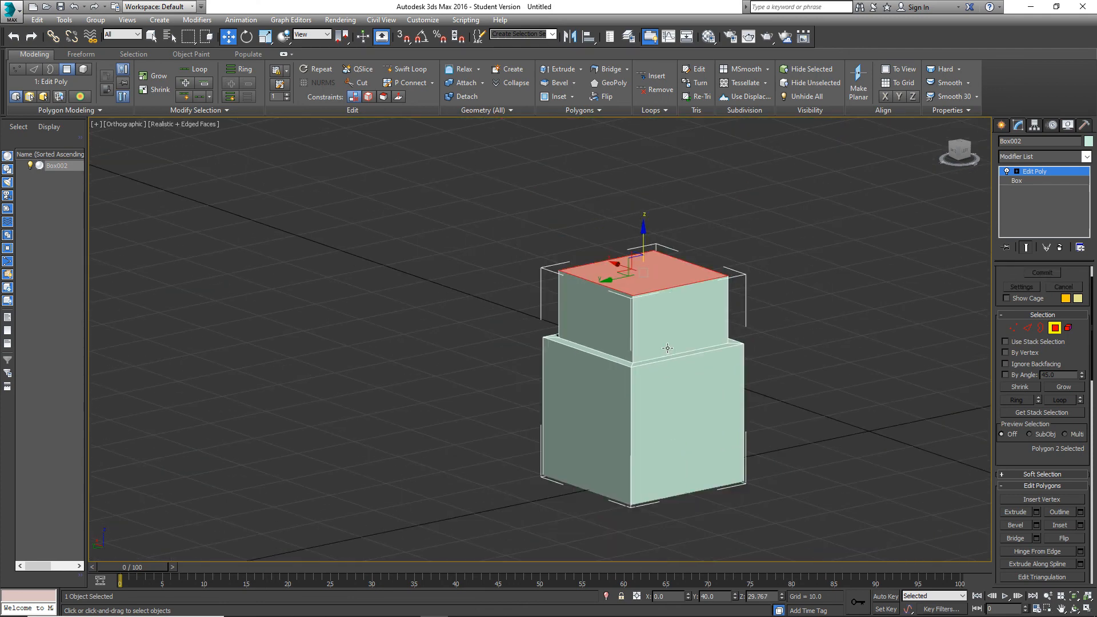
scroll(639, 374, up, 5)
mouse_move(635, 376)
alt+middle_down()
mouse_move(577, 359)
mouse_move(625, 386)
alt+middle_up()
scroll(625, 385, down, 6)
scroll(627, 381, up, 3)
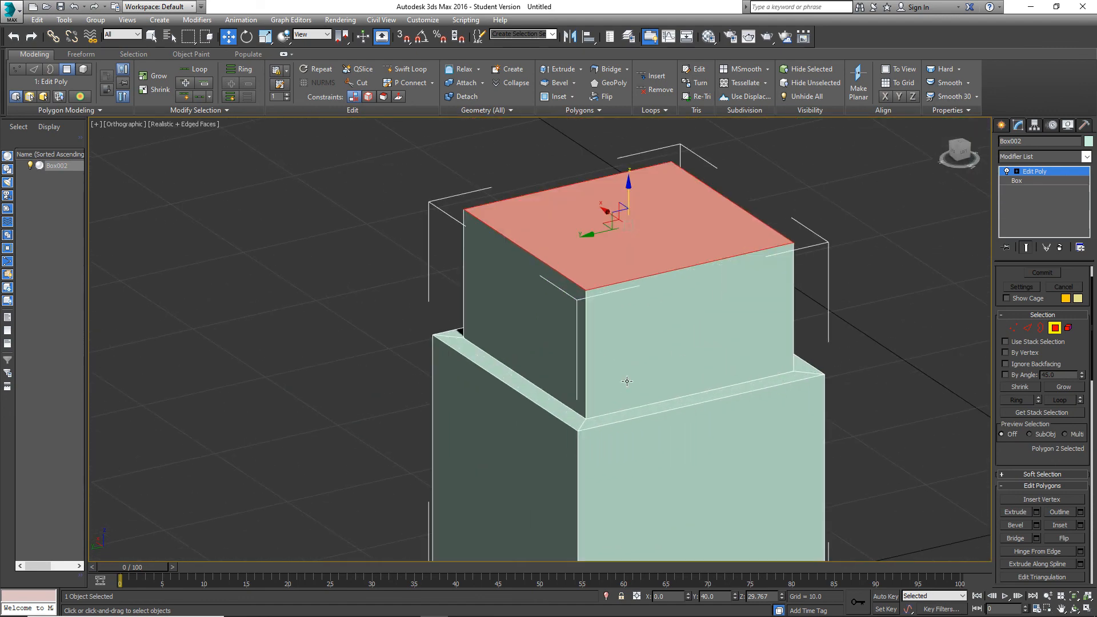
drag(628, 186, 632, 144)
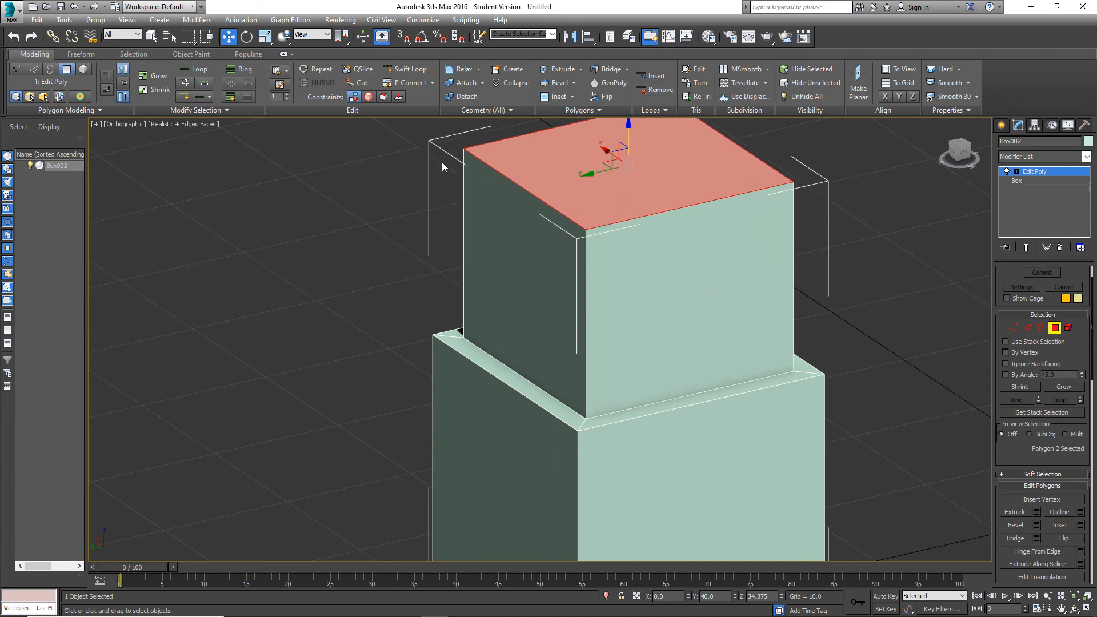
Insert a horizontal edge loop just below the top of the upper block with Swift Loop and switch to vertex mode.
click(414, 71)
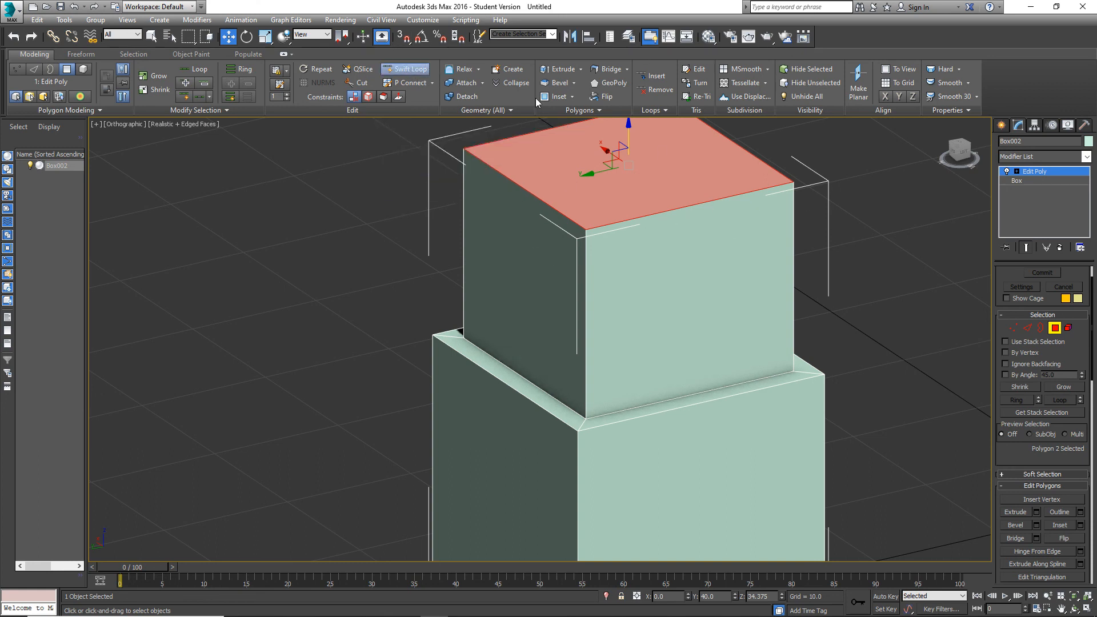
click(784, 236)
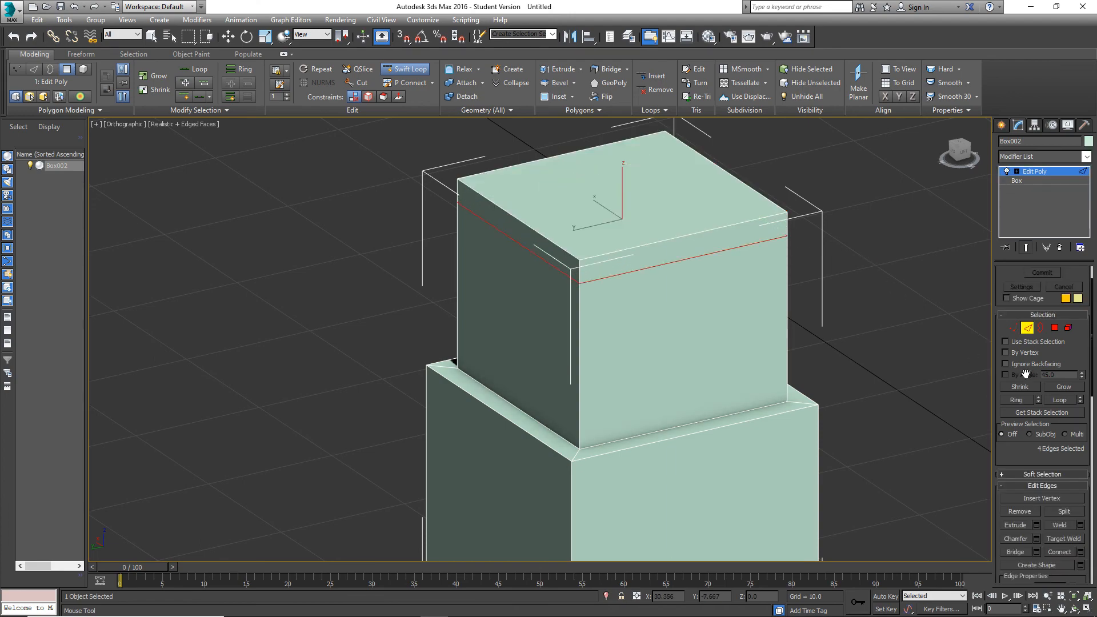
click(1013, 328)
alt+middle_drag(896, 265, 853, 196)
key(w)
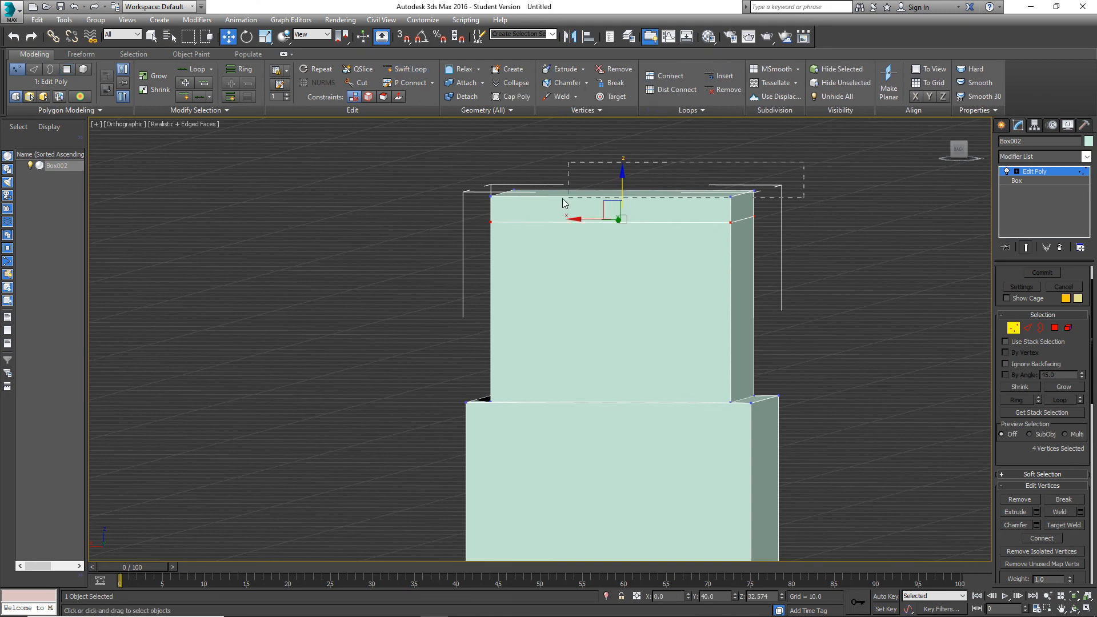
Select the upper block's four topmost vertices and scale them uniformly outward into an overhanging flared rim.
drag(562, 198, 471, 204)
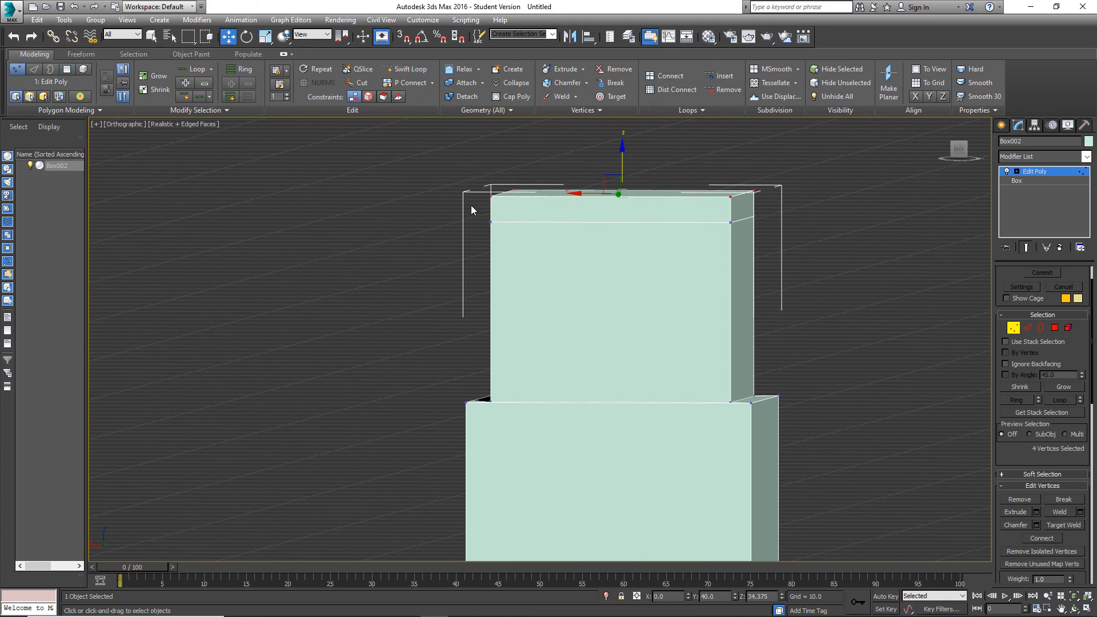
click(265, 36)
alt+middle_drag(602, 265, 611, 218)
drag(607, 207, 603, 212)
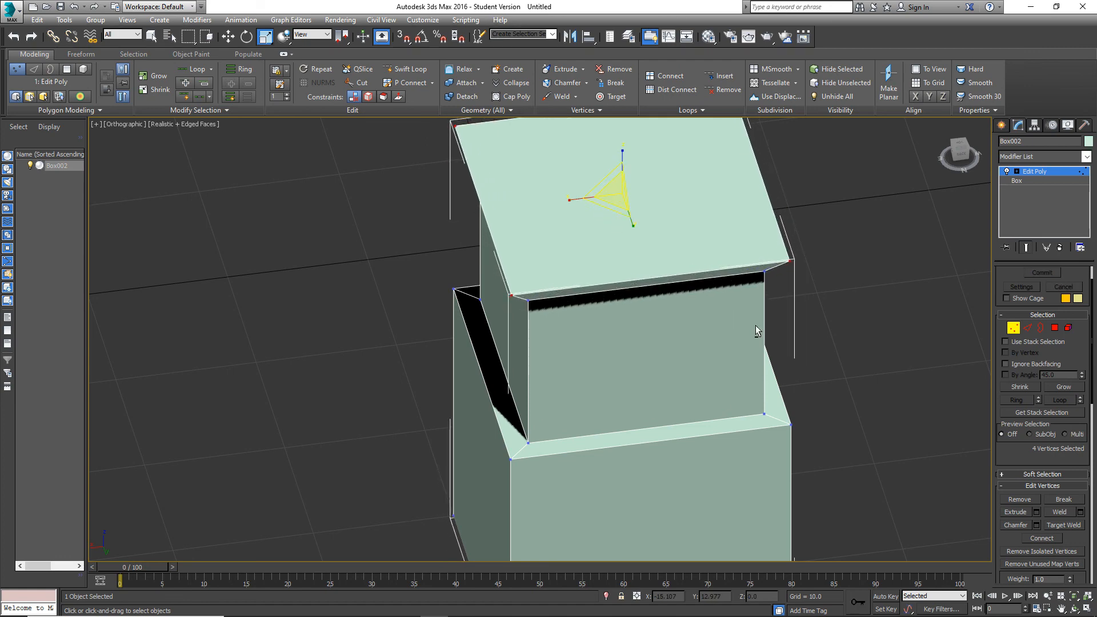
alt+middle_drag(756, 325, 687, 288)
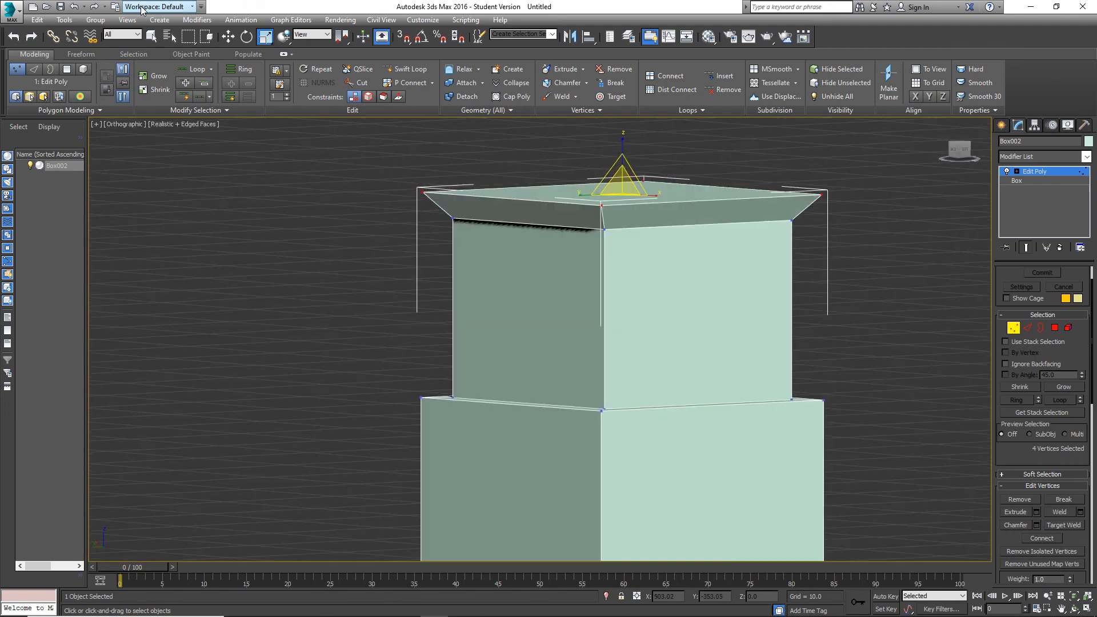
Undo the rim scaling and the edge loop on the upper block, keeping the block at its raised height.
click(74, 7)
click(75, 7)
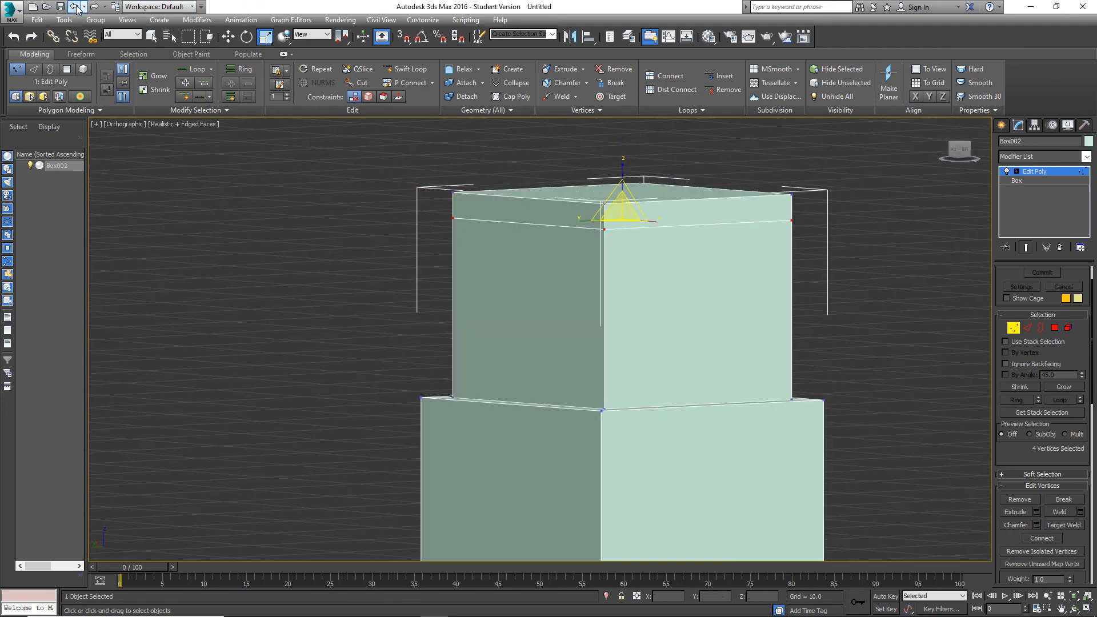
click(75, 7)
click(74, 7)
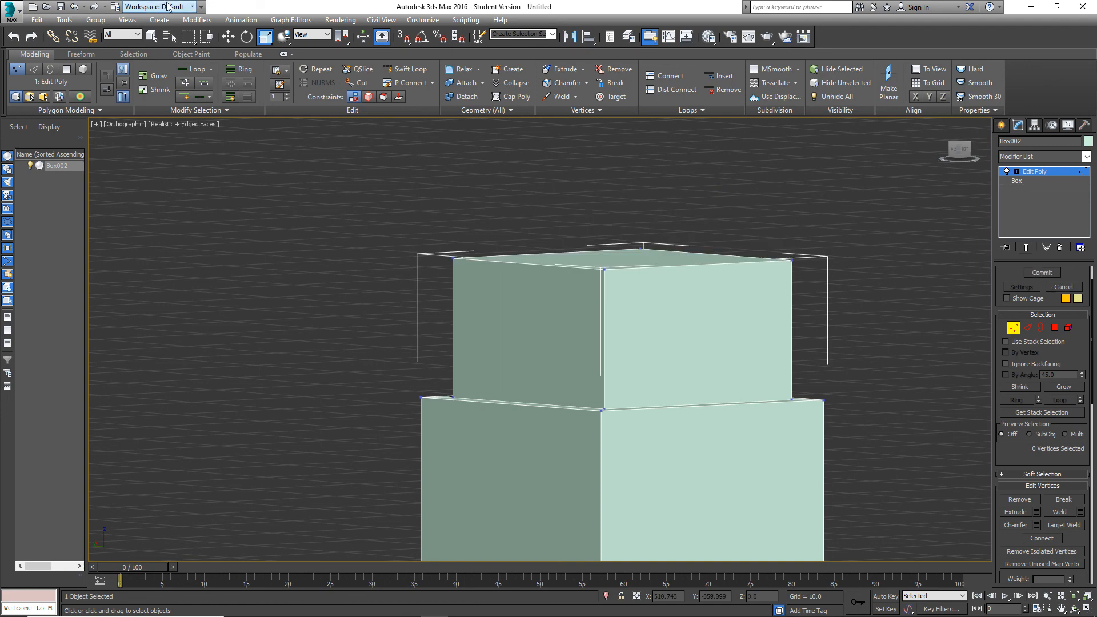
click(95, 7)
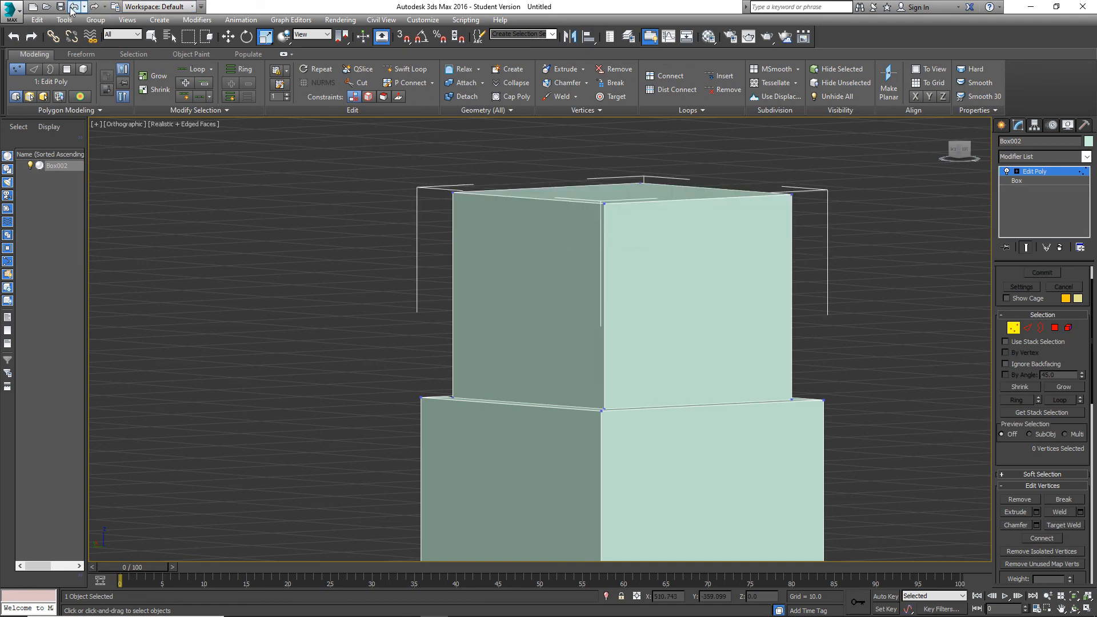
Bevel the upper block's top polygon with a height of 2.036 and an outline of 2.356 to form a flared rim.
click(1057, 329)
alt+middle_drag(714, 224, 709, 239)
scroll(1036, 499, down, 3)
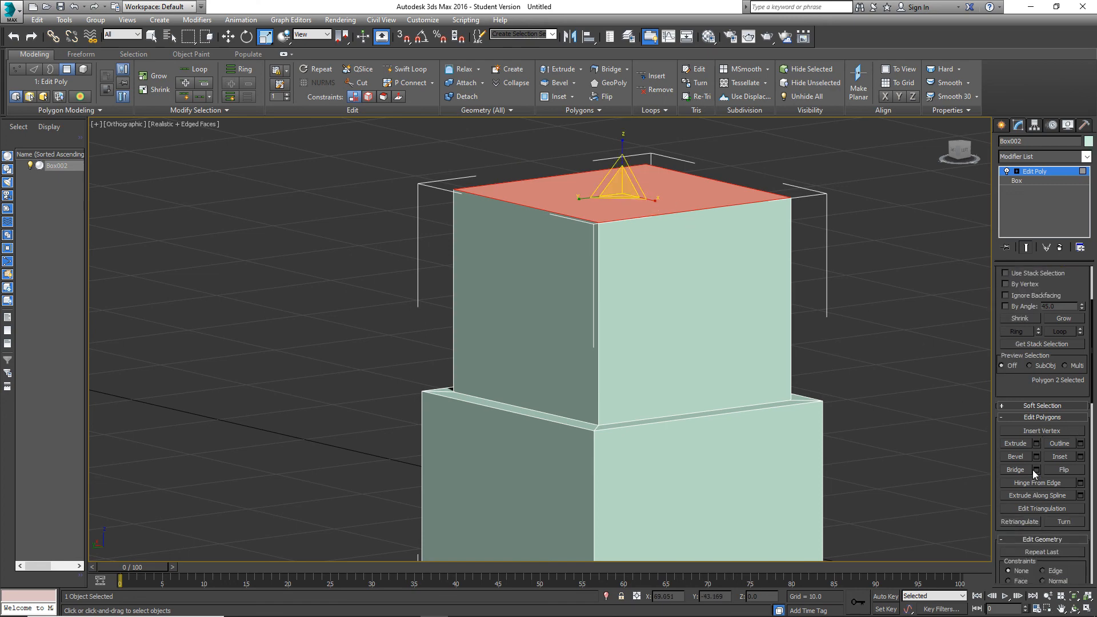
click(1036, 456)
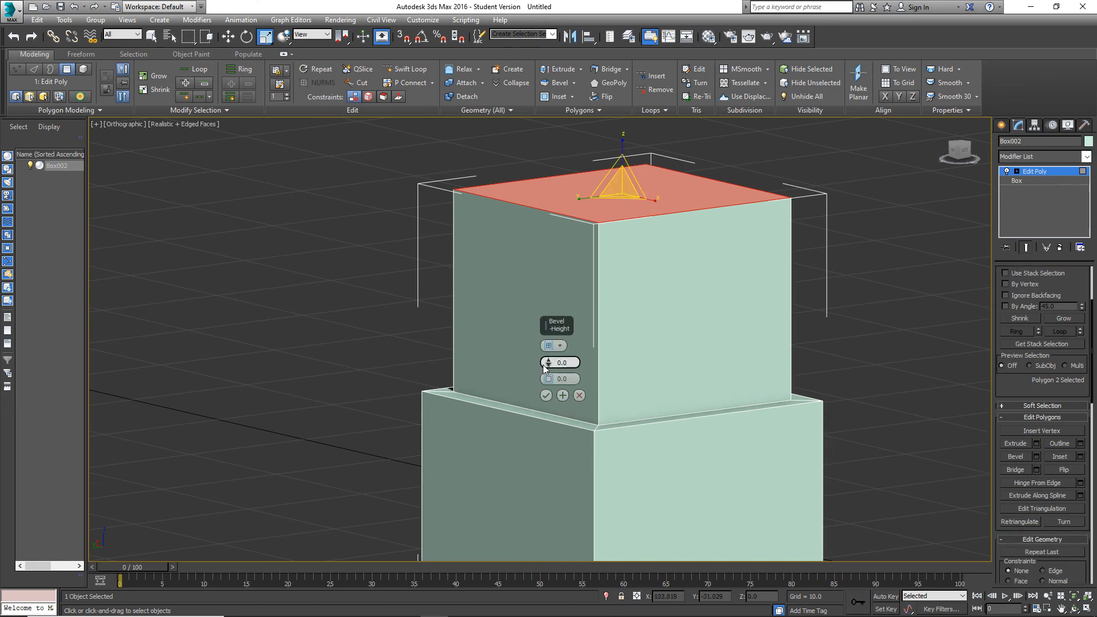
mouse_move(548, 359)
mouse_down()
mouse_move(548, 344)
mouse_move(548, 369)
mouse_up()
alt+middle_drag(726, 326, 686, 318)
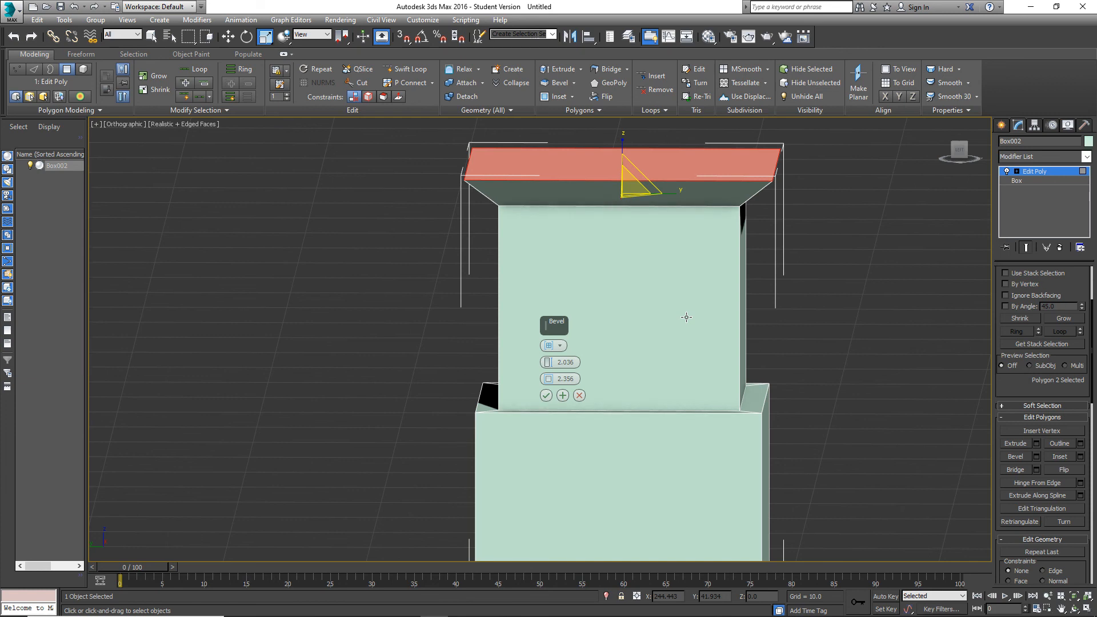
click(546, 395)
Deselect the top polygon and examine the flared rim and the whole stacked block from several angles.
scroll(568, 379, down, 5)
mouse_move(568, 348)
alt+middle_down()
mouse_move(614, 378)
mouse_move(557, 347)
alt+middle_up()
scroll(590, 386, up, 5)
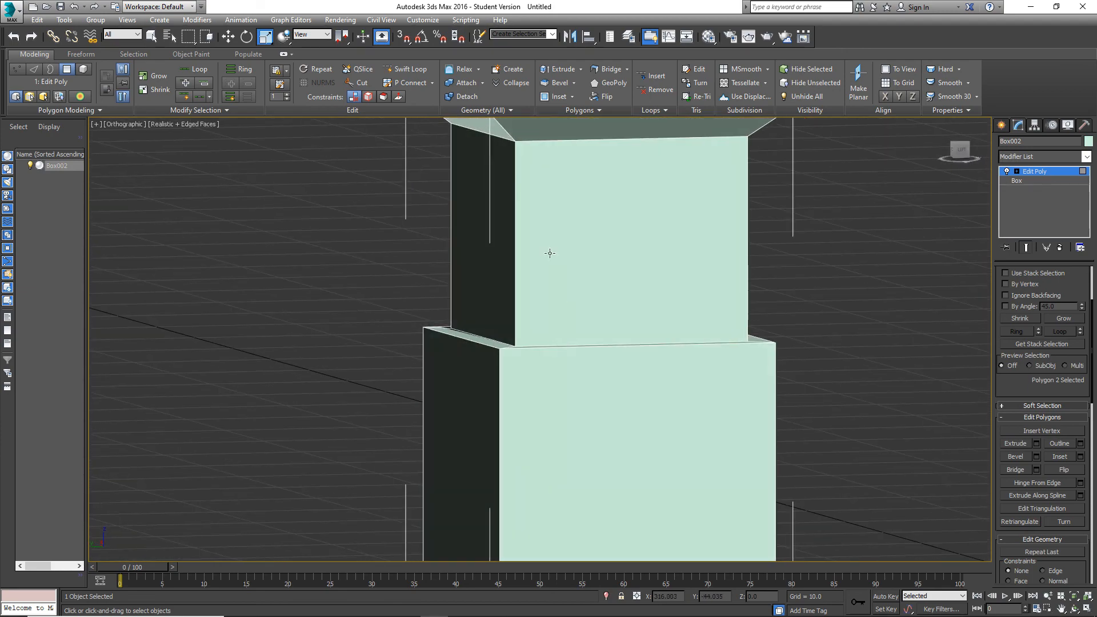
alt+middle_drag(550, 253, 683, 325)
click(811, 311)
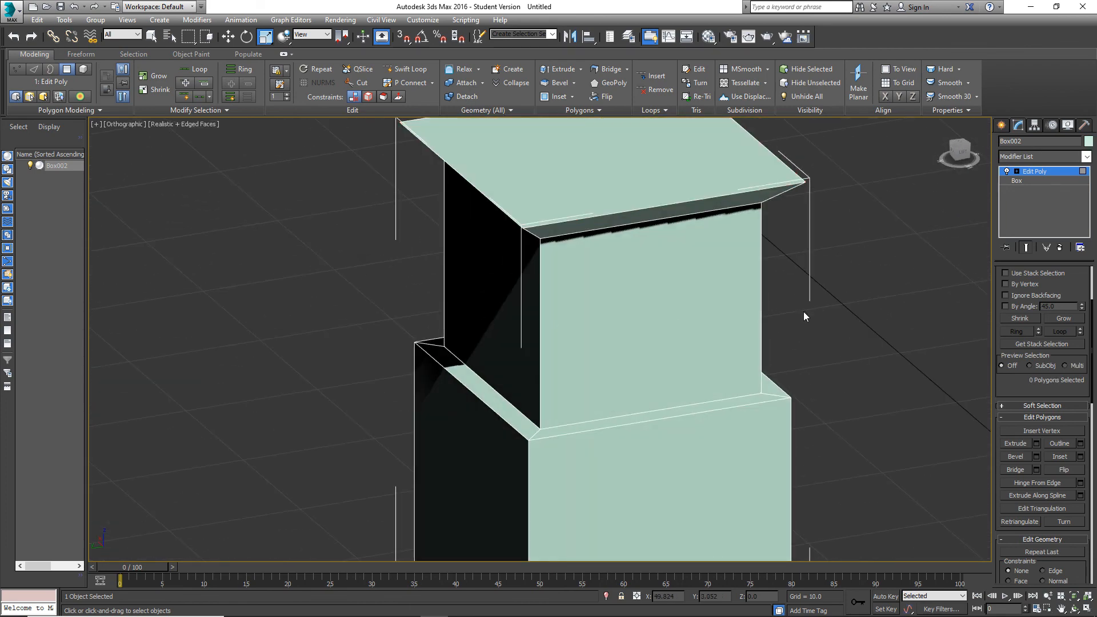
scroll(1041, 438, up, 3)
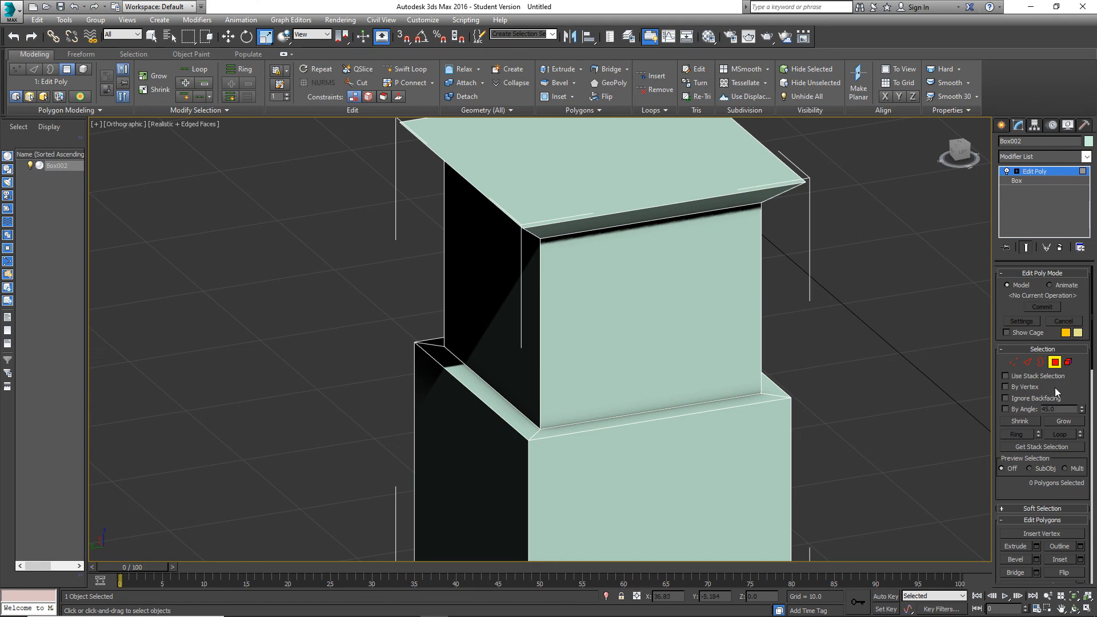
scroll(1015, 447, down, 2)
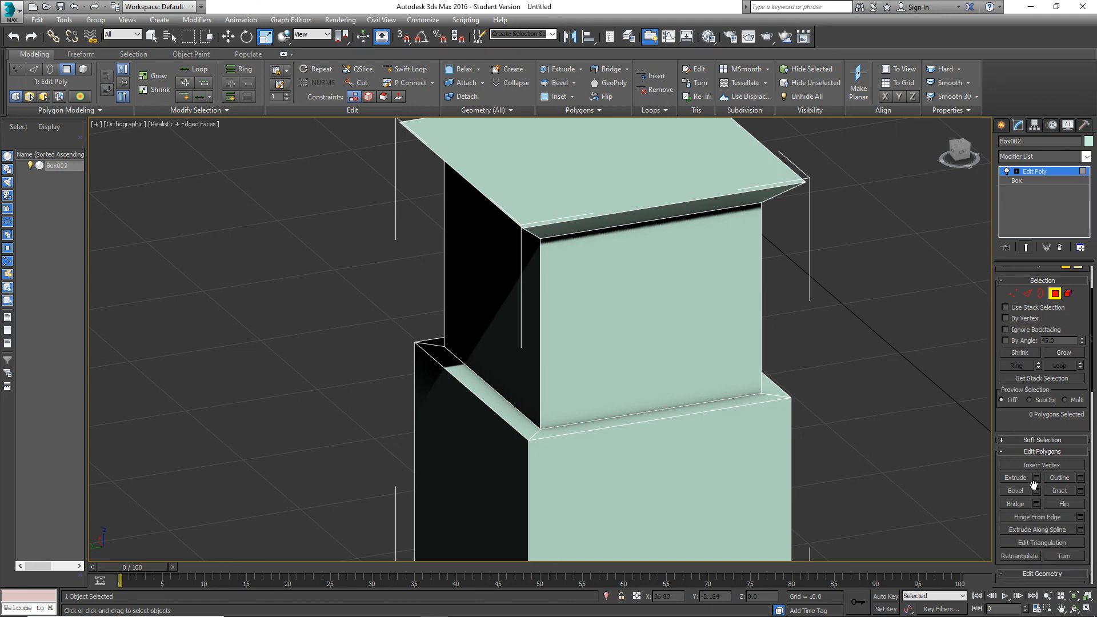
scroll(739, 347, down, 5)
alt+middle_drag(757, 345, 767, 328)
scroll(758, 336, up, 6)
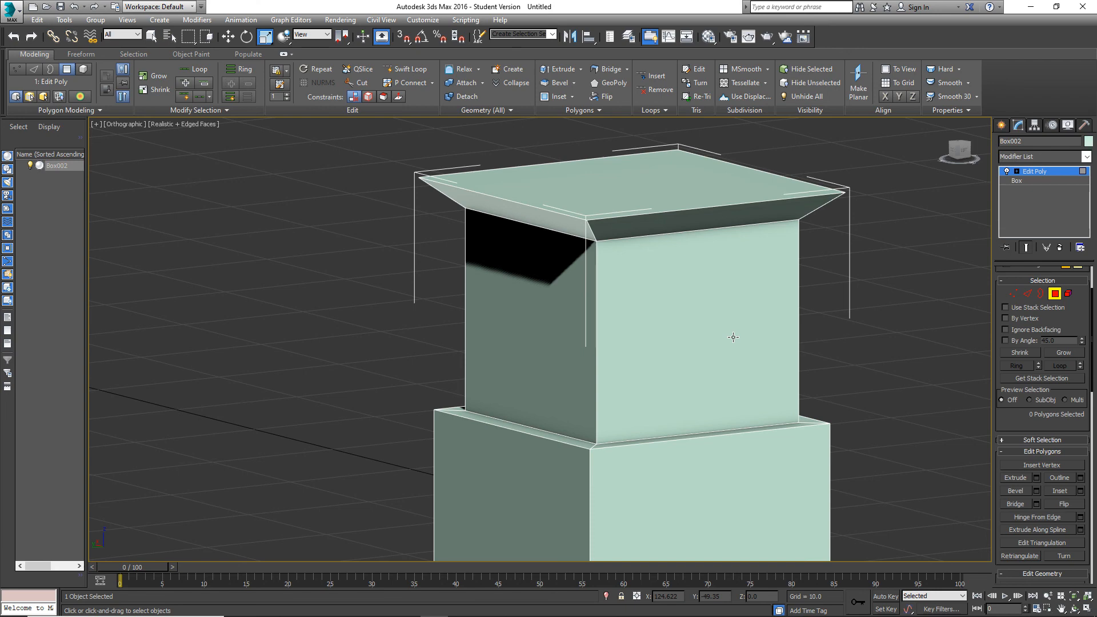
scroll(733, 337, down, 4)
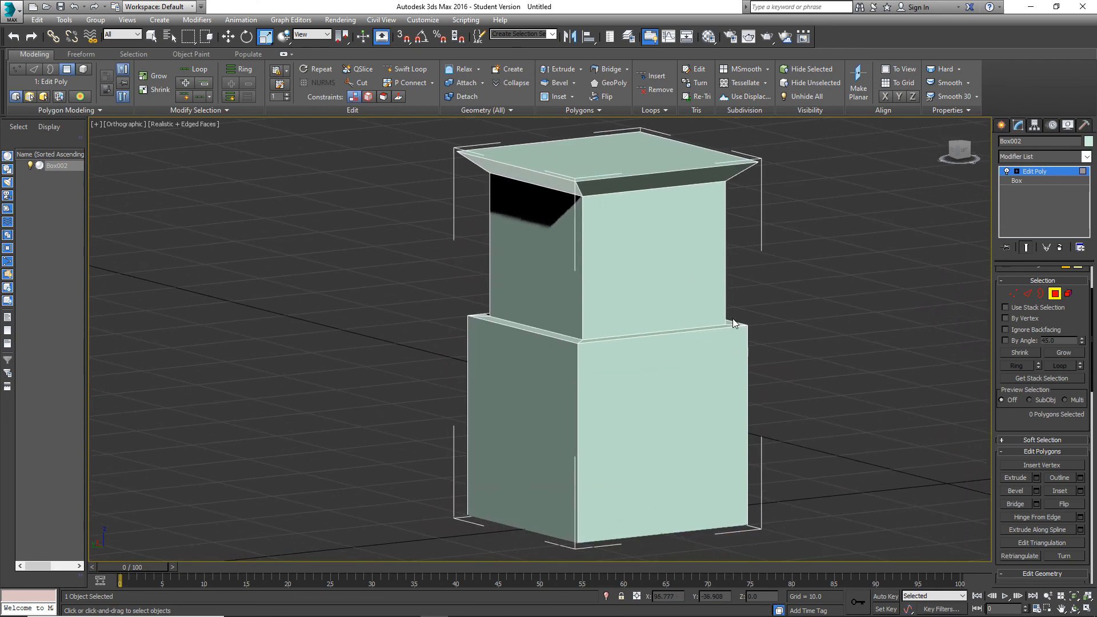
middle_drag(728, 339, 669, 334)
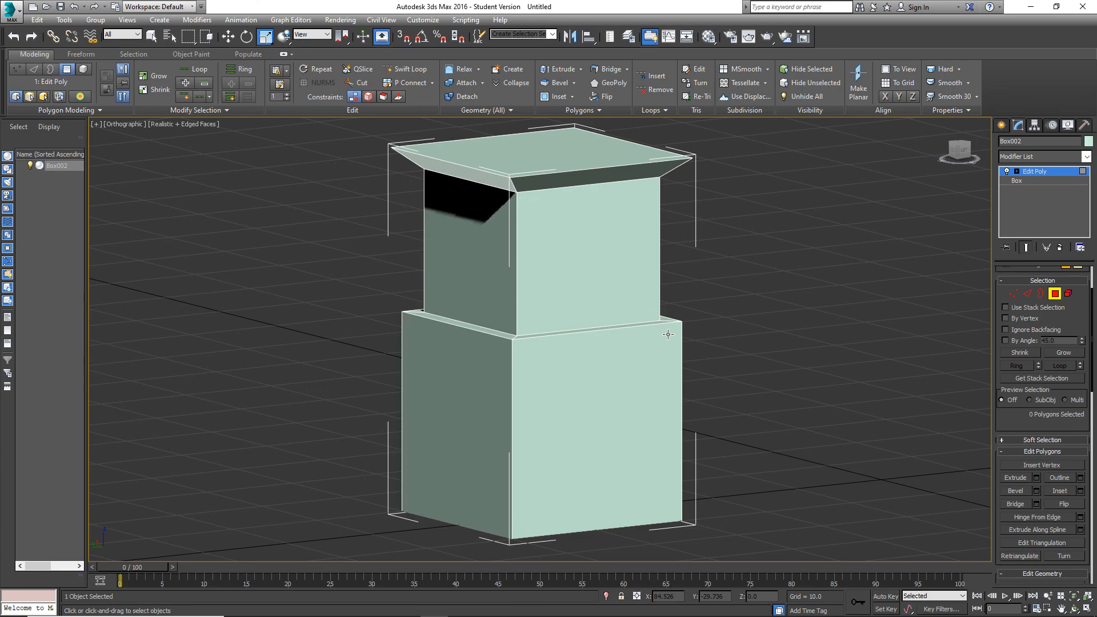